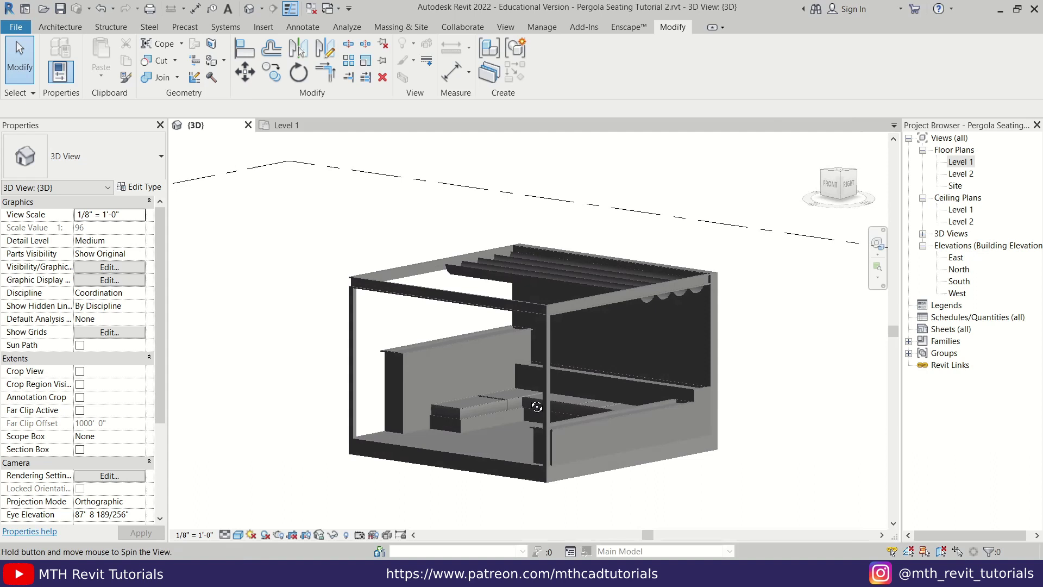
{"action": "middle_click_drag", "start_coordinate": [537, 407], "coordinate": [531, 447], "text": "shift"}
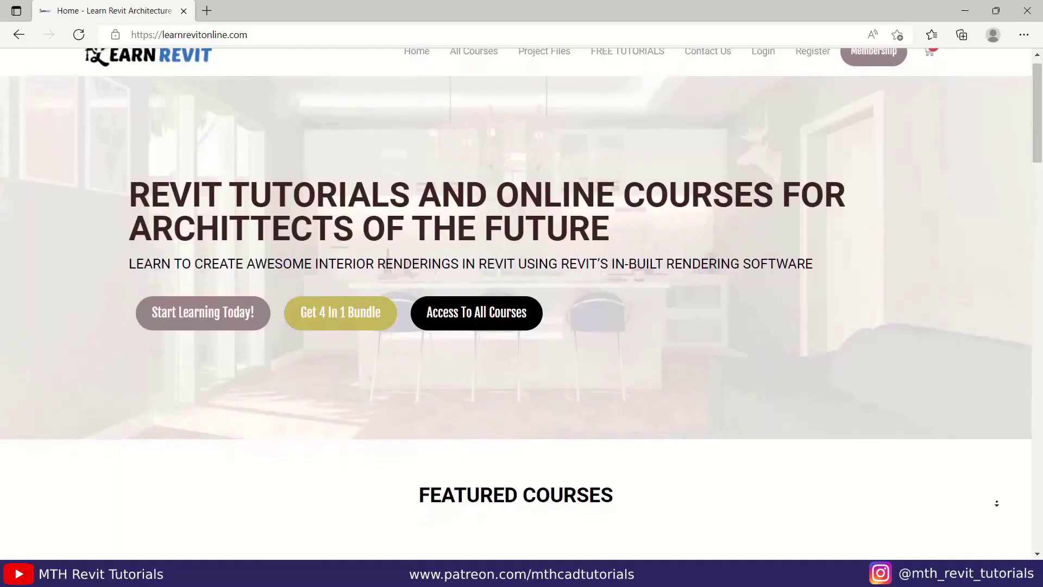
{"action": "scroll", "coordinate": [997, 503], "scroll_direction": "down", "scroll_amount": 5}
{"action": "scroll", "coordinate": [997, 504], "scroll_direction": "down", "scroll_amount": 5}
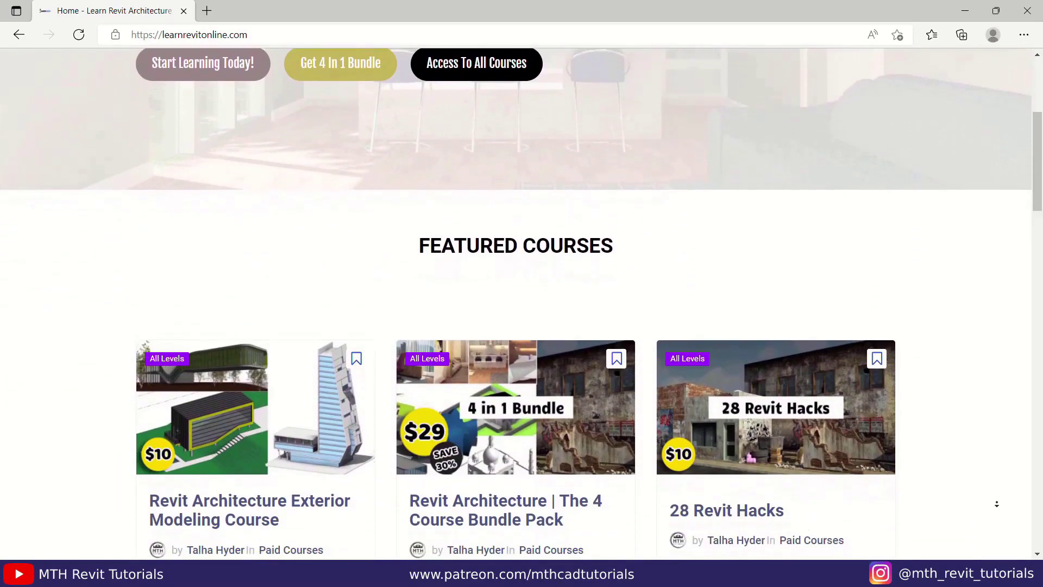
{"action": "scroll", "coordinate": [997, 504], "scroll_direction": "down", "scroll_amount": 8}
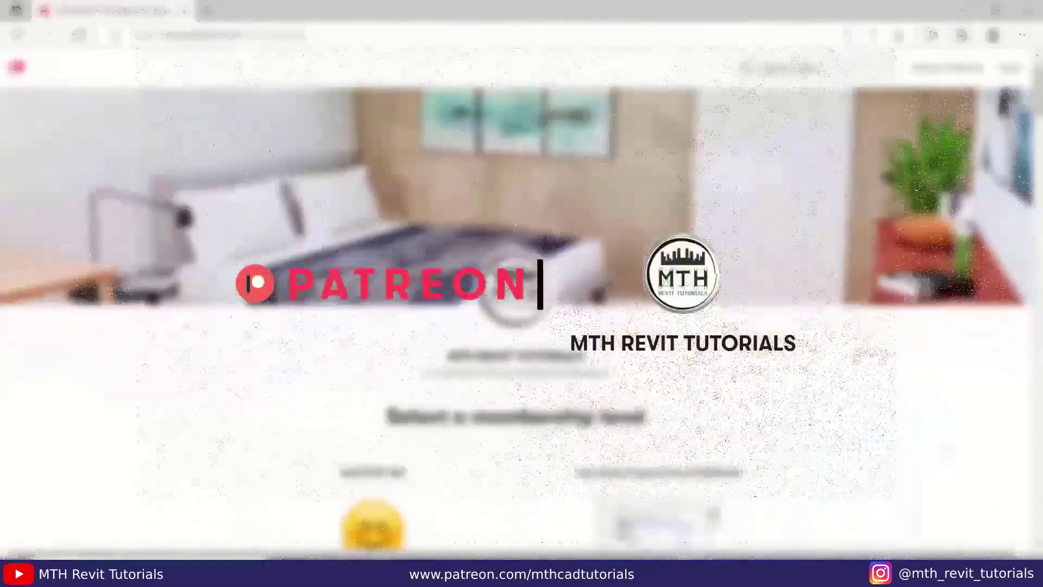
{"action": "scroll", "coordinate": [949, 448], "scroll_direction": "down", "scroll_amount": 8}
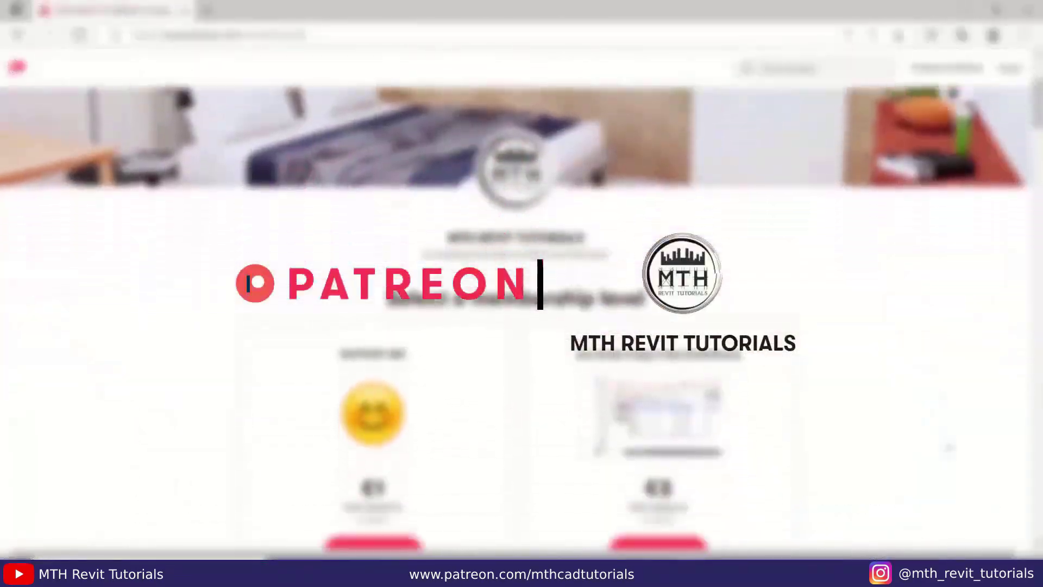
{"action": "scroll", "coordinate": [522, 321], "scroll_direction": "down", "scroll_amount": 10}
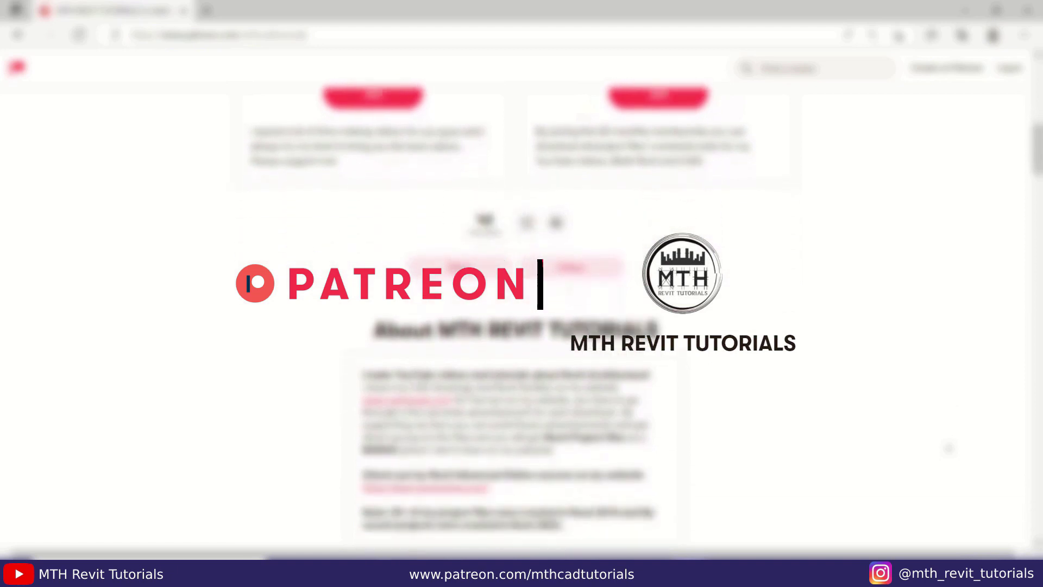
{"action": "scroll", "coordinate": [522, 320], "scroll_direction": "down", "scroll_amount": 10}
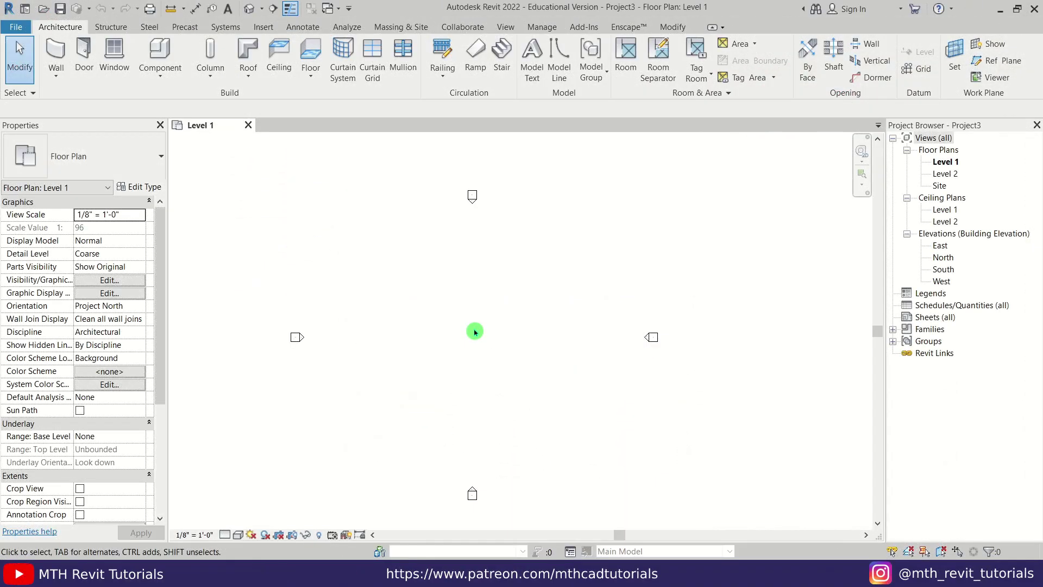
Start a floor on Level 1 and sketch a rectangular boundary about 20' by 20' between the elevation markers.
{"action": "scroll", "coordinate": [461, 299], "scroll_direction": "up", "scroll_amount": 1}
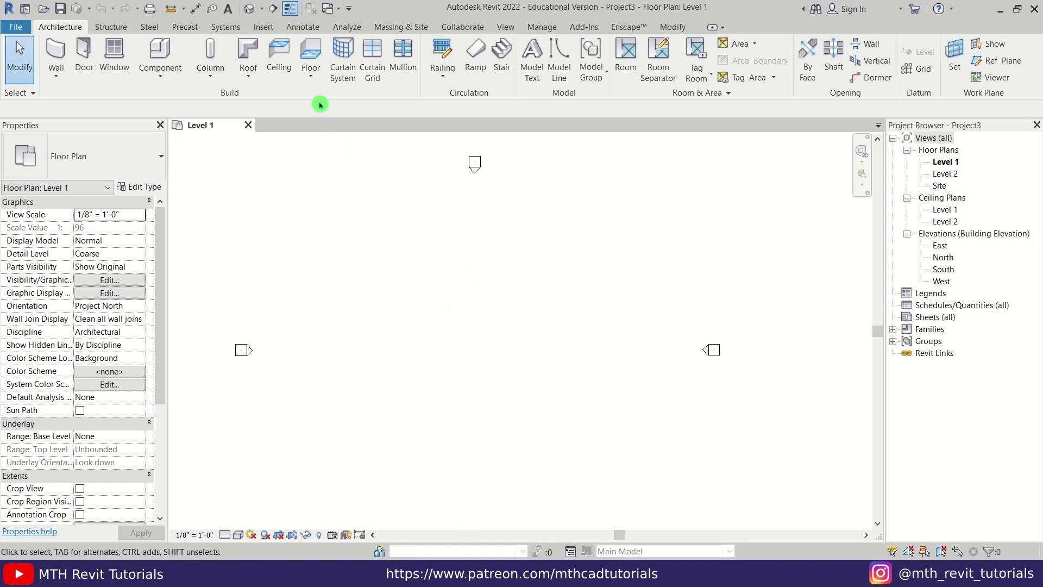
{"action": "left_click", "coordinate": [311, 58]}
{"action": "left_click", "coordinate": [648, 59]}
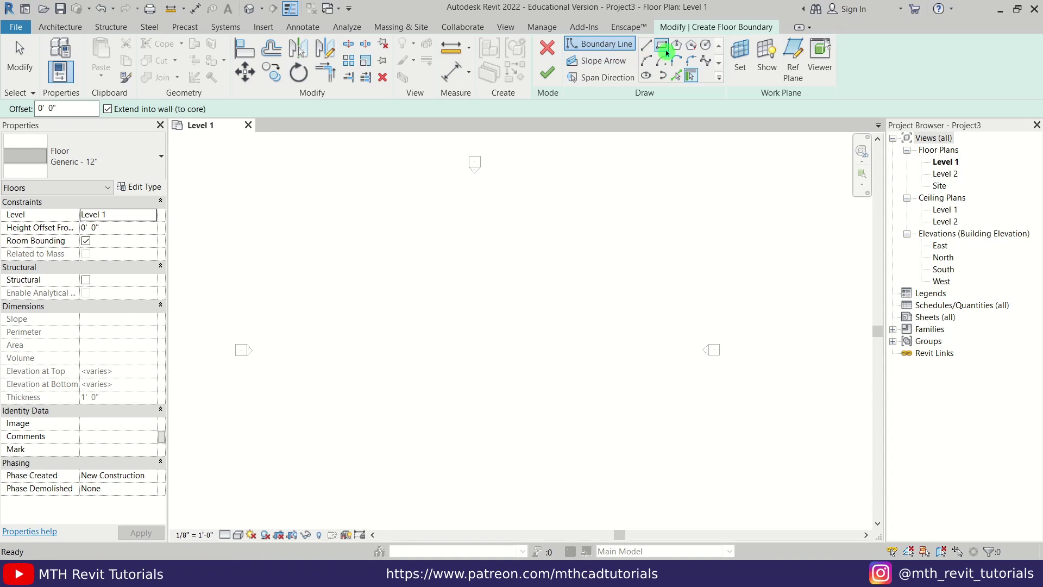
{"action": "left_click", "coordinate": [664, 47]}
{"action": "left_click", "coordinate": [431, 324]}
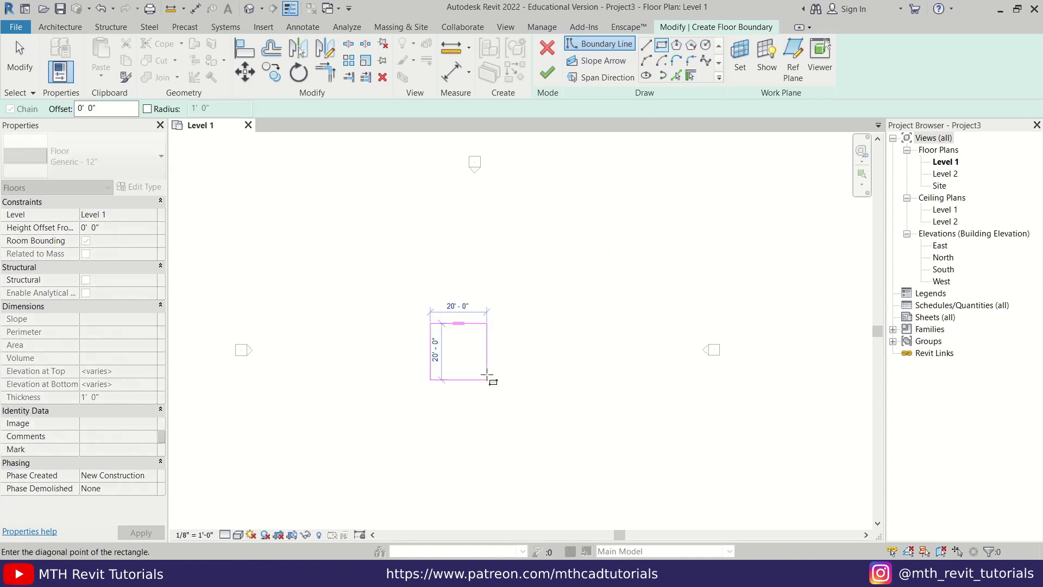
{"action": "left_click", "coordinate": [487, 379]}
{"action": "key", "text": "Escape"}
Set both the depth and the width of the floor boundary to 16'.
{"action": "left_click", "coordinate": [454, 380]}
{"action": "scroll", "coordinate": [424, 371], "scroll_direction": "up", "scroll_amount": 2}
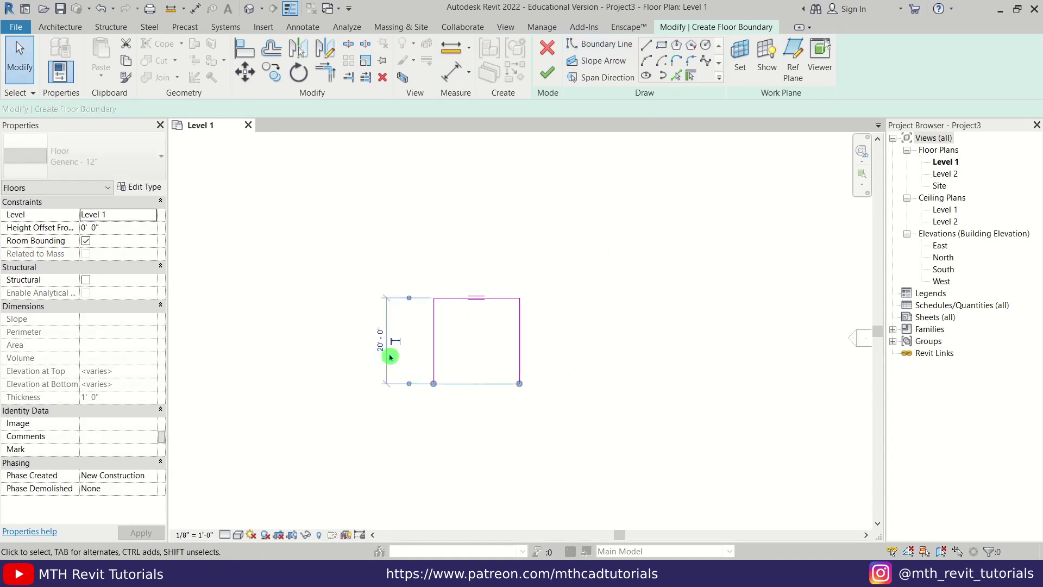
{"action": "left_click", "coordinate": [380, 343]}
{"action": "type", "text": "16'"}
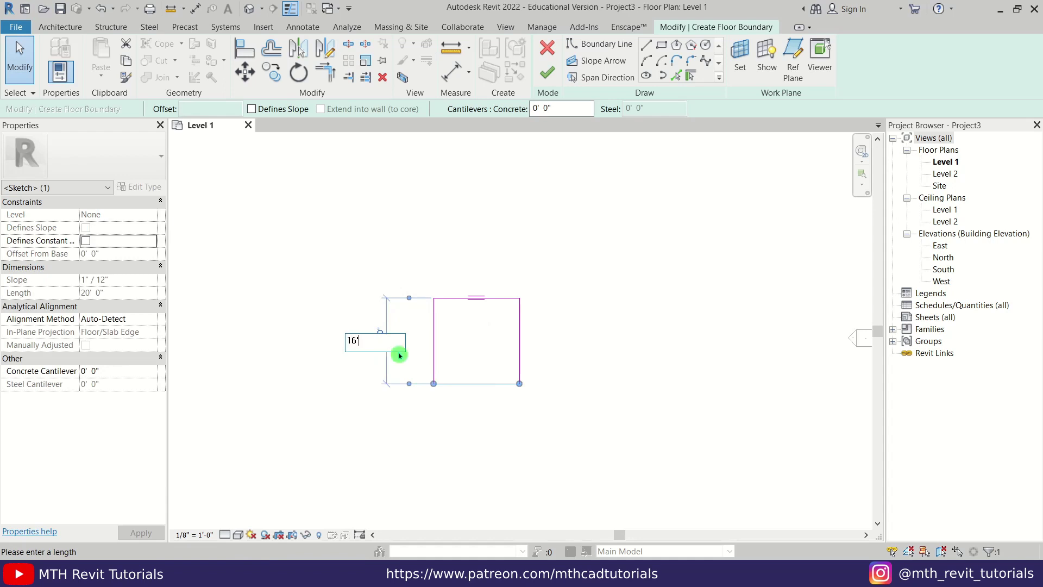
{"action": "key", "text": "Return"}
{"action": "left_click", "coordinate": [441, 334]}
{"action": "left_click", "coordinate": [477, 263]}
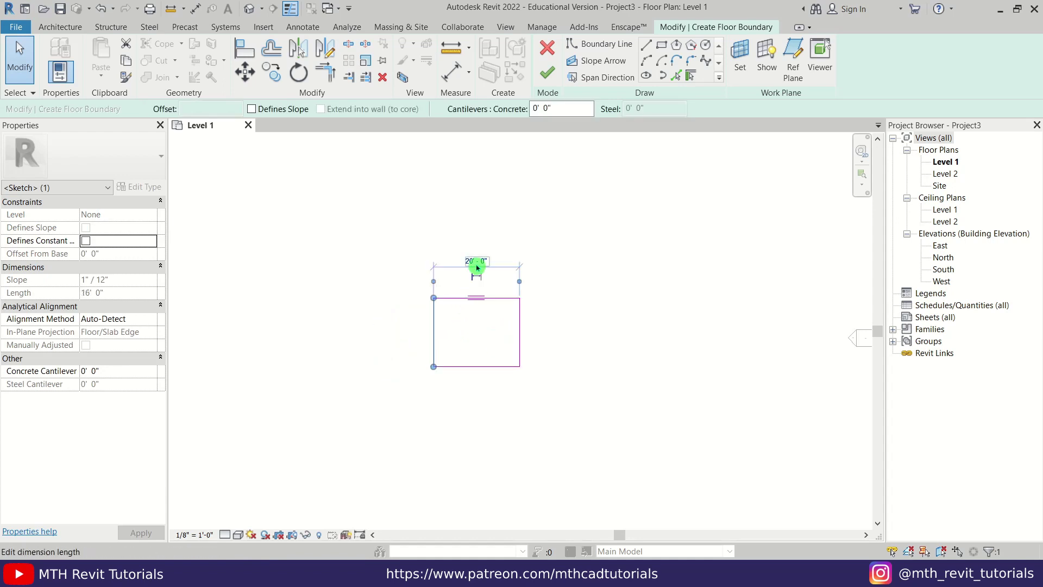
{"action": "type", "text": "16'"}
{"action": "key", "text": "Return"}
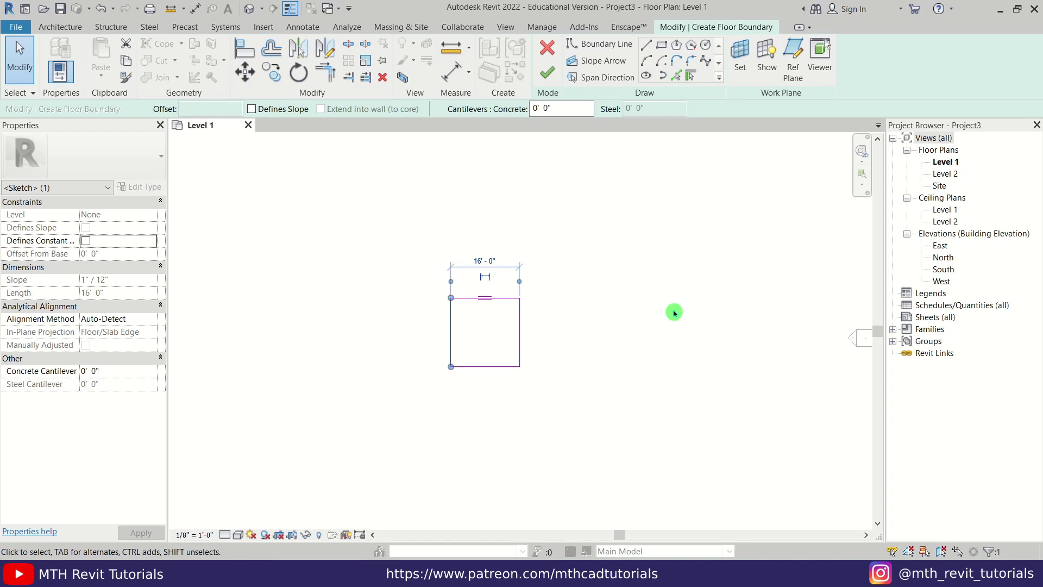
Finish the floor boundary sketch to create the Generic - 12" floor.
{"action": "left_click", "coordinate": [577, 305]}
{"action": "scroll", "coordinate": [568, 312], "scroll_direction": "down", "scroll_amount": 2}
{"action": "middle_click_drag", "start_coordinate": [541, 282], "coordinate": [536, 297]}
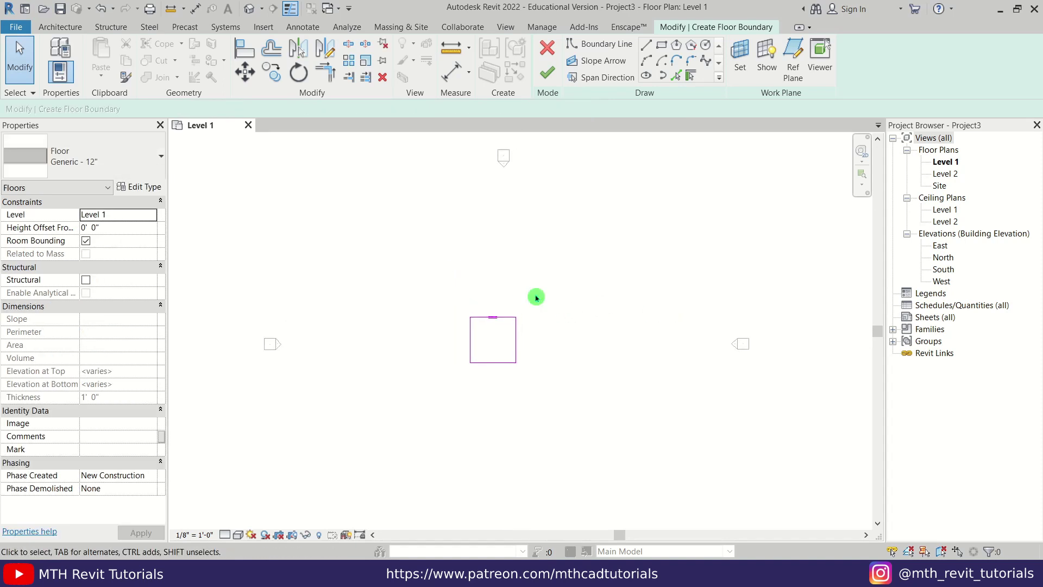
{"action": "left_click", "coordinate": [555, 86]}
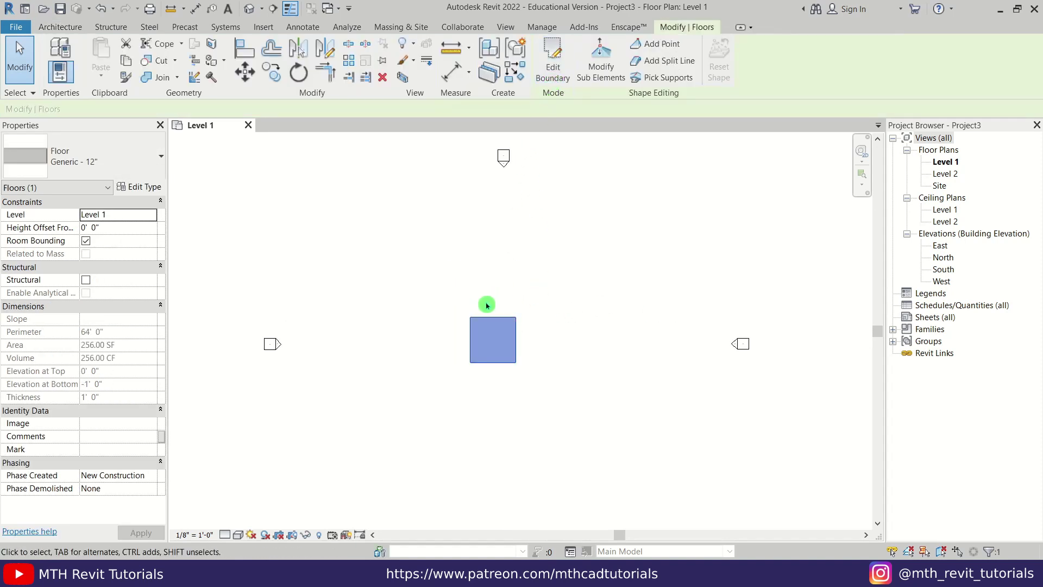
Start a Generic - 8" wall with an unconnected height of 10' and the location line at Finish Face: Exterior.
{"action": "scroll", "coordinate": [485, 310], "scroll_direction": "up", "scroll_amount": 1}
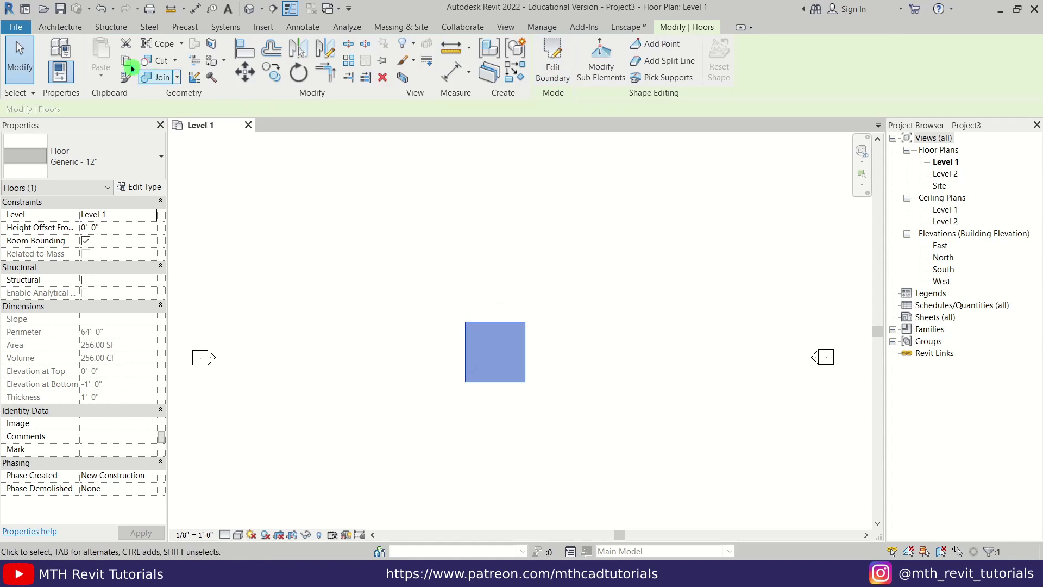
{"action": "left_click", "coordinate": [71, 28]}
{"action": "left_click", "coordinate": [56, 59]}
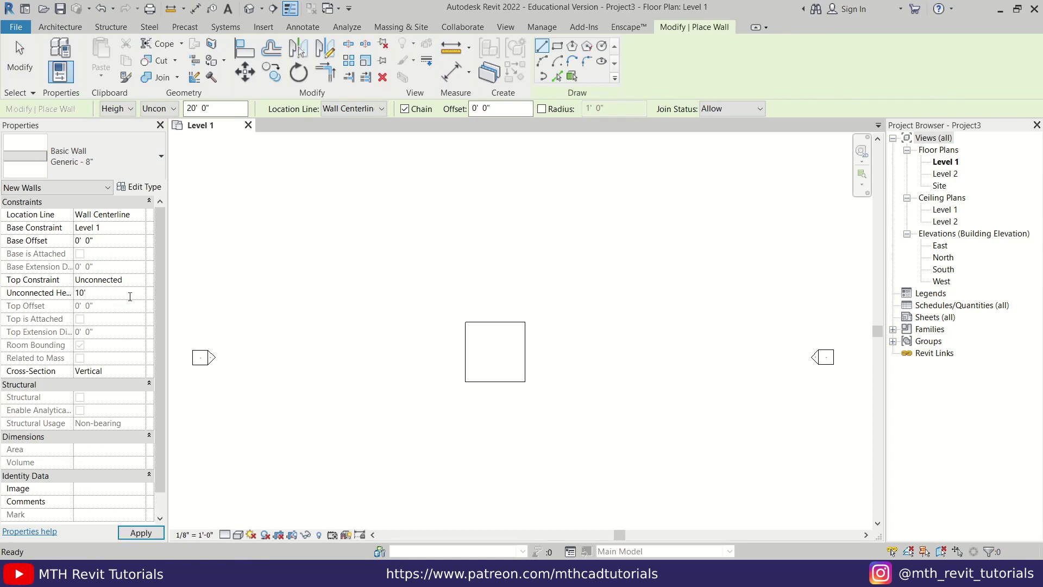
{"action": "left_click", "coordinate": [130, 297]}
{"action": "type", "text": "10'"}
{"action": "key", "text": "Return"}
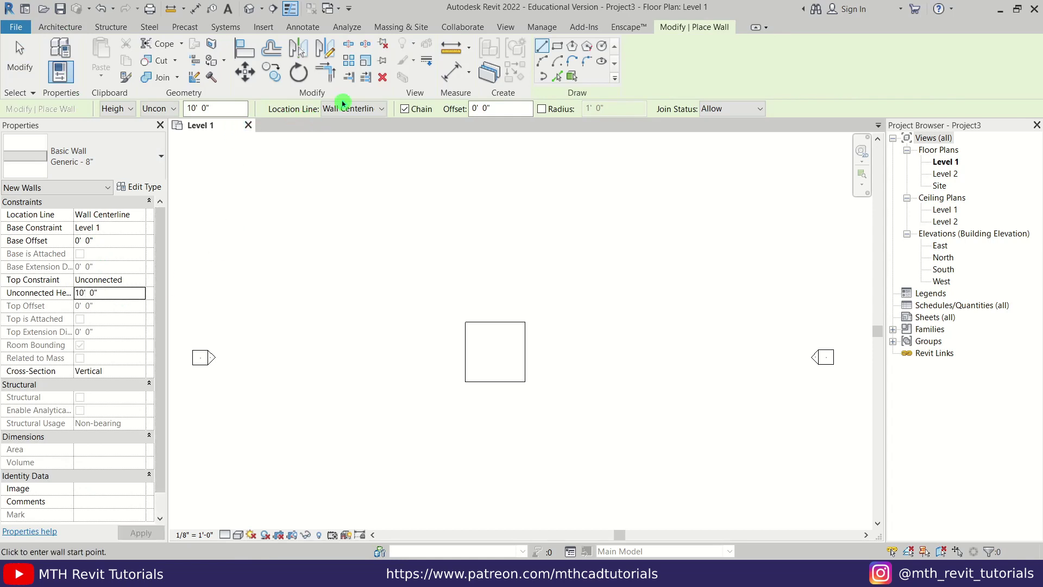
{"action": "left_click", "coordinate": [358, 109]}
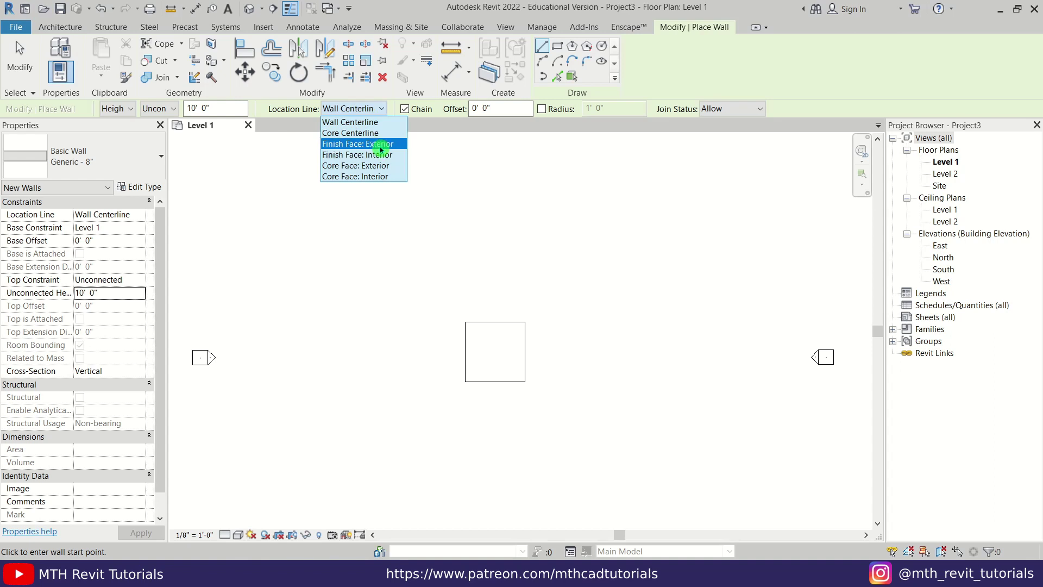
{"action": "left_click", "coordinate": [380, 145]}
Draw the wall along the floor's full north edge from corner to corner and end the wall command.
{"action": "scroll", "coordinate": [468, 324], "scroll_direction": "up", "scroll_amount": 2}
{"action": "left_click", "coordinate": [461, 322]}
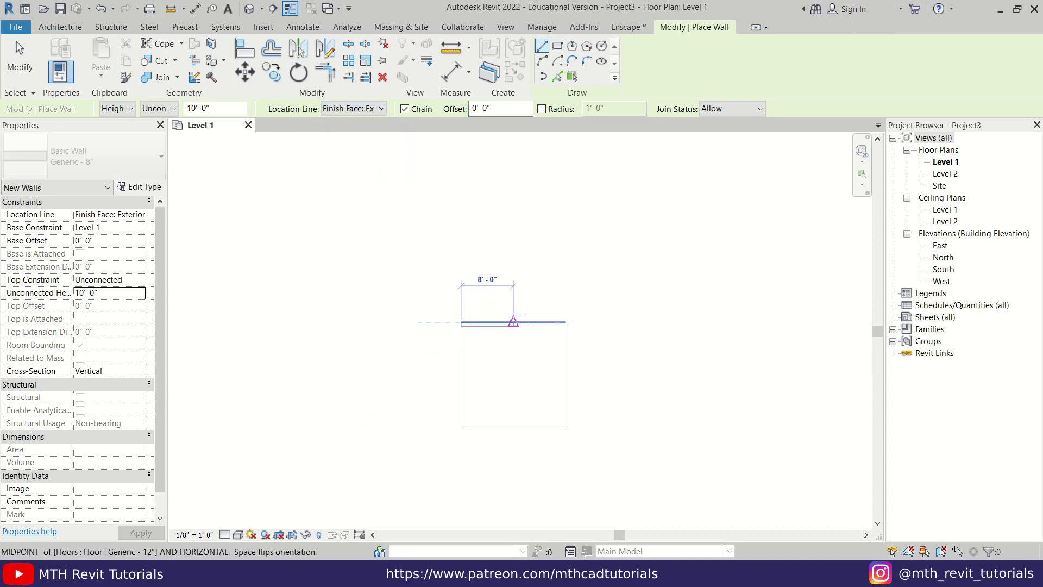
{"action": "left_click", "coordinate": [566, 322]}
{"action": "right_click", "coordinate": [617, 267]}
{"action": "left_click", "coordinate": [617, 268]}
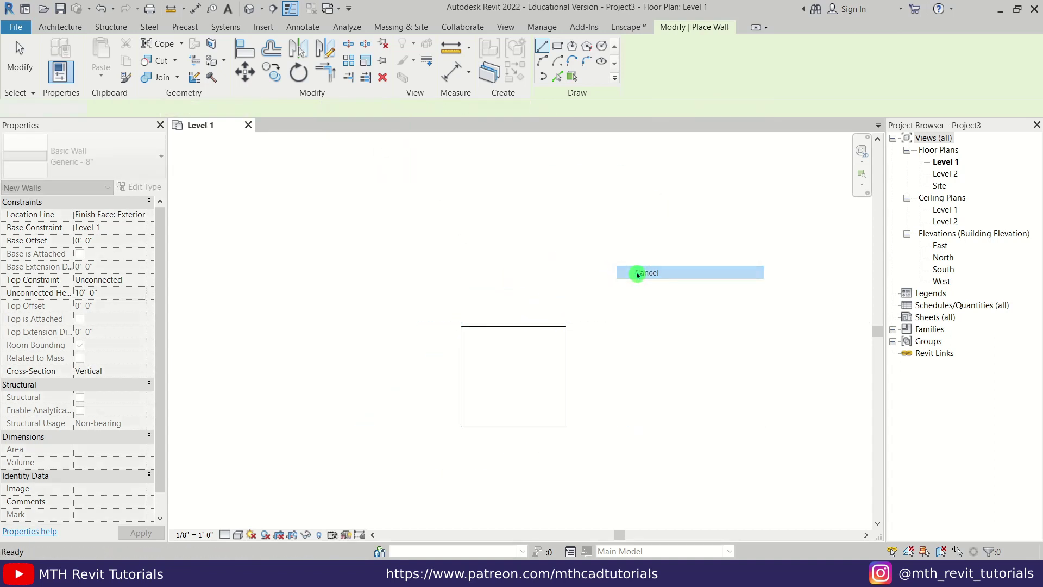
Open the default 3D view and examine the floor and back wall.
{"action": "left_click", "coordinate": [251, 15]}
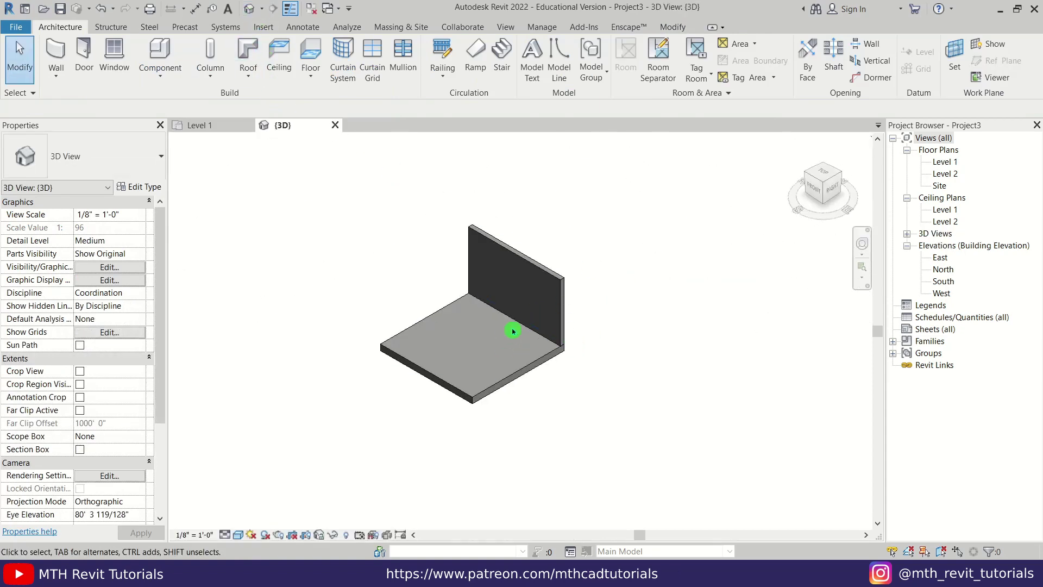
{"action": "scroll", "coordinate": [522, 296], "scroll_direction": "up", "scroll_amount": 2}
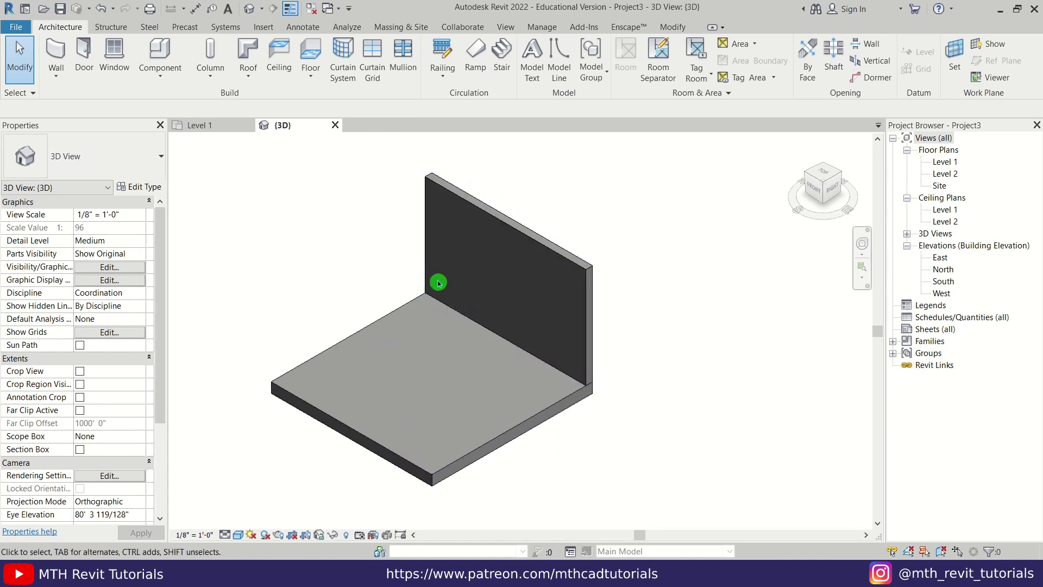
{"action": "scroll", "coordinate": [437, 305], "scroll_direction": "up", "scroll_amount": 1}
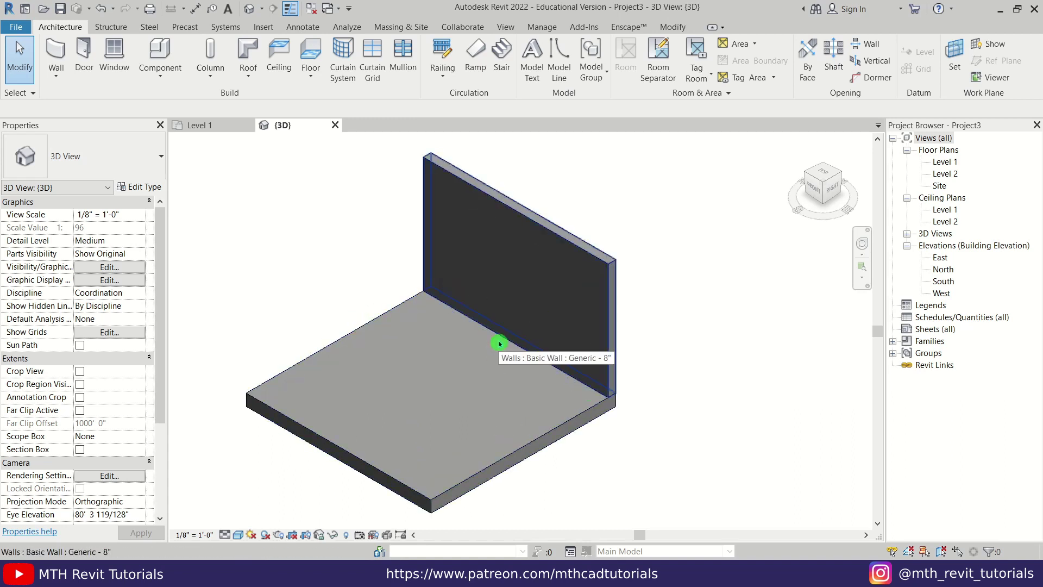
Return to the Level 1 plan and create an in-place Generic Models component named for the planters and seating.
{"action": "left_click", "coordinate": [204, 129]}
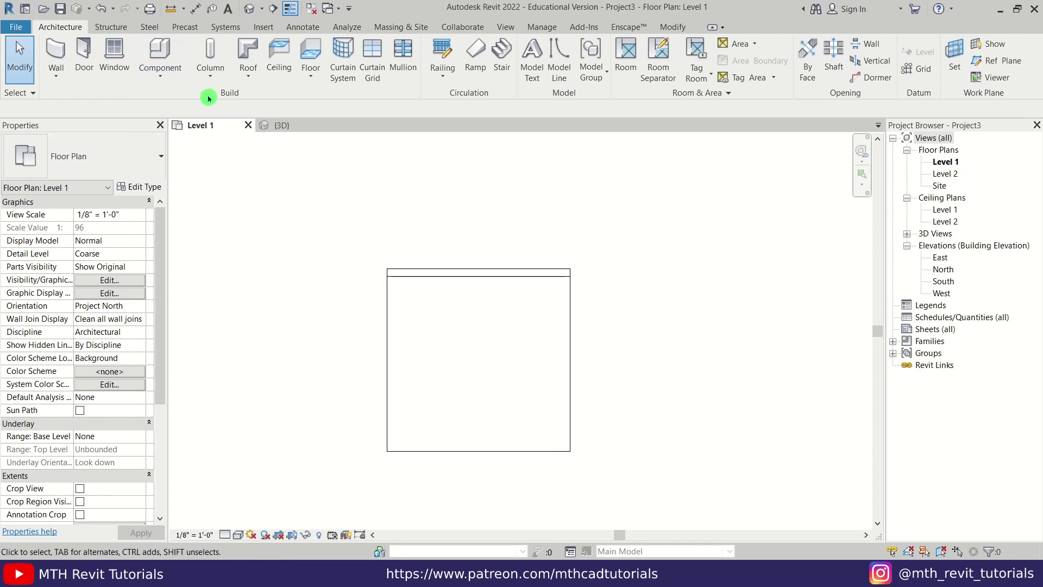
{"action": "left_click", "coordinate": [170, 81]}
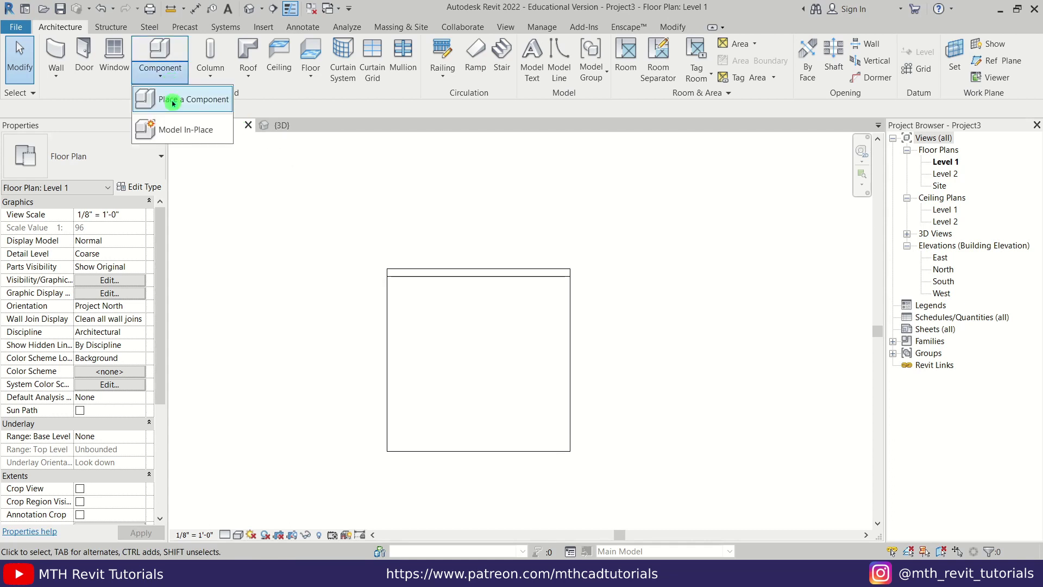
{"action": "left_click", "coordinate": [195, 131]}
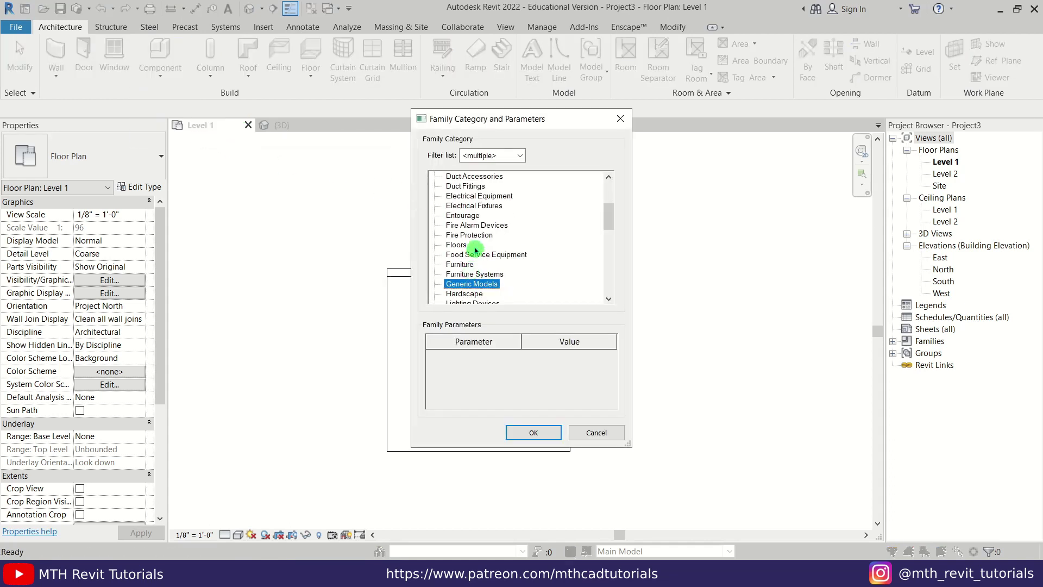
{"action": "left_click", "coordinate": [538, 432]}
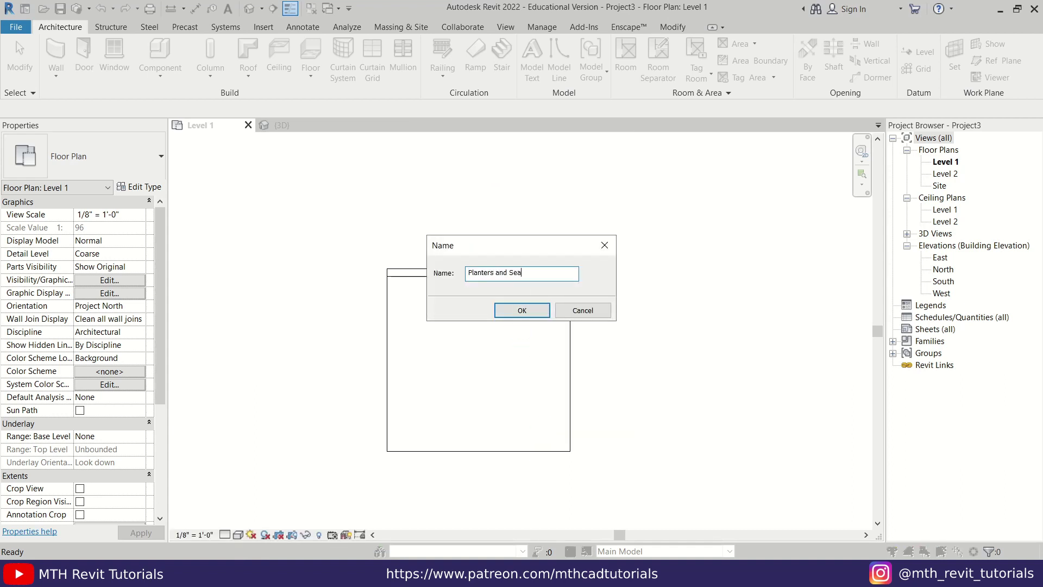
{"action": "left_click", "coordinate": [530, 311]}
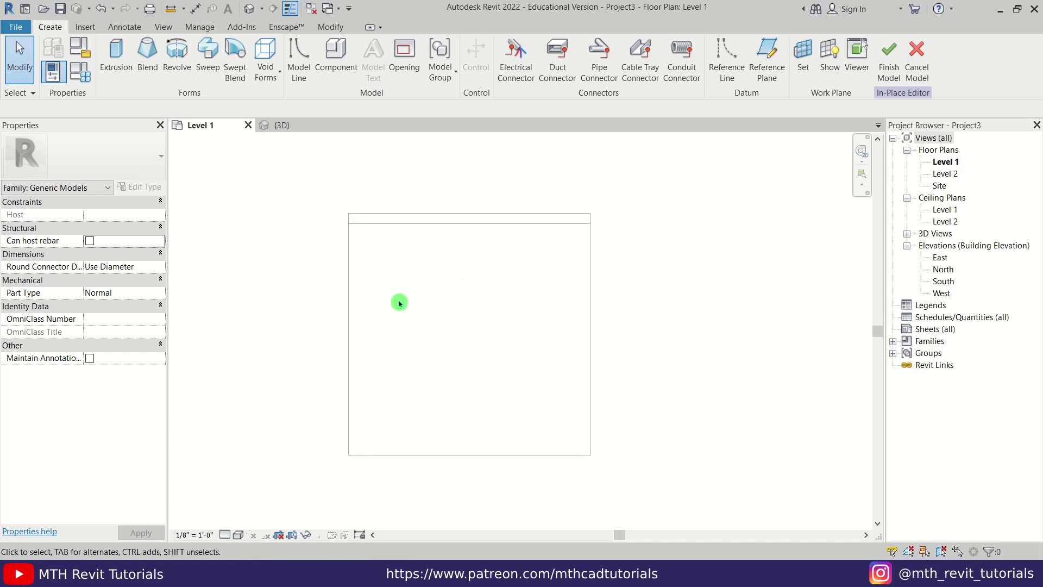
Start an extrusion and sketch a rectangle about 2'6" by 12'6" along the floor's west edge from the wall's inner endpoint.
{"action": "left_click", "coordinate": [116, 57]}
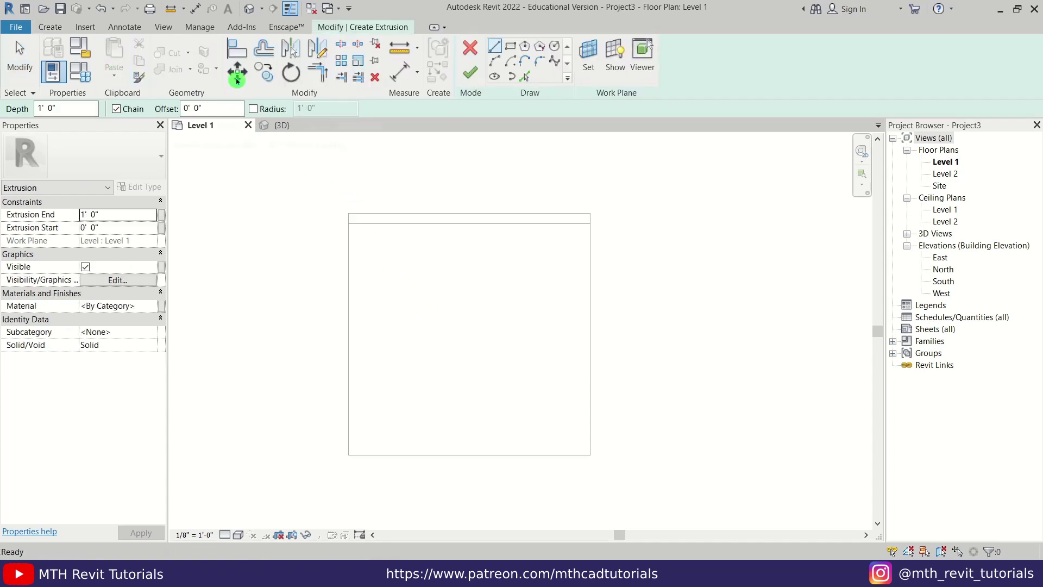
{"action": "left_click", "coordinate": [510, 46]}
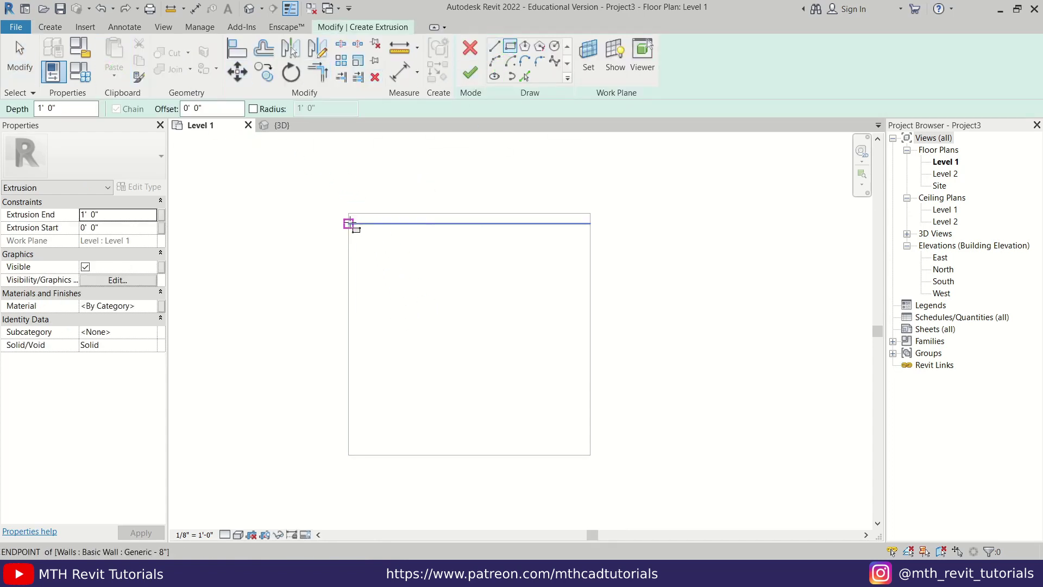
{"action": "left_click", "coordinate": [349, 224]}
{"action": "left_click", "coordinate": [386, 412]}
{"action": "key", "text": "Escape"}
{"action": "key", "text": "Escape"}
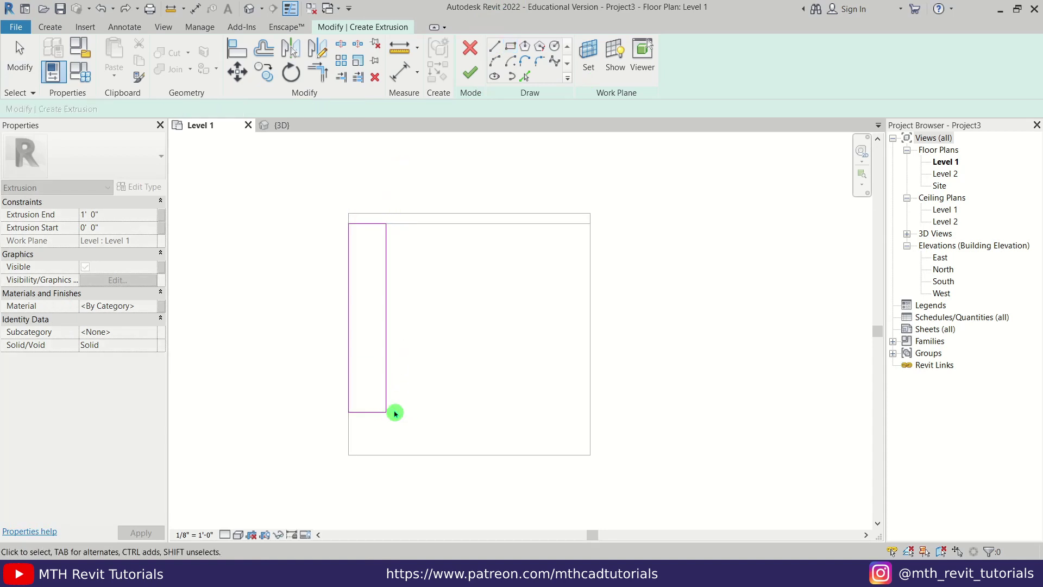
Set the sketched rectangle's length to 12' and its width to 1'6", and finish the extrusion.
{"action": "left_click", "coordinate": [369, 414]}
{"action": "left_click", "coordinate": [310, 321]}
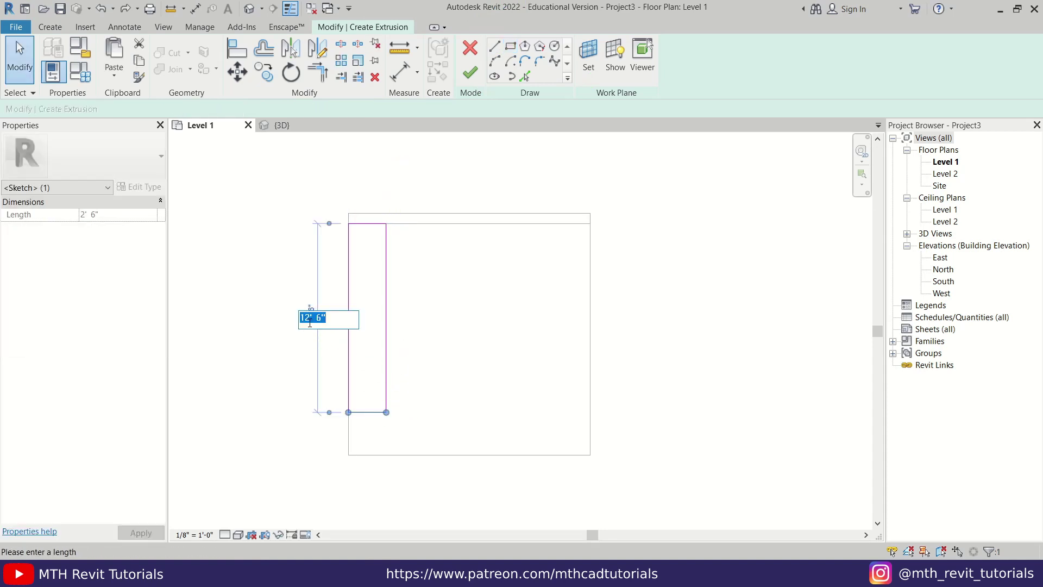
{"action": "type", "text": "12'"}
{"action": "key", "text": "Return"}
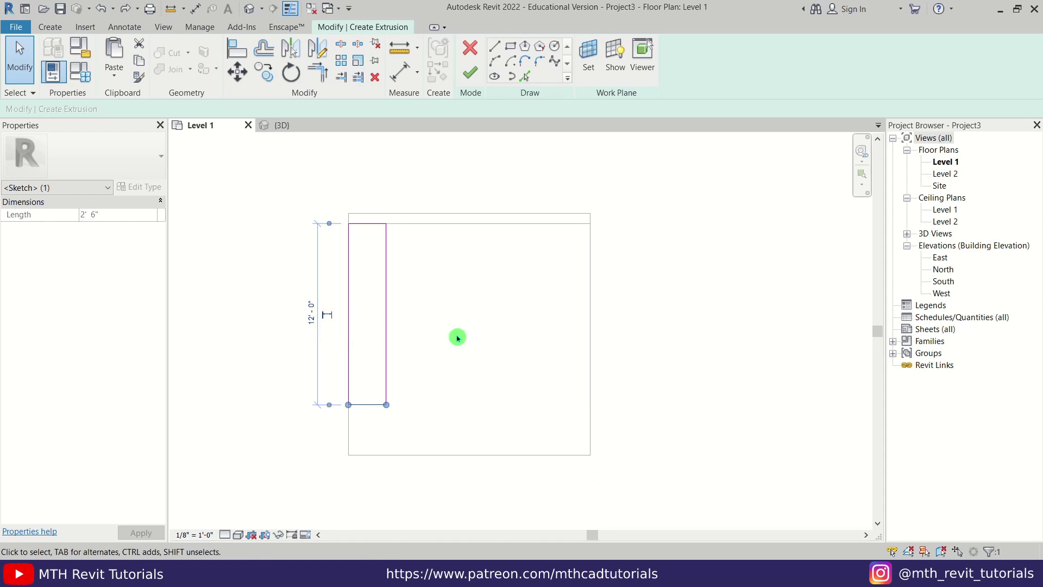
{"action": "left_click", "coordinate": [386, 317]}
{"action": "left_click", "coordinate": [368, 187]}
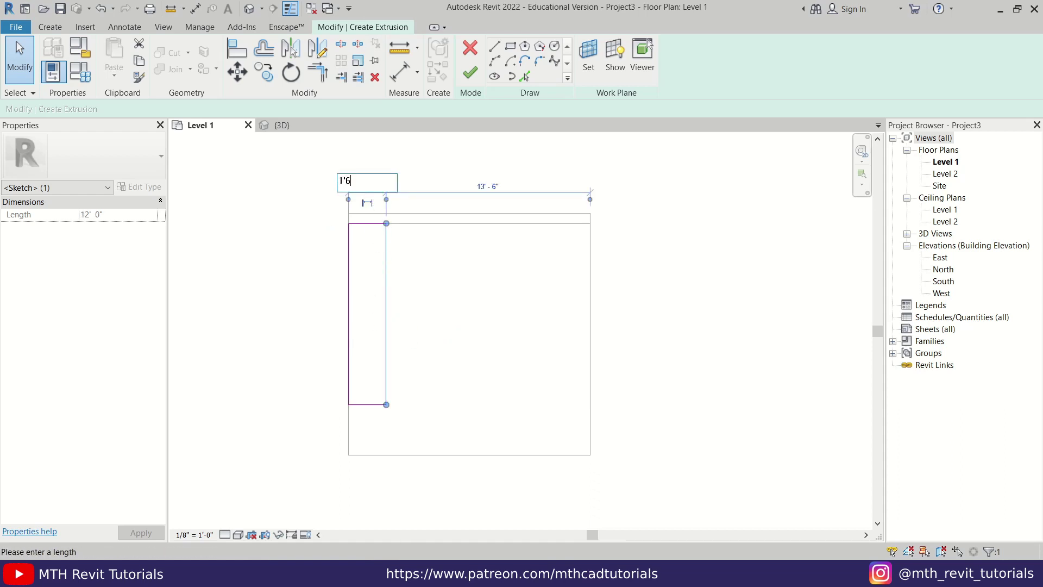
{"action": "key", "text": "Return"}
{"action": "scroll", "coordinate": [475, 272], "scroll_direction": "up", "scroll_amount": 1}
{"action": "left_click", "coordinate": [428, 323]}
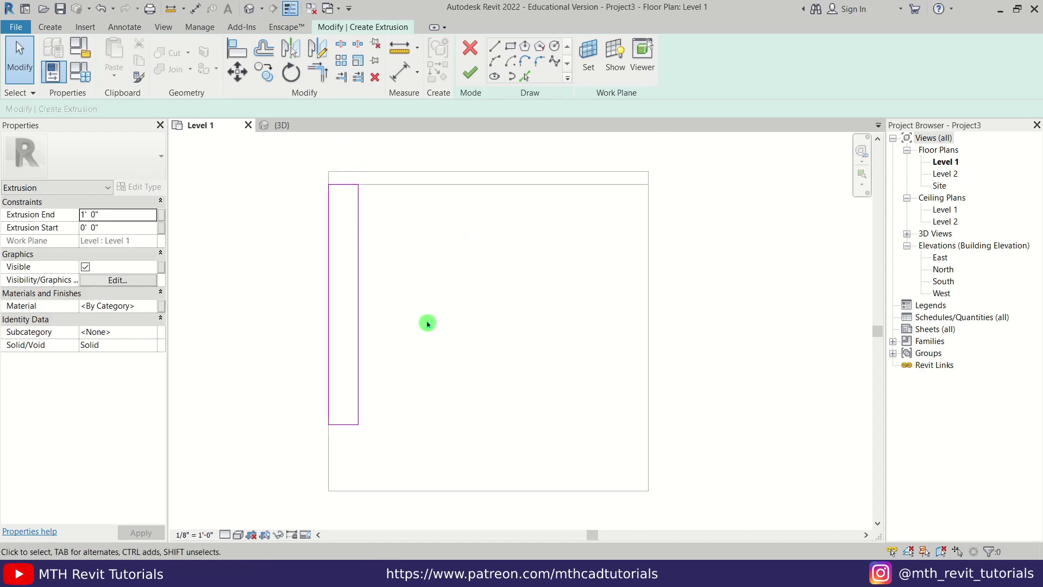
{"action": "left_click", "coordinate": [471, 73]}
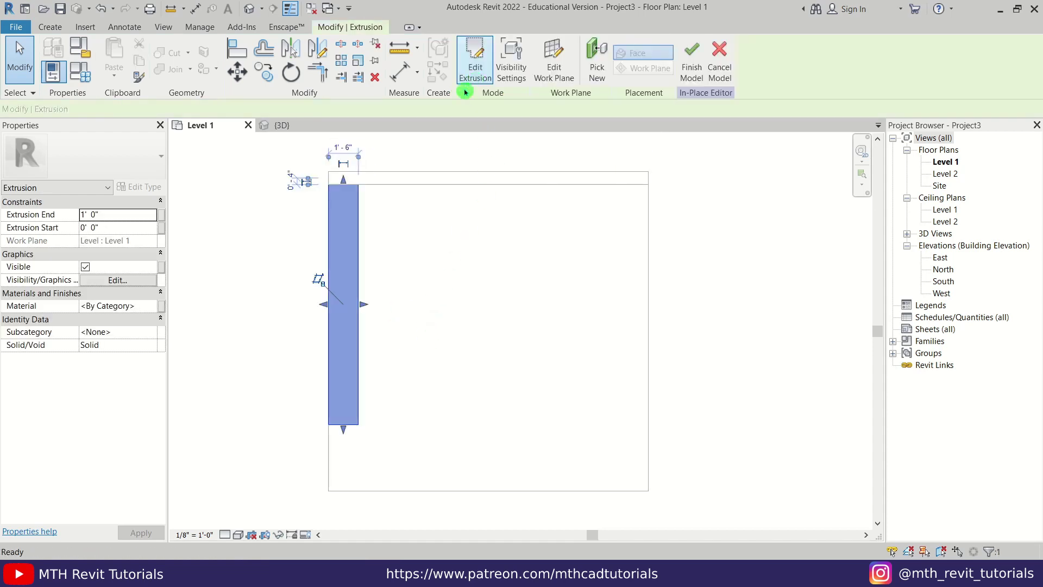
In the 3D view, increase the Extrusion End value of the box along the floor's west edge to make it taller.
{"action": "left_click", "coordinate": [281, 138]}
{"action": "left_click", "coordinate": [282, 126]}
{"action": "scroll", "coordinate": [338, 338], "scroll_direction": "up", "scroll_amount": 2}
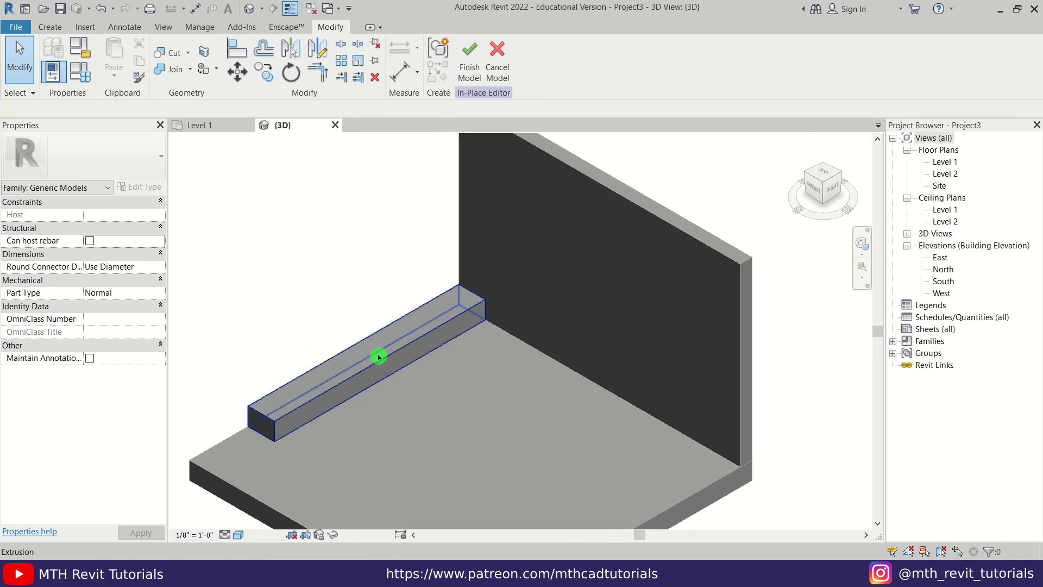
{"action": "scroll", "coordinate": [377, 354], "scroll_direction": "up", "scroll_amount": 1}
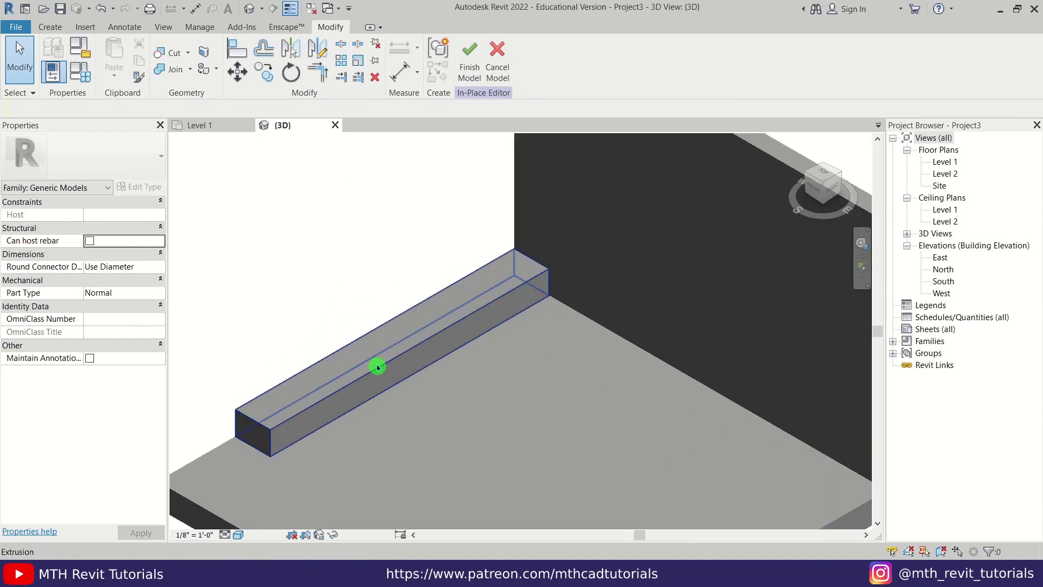
{"action": "left_click", "coordinate": [407, 355]}
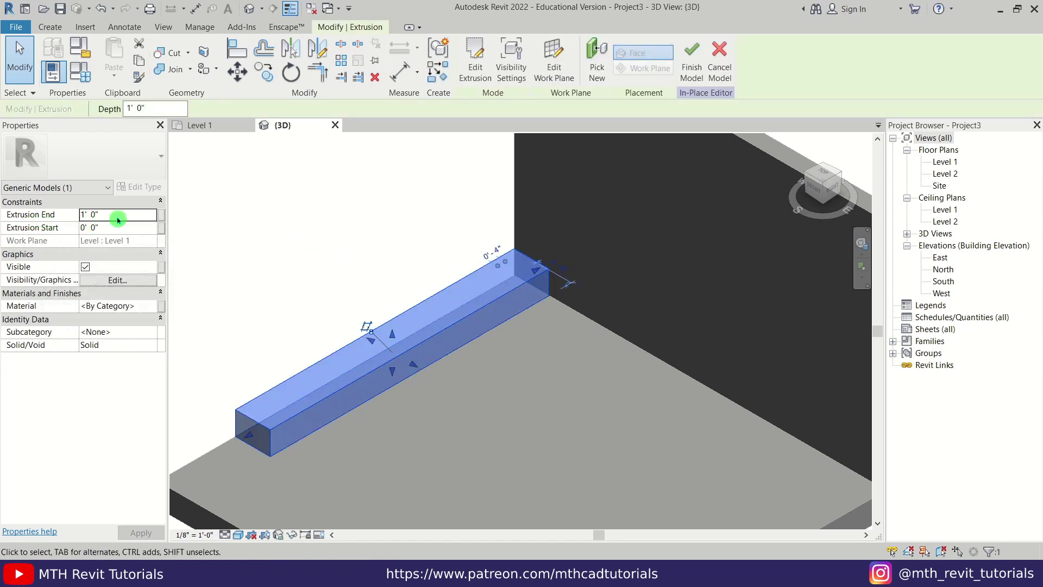
{"action": "left_click", "coordinate": [118, 219]}
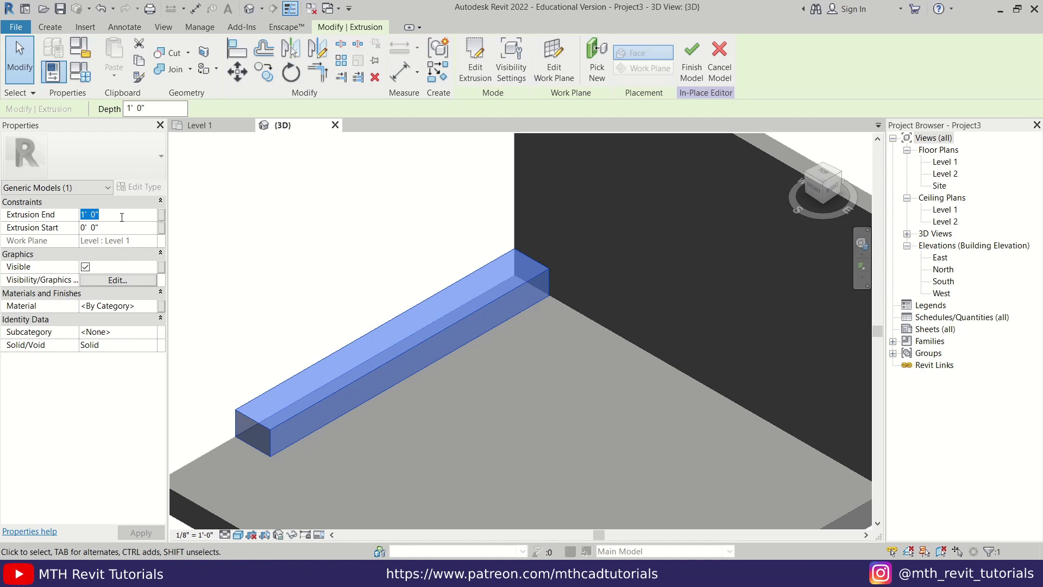
{"action": "key", "text": "Return"}
{"action": "left_click", "coordinate": [335, 214]}
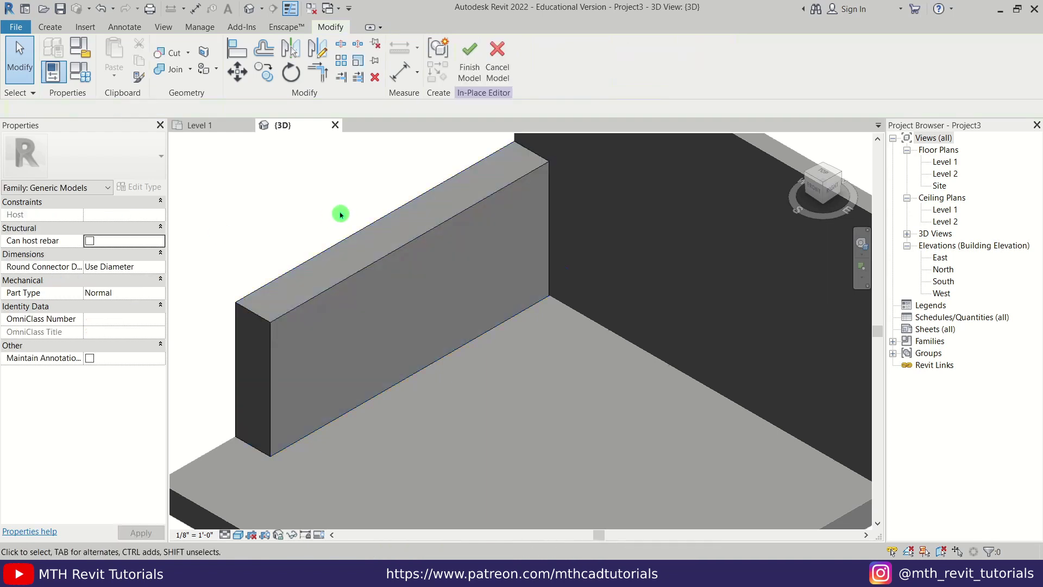
{"action": "scroll", "coordinate": [341, 214], "scroll_direction": "up", "scroll_amount": 2}
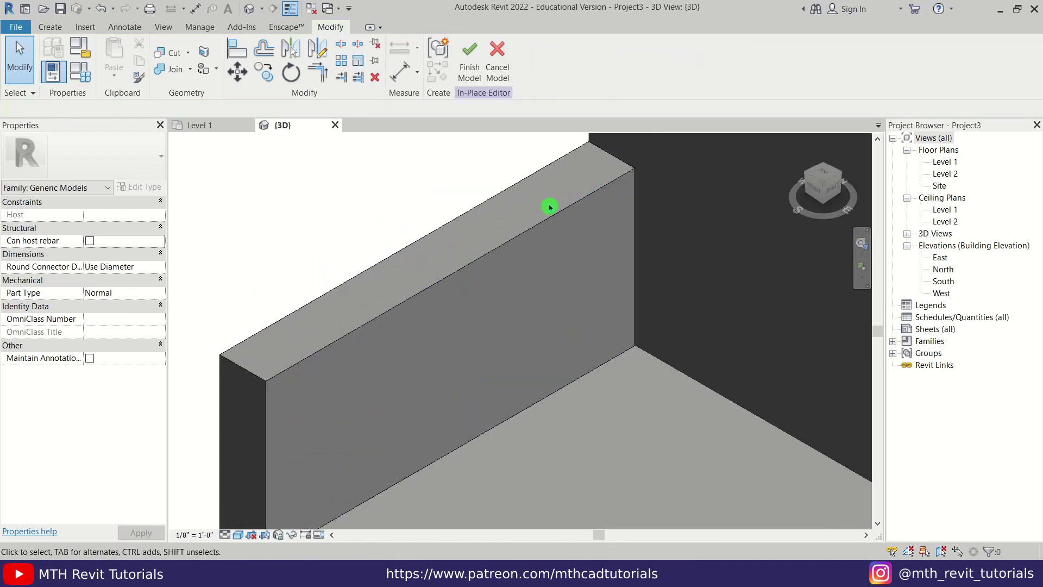
In the Level 1 plan, create a void extrusion from a rectangle offset 2" inside the planter box's outline.
{"action": "left_click", "coordinate": [210, 124]}
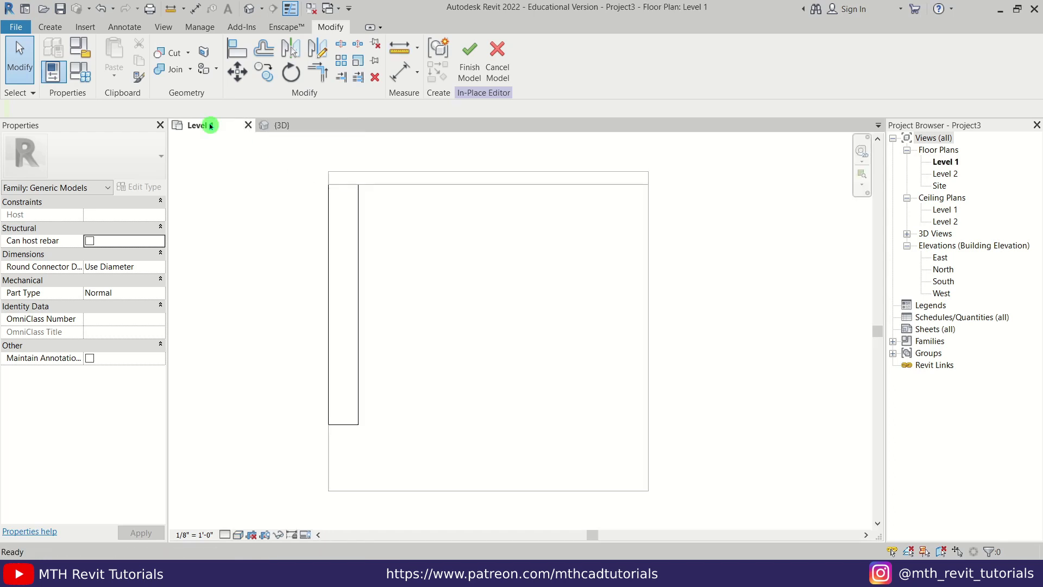
{"action": "left_click", "coordinate": [50, 27]}
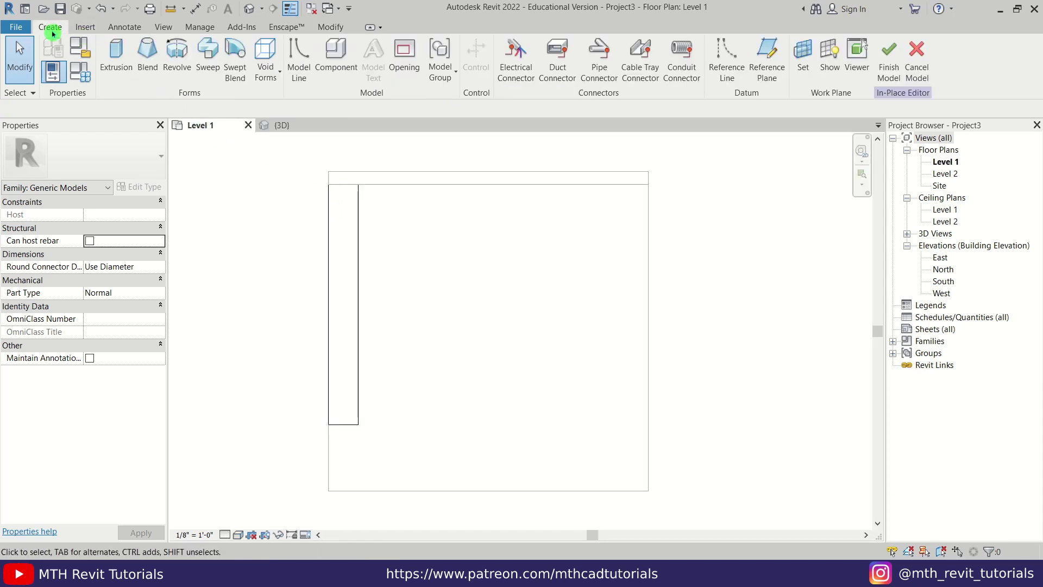
{"action": "left_click", "coordinate": [265, 66]}
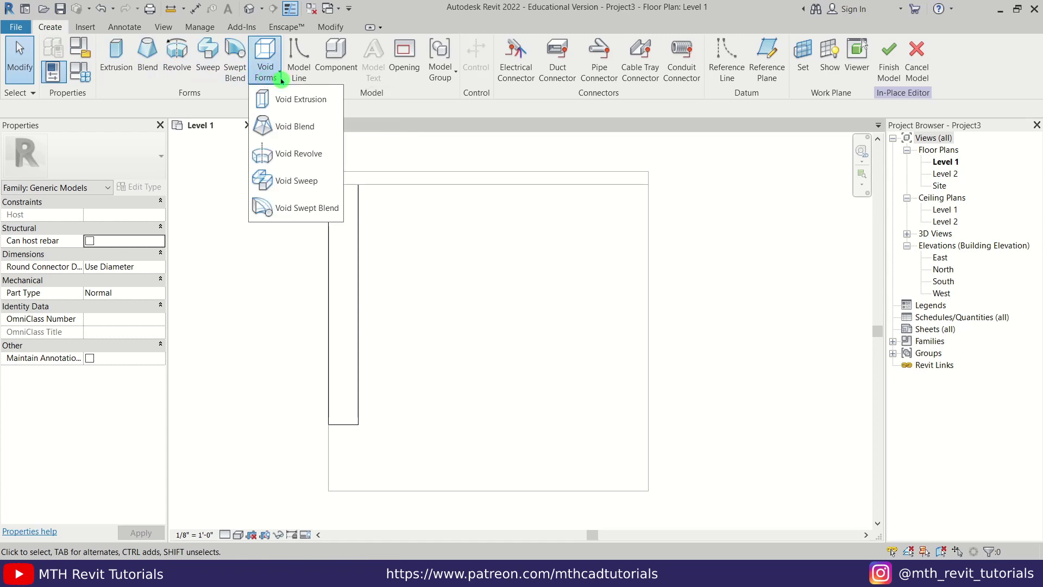
{"action": "left_click", "coordinate": [298, 101]}
{"action": "left_click", "coordinate": [512, 49]}
{"action": "left_click", "coordinate": [197, 108]}
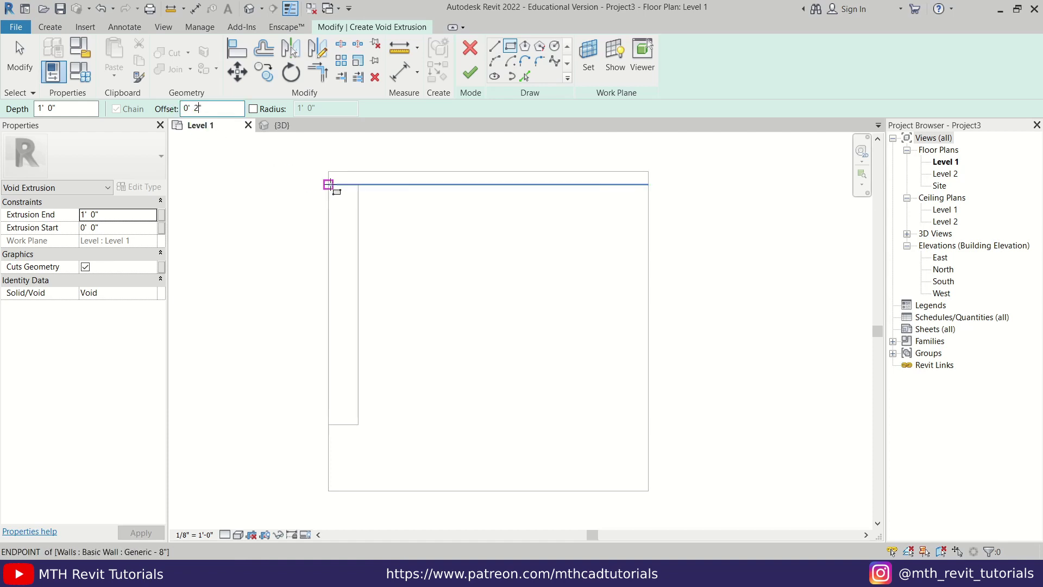
{"action": "left_click", "coordinate": [329, 185]}
{"action": "scroll", "coordinate": [359, 445], "scroll_direction": "up", "scroll_amount": 2}
{"action": "scroll", "coordinate": [360, 445], "scroll_direction": "up", "scroll_amount": 2}
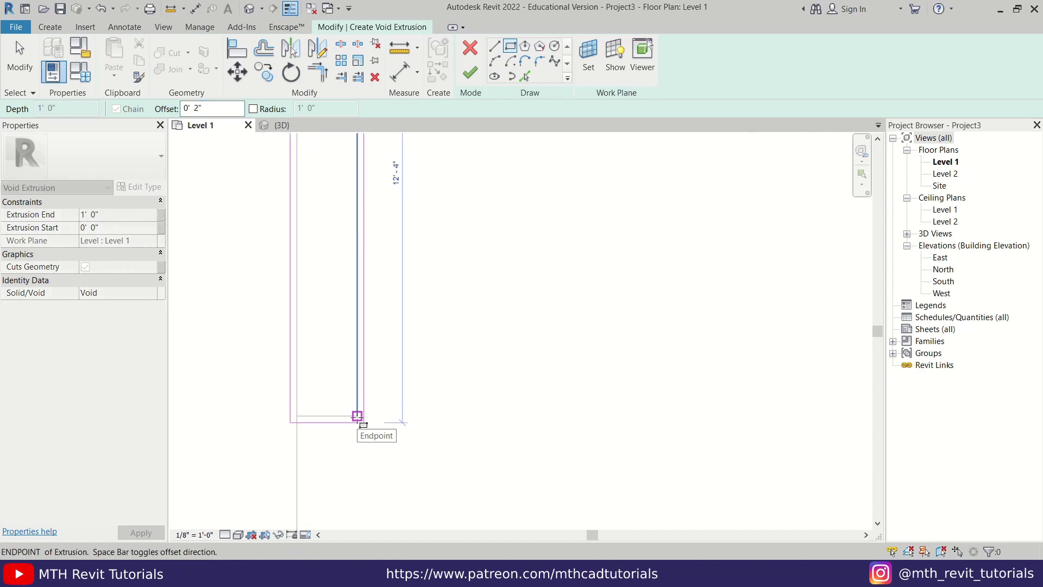
{"action": "key", "text": "space"}
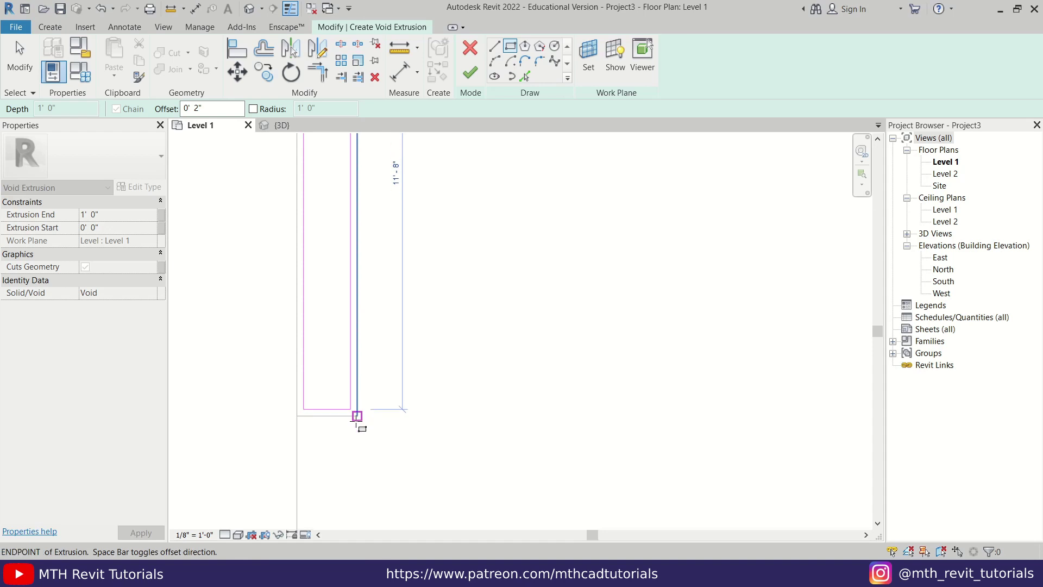
{"action": "left_click", "coordinate": [357, 416]}
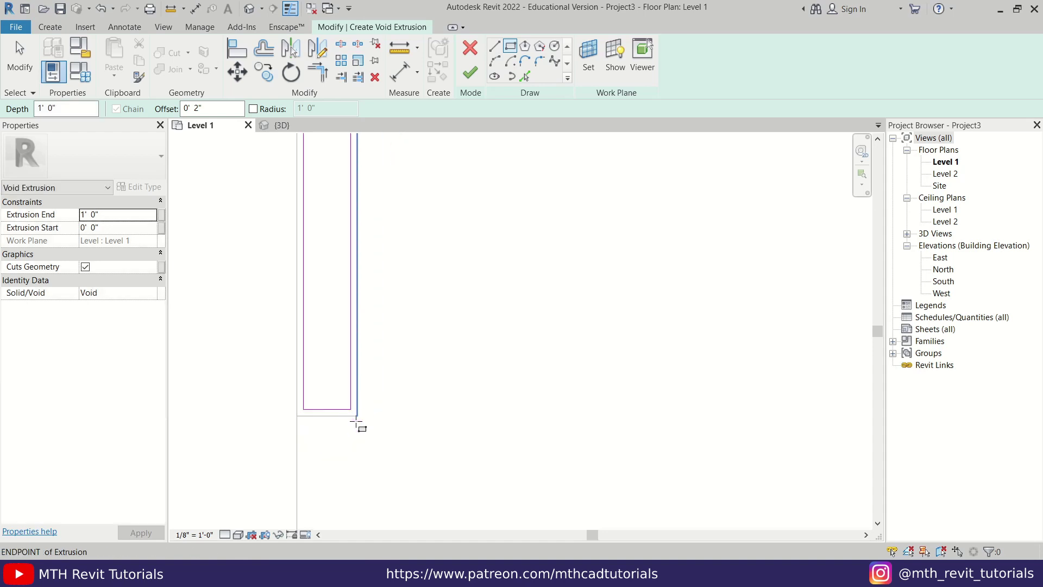
{"action": "left_click", "coordinate": [454, 81]}
In the 3D view, stretch the void's top above the planter box to an extrusion end of about 6'2".
{"action": "left_click", "coordinate": [296, 127]}
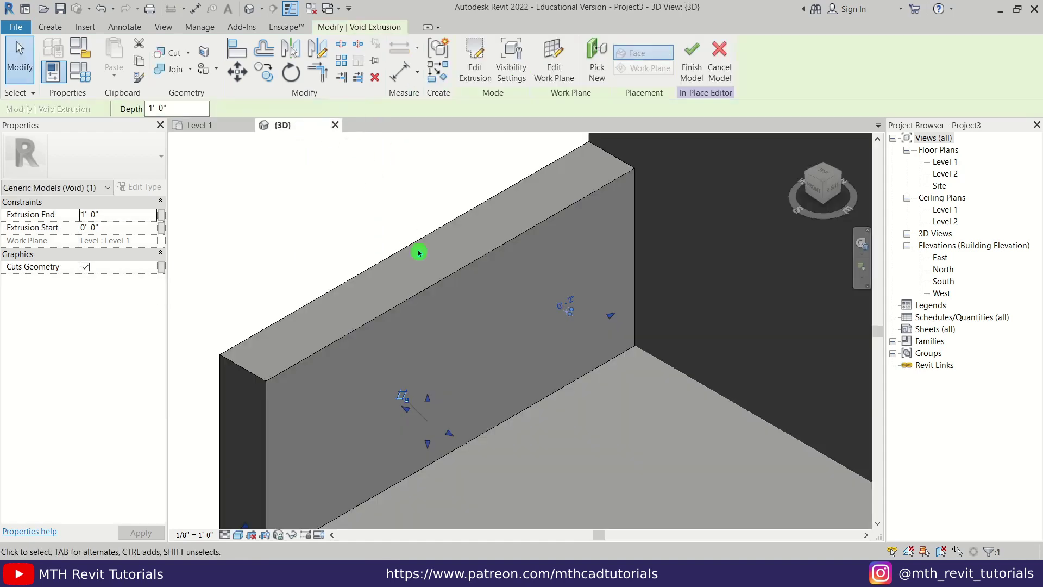
{"action": "scroll", "coordinate": [418, 359], "scroll_direction": "down", "scroll_amount": 2}
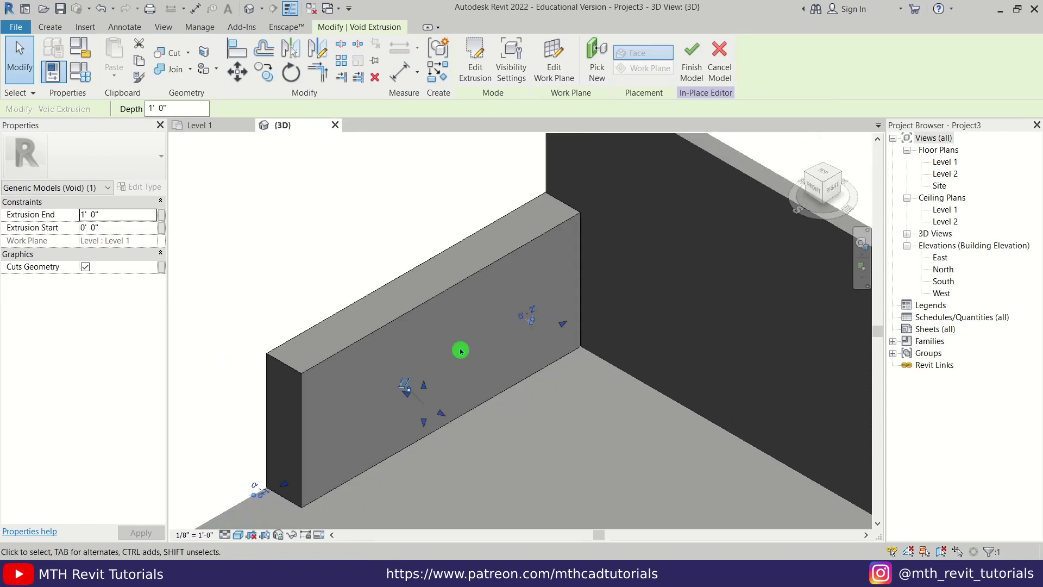
{"action": "scroll", "coordinate": [413, 399], "scroll_direction": "up", "scroll_amount": 2}
{"action": "mouse_move", "coordinate": [463, 357]}
{"action": "middle_mouse_down"}
{"action": "mouse_move", "coordinate": [472, 340]}
{"action": "mouse_move", "coordinate": [454, 375]}
{"action": "middle_mouse_up"}
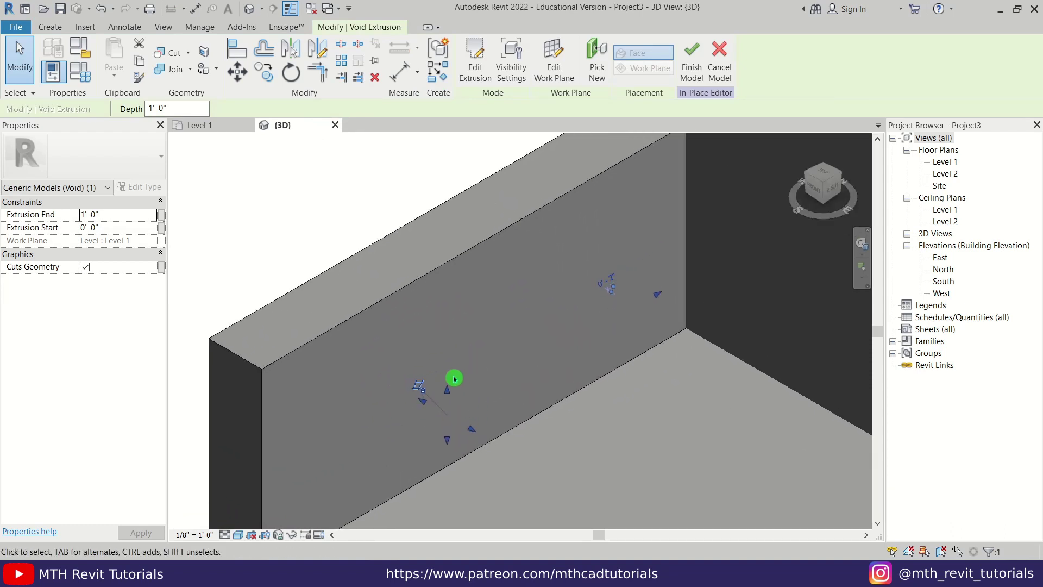
{"action": "mouse_move", "coordinate": [451, 392]}
{"action": "left_mouse_down"}
{"action": "mouse_move", "coordinate": [430, 326]}
{"action": "mouse_move", "coordinate": [447, 178]}
{"action": "left_mouse_up"}
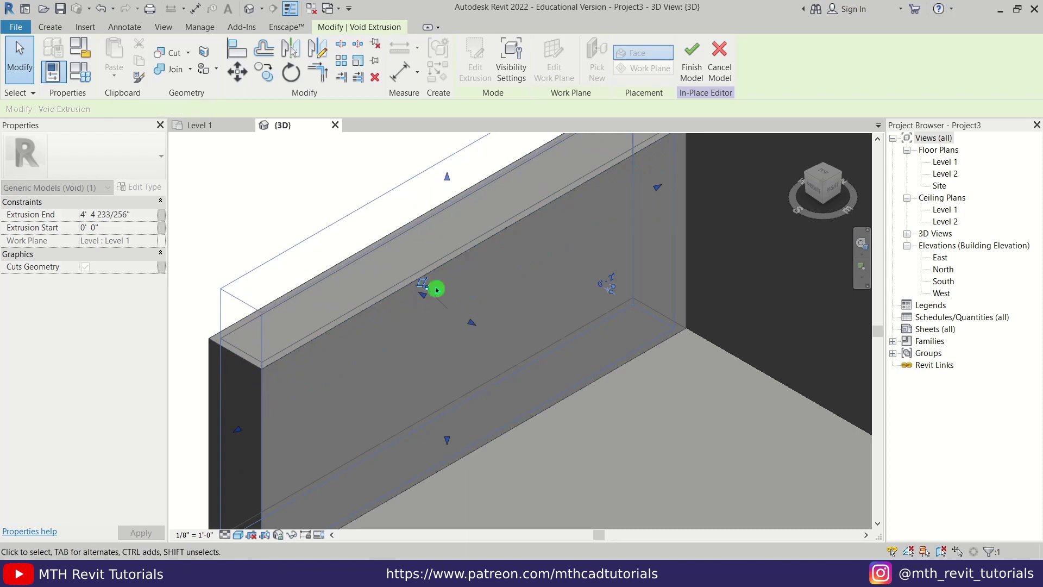
Raise the void's underside to just below the planter box's top so it cuts only a shallow recess, and inspect the cut.
{"action": "left_click", "coordinate": [818, 193]}
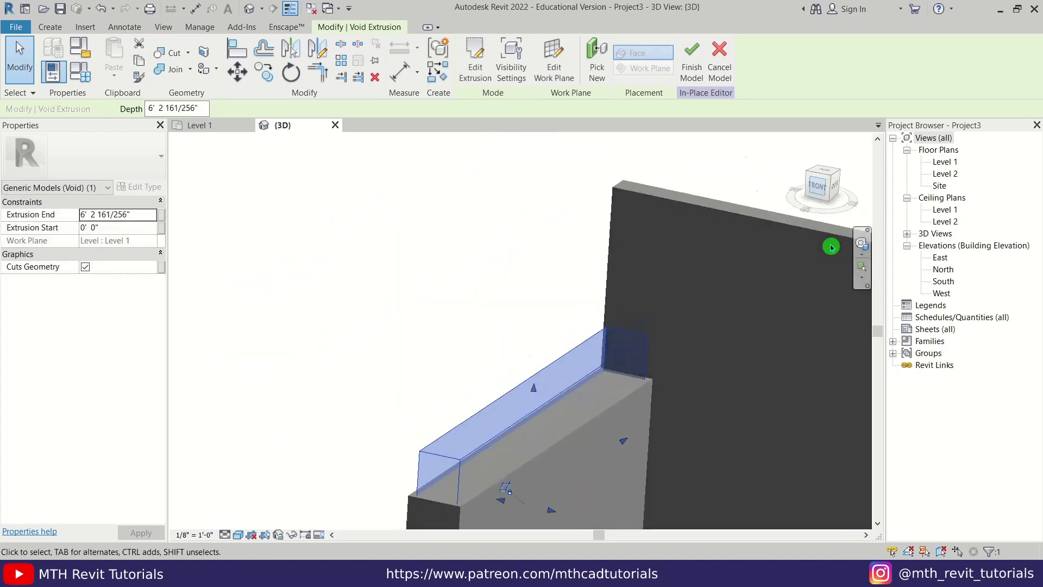
{"action": "scroll", "coordinate": [521, 413], "scroll_direction": "up", "scroll_amount": 2}
{"action": "left_click_drag", "start_coordinate": [534, 437], "coordinate": [533, 223]}
{"action": "scroll", "coordinate": [535, 217], "scroll_direction": "up", "scroll_amount": 2}
{"action": "scroll", "coordinate": [535, 217], "scroll_direction": "up", "scroll_amount": 1}
{"action": "left_click", "coordinate": [405, 302]}
{"action": "middle_click_drag", "start_coordinate": [417, 292], "coordinate": [459, 308], "text": "shift"}
{"action": "scroll", "coordinate": [459, 308], "scroll_direction": "down", "scroll_amount": 4}
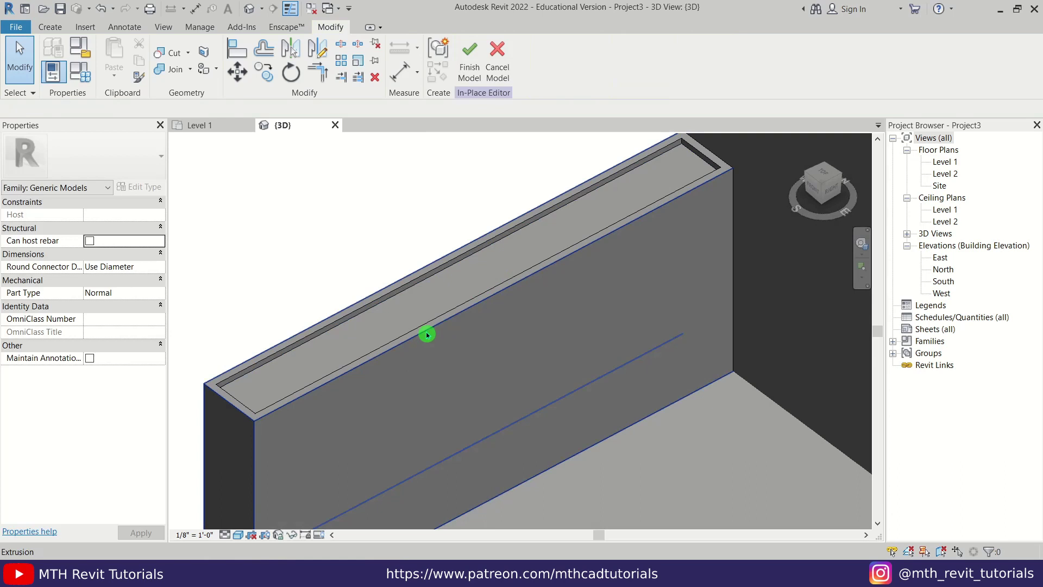
{"action": "scroll", "coordinate": [538, 288], "scroll_direction": "up", "scroll_amount": 3}
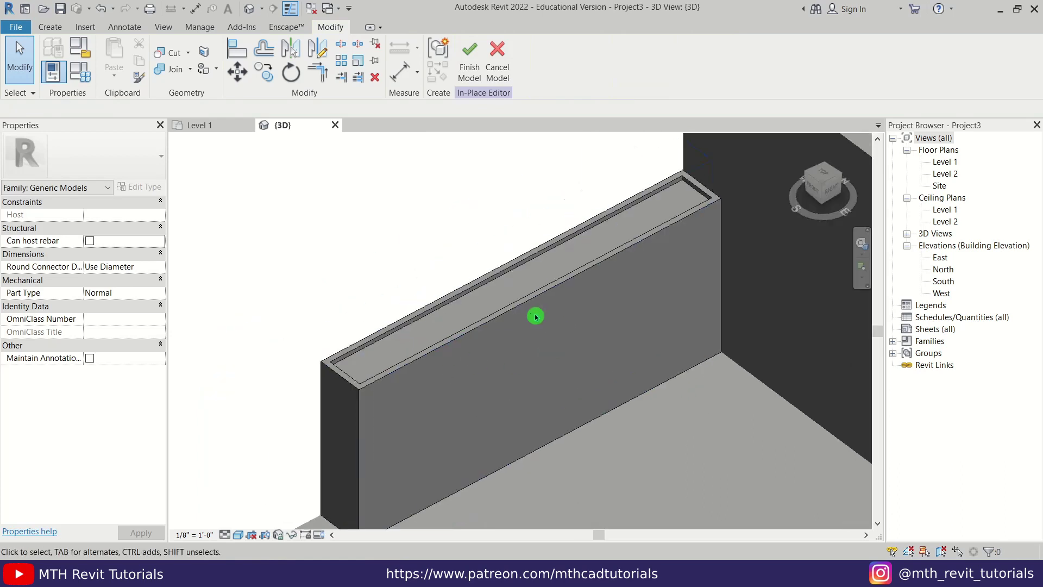
{"action": "scroll", "coordinate": [563, 293], "scroll_direction": "up", "scroll_amount": 2}
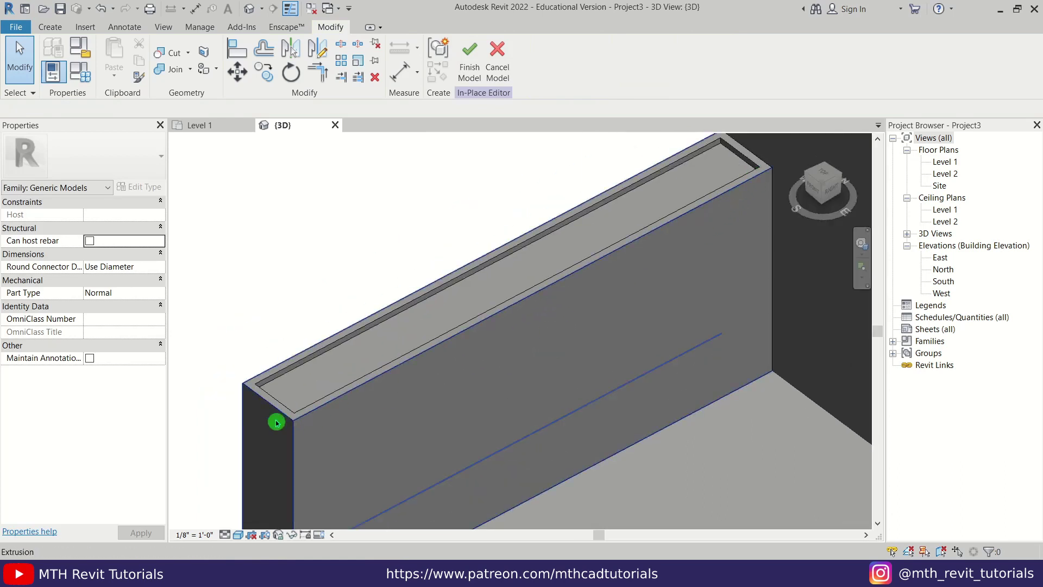
{"action": "scroll", "coordinate": [369, 399], "scroll_direction": "down", "scroll_amount": 1}
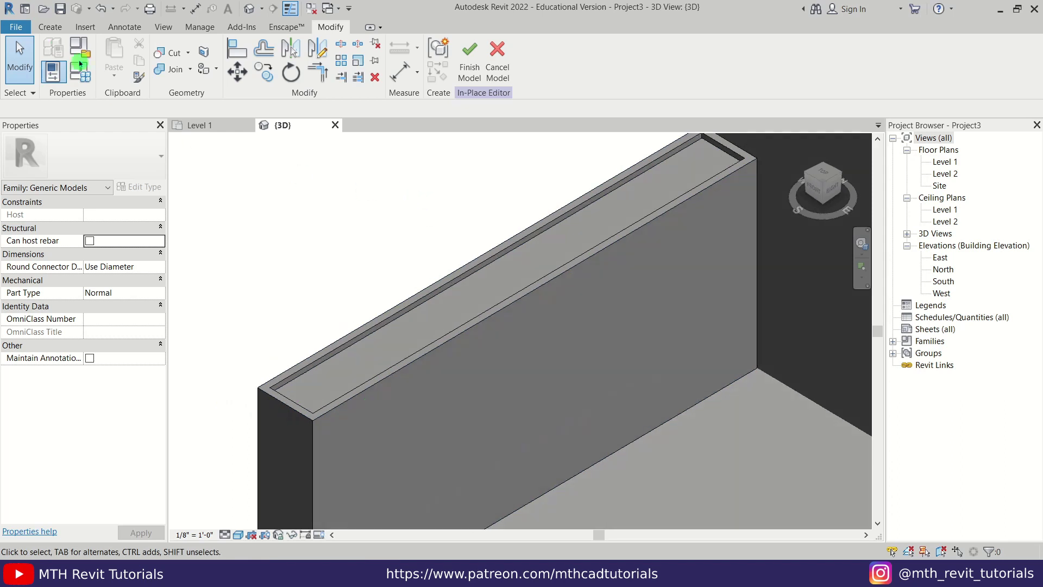
Start a sweep and pick the planter's outer top edges along both long sides and the free end as its path.
{"action": "left_click", "coordinate": [50, 27]}
{"action": "left_click", "coordinate": [199, 66]}
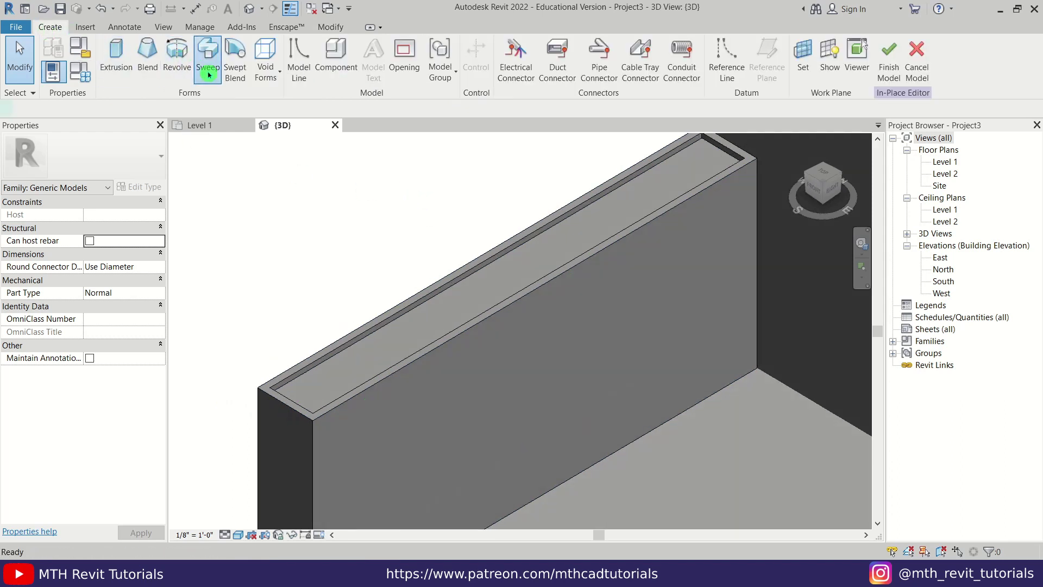
{"action": "left_click", "coordinate": [600, 70]}
{"action": "left_click", "coordinate": [619, 243]}
{"action": "left_click", "coordinate": [272, 411]}
{"action": "left_click", "coordinate": [321, 351]}
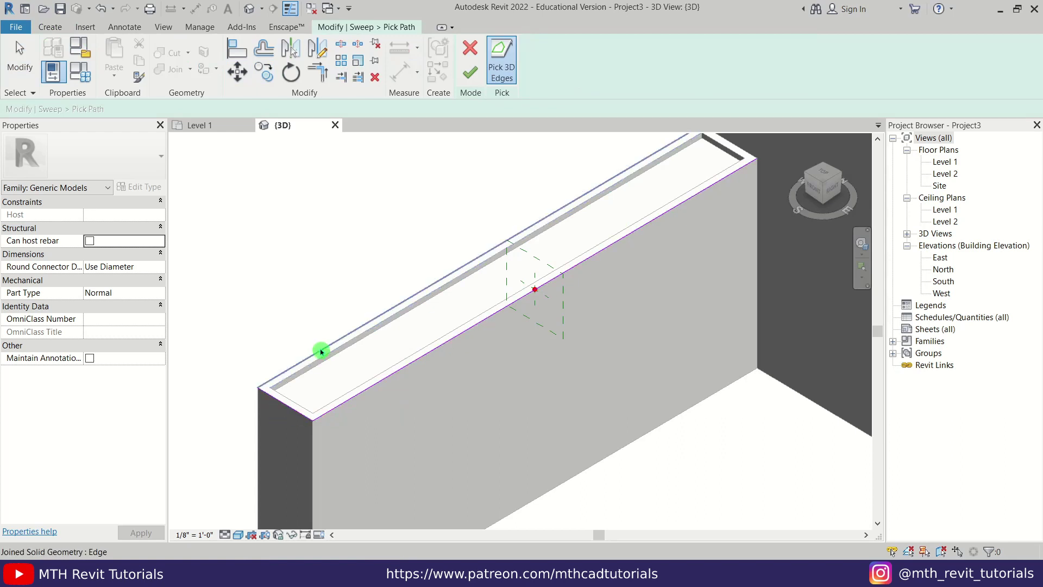
{"action": "left_click", "coordinate": [814, 186]}
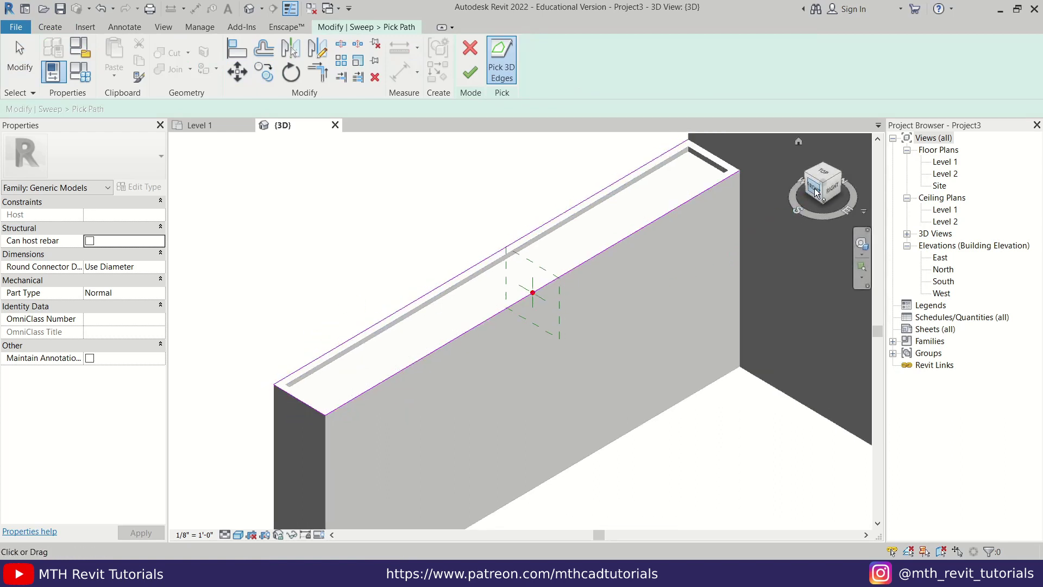
{"action": "scroll", "coordinate": [494, 321], "scroll_direction": "up", "scroll_amount": 8}
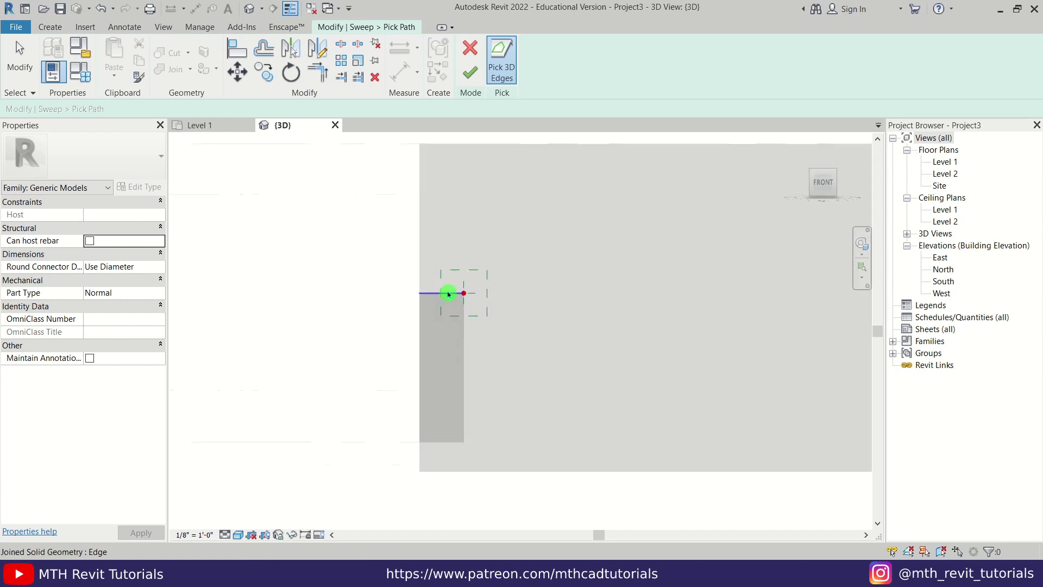
{"action": "left_click", "coordinate": [478, 73]}
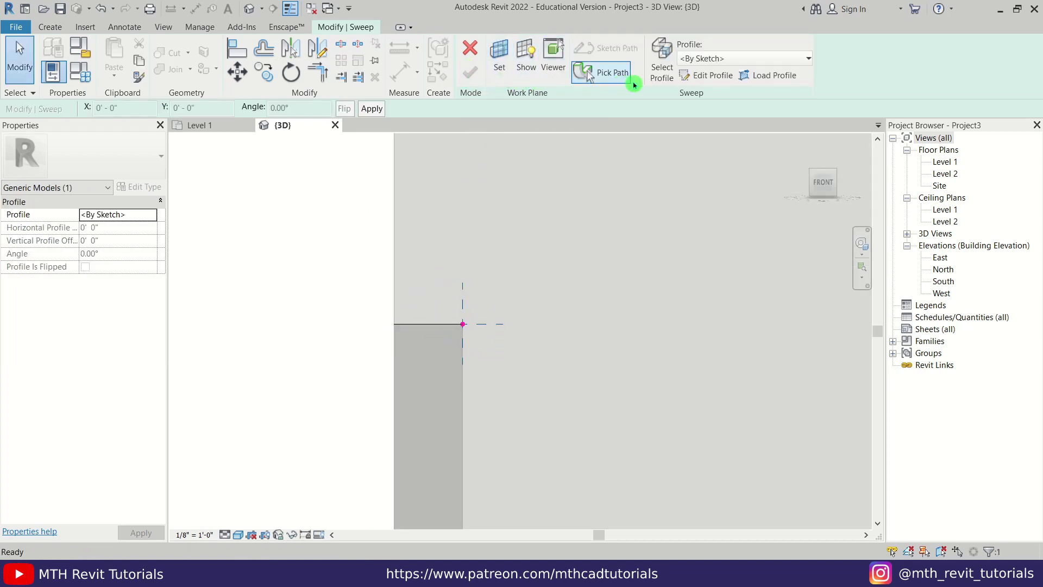
Edit the sweep profile and sketch a rectangle about 2" by 2" outward and downward from the planter's top corner.
{"action": "left_click", "coordinate": [716, 76]}
{"action": "left_click", "coordinate": [510, 46]}
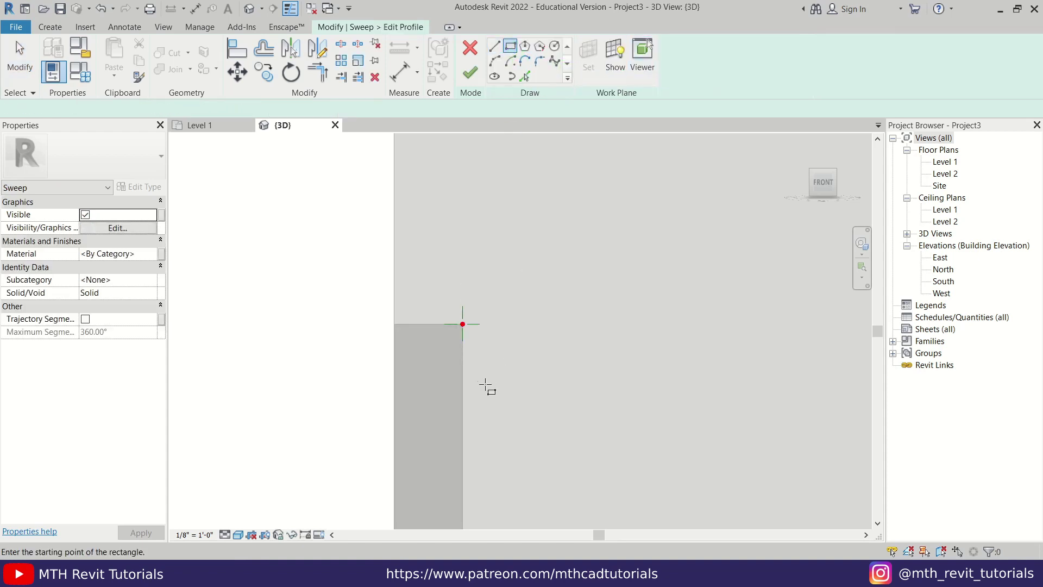
{"action": "left_click", "coordinate": [455, 308]}
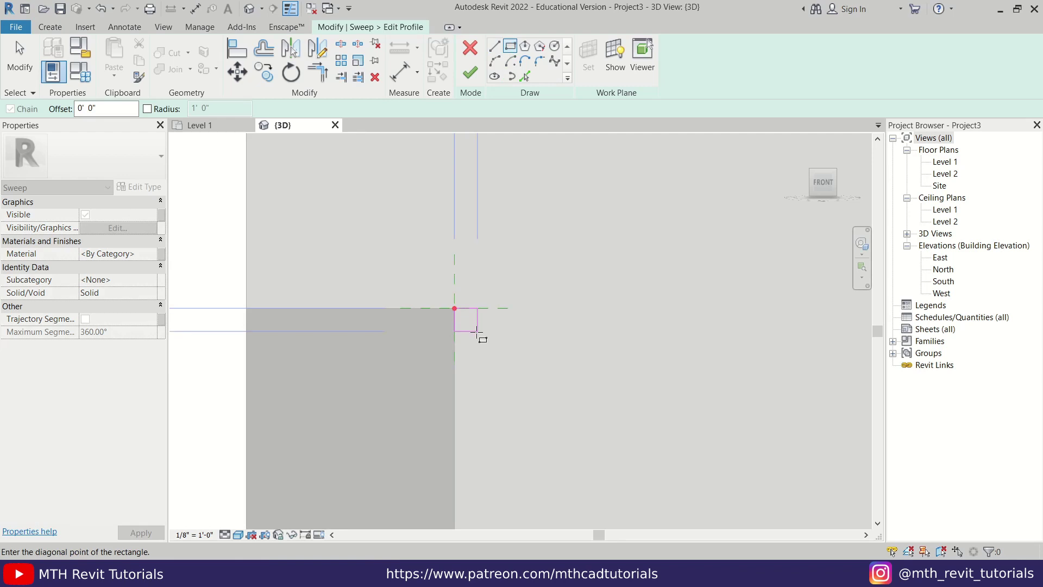
{"action": "key", "text": "Escape"}
{"action": "key", "text": "Escape"}
{"action": "scroll", "coordinate": [459, 328], "scroll_direction": "up", "scroll_amount": 2}
Reduce the height of the sweep profile rectangle to half its 2" width, keeping its upper edge at the planter's top.
{"action": "left_click", "coordinate": [491, 319]}
{"action": "left_click", "coordinate": [471, 255]}
{"action": "left_click", "coordinate": [529, 319]}
{"action": "left_click", "coordinate": [530, 314]}
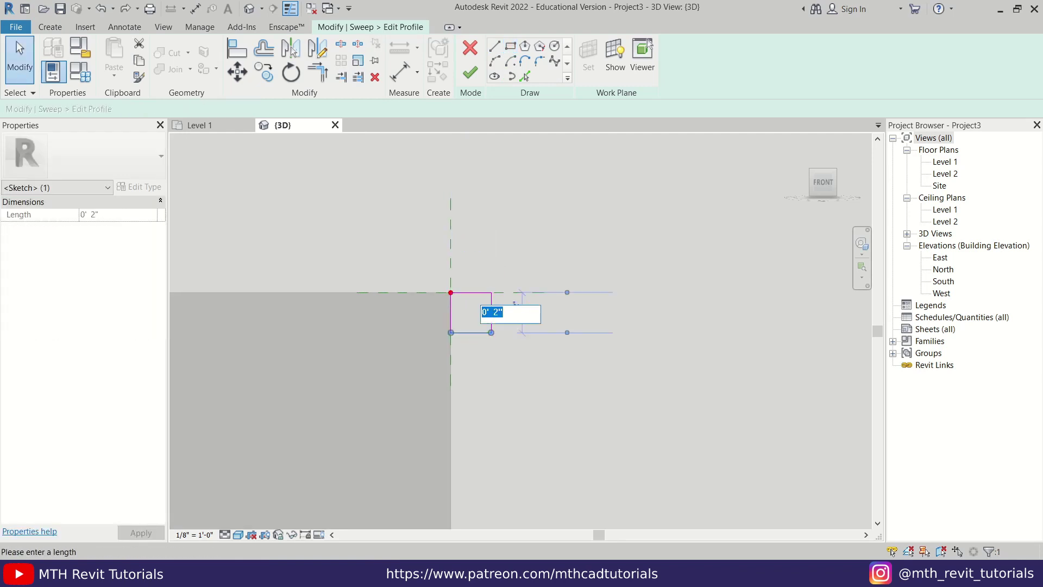
{"action": "key", "text": "Return"}
{"action": "left_click", "coordinate": [520, 354]}
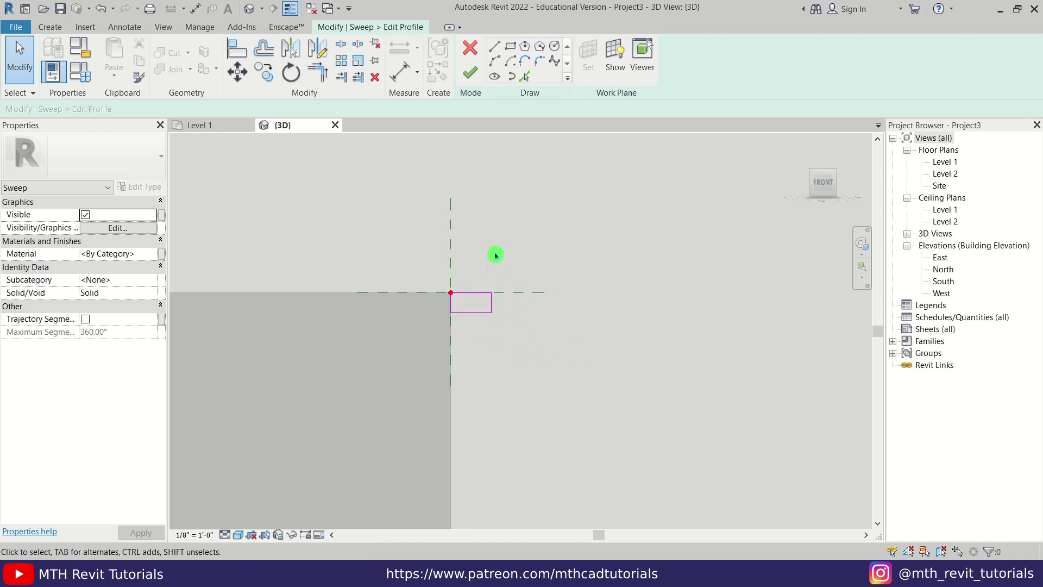
Finish the profile and the sweep, and inspect the trim around the planter's top edge.
{"action": "left_click", "coordinate": [471, 73]}
{"action": "left_click", "coordinate": [469, 72]}
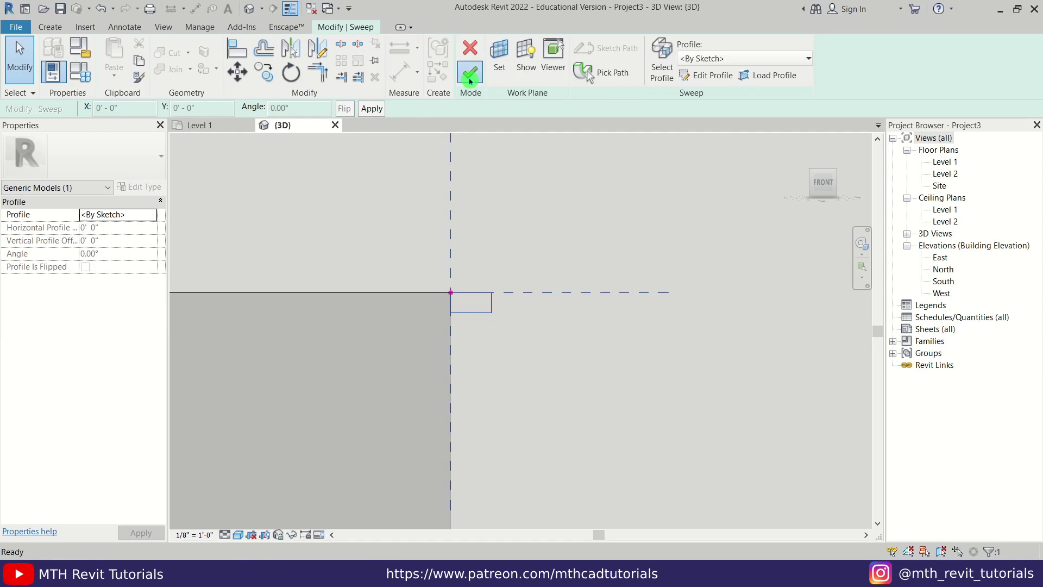
{"action": "scroll", "coordinate": [517, 218], "scroll_direction": "down", "scroll_amount": 3}
{"action": "middle_click_drag", "start_coordinate": [531, 265], "coordinate": [448, 365], "text": "shift"}
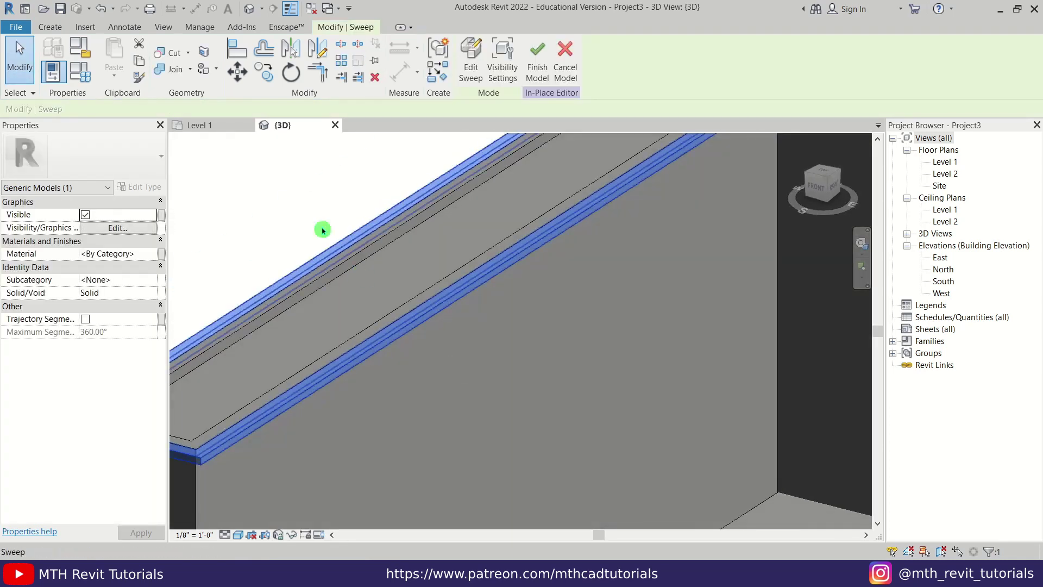
{"action": "left_click", "coordinate": [322, 229]}
{"action": "scroll", "coordinate": [414, 279], "scroll_direction": "down", "scroll_amount": 5}
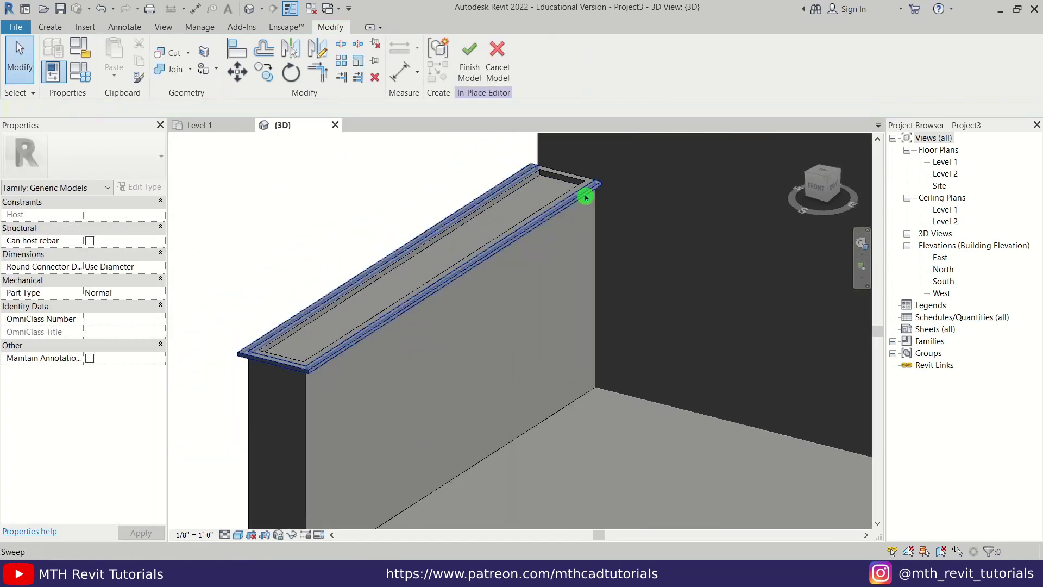
{"action": "middle_click_drag", "start_coordinate": [394, 230], "coordinate": [595, 280], "text": "shift"}
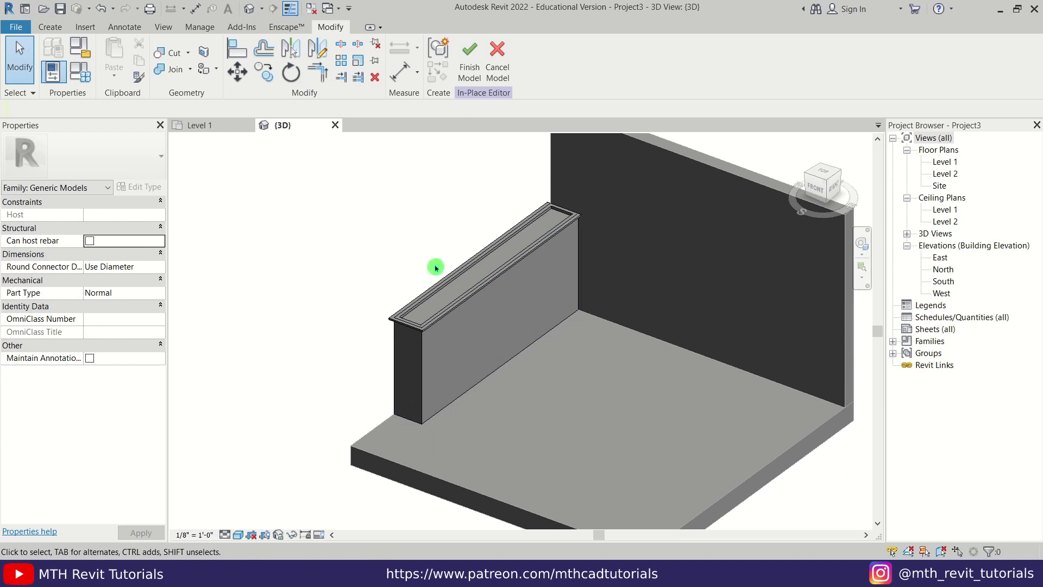
In the Level 1 plan, set the view range's cut plane offset to 6' so the planter's top is shown.
{"action": "left_click", "coordinate": [199, 125]}
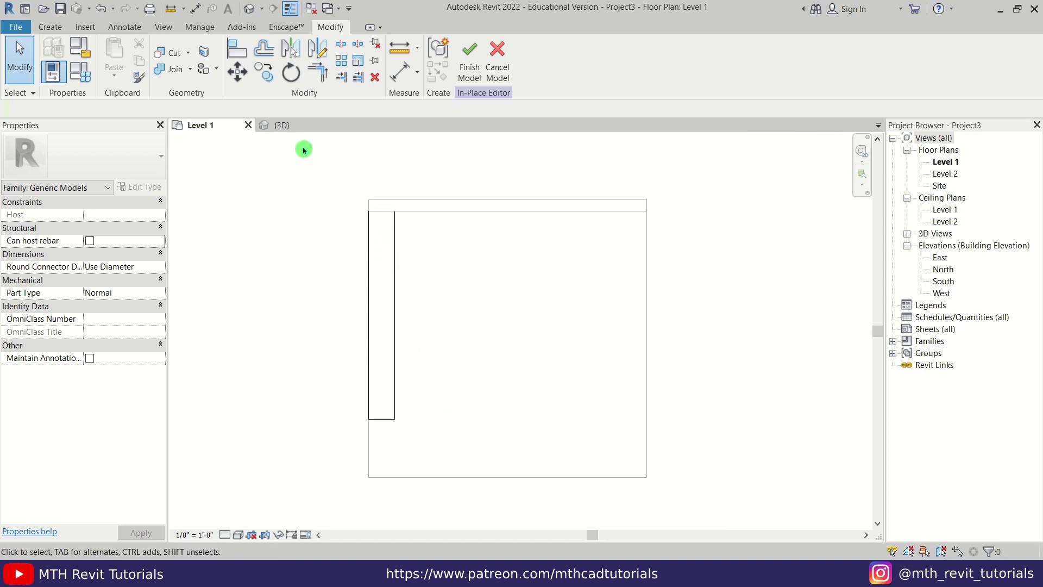
{"action": "left_click", "coordinate": [289, 126]}
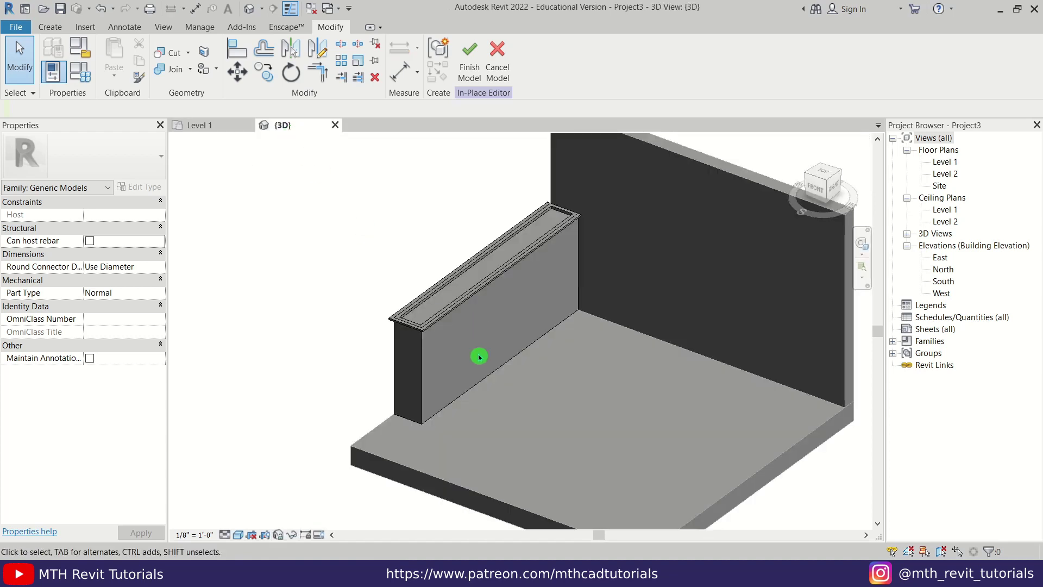
{"action": "left_click", "coordinate": [225, 124]}
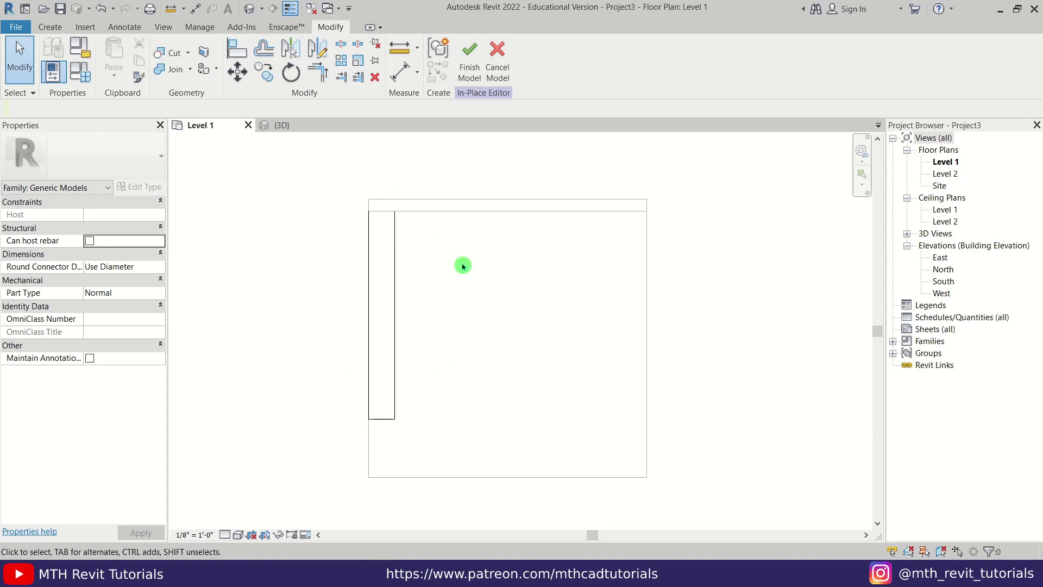
{"action": "key", "text": "v"}
{"action": "key", "text": "r"}
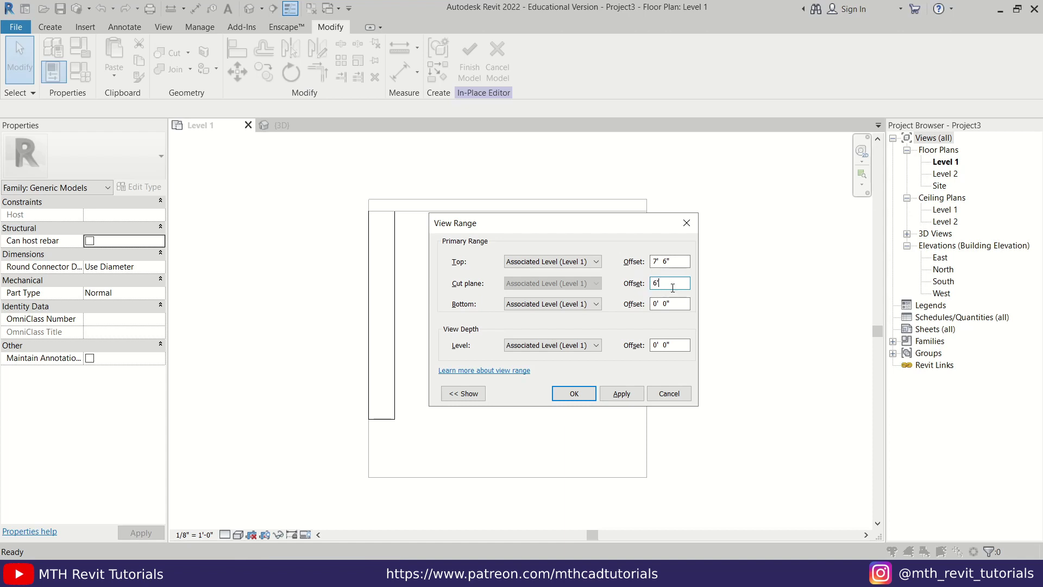
{"action": "left_click", "coordinate": [622, 393]}
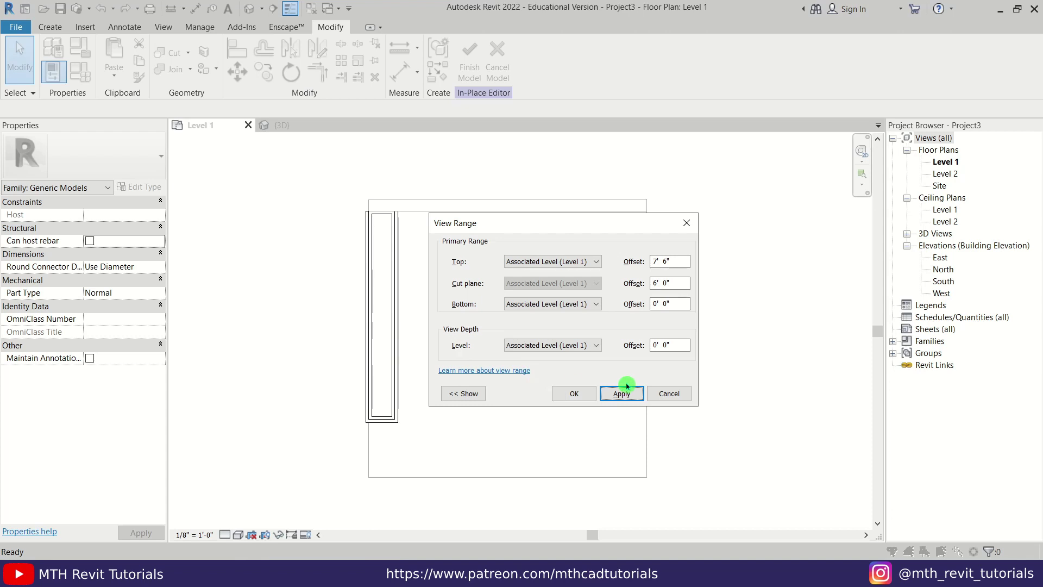
{"action": "left_click", "coordinate": [575, 395]}
Select the planter's box, void and trim together and make a copy rotated by 90° about their center.
{"action": "left_click_drag", "start_coordinate": [267, 150], "coordinate": [468, 468]}
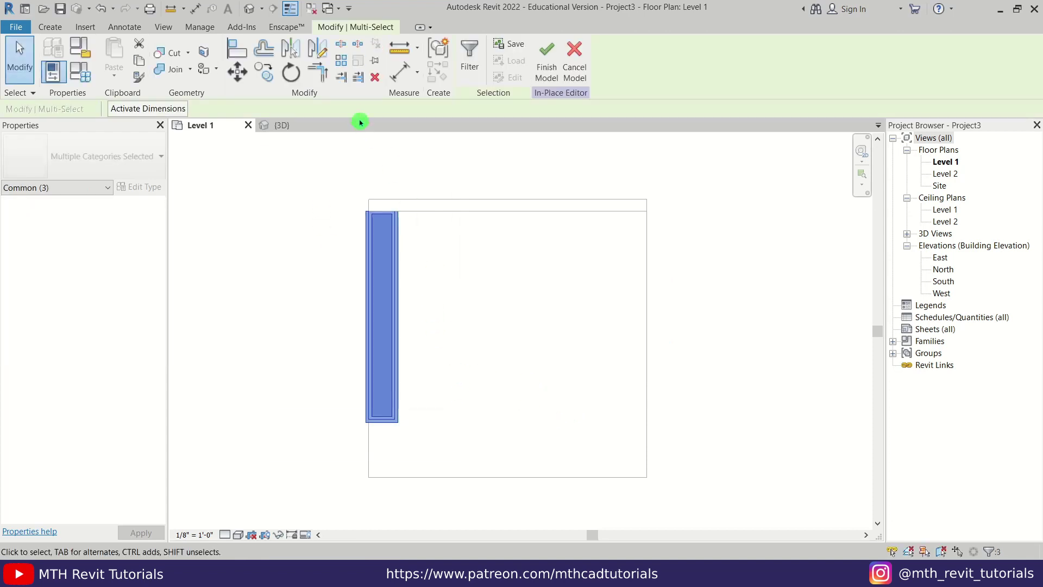
{"action": "left_click", "coordinate": [291, 72]}
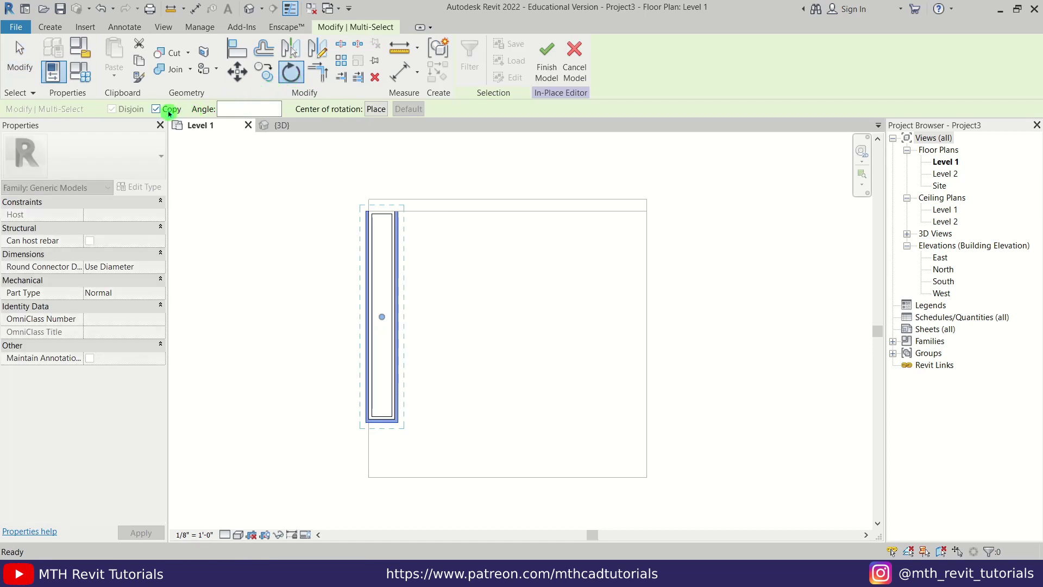
{"action": "left_click", "coordinate": [385, 157]}
{"action": "type", "text": "90"}
{"action": "left_click", "coordinate": [467, 246]}
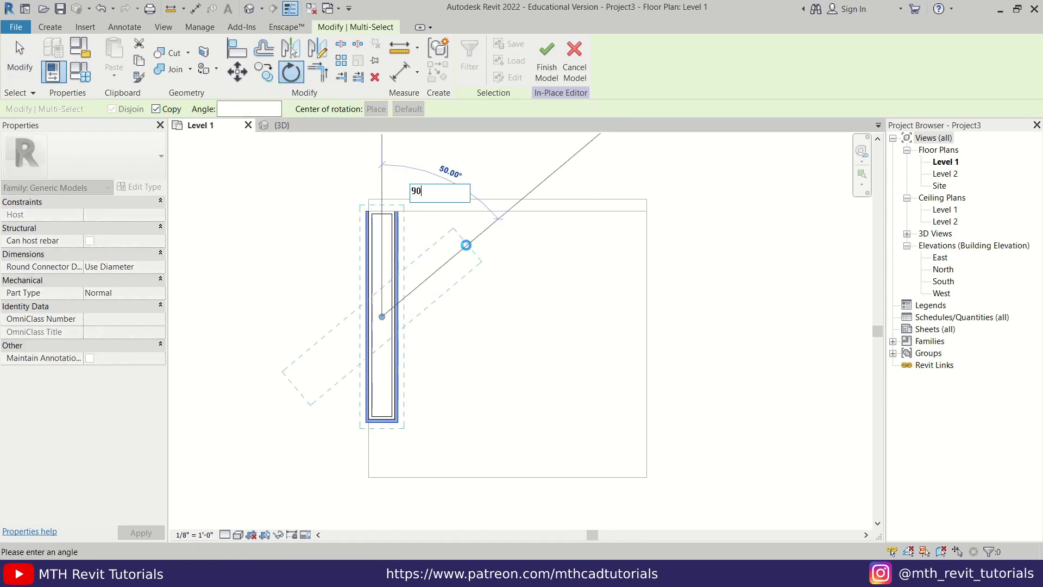
Move the rotated planter copy so its outer corner meets the back wall's inner face at the floor's far side edge.
{"action": "left_click", "coordinate": [247, 82]}
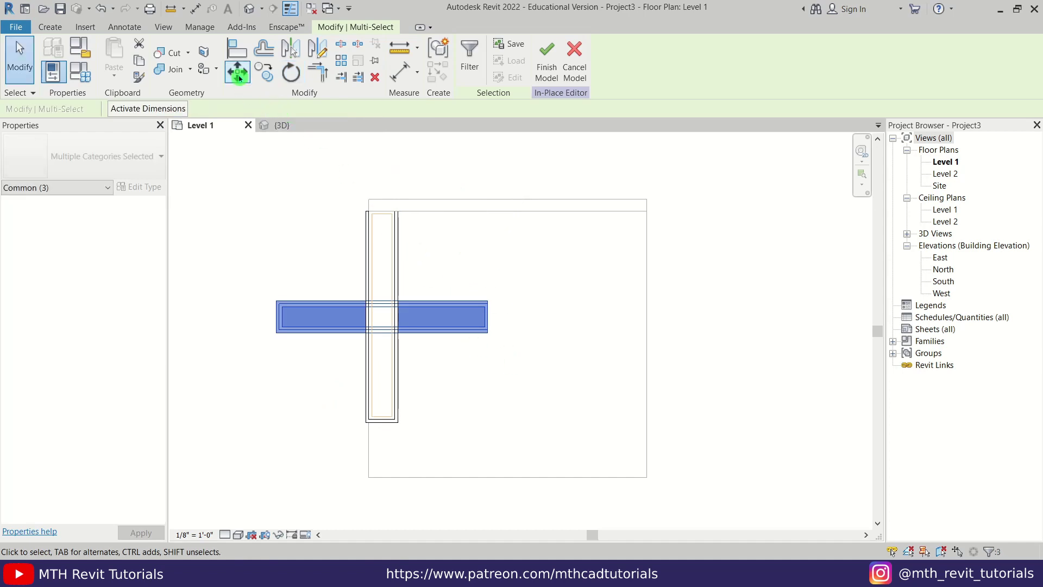
{"action": "left_click", "coordinate": [487, 304]}
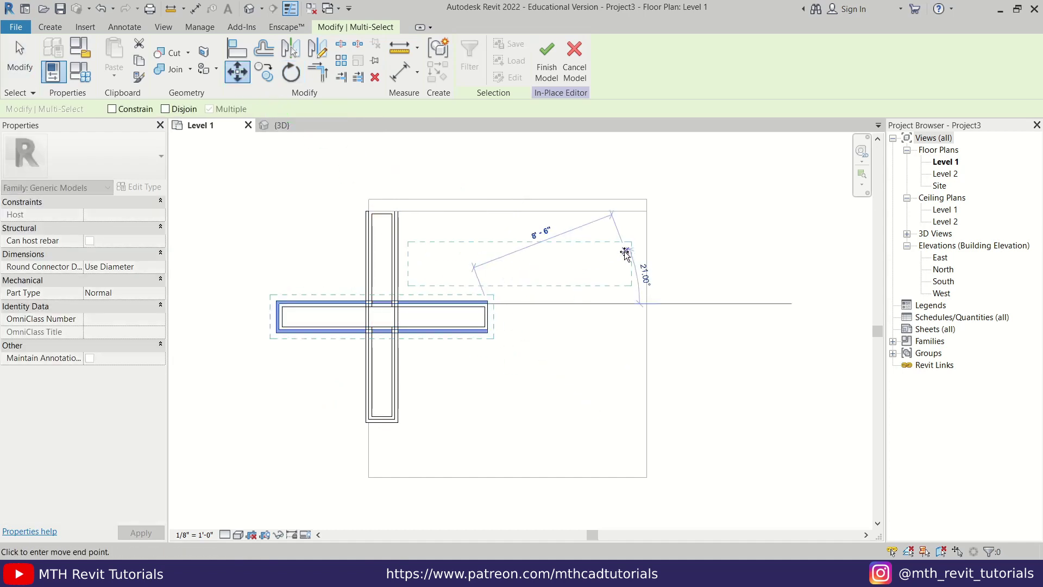
{"action": "left_click", "coordinate": [646, 212]}
{"action": "scroll", "coordinate": [543, 234], "scroll_direction": "up", "scroll_amount": 2}
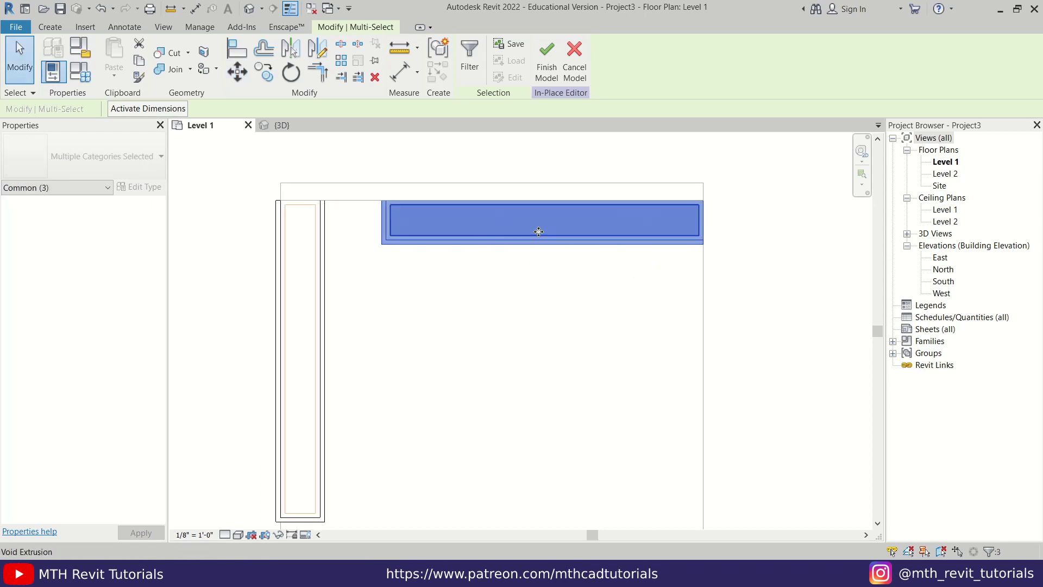
{"action": "left_click", "coordinate": [473, 323]}
In the 3D view, delete the trim sweep from the copied planter along the back wall.
{"action": "left_click", "coordinate": [282, 125]}
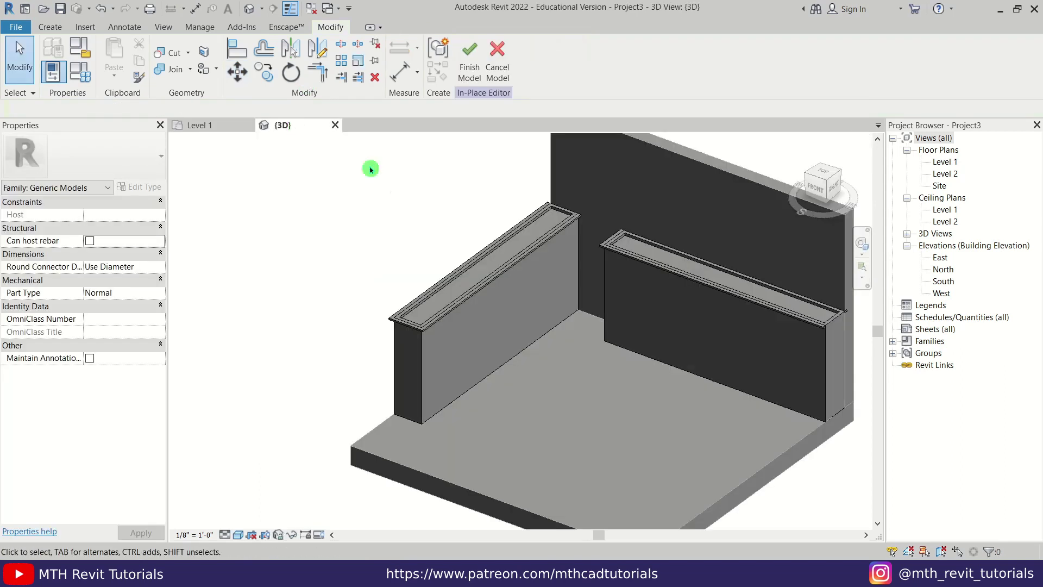
{"action": "scroll", "coordinate": [658, 239], "scroll_direction": "up", "scroll_amount": 3}
{"action": "left_click", "coordinate": [548, 256]}
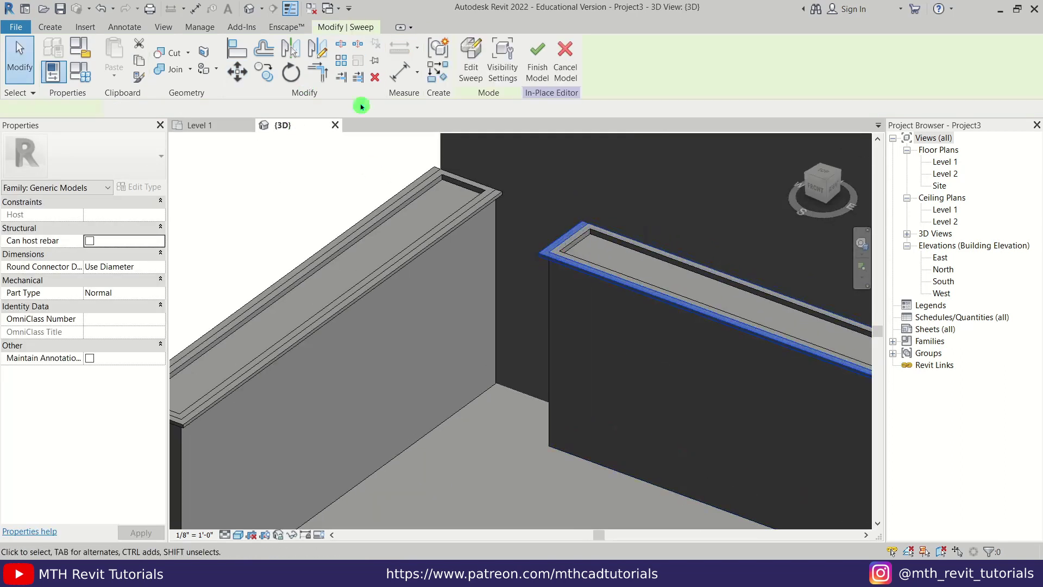
{"action": "left_click", "coordinate": [375, 77]}
Set the extrusion end of the back wall planter's box to 3'.
{"action": "middle_click_drag", "start_coordinate": [448, 237], "coordinate": [610, 328], "text": "shift"}
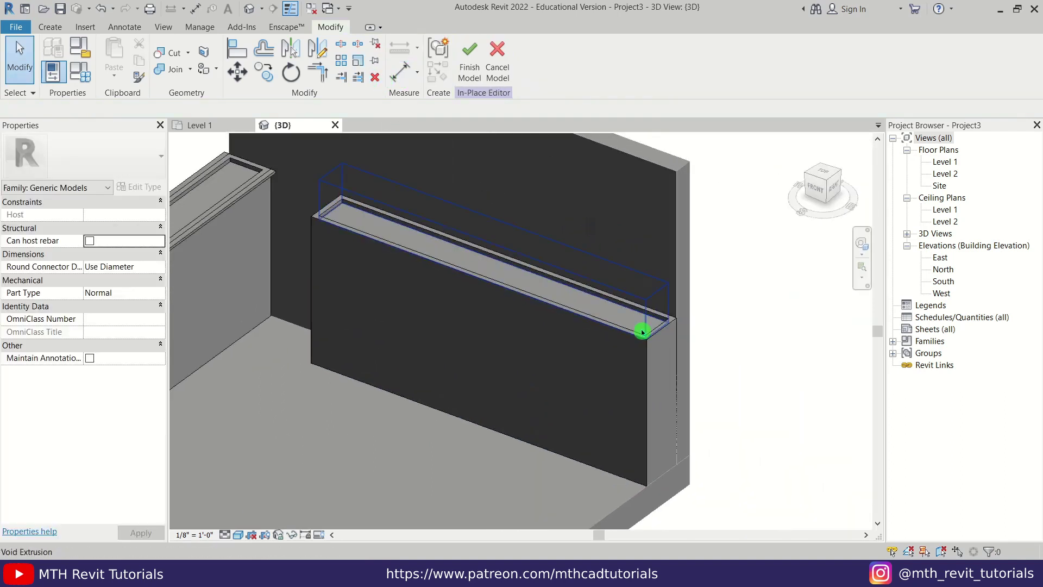
{"action": "left_click", "coordinate": [650, 370]}
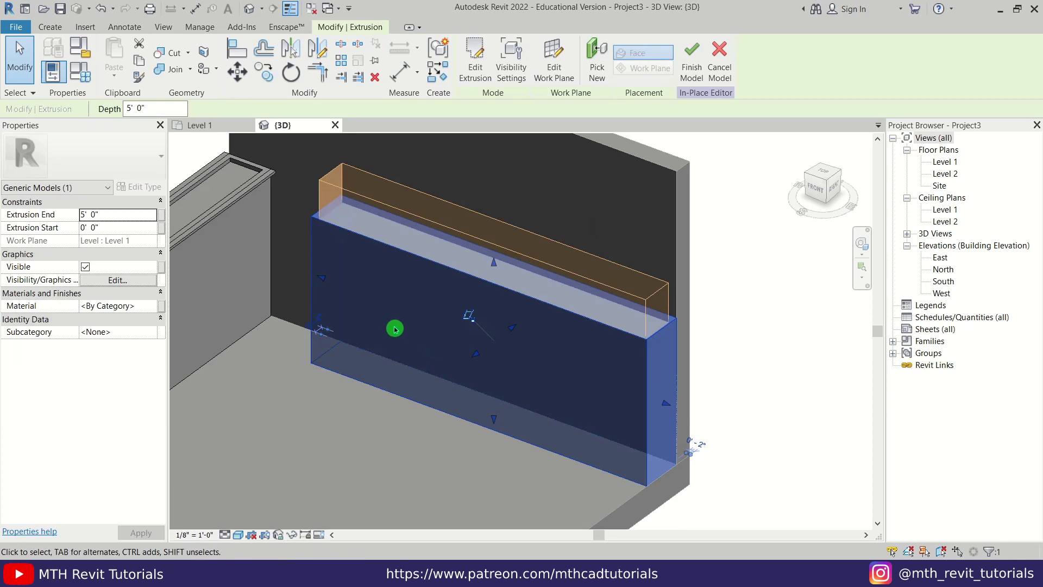
{"action": "double_click", "coordinate": [103, 218]}
{"action": "type", "text": "3"}
{"action": "left_click", "coordinate": [706, 375]}
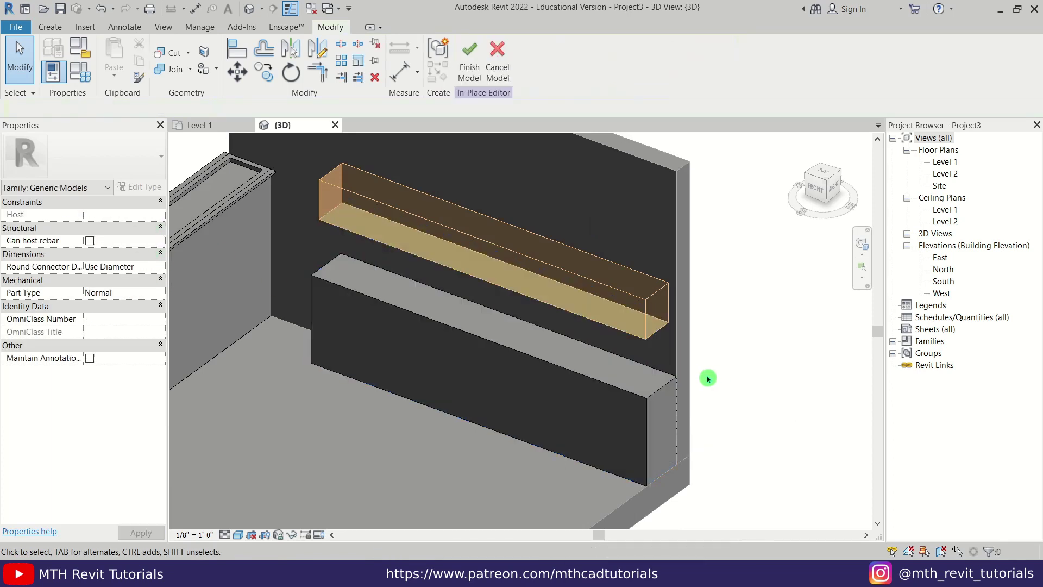
{"action": "left_click", "coordinate": [547, 263]}
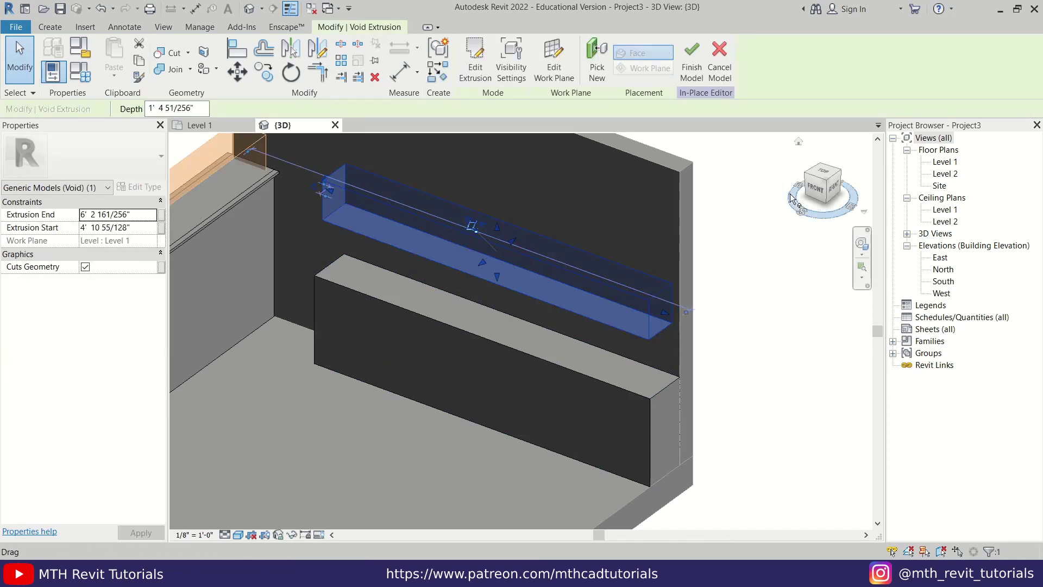
{"action": "key", "text": "Escape"}
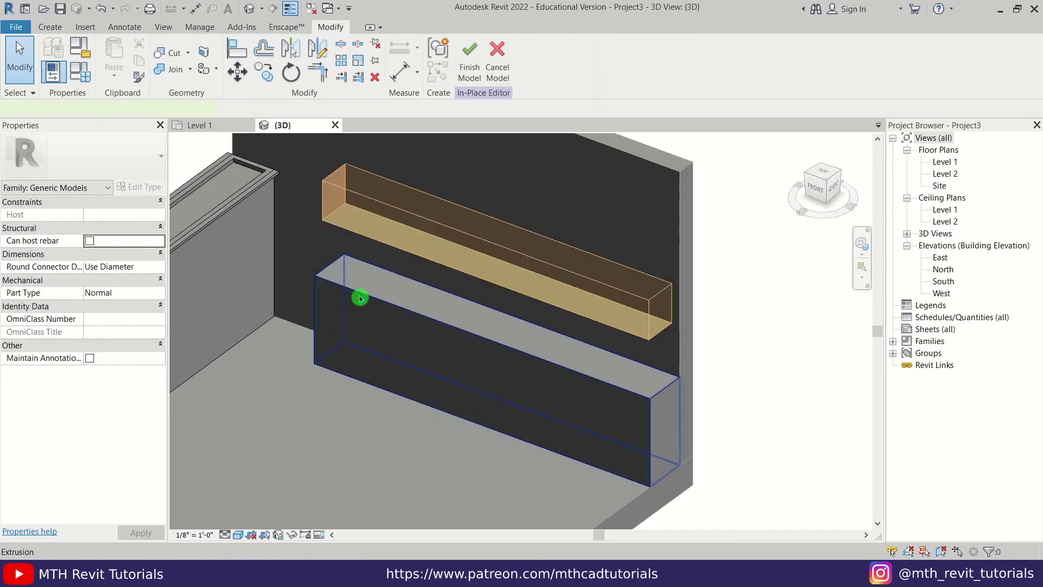
Stretch the near end of the back wall planter's box until it meets the side planter's face.
{"action": "left_click", "coordinate": [326, 307]}
{"action": "scroll", "coordinate": [337, 316], "scroll_direction": "up", "scroll_amount": 2}
{"action": "left_click_drag", "start_coordinate": [292, 306], "coordinate": [214, 283]}
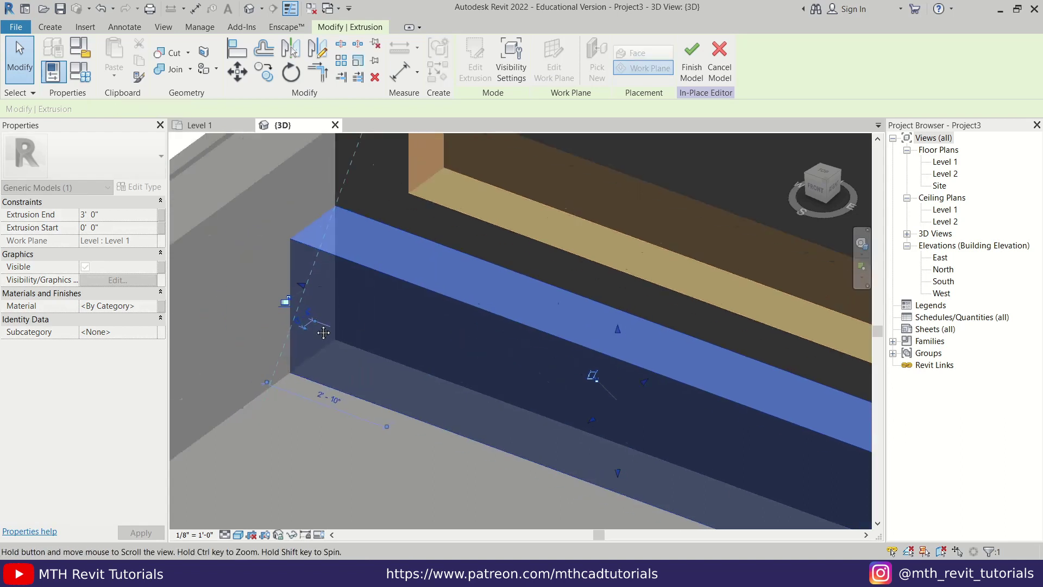
{"action": "middle_click_drag", "start_coordinate": [309, 287], "coordinate": [257, 327], "text": "shift"}
{"action": "scroll", "coordinate": [257, 326], "scroll_direction": "down", "scroll_amount": 2}
{"action": "middle_click_drag", "start_coordinate": [351, 332], "coordinate": [435, 379]}
{"action": "scroll", "coordinate": [584, 396], "scroll_direction": "up", "scroll_amount": 1}
{"action": "left_click", "coordinate": [600, 326]}
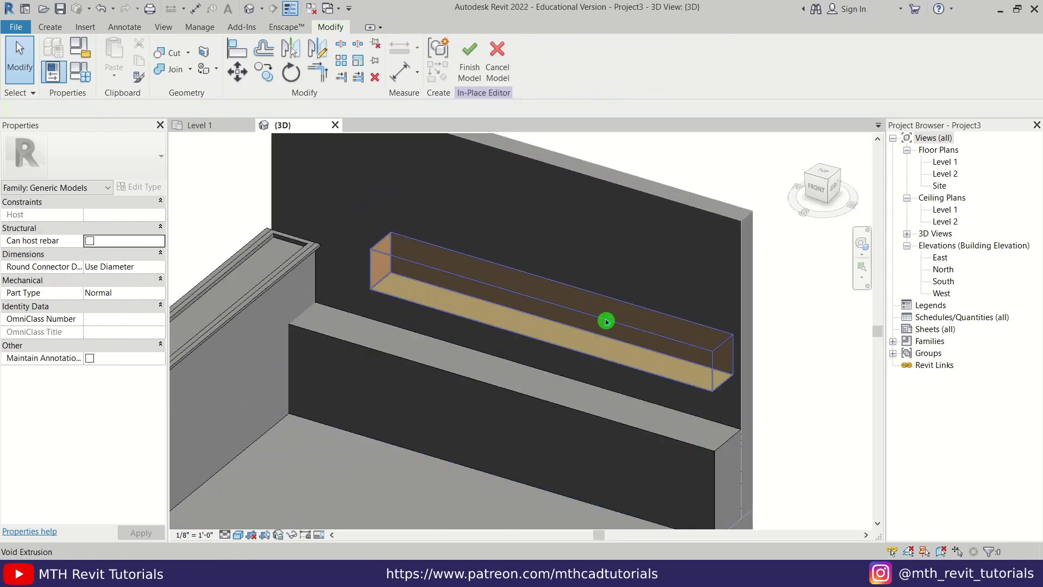
Edit the back planter void's sketch in the Level 1 plan and stretch its short end to the side planter's face.
{"action": "left_click", "coordinate": [604, 322]}
{"action": "left_click", "coordinate": [476, 73]}
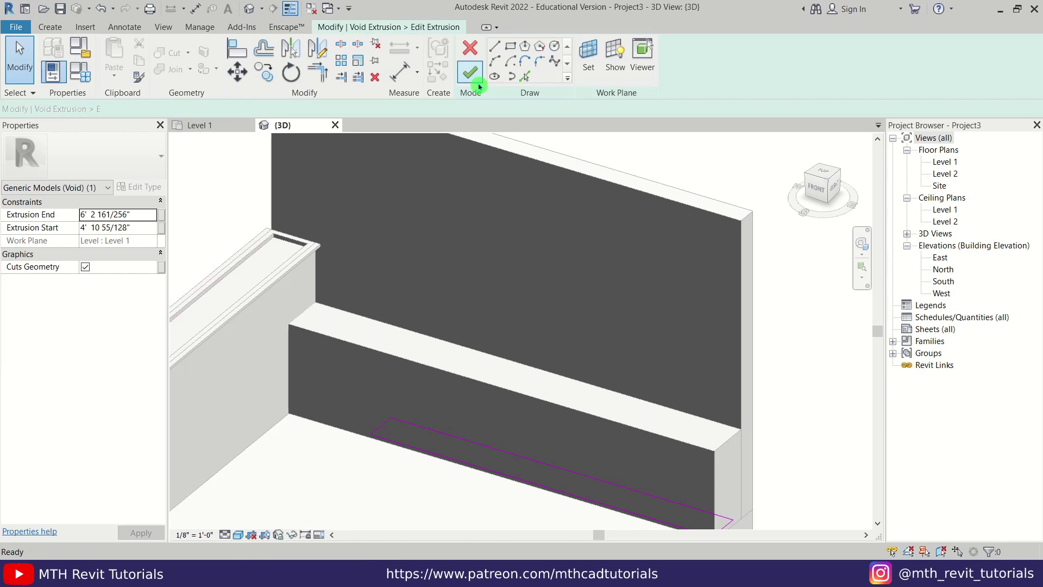
{"action": "left_click", "coordinate": [230, 125]}
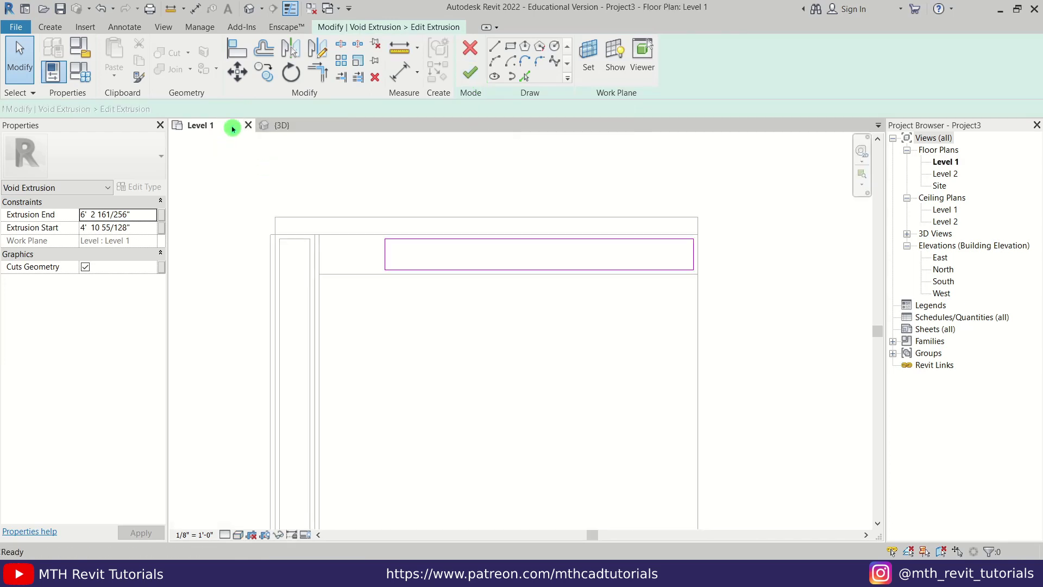
{"action": "scroll", "coordinate": [382, 252], "scroll_direction": "up", "scroll_amount": 2}
{"action": "left_click_drag", "start_coordinate": [386, 265], "coordinate": [265, 268]}
Move the void sketch's end line from the side planter's face to the outer edge of its trim, and finish the sketch.
{"action": "left_click", "coordinate": [237, 76]}
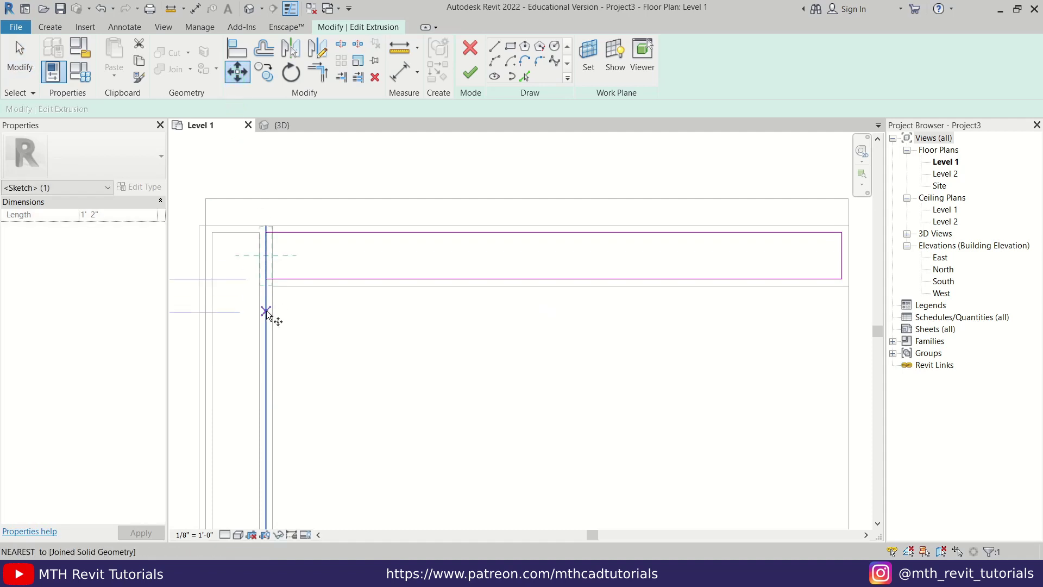
{"action": "scroll", "coordinate": [265, 298], "scroll_direction": "up", "scroll_amount": 1}
{"action": "left_click", "coordinate": [267, 273]}
{"action": "left_click", "coordinate": [275, 273]}
{"action": "left_click", "coordinate": [397, 289]}
{"action": "left_click", "coordinate": [467, 75]}
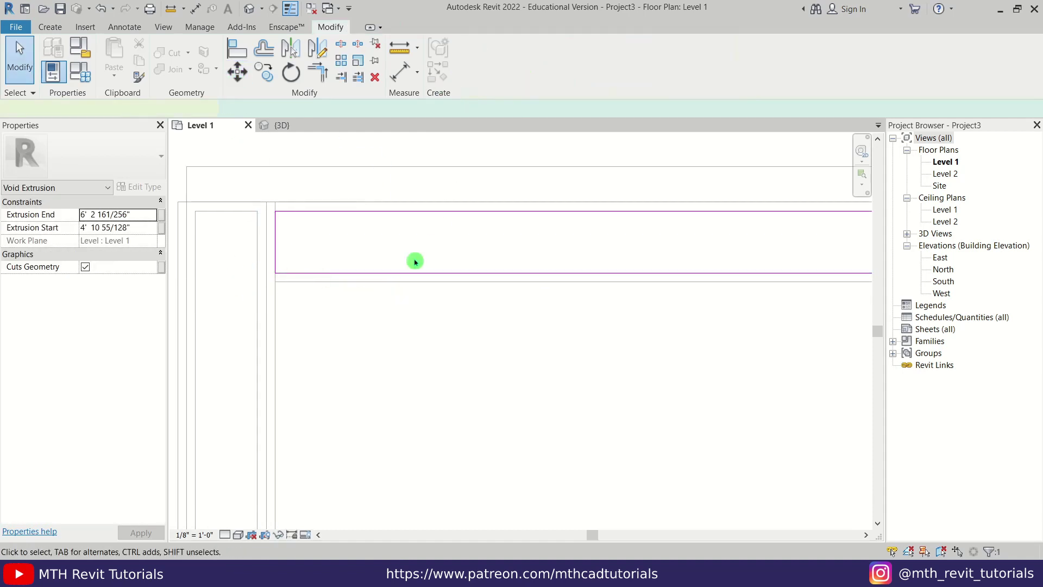
In the 3D view, lower the void's underside to just below the back planter's top for a shallow recess, and inspect the cut.
{"action": "left_click", "coordinate": [415, 262]}
{"action": "left_click", "coordinate": [282, 125]}
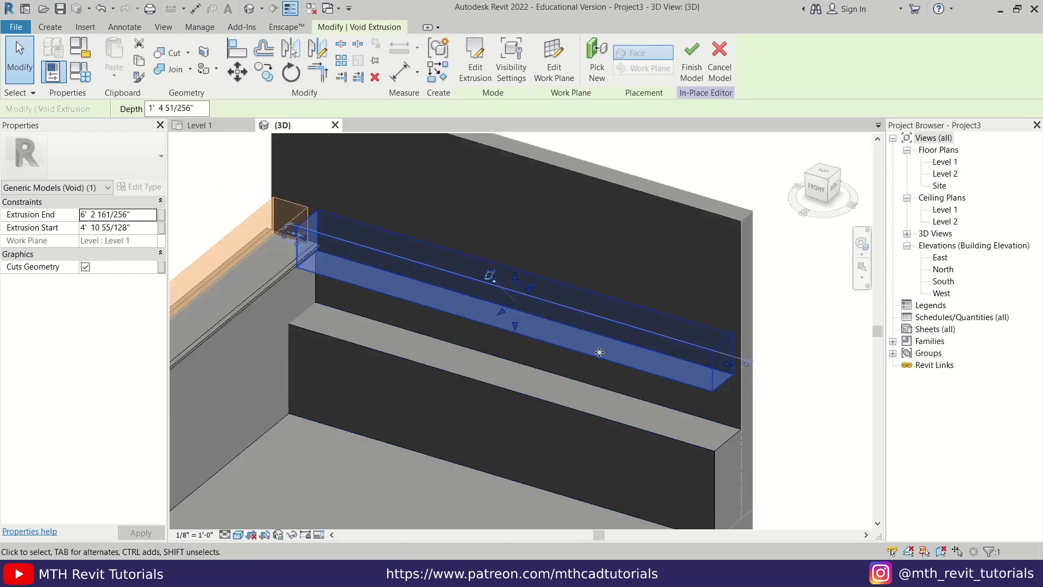
{"action": "left_click", "coordinate": [818, 191]}
{"action": "middle_click_drag", "start_coordinate": [599, 381], "coordinate": [566, 391]}
{"action": "scroll", "coordinate": [511, 404], "scroll_direction": "up", "scroll_amount": 2}
{"action": "left_click_drag", "start_coordinate": [519, 358], "coordinate": [545, 410]}
{"action": "left_click", "coordinate": [561, 356]}
{"action": "scroll", "coordinate": [527, 258], "scroll_direction": "down", "scroll_amount": 3}
{"action": "middle_click_drag", "start_coordinate": [539, 275], "coordinate": [473, 384], "text": "shift"}
{"action": "scroll", "coordinate": [522, 270], "scroll_direction": "up", "scroll_amount": 2}
{"action": "scroll", "coordinate": [435, 309], "scroll_direction": "down", "scroll_amount": 3}
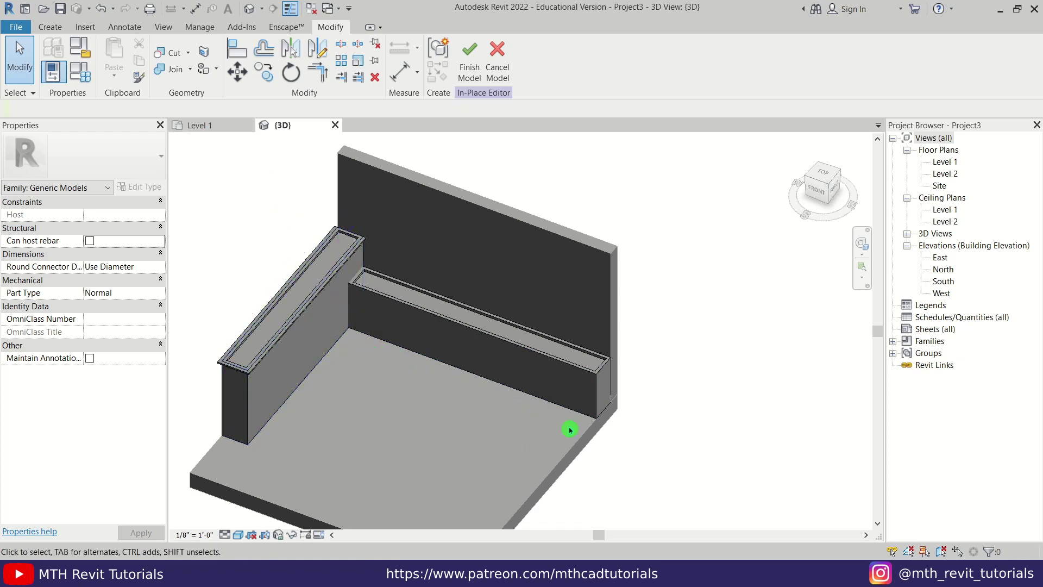
In the Level 1 plan, mirror a copy of the side planter with its trim and void about the floor's vertical centreline.
{"action": "left_click", "coordinate": [214, 126]}
{"action": "scroll", "coordinate": [391, 228], "scroll_direction": "down", "scroll_amount": 4}
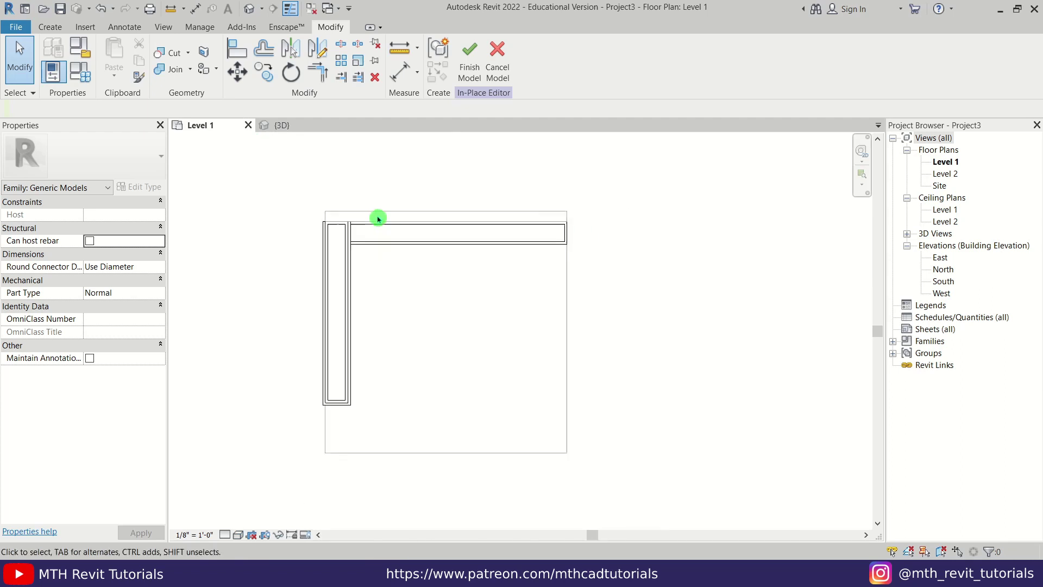
{"action": "left_click_drag", "start_coordinate": [290, 186], "coordinate": [381, 401]}
{"action": "left_click", "coordinate": [317, 52]}
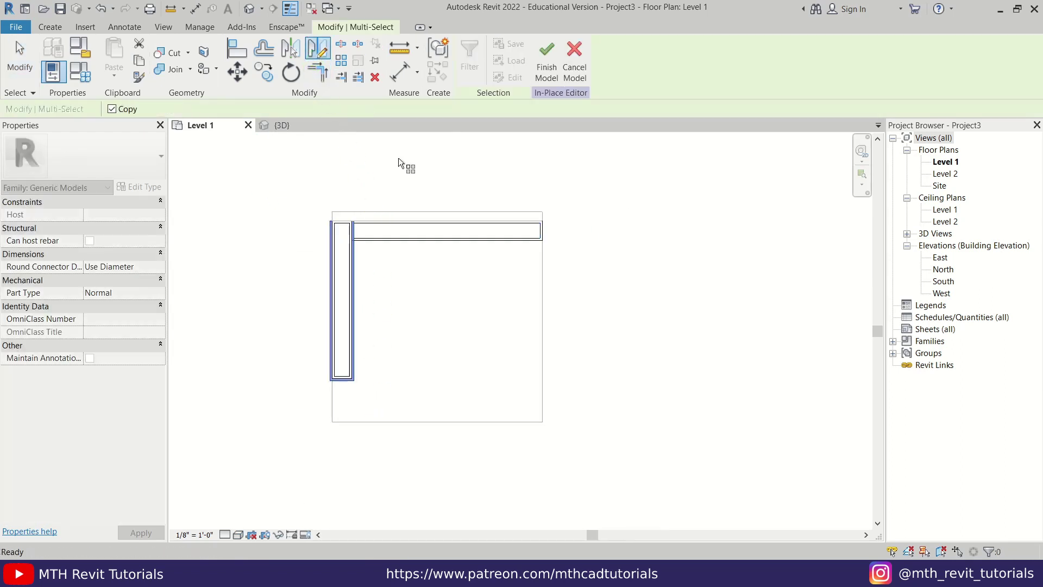
{"action": "left_click", "coordinate": [438, 422]}
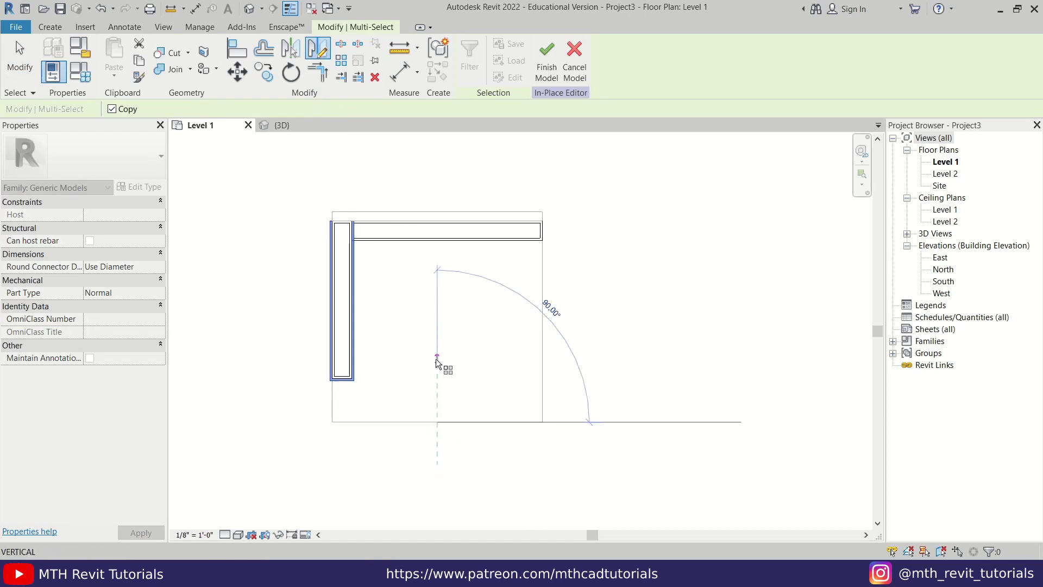
{"action": "left_click", "coordinate": [436, 361]}
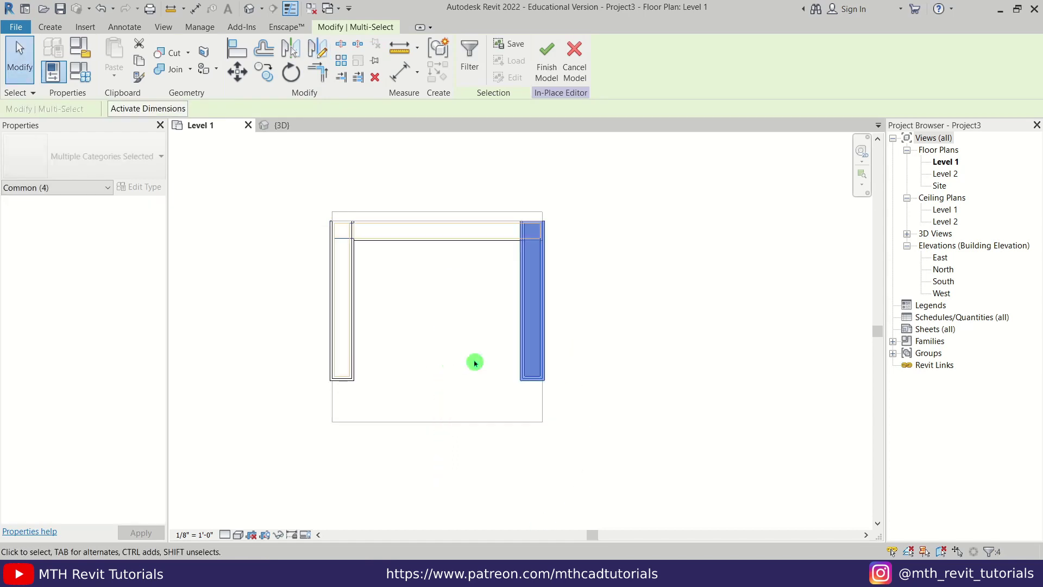
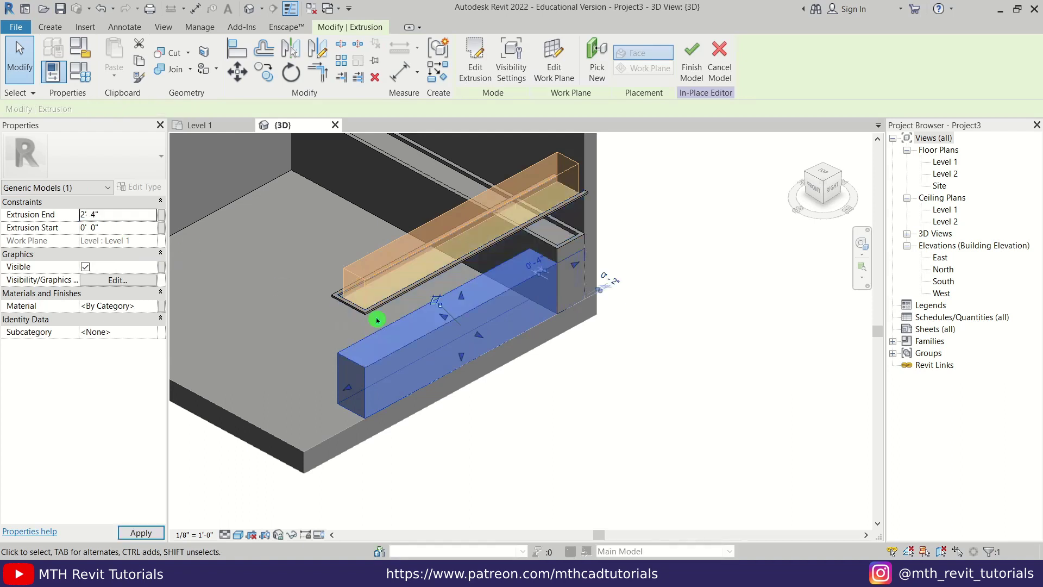
In the 3D view, set the mirrored planter box's extrusion end to 2' 3" and stretch its front end to the floor's front edge.
{"action": "left_click", "coordinate": [99, 214]}
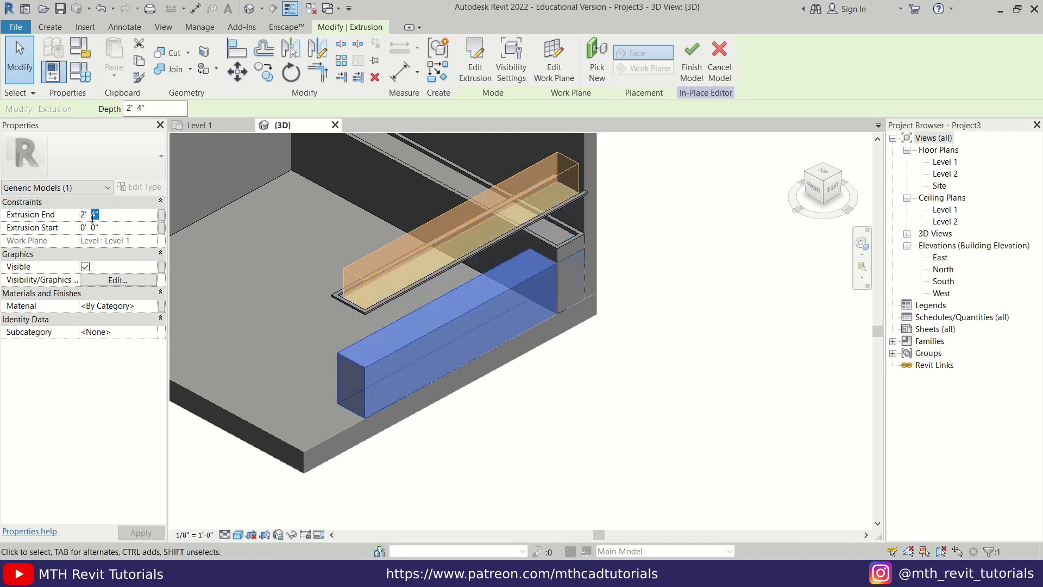
{"action": "left_click", "coordinate": [404, 451]}
{"action": "left_click", "coordinate": [350, 398]}
{"action": "left_click_drag", "start_coordinate": [348, 389], "coordinate": [289, 421]}
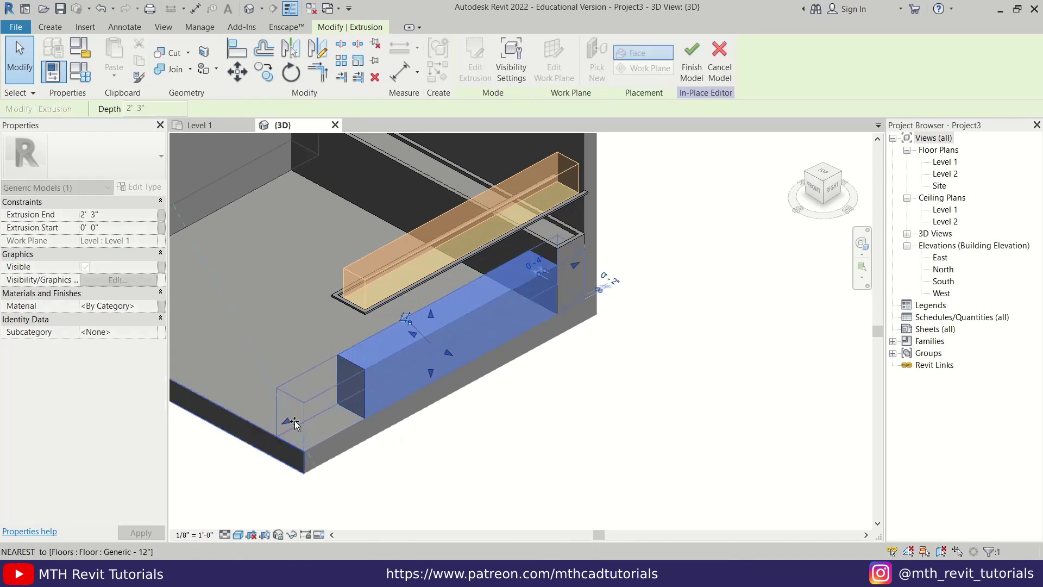
{"action": "scroll", "coordinate": [592, 276], "scroll_direction": "up", "scroll_amount": 3}
{"action": "left_click_drag", "start_coordinate": [593, 276], "coordinate": [540, 304]}
{"action": "left_click", "coordinate": [699, 323]}
{"action": "middle_click_drag", "start_coordinate": [699, 323], "coordinate": [426, 359], "text": "shift"}
Edit the mirrored trim sweep and pick the lowered planter box's top edges as its path.
{"action": "left_click", "coordinate": [394, 313]}
{"action": "left_click", "coordinate": [471, 75]}
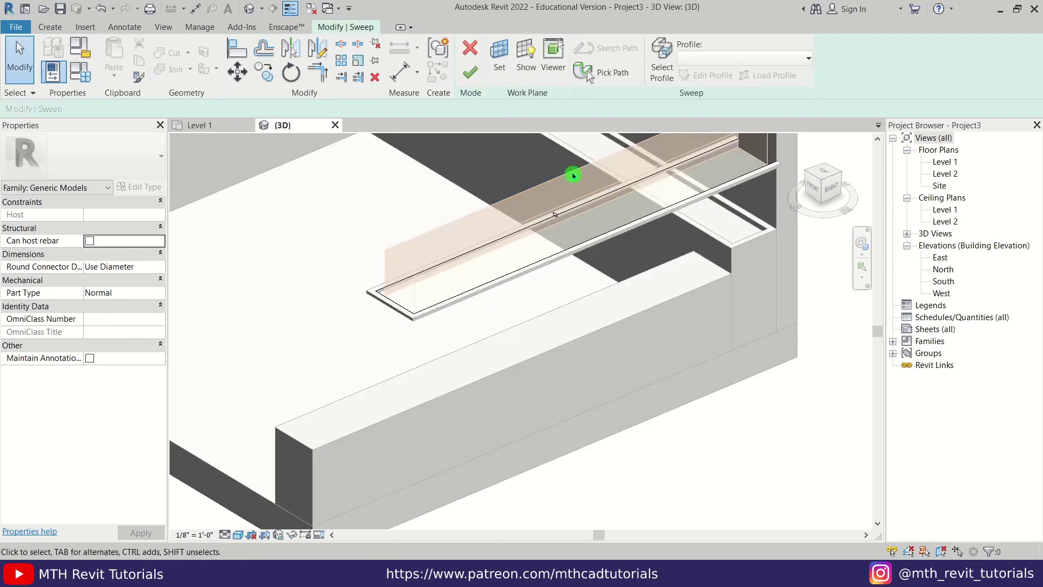
{"action": "left_click", "coordinate": [616, 79]}
{"action": "scroll", "coordinate": [472, 317], "scroll_direction": "down", "scroll_amount": 2}
{"action": "left_click_drag", "start_coordinate": [703, 168], "coordinate": [333, 359]}
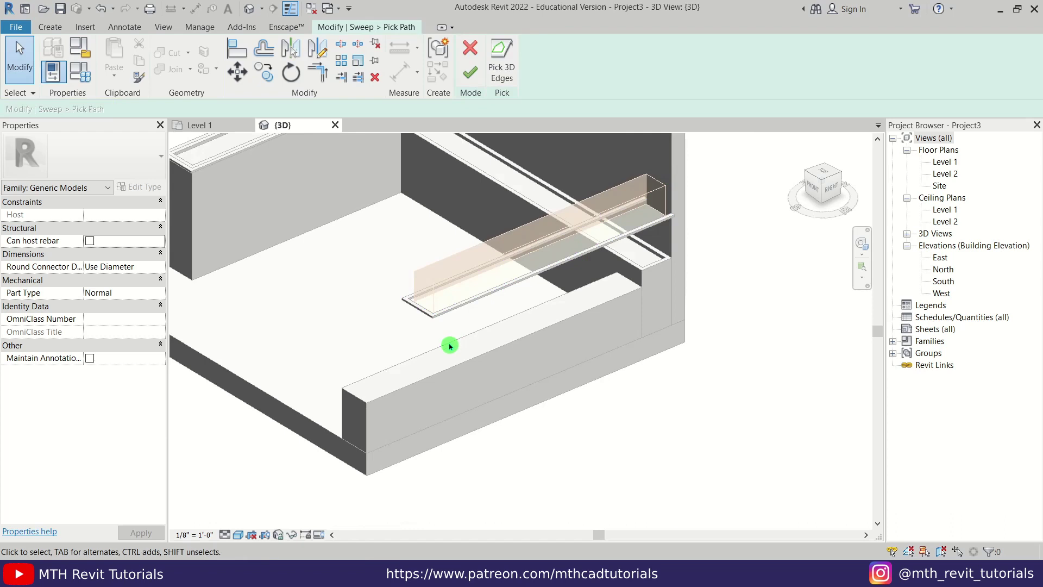
{"action": "left_click", "coordinate": [505, 80]}
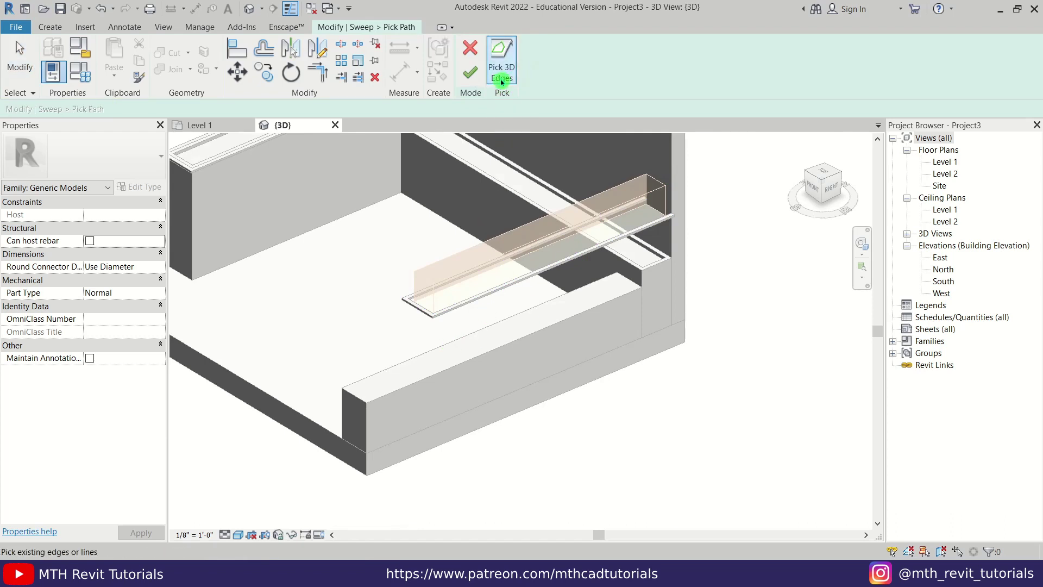
{"action": "scroll", "coordinate": [415, 391], "scroll_direction": "up", "scroll_amount": 1}
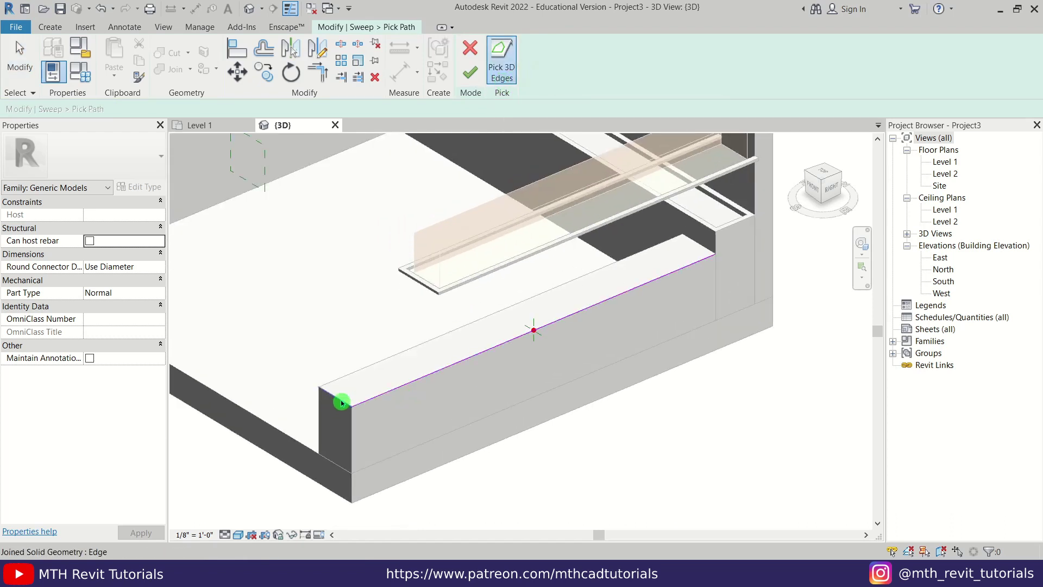
{"action": "left_click", "coordinate": [385, 364]}
{"action": "key", "text": "Escape"}
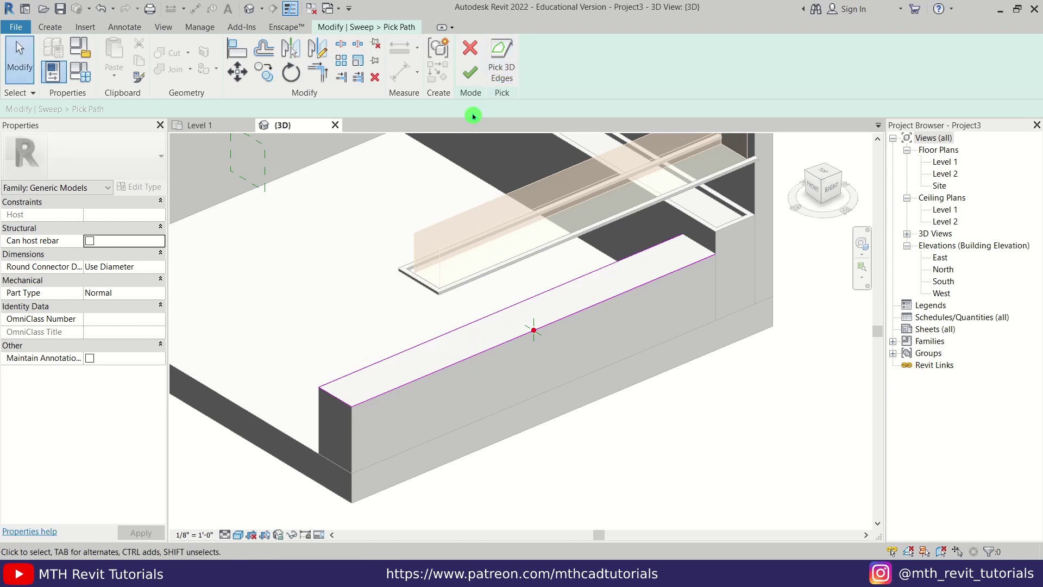
{"action": "left_click", "coordinate": [476, 83]}
Edit the trim profile in the front view, move its rectangle to the outside of the planter's face, and finish the sweep.
{"action": "scroll", "coordinate": [548, 392], "scroll_direction": "up", "scroll_amount": 3}
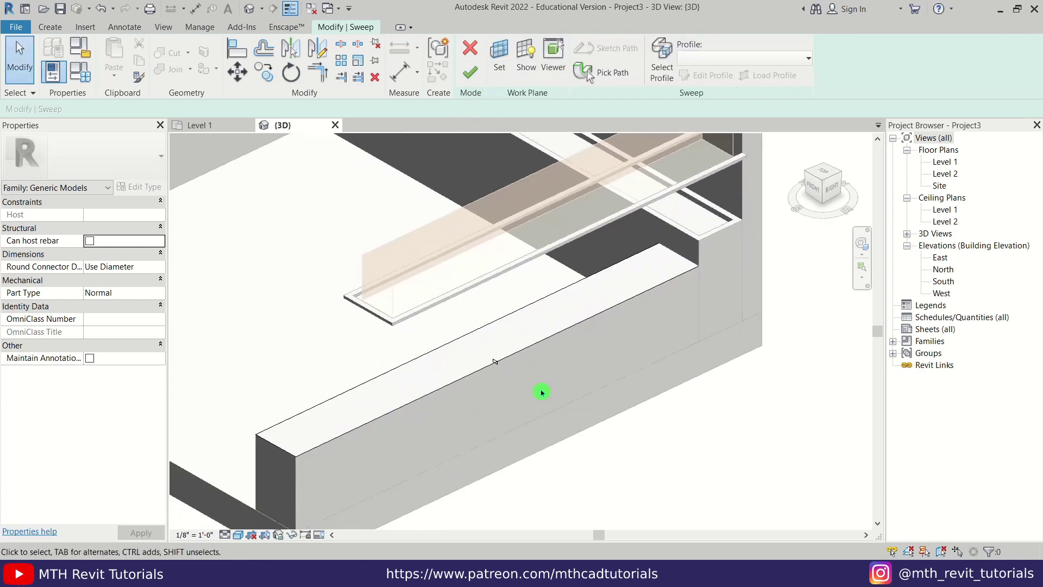
{"action": "scroll", "coordinate": [426, 256], "scroll_direction": "down", "scroll_amount": 1}
{"action": "middle_click_drag", "start_coordinate": [426, 256], "coordinate": [563, 324], "text": "shift"}
{"action": "left_click", "coordinate": [822, 187]}
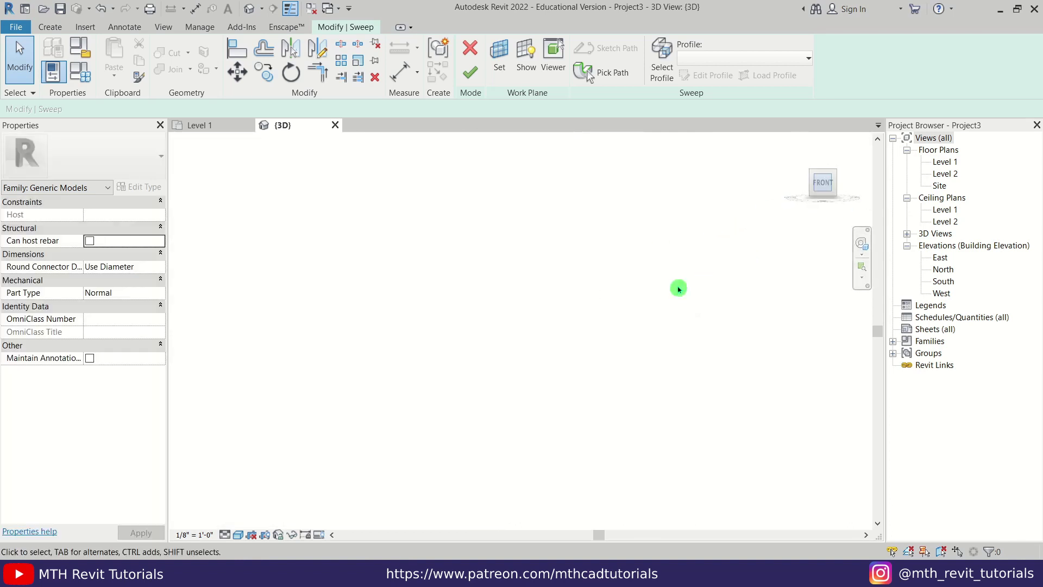
{"action": "scroll", "coordinate": [468, 326], "scroll_direction": "up", "scroll_amount": 5}
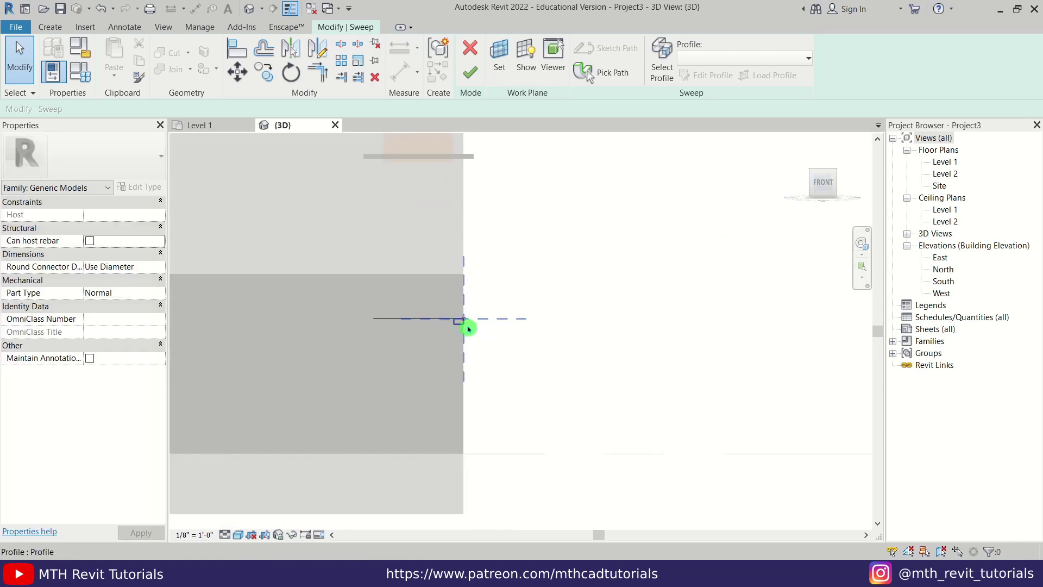
{"action": "left_click", "coordinate": [454, 321]}
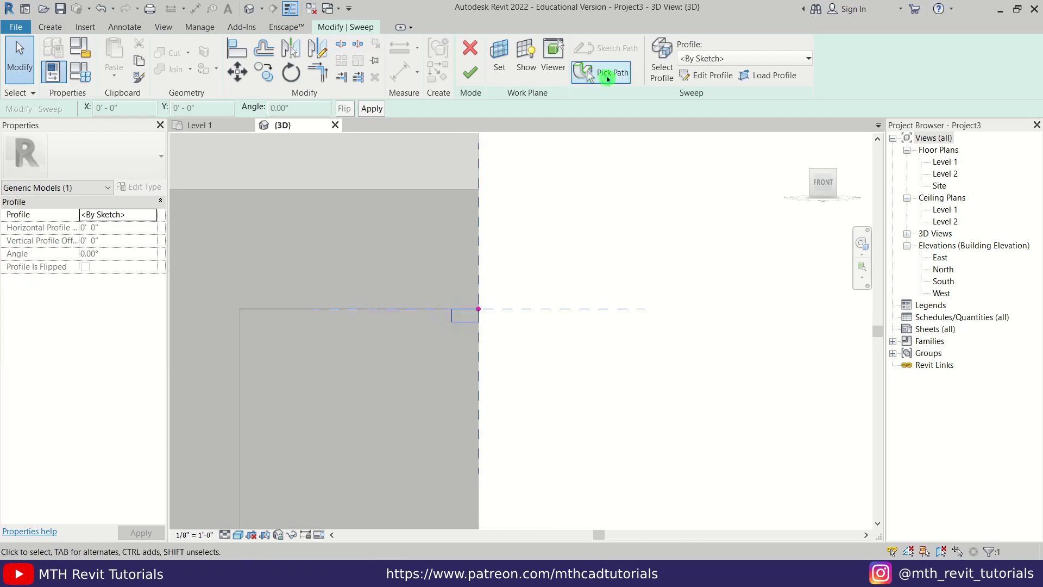
{"action": "left_click", "coordinate": [700, 83]}
{"action": "left_click_drag", "start_coordinate": [387, 259], "coordinate": [499, 338]}
{"action": "left_click", "coordinate": [250, 79]}
{"action": "left_click", "coordinate": [307, 129]}
{"action": "scroll", "coordinate": [439, 317], "scroll_direction": "up", "scroll_amount": 3}
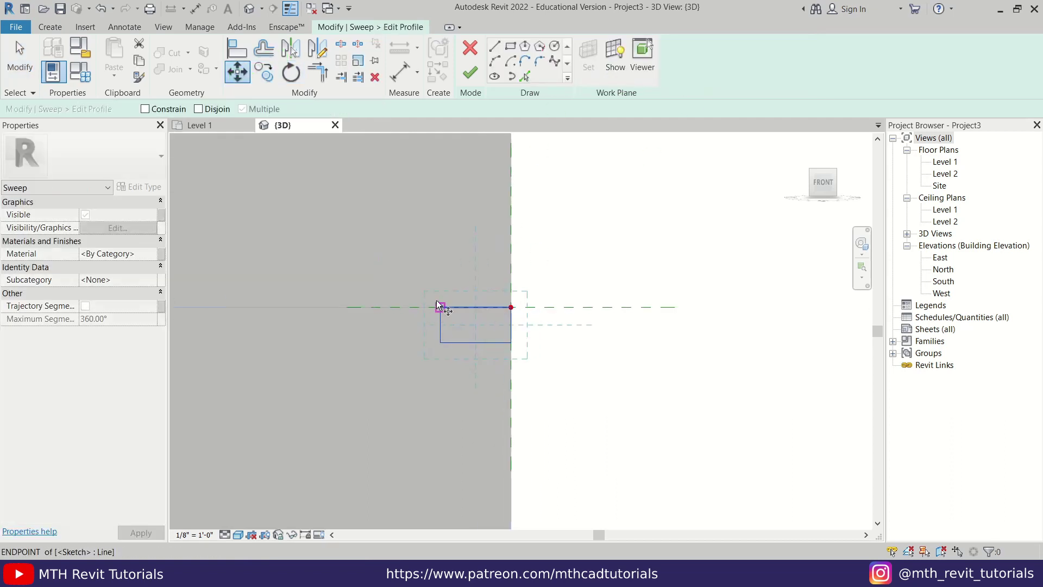
{"action": "left_click", "coordinate": [436, 310]}
{"action": "left_click", "coordinate": [511, 307]}
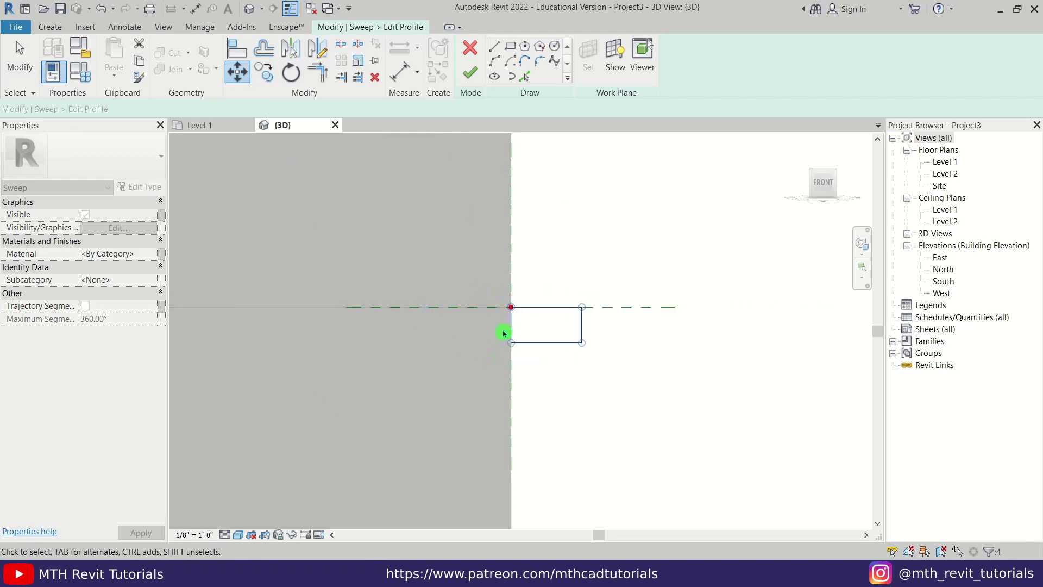
{"action": "scroll", "coordinate": [504, 275], "scroll_direction": "down", "scroll_amount": 3}
{"action": "left_click", "coordinate": [583, 297]}
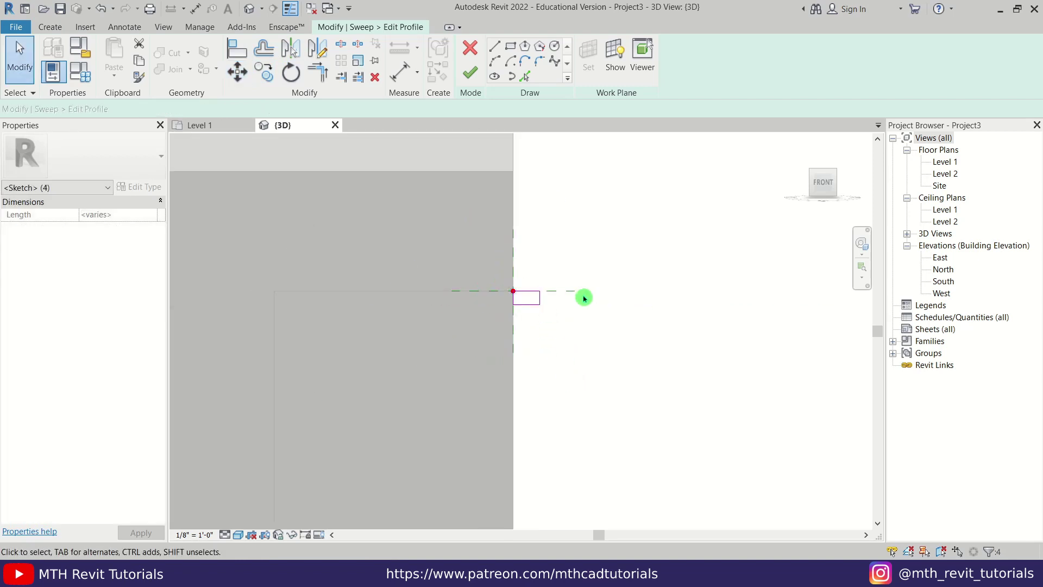
{"action": "scroll", "coordinate": [589, 377], "scroll_direction": "down", "scroll_amount": 3}
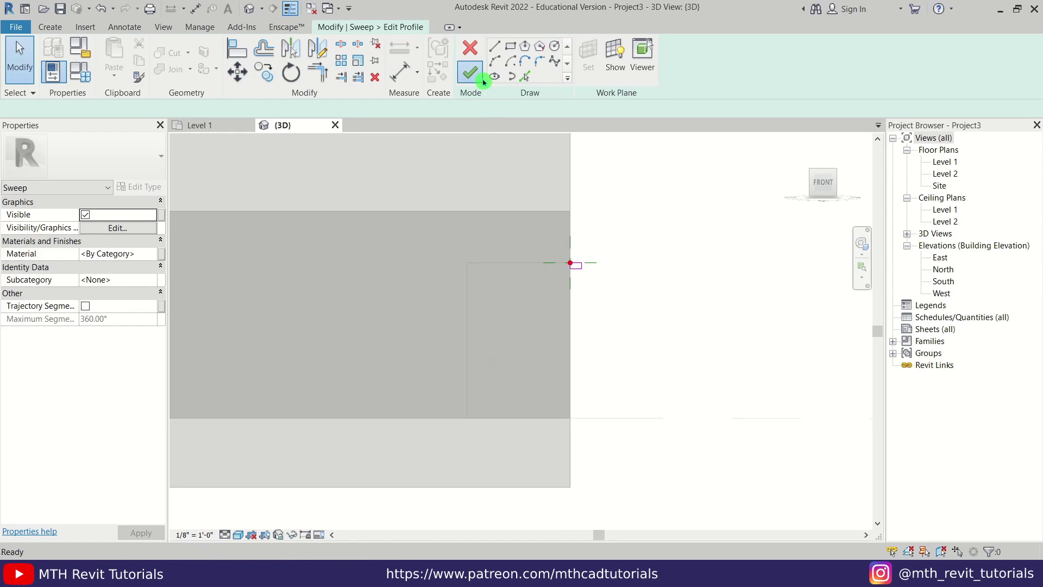
{"action": "left_click", "coordinate": [482, 80]}
{"action": "left_click", "coordinate": [482, 80]}
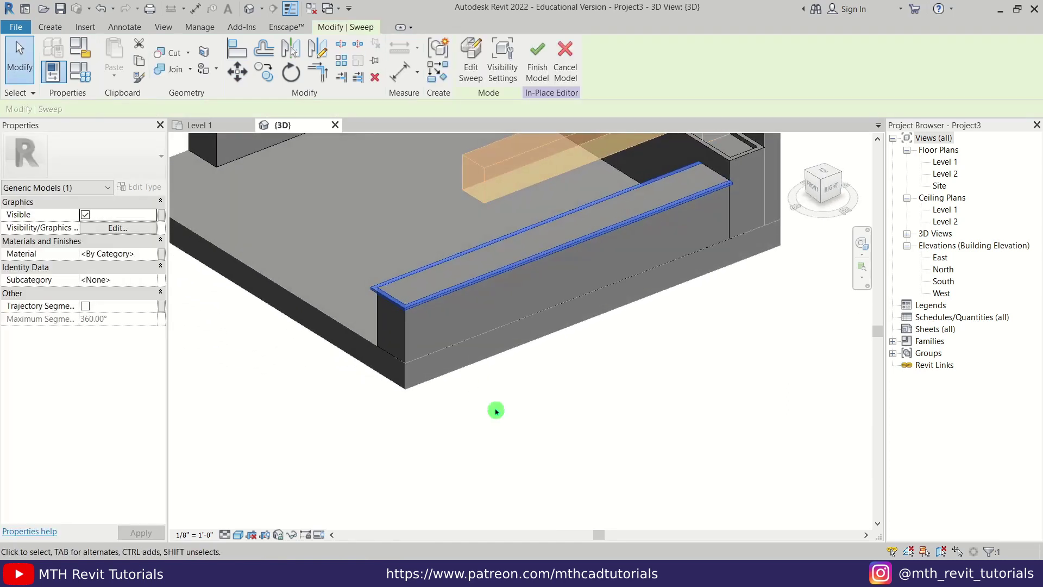
Edit the mirrored void's sketch in the Level 1 plan, extend its front line to the box's front edge and offset it slightly inward.
{"action": "left_click", "coordinate": [483, 402]}
{"action": "scroll", "coordinate": [400, 354], "scroll_direction": "up", "scroll_amount": 4}
{"action": "scroll", "coordinate": [422, 380], "scroll_direction": "up", "scroll_amount": 1}
{"action": "middle_click_drag", "start_coordinate": [456, 360], "coordinate": [415, 403]}
{"action": "middle_click_drag", "start_coordinate": [520, 241], "coordinate": [417, 333]}
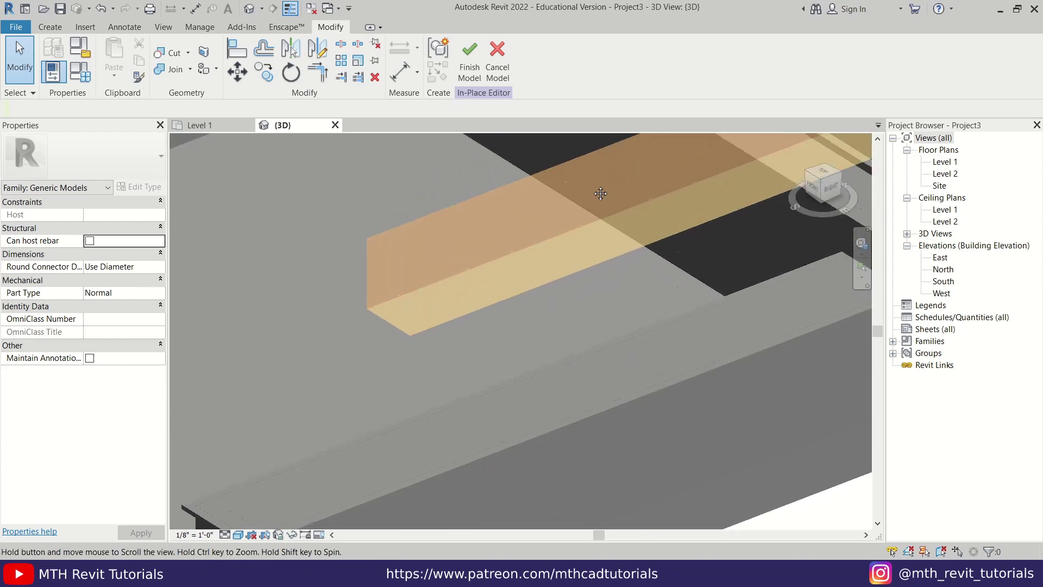
{"action": "middle_click_drag", "start_coordinate": [617, 184], "coordinate": [503, 251]}
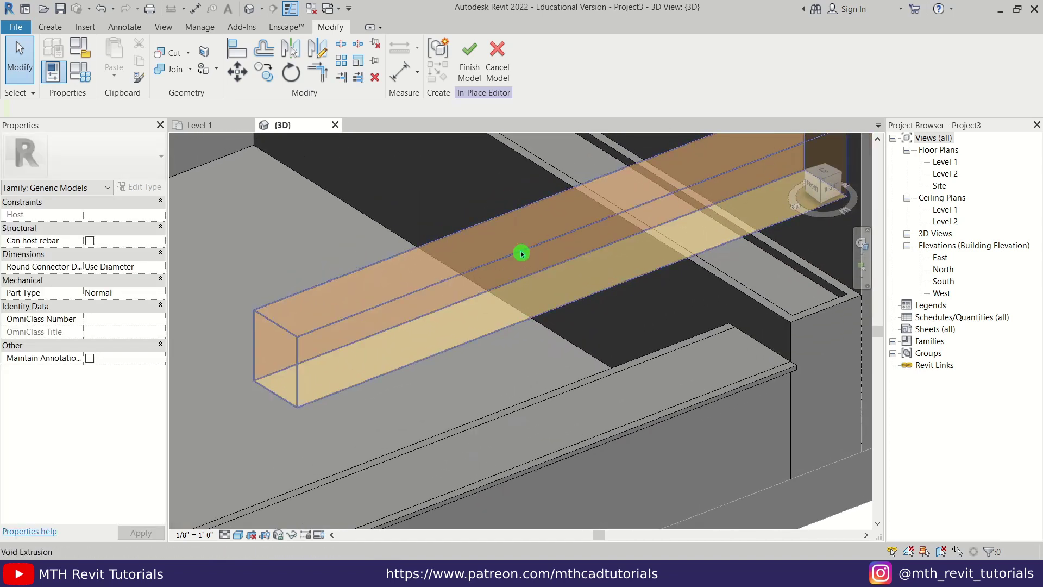
{"action": "left_click", "coordinate": [522, 253]}
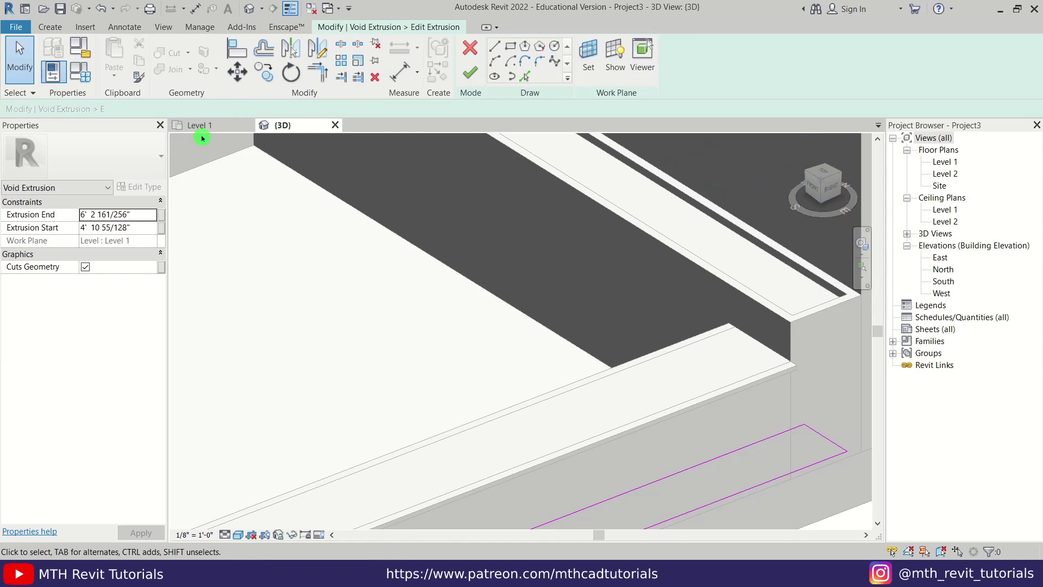
{"action": "left_click", "coordinate": [199, 125]}
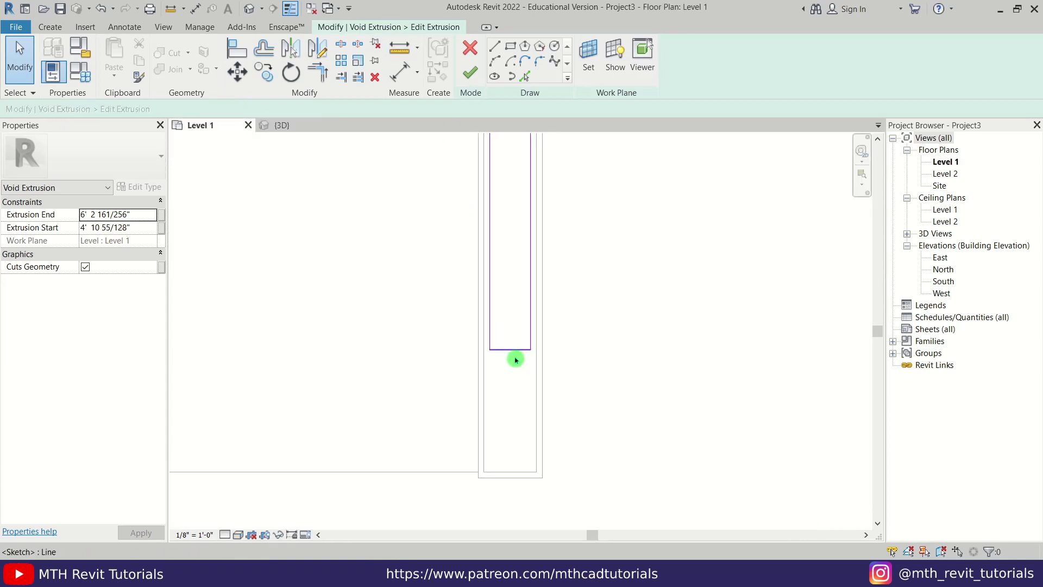
{"action": "mouse_move", "coordinate": [513, 353]}
{"action": "left_mouse_down"}
{"action": "mouse_move", "coordinate": [558, 459]}
{"action": "mouse_move", "coordinate": [512, 472]}
{"action": "left_mouse_up"}
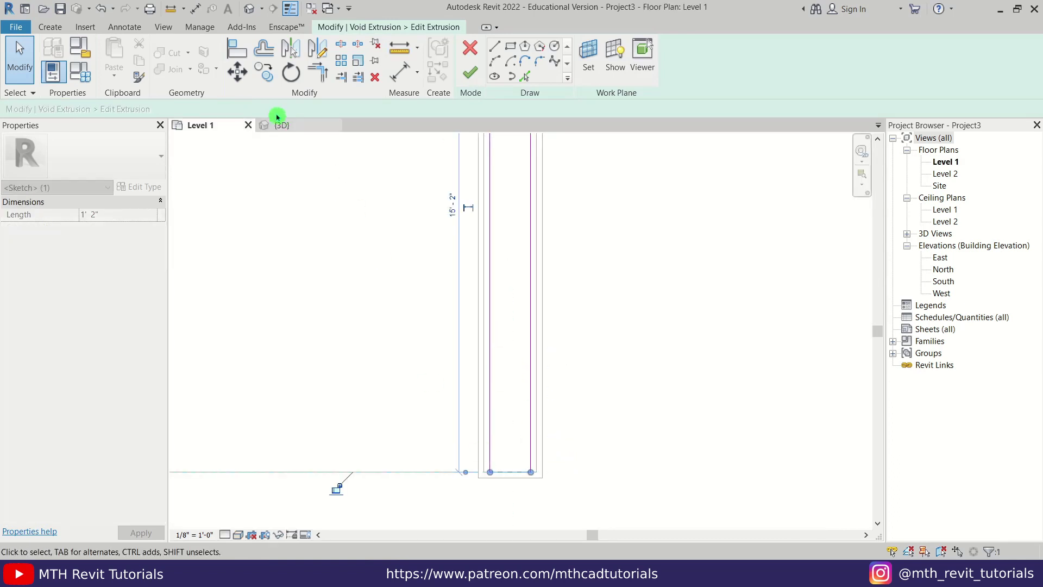
{"action": "left_click", "coordinate": [241, 83]}
{"action": "left_click", "coordinate": [511, 472]}
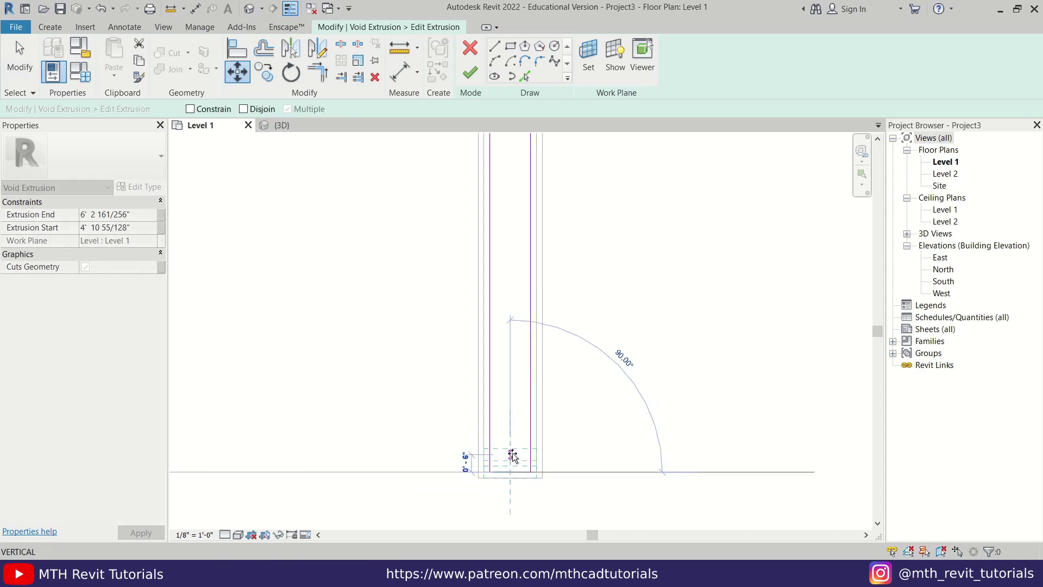
{"action": "key", "text": "Return"}
Bring the void sketch's rear line to the back planter's face, offset it slightly inward, and finish the sketch.
{"action": "scroll", "coordinate": [553, 359], "scroll_direction": "down", "scroll_amount": 1}
{"action": "middle_click_drag", "start_coordinate": [530, 250], "coordinate": [524, 458]}
{"action": "scroll", "coordinate": [533, 298], "scroll_direction": "up", "scroll_amount": 2}
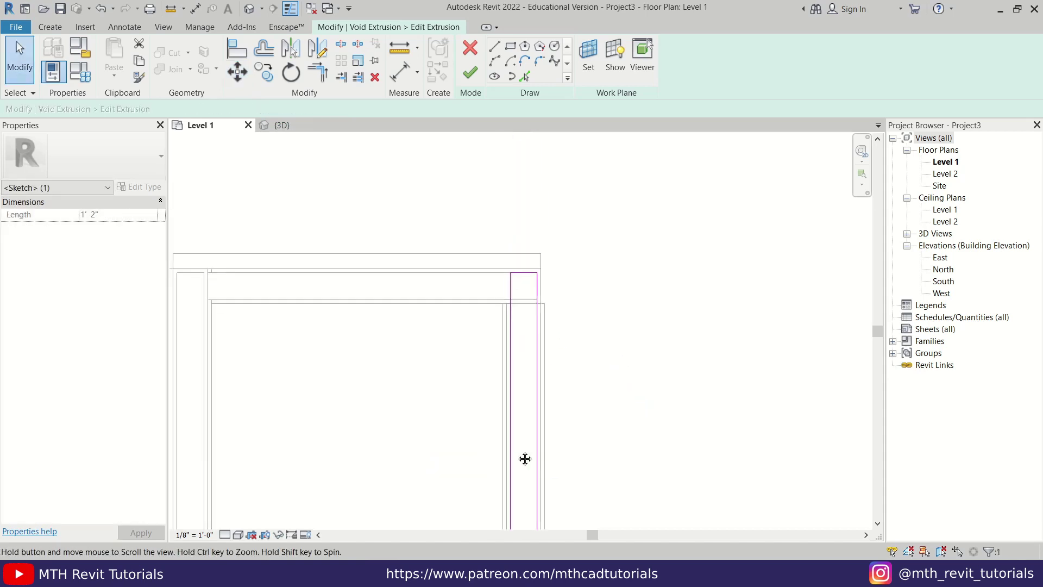
{"action": "mouse_move", "coordinate": [518, 253]}
{"action": "left_mouse_down"}
{"action": "mouse_move", "coordinate": [512, 326]}
{"action": "mouse_move", "coordinate": [517, 314]}
{"action": "left_mouse_up"}
{"action": "key", "text": "m"}
{"action": "key", "text": "v"}
{"action": "left_click", "coordinate": [513, 314]}
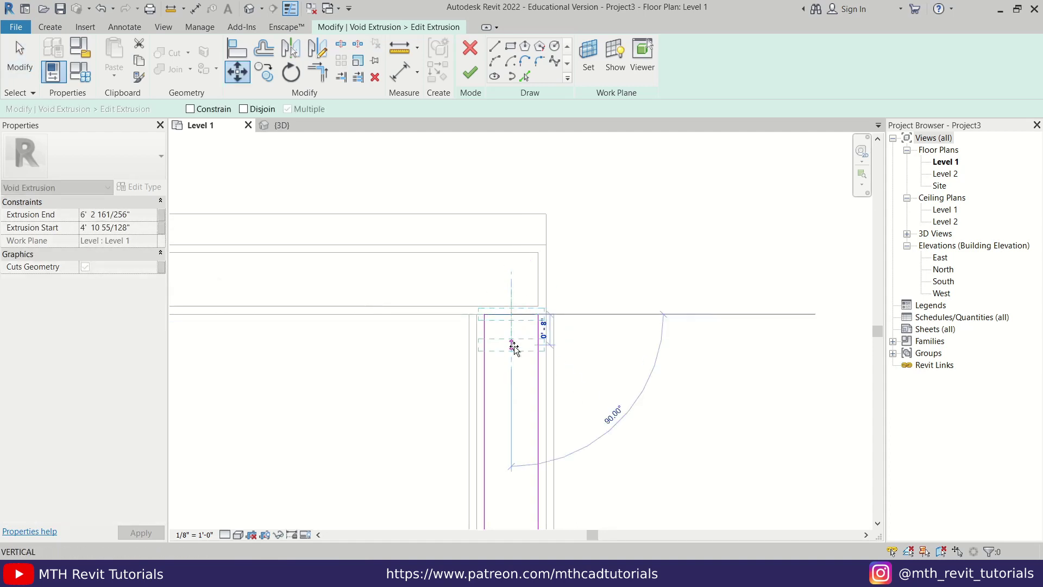
{"action": "key", "text": "Return"}
{"action": "scroll", "coordinate": [587, 254], "scroll_direction": "down", "scroll_amount": 3}
{"action": "middle_click_drag", "start_coordinate": [654, 369], "coordinate": [632, 217]}
{"action": "left_click", "coordinate": [631, 259]}
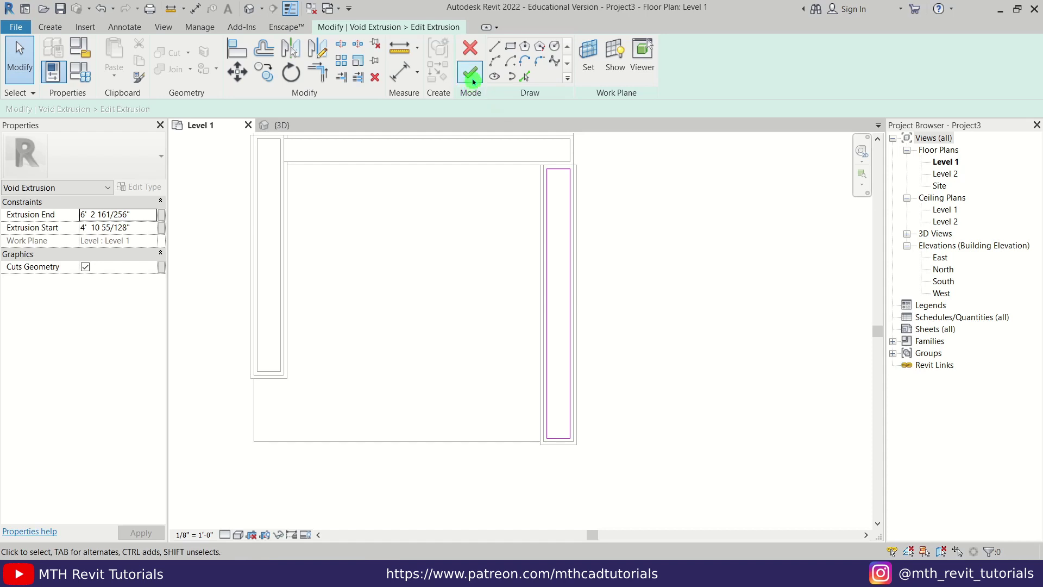
{"action": "left_click", "coordinate": [472, 78]}
In the 3D front view, lower the void's underside to just below the mirrored planter's top to cut a shallow recess.
{"action": "left_click", "coordinate": [302, 124]}
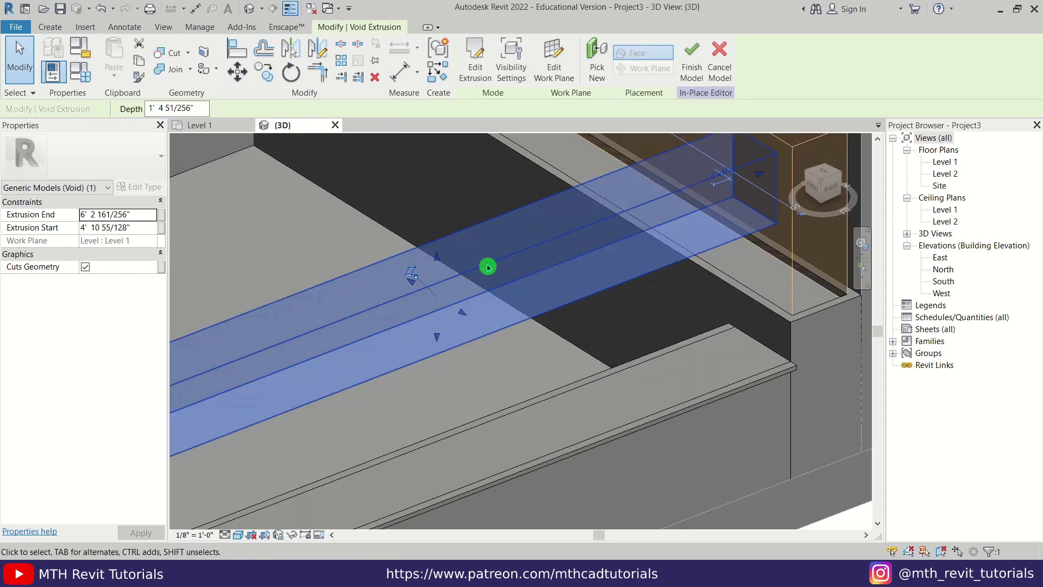
{"action": "scroll", "coordinate": [605, 275], "scroll_direction": "down", "scroll_amount": 4}
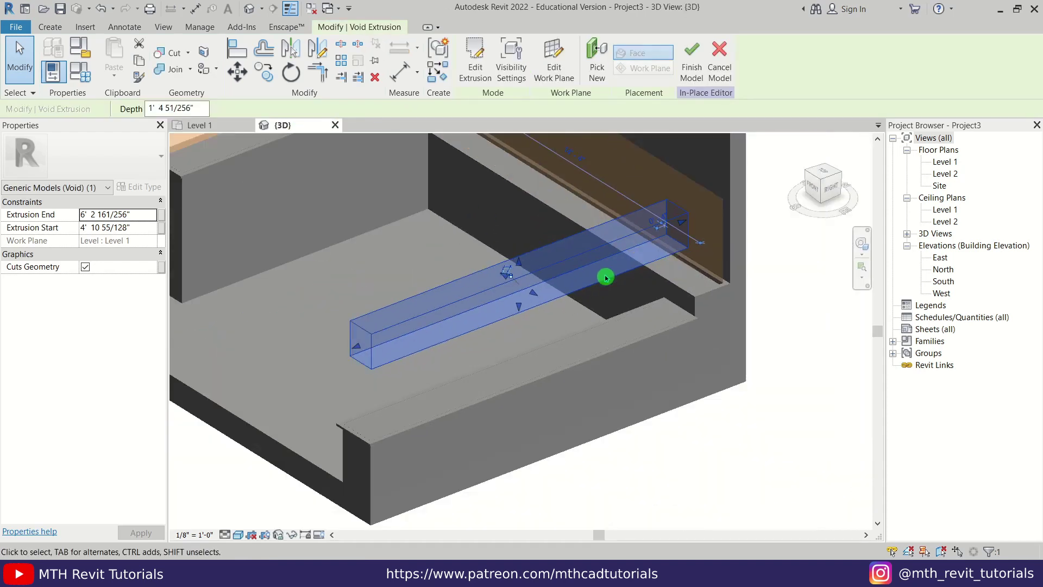
{"action": "left_click", "coordinate": [813, 193]}
{"action": "scroll", "coordinate": [552, 368], "scroll_direction": "up", "scroll_amount": 3}
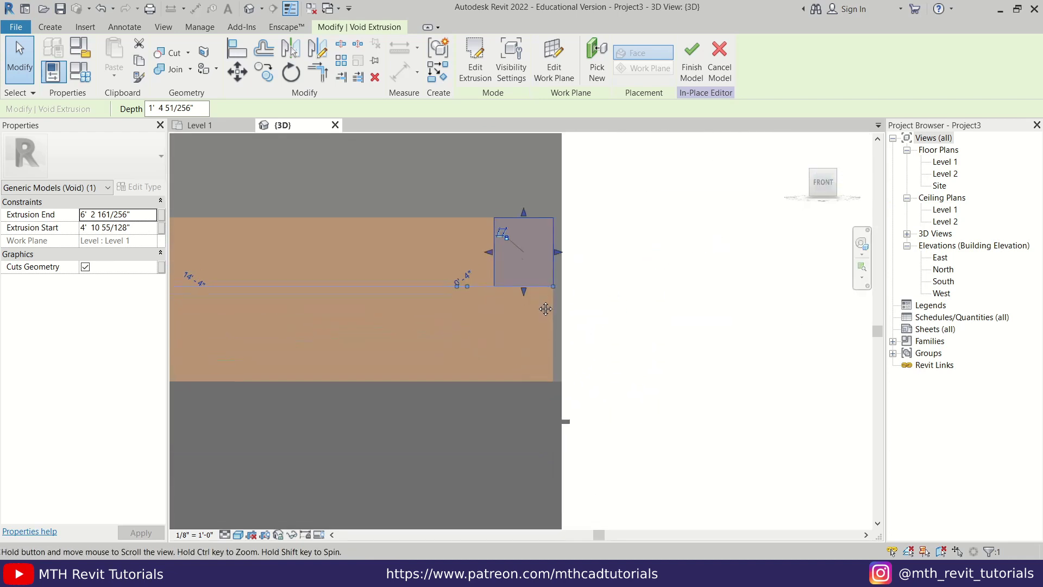
{"action": "left_click_drag", "start_coordinate": [524, 288], "coordinate": [528, 312]}
{"action": "left_click_drag", "start_coordinate": [521, 407], "coordinate": [546, 418]}
{"action": "left_click", "coordinate": [765, 298]}
Examine the recesses and trim of the three planters in 3D, including the far corner of the taller side planter.
{"action": "scroll", "coordinate": [689, 301], "scroll_direction": "down", "scroll_amount": 3}
{"action": "middle_click_drag", "start_coordinate": [686, 318], "coordinate": [615, 410], "text": "shift"}
{"action": "scroll", "coordinate": [617, 376], "scroll_direction": "down", "scroll_amount": 1}
{"action": "middle_click_drag", "start_coordinate": [621, 373], "coordinate": [589, 401], "text": "shift"}
{"action": "scroll", "coordinate": [590, 400], "scroll_direction": "down", "scroll_amount": 2}
{"action": "middle_click_drag", "start_coordinate": [549, 275], "coordinate": [528, 341]}
{"action": "middle_click_drag", "start_coordinate": [528, 342], "coordinate": [543, 315], "text": "shift"}
{"action": "middle_click_drag", "start_coordinate": [519, 456], "coordinate": [490, 445], "text": "shift"}
{"action": "scroll", "coordinate": [489, 445], "scroll_direction": "up", "scroll_amount": 2}
{"action": "scroll", "coordinate": [466, 332], "scroll_direction": "down", "scroll_amount": 1}
{"action": "middle_click_drag", "start_coordinate": [466, 332], "coordinate": [468, 406]}
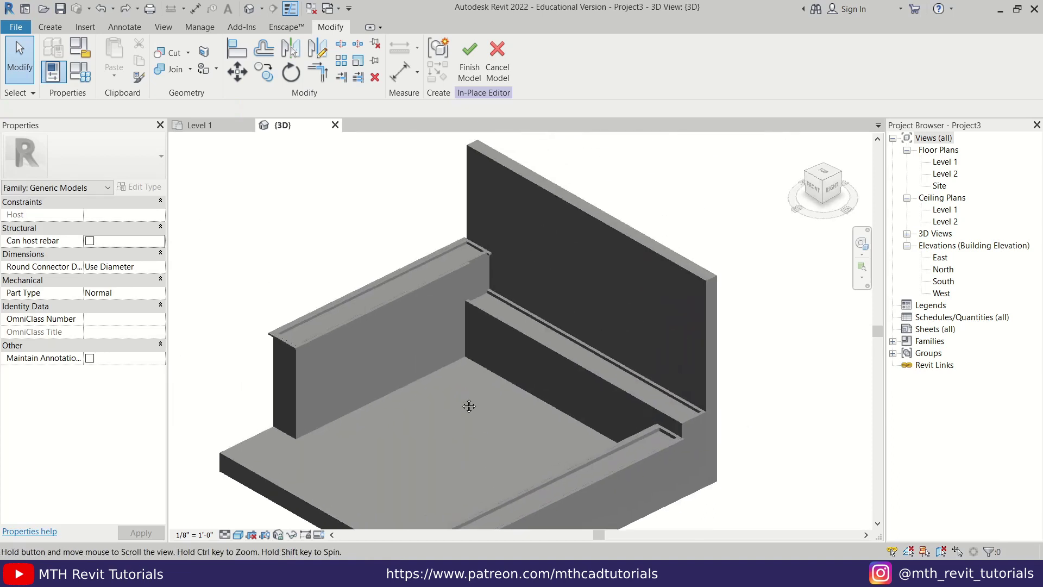
{"action": "scroll", "coordinate": [471, 305], "scroll_direction": "up", "scroll_amount": 2}
{"action": "middle_click_drag", "start_coordinate": [472, 305], "coordinate": [473, 279], "text": "shift"}
{"action": "scroll", "coordinate": [498, 217], "scroll_direction": "up", "scroll_amount": 1}
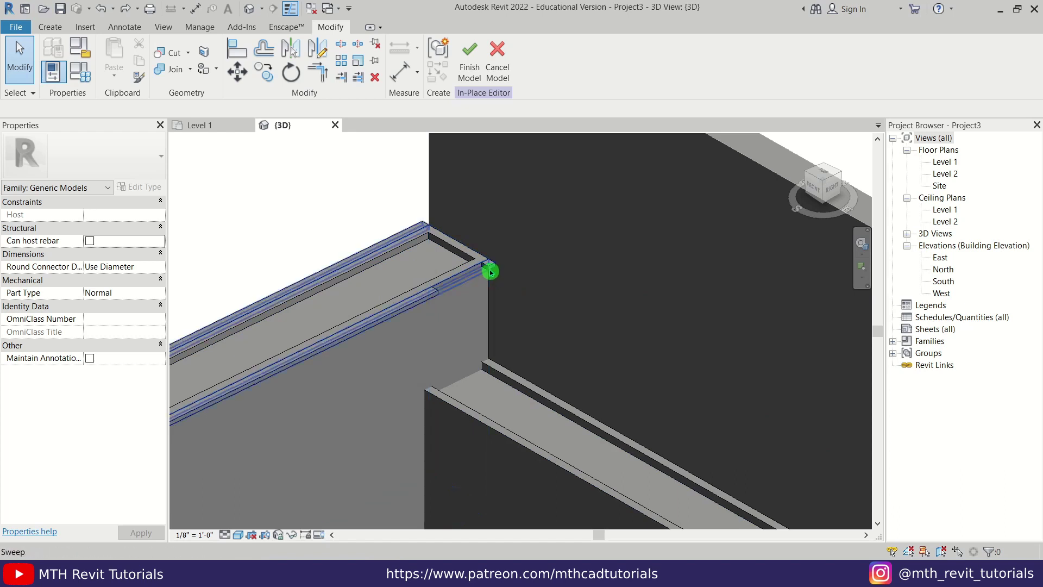
Select the taller planter's trim sweep and the back planter's void in 3D to check how they meet at the corner.
{"action": "left_click", "coordinate": [395, 308]}
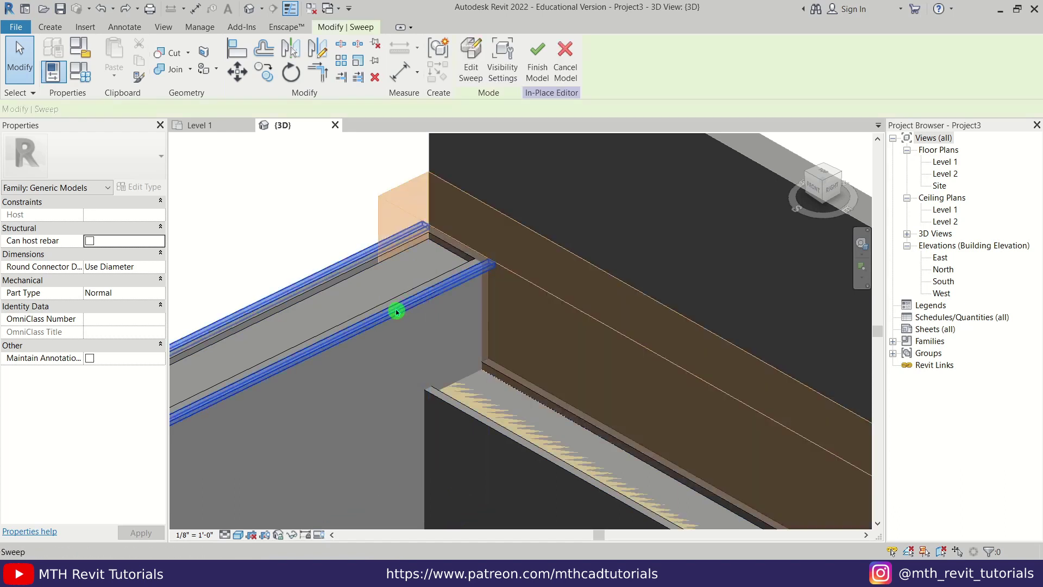
{"action": "left_click", "coordinate": [391, 209]}
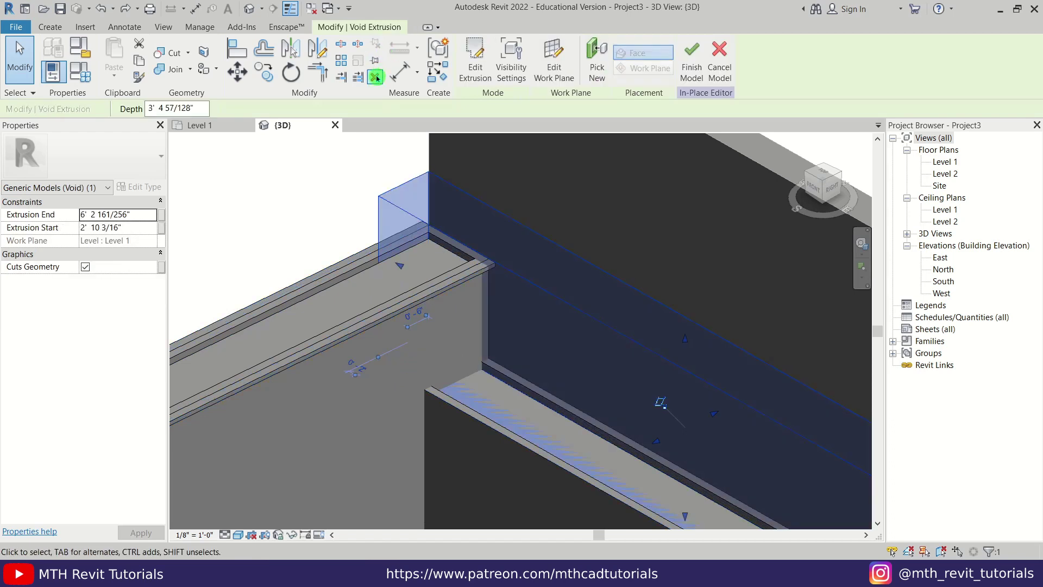
{"action": "left_click", "coordinate": [382, 182]}
{"action": "scroll", "coordinate": [380, 195], "scroll_direction": "down", "scroll_amount": 2}
{"action": "middle_click_drag", "start_coordinate": [487, 222], "coordinate": [478, 103]}
{"action": "scroll", "coordinate": [674, 358], "scroll_direction": "up", "scroll_amount": 2}
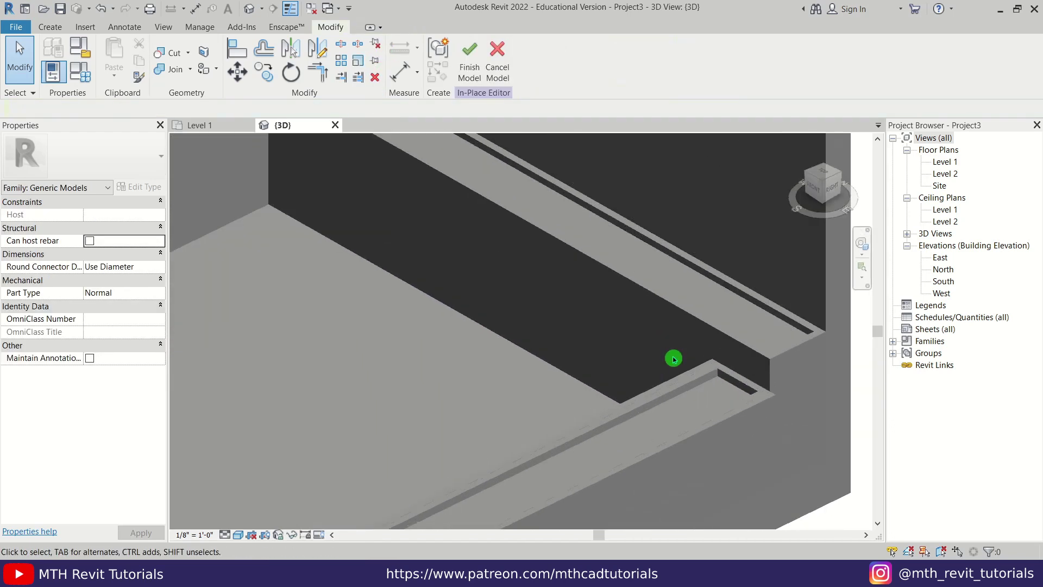
{"action": "scroll", "coordinate": [670, 355], "scroll_direction": "down", "scroll_amount": 1}
{"action": "middle_click_drag", "start_coordinate": [433, 362], "coordinate": [631, 573]}
{"action": "scroll", "coordinate": [500, 282], "scroll_direction": "down", "scroll_amount": 4}
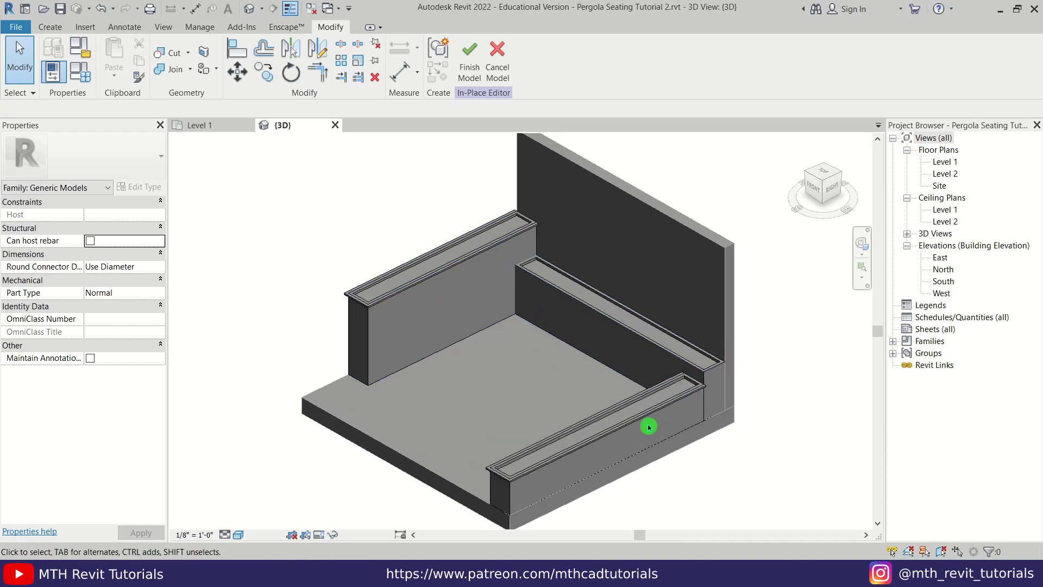
Start an extrusion in the Level 1 plan, offsetting sketch lines 2' 3" from the back planter and 2' 6" from the taller side planter.
{"action": "left_click", "coordinate": [223, 131]}
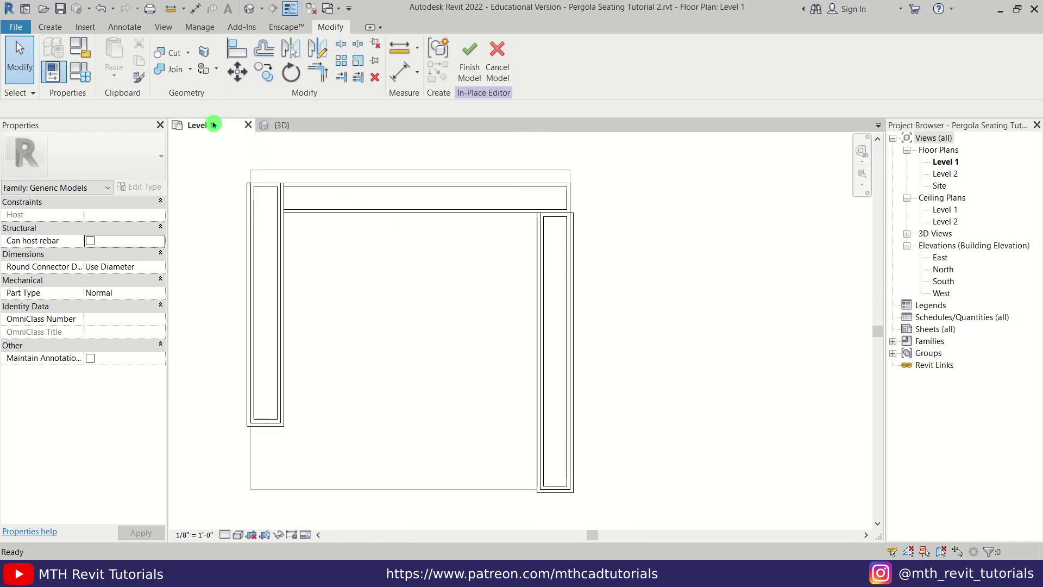
{"action": "left_click", "coordinate": [51, 28]}
{"action": "left_click", "coordinate": [108, 65]}
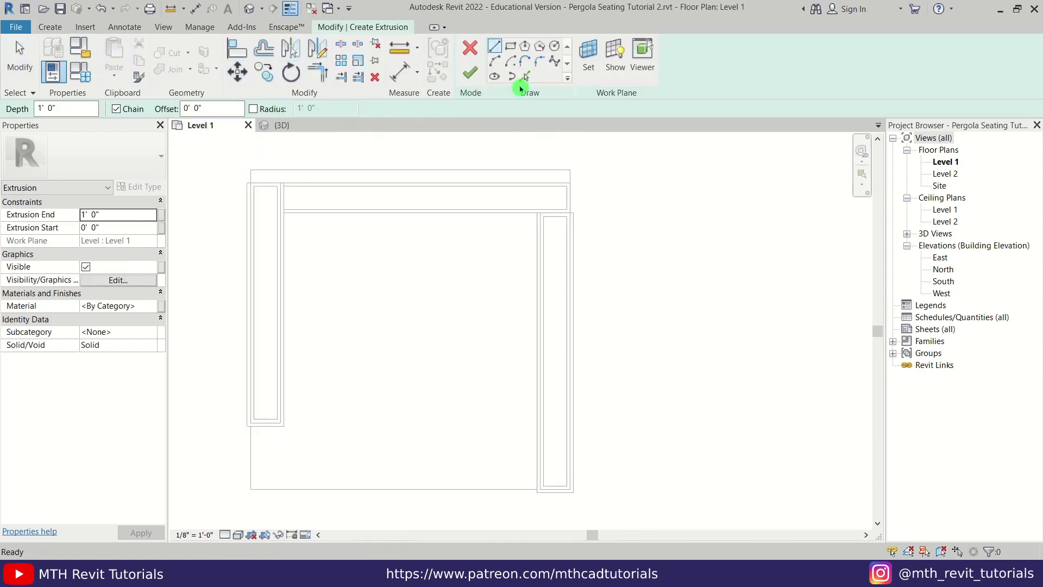
{"action": "left_click", "coordinate": [526, 78]}
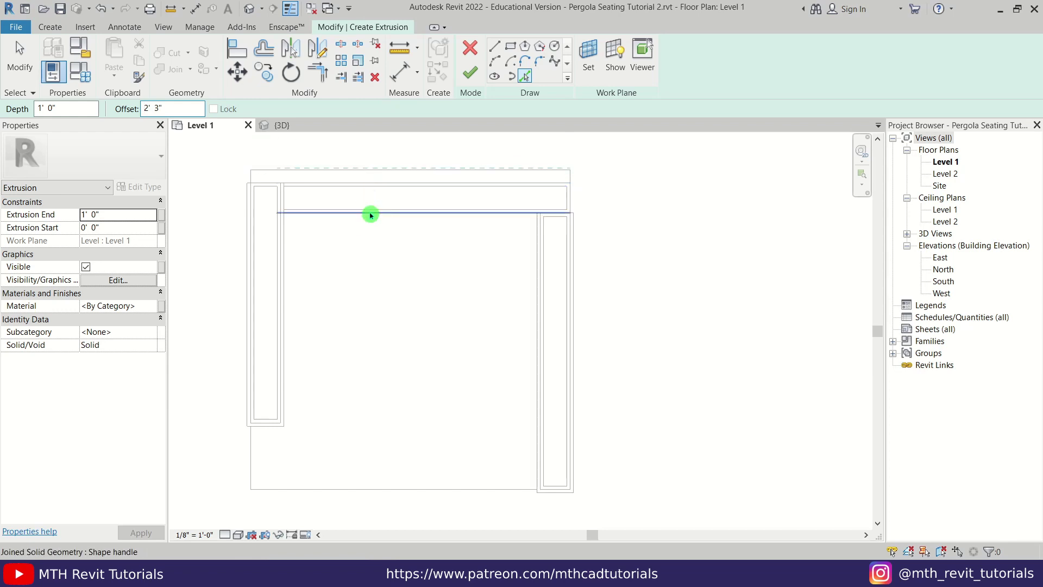
{"action": "scroll", "coordinate": [374, 210], "scroll_direction": "up", "scroll_amount": 3}
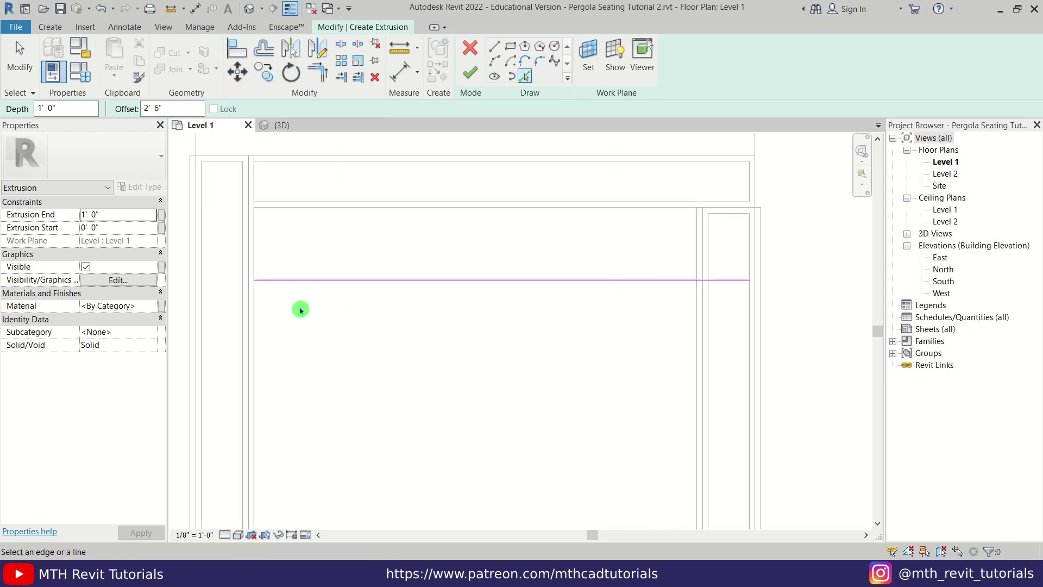
{"action": "scroll", "coordinate": [254, 313], "scroll_direction": "up", "scroll_amount": 1}
{"action": "left_click", "coordinate": [255, 311]}
{"action": "scroll", "coordinate": [341, 256], "scroll_direction": "down", "scroll_amount": 2}
{"action": "key", "text": "Escape"}
{"action": "scroll", "coordinate": [389, 308], "scroll_direction": "down", "scroll_amount": 2}
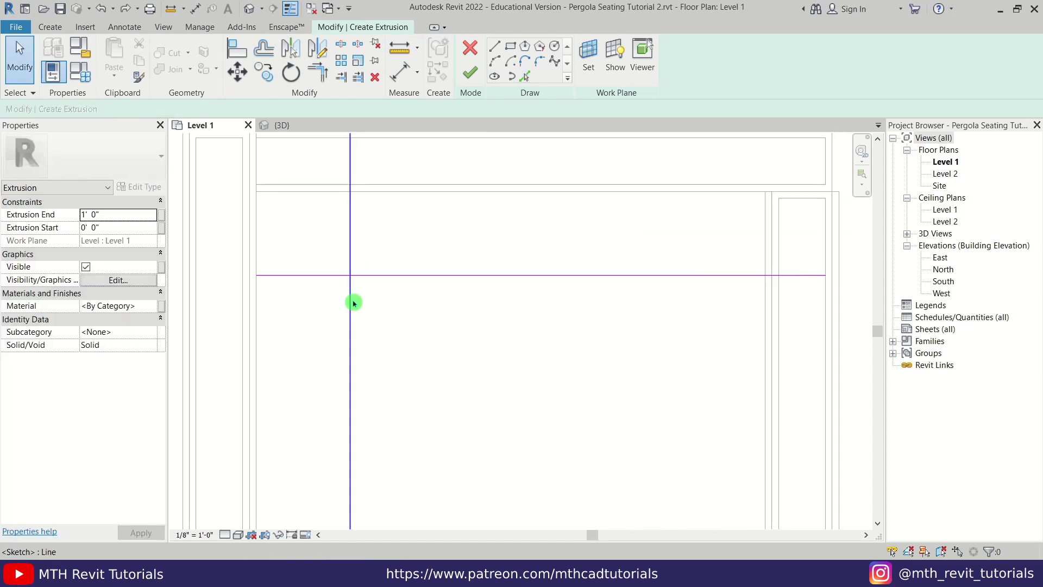
Trim the two sketch lines to a corner and shorten the horizontal line's far end to the opposite side planter's face.
{"action": "key", "text": "t"}
{"action": "key", "text": "r"}
{"action": "left_click", "coordinate": [350, 296]}
{"action": "left_click", "coordinate": [381, 276]}
{"action": "scroll", "coordinate": [380, 279], "scroll_direction": "down", "scroll_amount": 1}
{"action": "scroll", "coordinate": [732, 271], "scroll_direction": "up", "scroll_amount": 1}
{"action": "key", "text": "Escape"}
{"action": "left_click", "coordinate": [773, 276]}
{"action": "left_click_drag", "start_coordinate": [773, 277], "coordinate": [718, 276]}
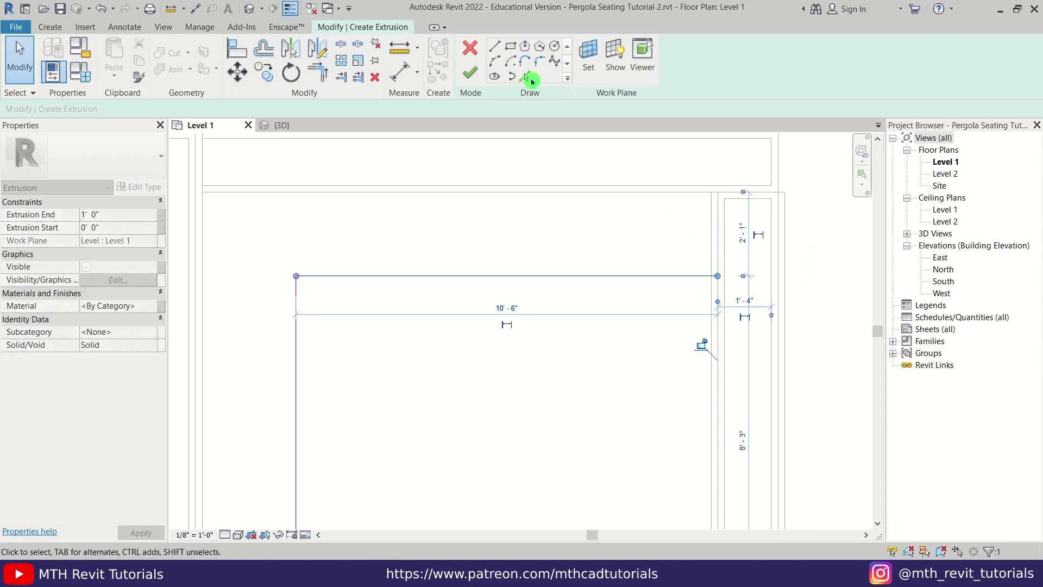
Close the L-shaped seat sketch with lines along the opposite planter, the back planter, the taller planter's face and its front end.
{"action": "left_click", "coordinate": [496, 49]}
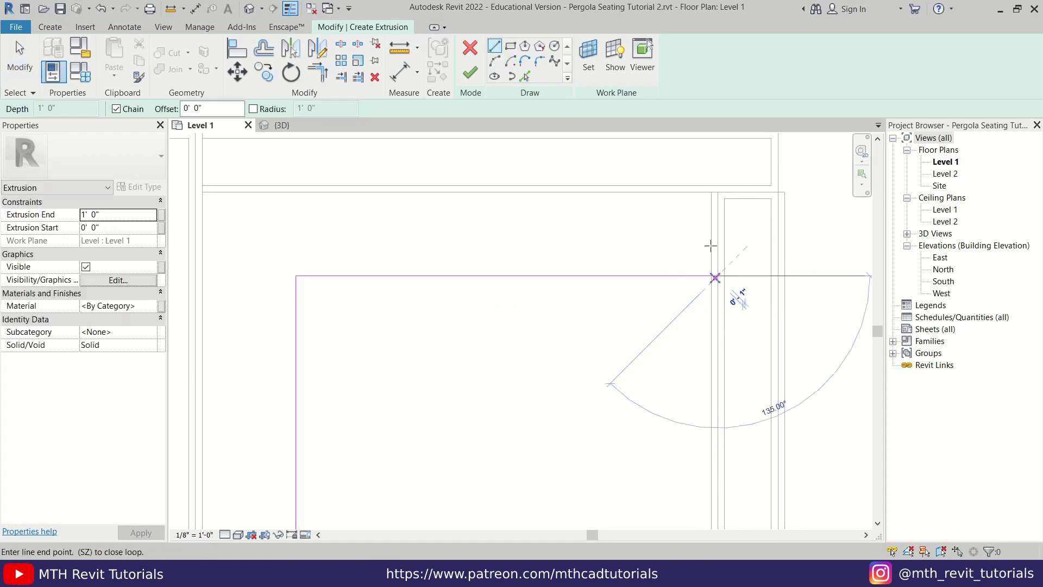
{"action": "left_click", "coordinate": [718, 276]}
{"action": "left_click", "coordinate": [715, 192]}
{"action": "middle_click_drag", "start_coordinate": [414, 205], "coordinate": [603, 189]}
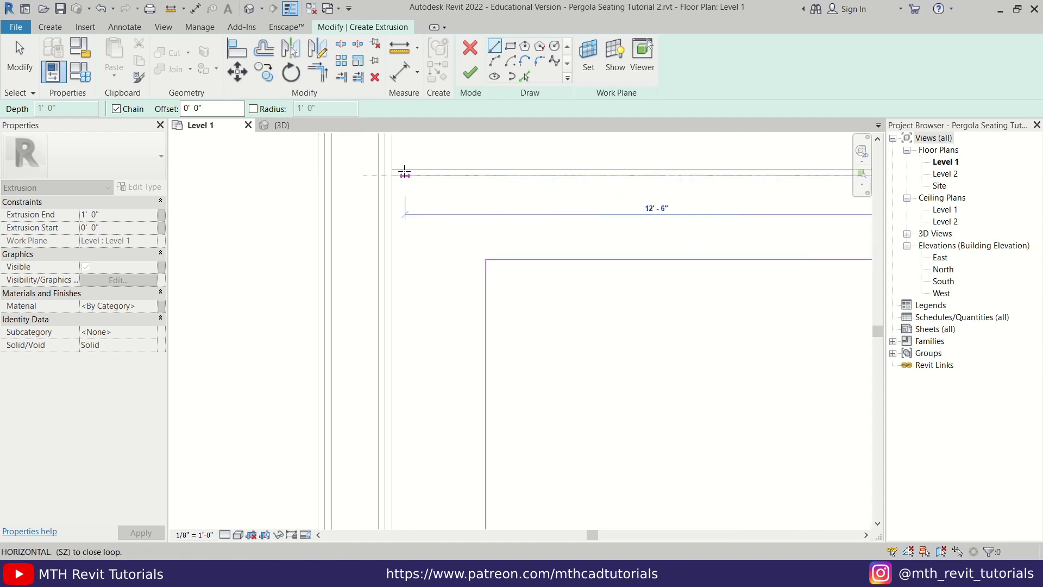
{"action": "left_click", "coordinate": [386, 175]}
{"action": "scroll", "coordinate": [386, 175], "scroll_direction": "down", "scroll_amount": 3}
{"action": "middle_click_drag", "start_coordinate": [392, 375], "coordinate": [406, 267]}
{"action": "scroll", "coordinate": [405, 266], "scroll_direction": "up", "scroll_amount": 1}
{"action": "left_click", "coordinate": [401, 409]}
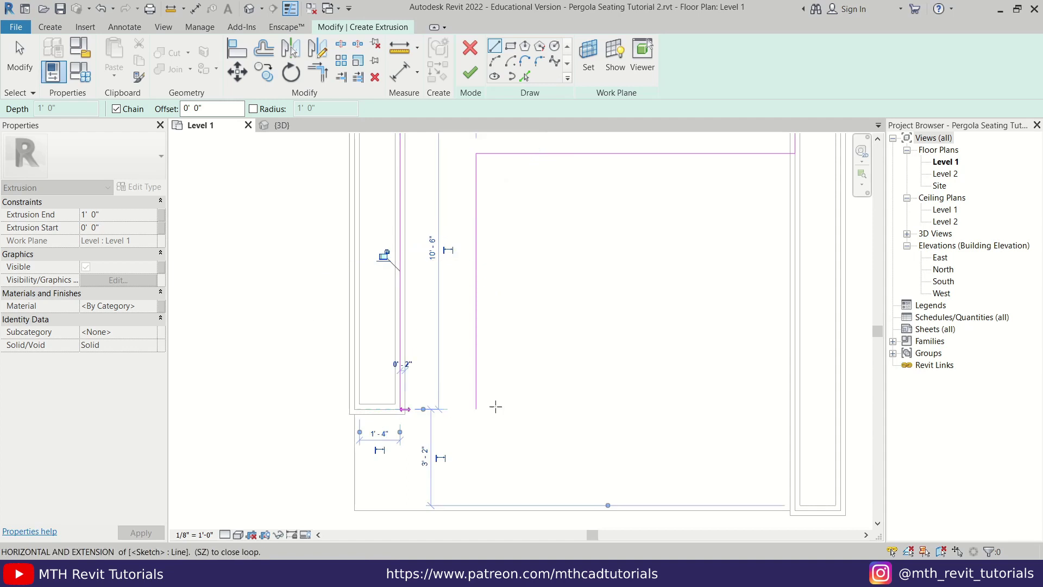
{"action": "left_click", "coordinate": [476, 409]}
{"action": "key", "text": "Escape"}
{"action": "key", "text": "Escape"}
{"action": "middle_click_drag", "start_coordinate": [443, 413], "coordinate": [382, 487]}
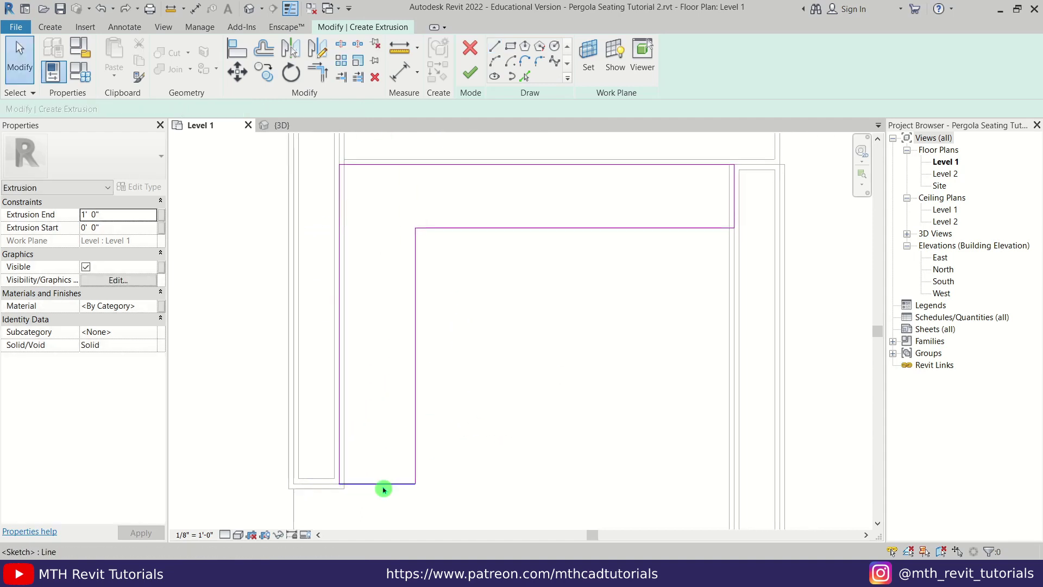
Set the length of the seat's side leg to 8' 0" and finish the extrusion sketch.
{"action": "left_click", "coordinate": [384, 484]}
{"action": "left_click_drag", "start_coordinate": [342, 194], "coordinate": [367, 171]}
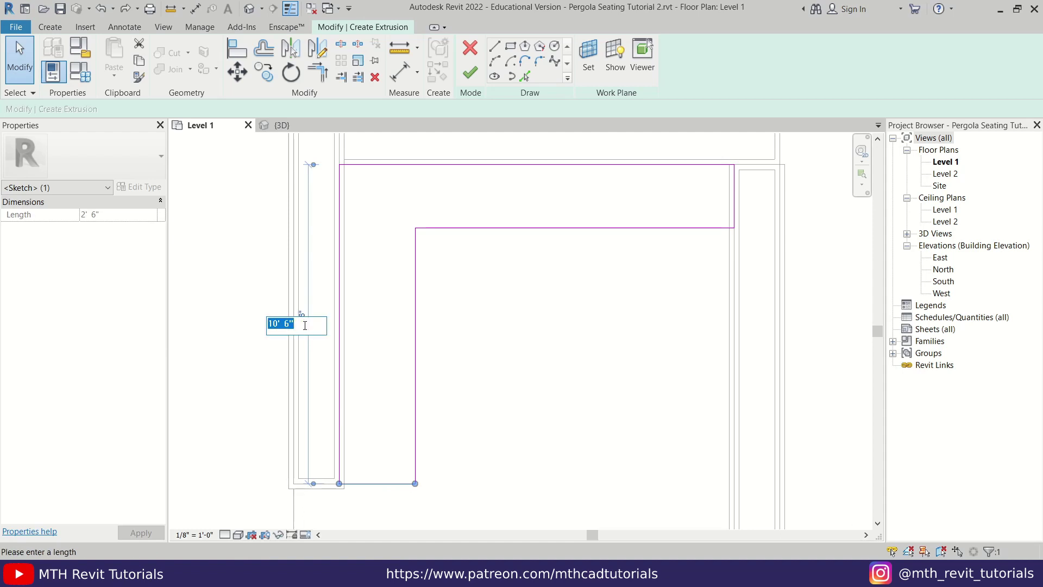
{"action": "key", "text": "Return"}
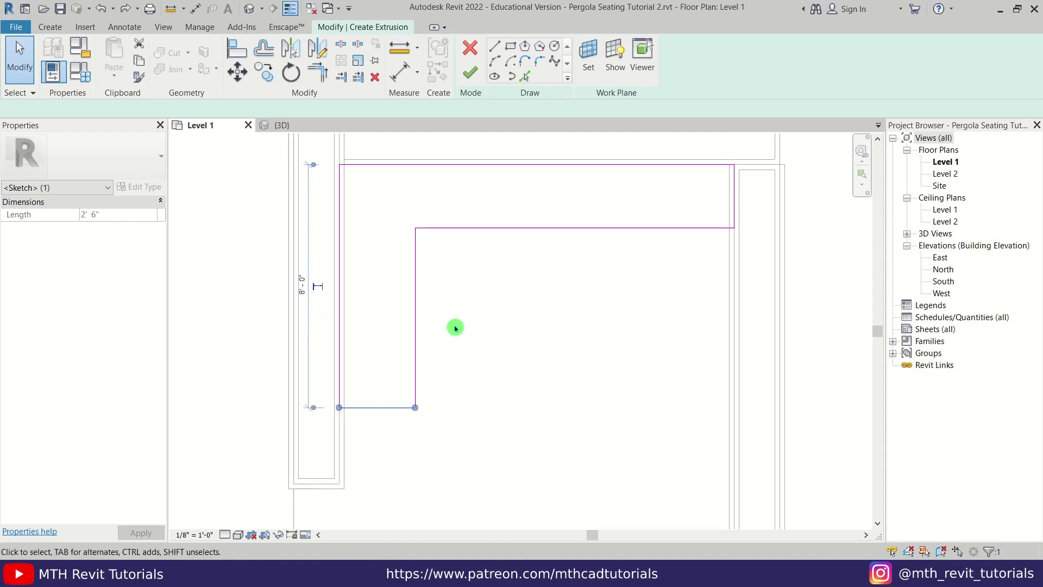
{"action": "left_click", "coordinate": [455, 327]}
{"action": "scroll", "coordinate": [454, 327], "scroll_direction": "down", "scroll_amount": 1}
{"action": "middle_click_drag", "start_coordinate": [476, 336], "coordinate": [478, 326]}
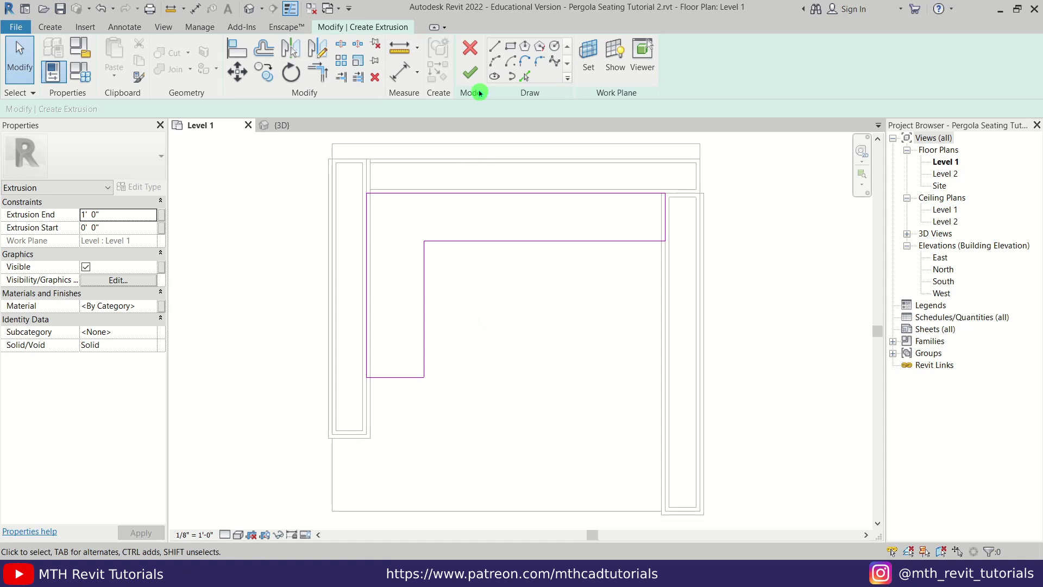
{"action": "left_click", "coordinate": [471, 72]}
In the 3D view, set the L-shaped seat's extrusion end to 10".
{"action": "left_click", "coordinate": [282, 125]}
{"action": "scroll", "coordinate": [526, 338], "scroll_direction": "up", "scroll_amount": 2}
{"action": "middle_click_drag", "start_coordinate": [479, 387], "coordinate": [438, 412]}
{"action": "scroll", "coordinate": [479, 344], "scroll_direction": "up", "scroll_amount": 1}
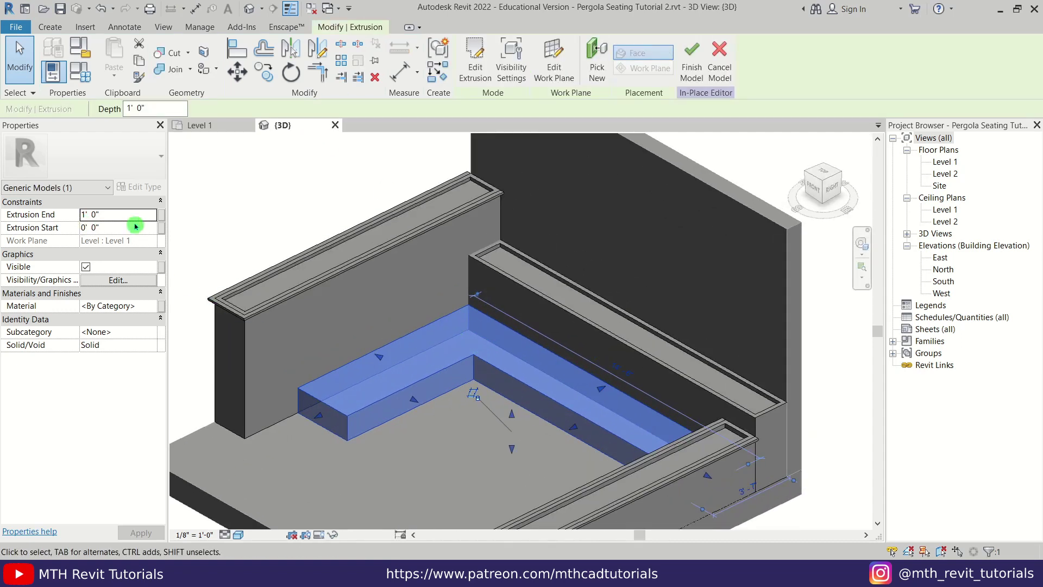
{"action": "left_click", "coordinate": [138, 214]}
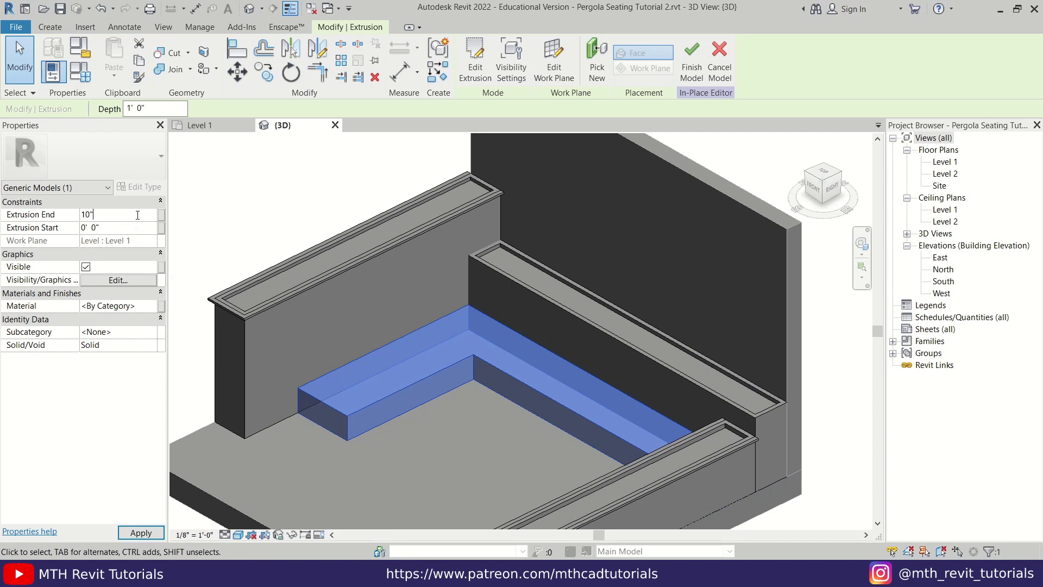
{"action": "left_click", "coordinate": [436, 423]}
{"action": "scroll", "coordinate": [428, 373], "scroll_direction": "up", "scroll_amount": 2}
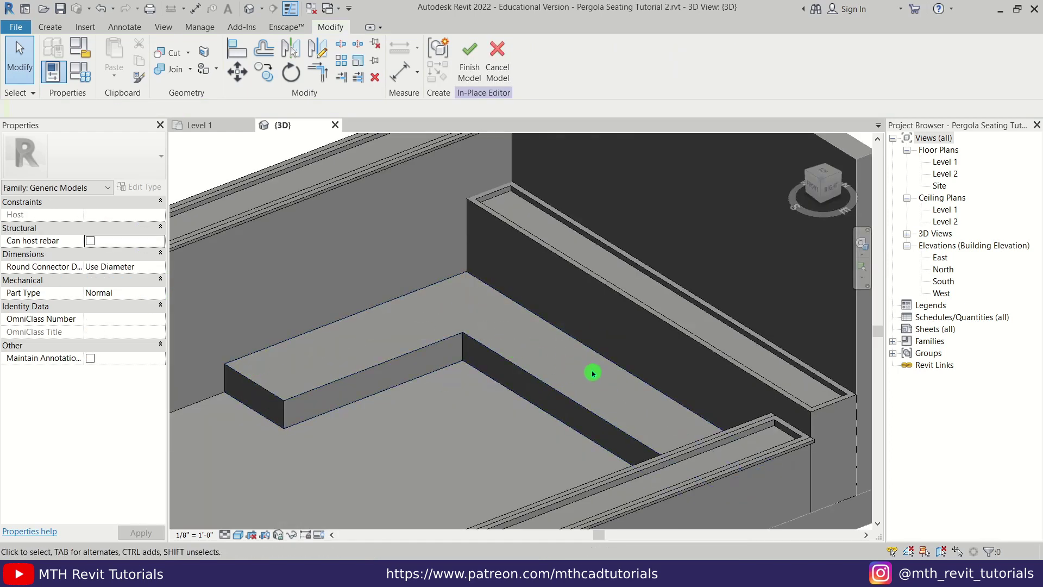
{"action": "middle_click_drag", "start_coordinate": [344, 344], "coordinate": [374, 362]}
{"action": "scroll", "coordinate": [374, 343], "scroll_direction": "down", "scroll_amount": 1}
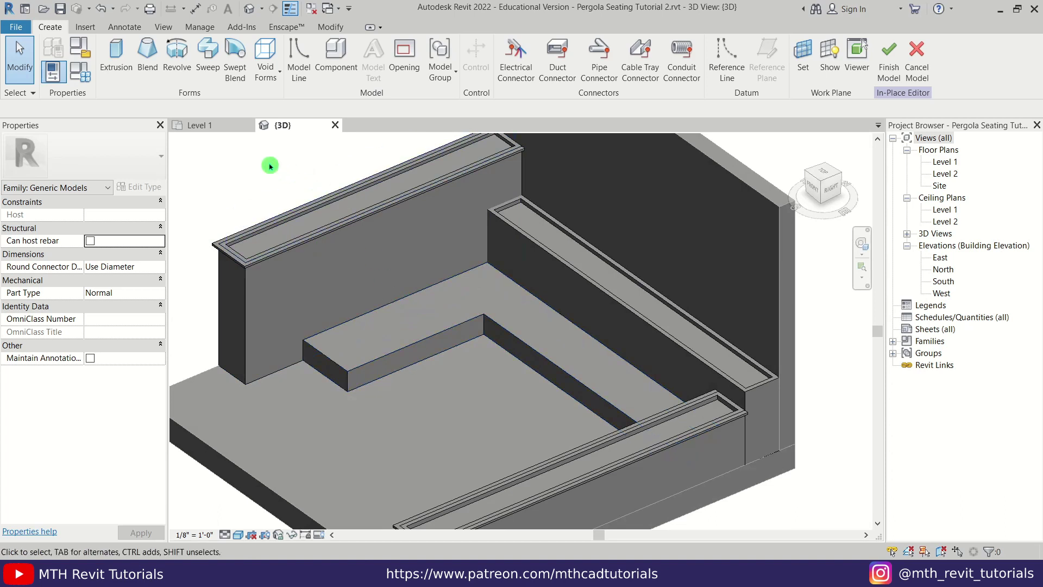
Start a sweep in the Level 1 plan and sketch a rectangular path over the seat's side leg.
{"action": "left_click", "coordinate": [216, 131]}
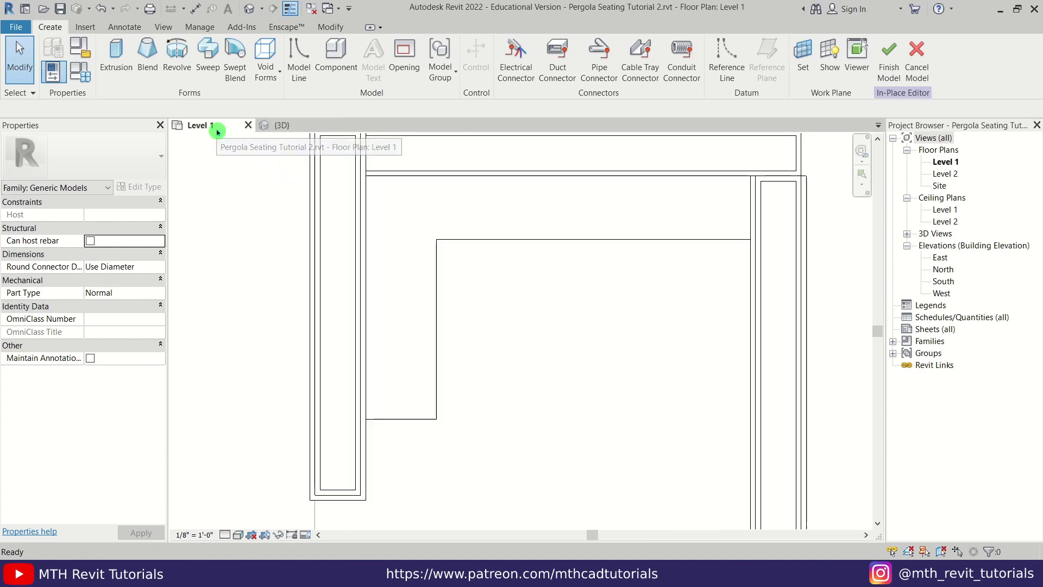
{"action": "left_click", "coordinate": [209, 50]}
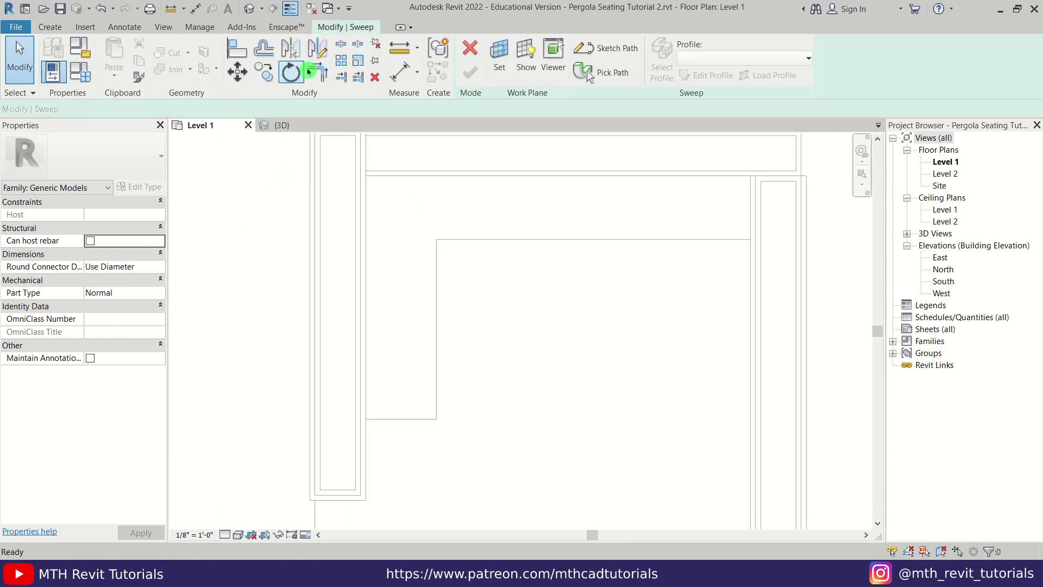
{"action": "left_click", "coordinate": [604, 48]}
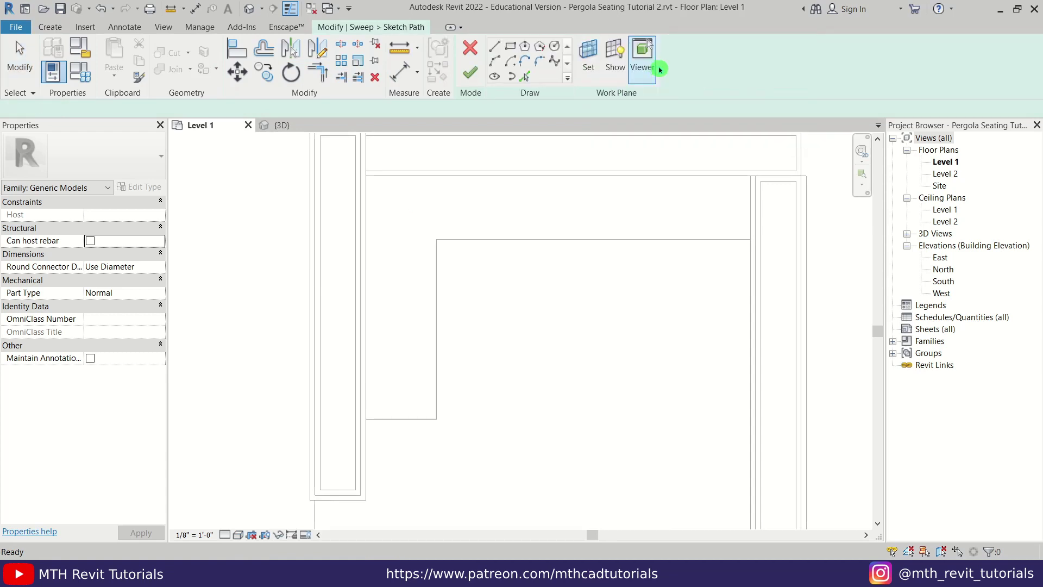
{"action": "left_click", "coordinate": [510, 50]}
{"action": "scroll", "coordinate": [430, 310], "scroll_direction": "up", "scroll_amount": 3}
{"action": "left_click", "coordinate": [441, 268]}
{"action": "left_click", "coordinate": [354, 441]}
{"action": "key", "text": "Escape"}
{"action": "key", "text": "Escape"}
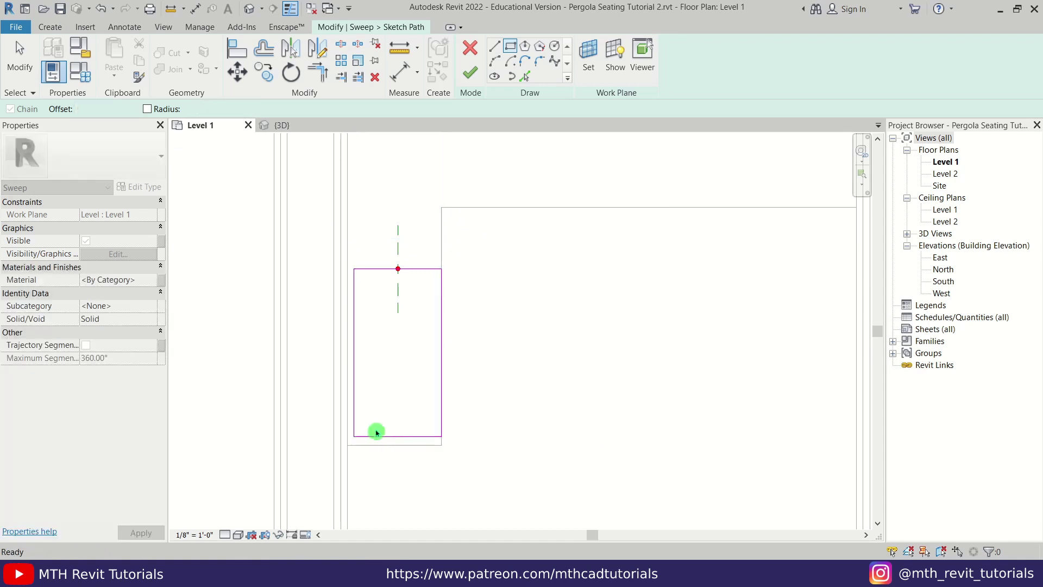
Try a 3' 10" length for the path rectangle and undo it.
{"action": "left_click", "coordinate": [375, 437]}
{"action": "left_click", "coordinate": [317, 352]}
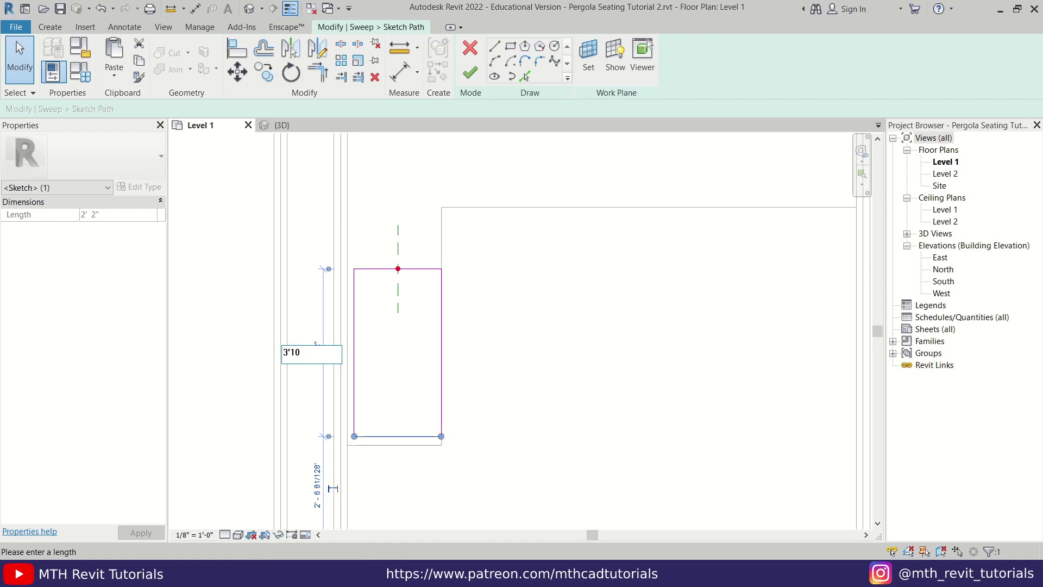
{"action": "type", "text": "3'10\""}
{"action": "left_click", "coordinate": [371, 362]}
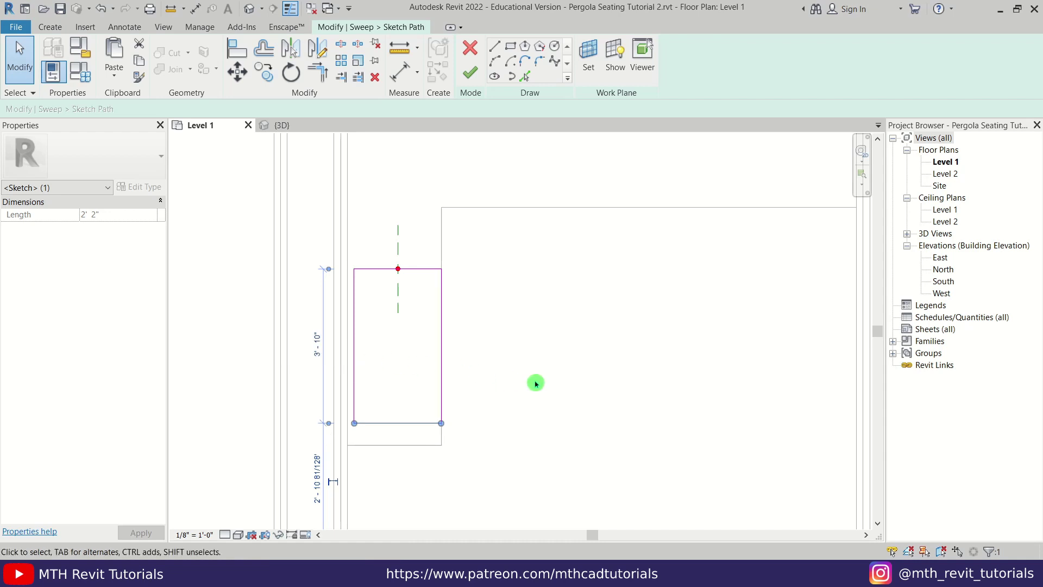
{"action": "left_click", "coordinate": [536, 383]}
{"action": "key", "text": "ctrl+z"}
Stretch the path rectangle's side line to the taller planter's face and move it back to the trim's outer edge.
{"action": "left_click_drag", "start_coordinate": [354, 318], "coordinate": [341, 318]}
{"action": "left_click", "coordinate": [237, 71]}
{"action": "left_click", "coordinate": [419, 340]}
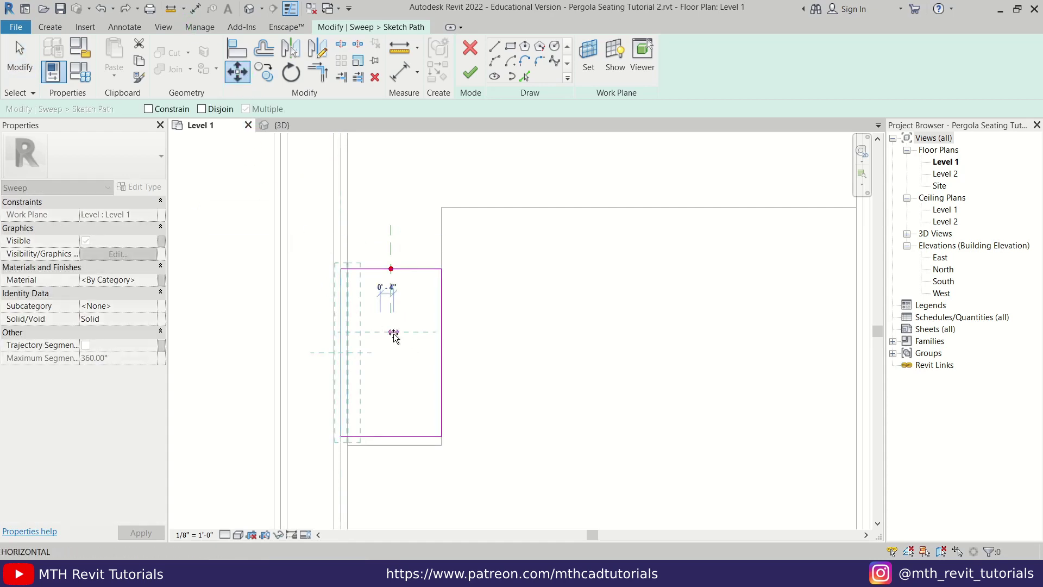
{"action": "key", "text": "Return"}
Move the path rectangle's opposite long line 2" inward from the seat's front edge.
{"action": "left_click", "coordinate": [436, 333]}
{"action": "key", "text": "m"}
{"action": "key", "text": "v"}
{"action": "left_click", "coordinate": [509, 263]}
{"action": "type", "text": "2"}
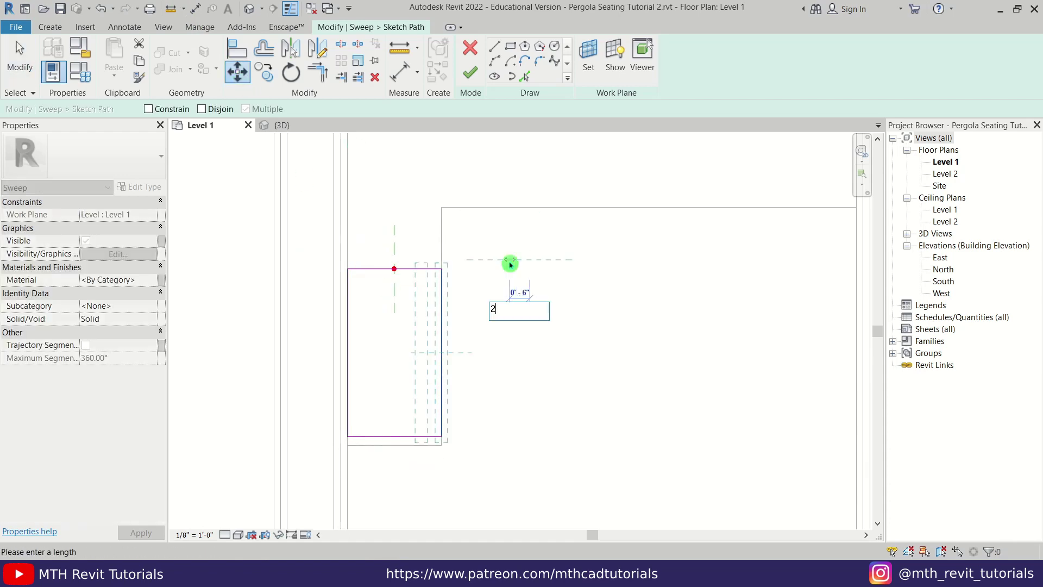
{"action": "key", "text": "Return"}
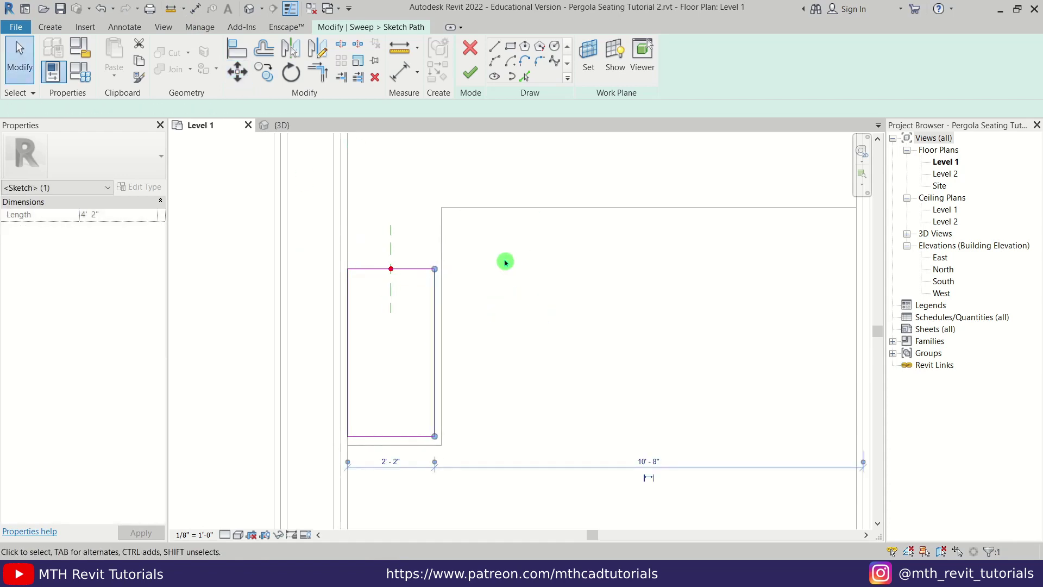
{"action": "key", "text": "Escape"}
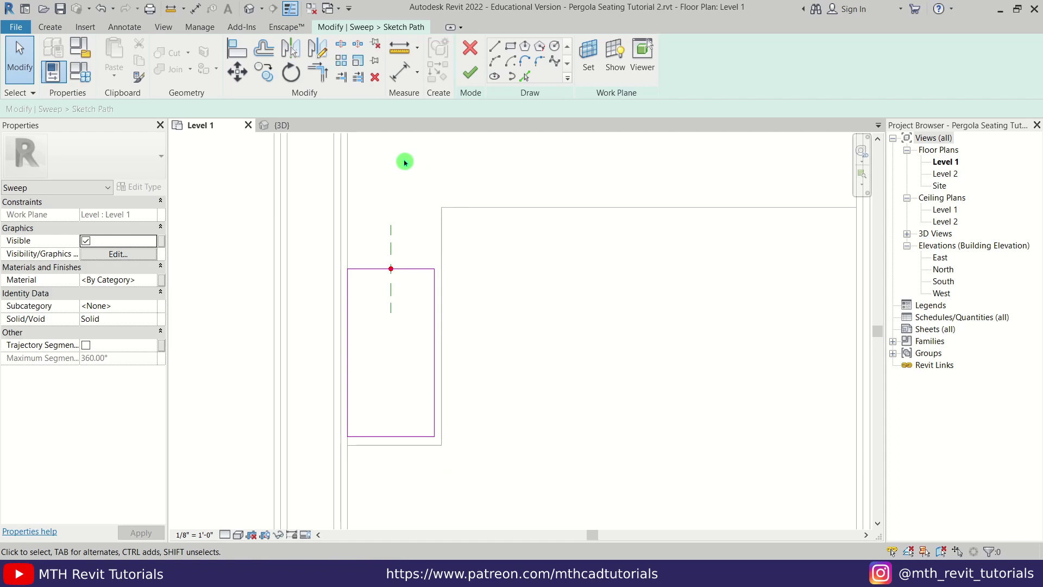
Finish the sweep path and start editing the profile in the 3D view, facing the right side in wireframe.
{"action": "left_click", "coordinate": [468, 79]}
{"action": "left_click", "coordinate": [294, 125]}
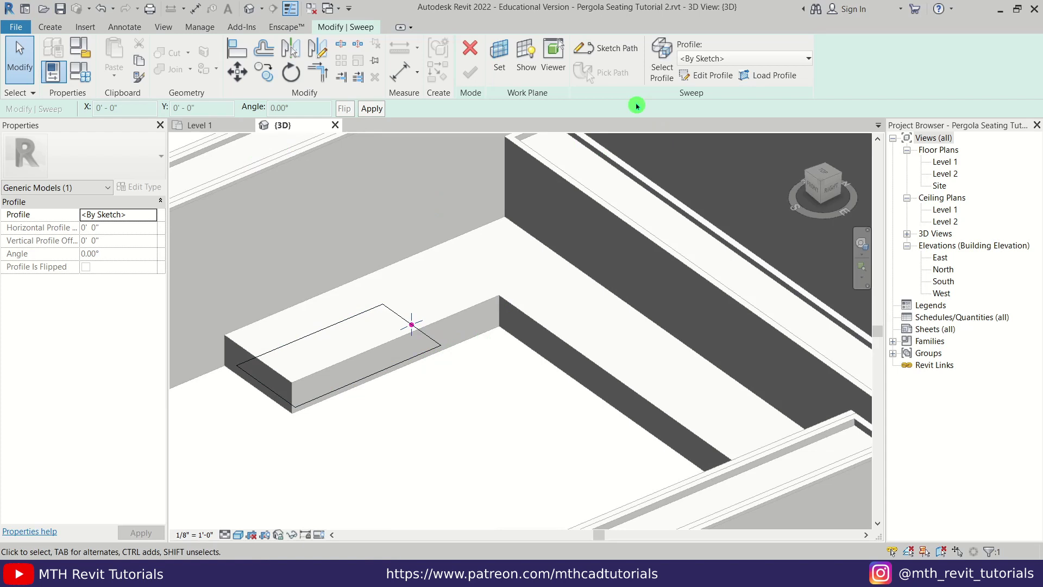
{"action": "left_click", "coordinate": [707, 76]}
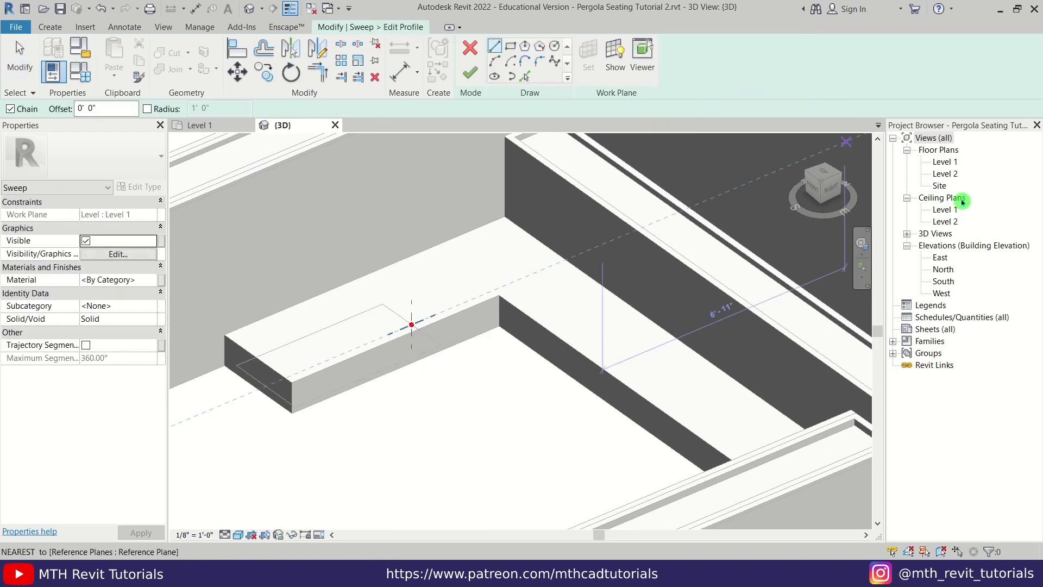
{"action": "left_click", "coordinate": [833, 190]}
{"action": "scroll", "coordinate": [484, 323], "scroll_direction": "up", "scroll_amount": 10}
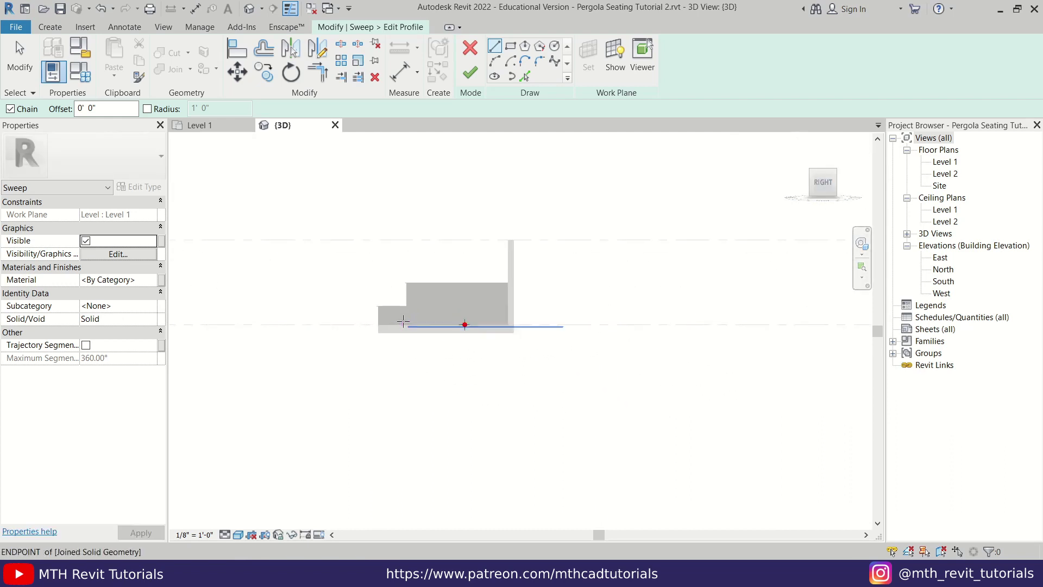
{"action": "middle_click_drag", "start_coordinate": [555, 314], "coordinate": [546, 319]}
{"action": "scroll", "coordinate": [594, 284], "scroll_direction": "up", "scroll_amount": 1}
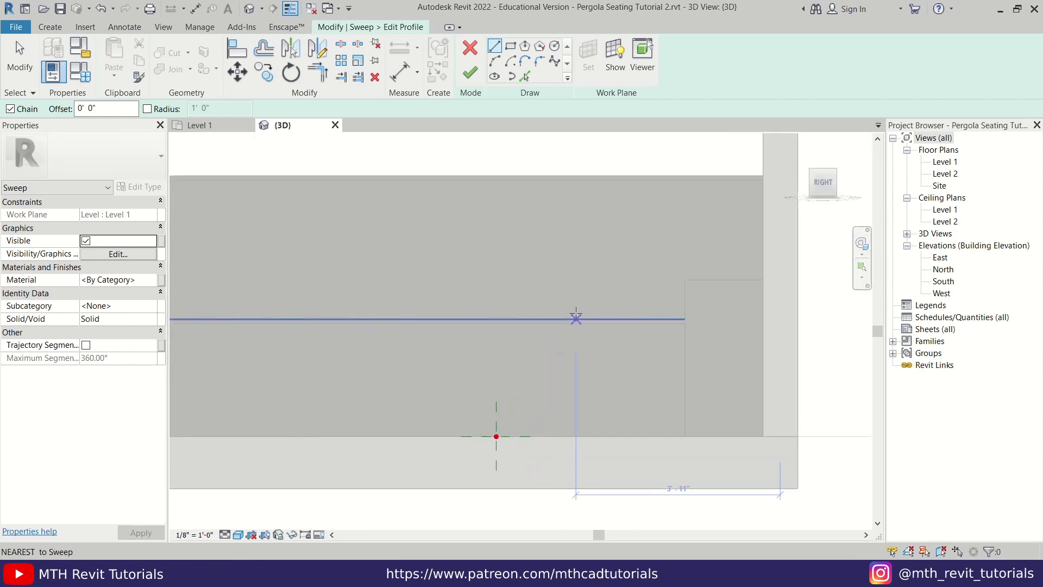
{"action": "left_click", "coordinate": [240, 541]}
{"action": "left_click", "coordinate": [263, 477]}
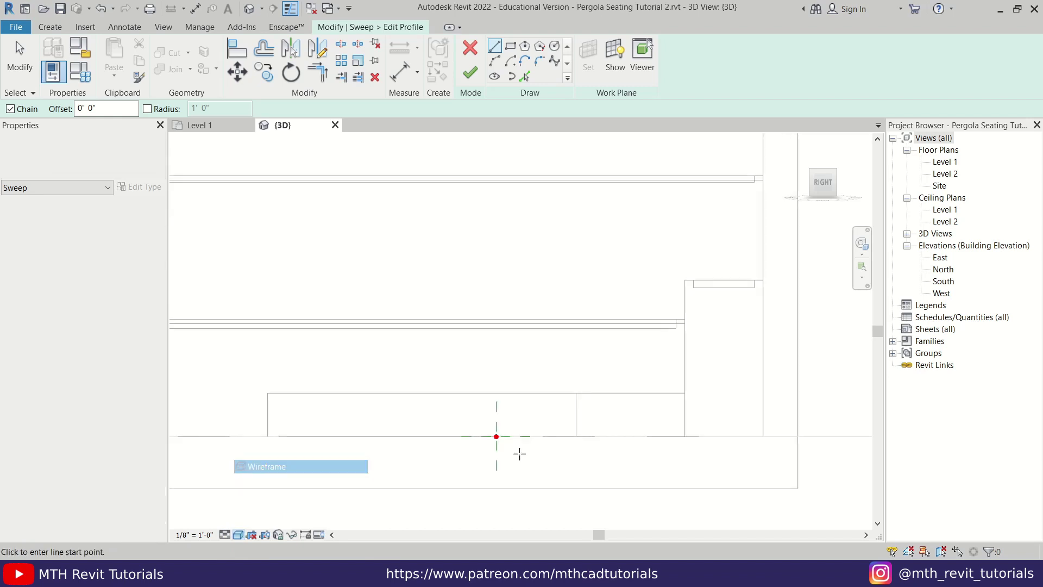
Draw a closed rectangular profile about 8" high and 1" wide, standing on the seat's top line at the path's reference plane.
{"action": "left_click", "coordinate": [495, 49]}
{"action": "left_click", "coordinate": [426, 445]}
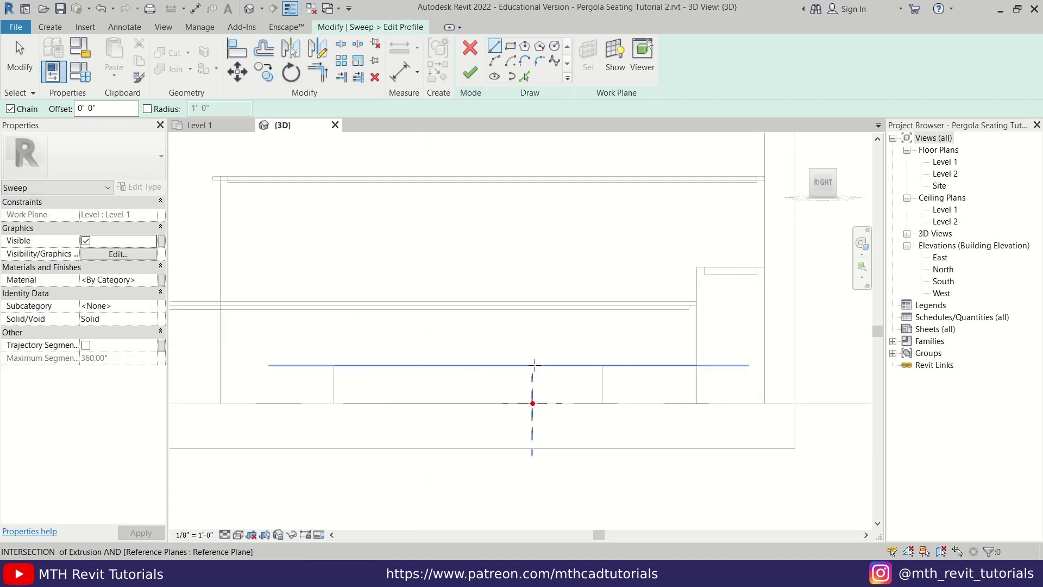
{"action": "scroll", "coordinate": [533, 364], "scroll_direction": "up", "scroll_amount": 3}
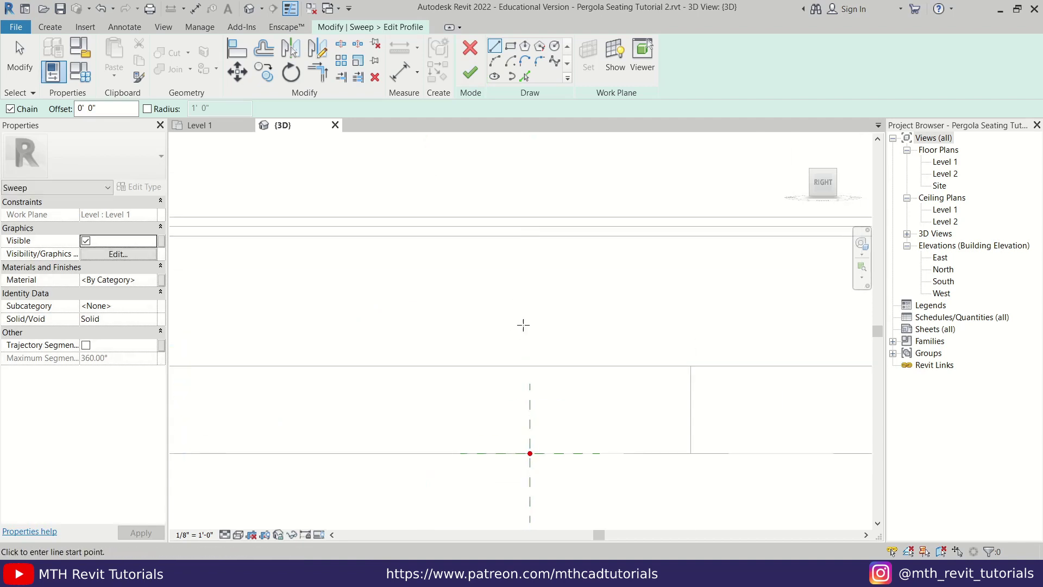
{"action": "left_click", "coordinate": [530, 366]}
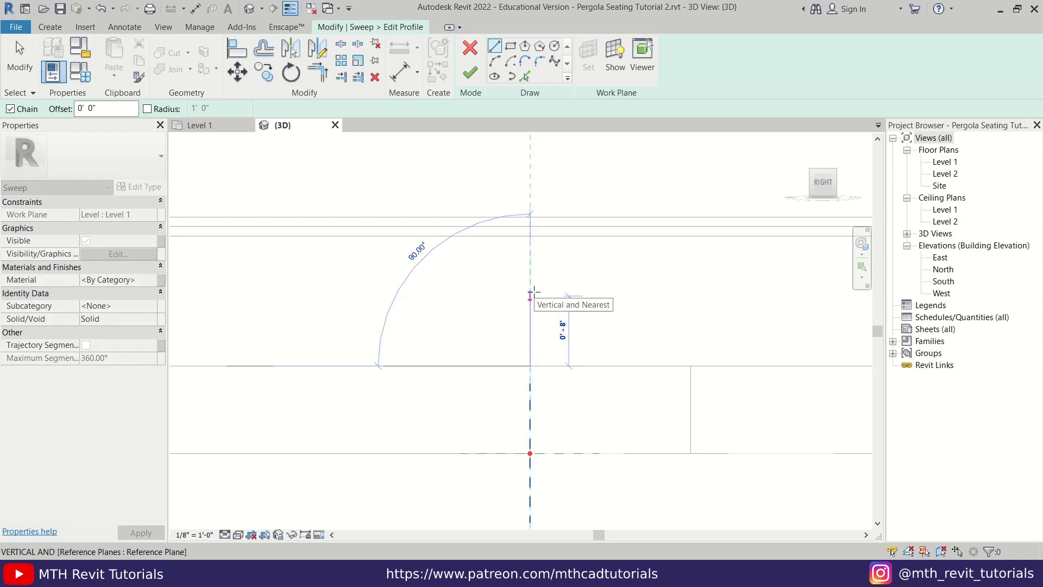
{"action": "left_click", "coordinate": [534, 293]}
{"action": "scroll", "coordinate": [536, 291], "scroll_direction": "up", "scroll_amount": 3}
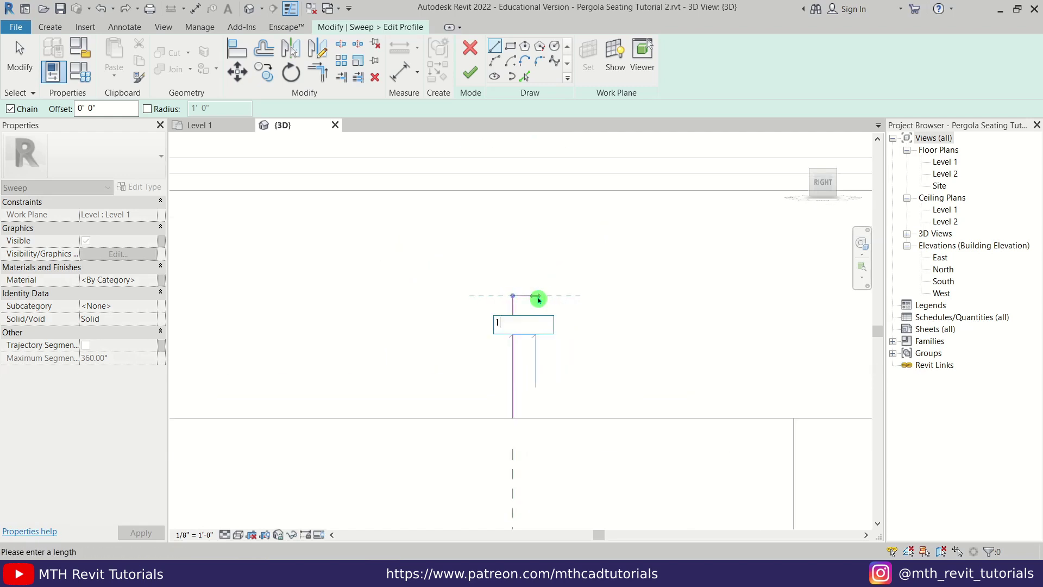
{"action": "key", "text": "Return"}
{"action": "left_click", "coordinate": [528, 418]}
{"action": "left_click", "coordinate": [513, 418]}
{"action": "scroll", "coordinate": [536, 301], "scroll_direction": "up", "scroll_amount": 3}
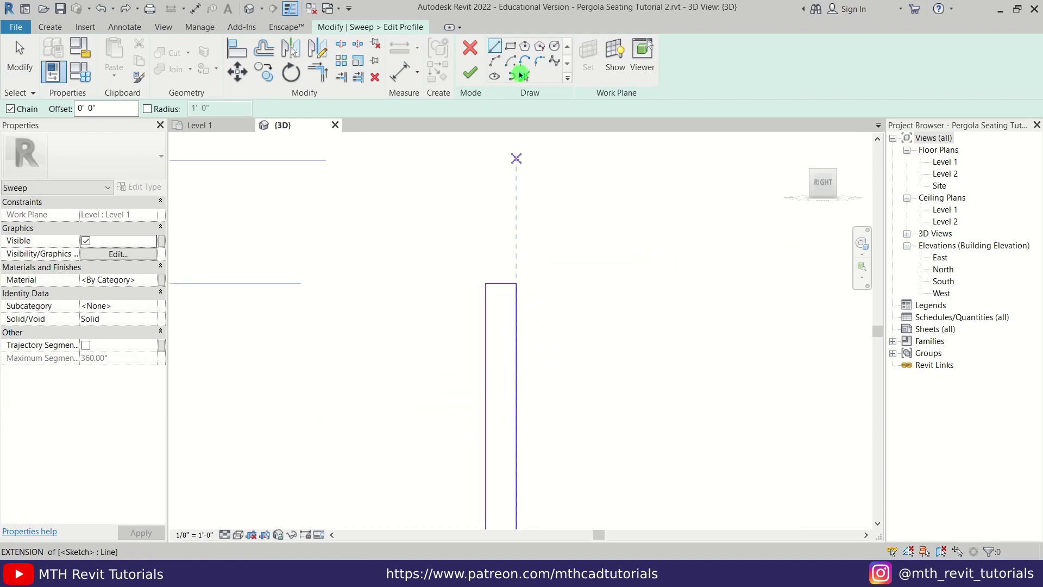
Draw a small circle of about 1/8" radius centred on the profile's upper outer corner.
{"action": "left_click", "coordinate": [554, 49]}
{"action": "scroll", "coordinate": [536, 243], "scroll_direction": "up", "scroll_amount": 1}
{"action": "left_click", "coordinate": [510, 294]}
{"action": "scroll", "coordinate": [513, 289], "scroll_direction": "up", "scroll_amount": 2}
{"action": "middle_click_drag", "start_coordinate": [518, 295], "coordinate": [503, 303], "text": "shift"}
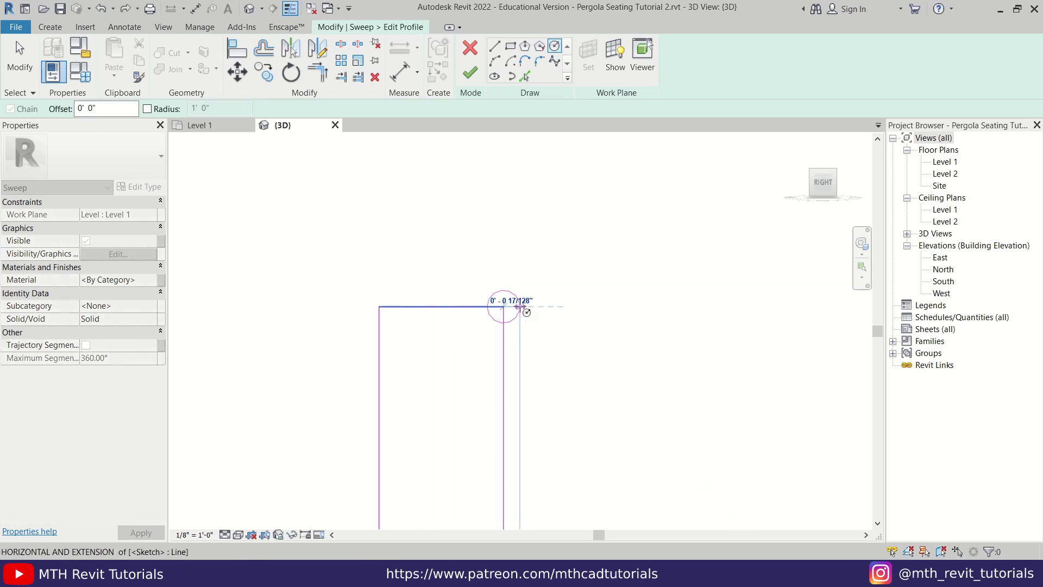
{"action": "left_click", "coordinate": [522, 307]}
{"action": "key", "text": "Escape"}
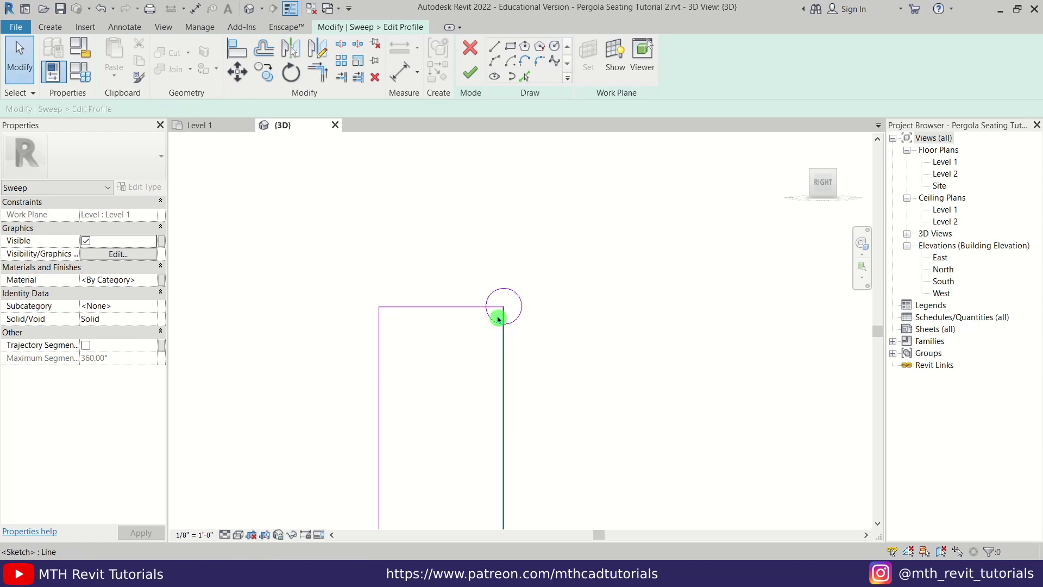
Try to trim the corner circle against the profile's top line and undo it.
{"action": "key", "text": "t"}
{"action": "key", "text": "r"}
{"action": "left_click", "coordinate": [455, 315]}
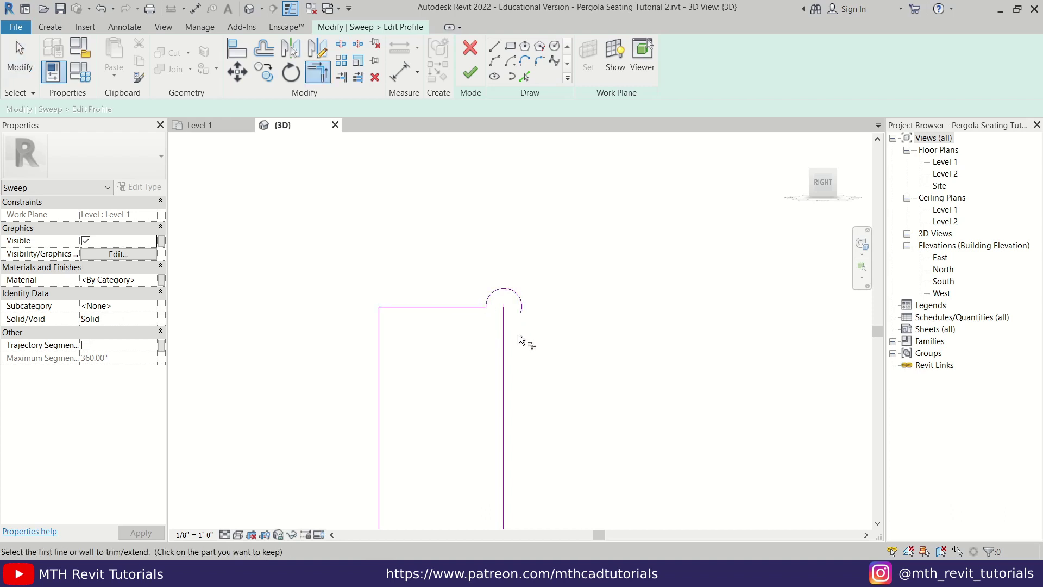
{"action": "key", "text": "ctrl+z"}
{"action": "scroll", "coordinate": [514, 327], "scroll_direction": "up", "scroll_amount": 3}
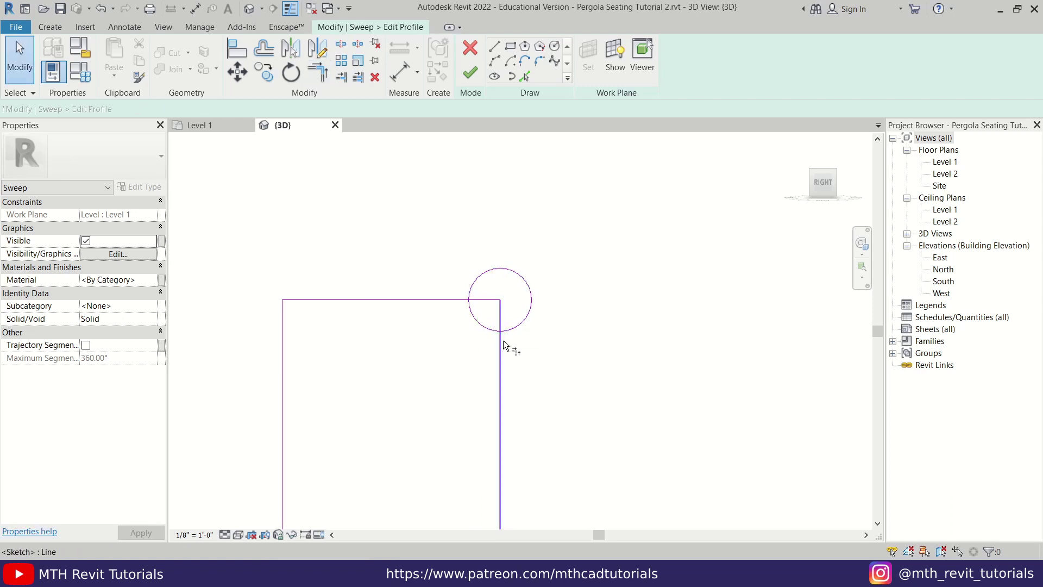
Trim the corner circle with the profile's top and outer side lines, leaving a rounded bead at the upper outer corner.
{"action": "key", "text": "t"}
{"action": "key", "text": "r"}
{"action": "left_click", "coordinate": [457, 299]}
{"action": "key", "text": "Escape"}
Delete the profile's bottom line along the seat's top.
{"action": "scroll", "coordinate": [482, 230], "scroll_direction": "down", "scroll_amount": 4}
{"action": "middle_click_drag", "start_coordinate": [524, 321], "coordinate": [513, 206]}
{"action": "scroll", "coordinate": [489, 331], "scroll_direction": "down", "scroll_amount": 3}
{"action": "scroll", "coordinate": [473, 437], "scroll_direction": "up", "scroll_amount": 2}
{"action": "left_click_drag", "start_coordinate": [354, 409], "coordinate": [515, 467]}
{"action": "key", "text": "Delete"}
{"action": "middle_click_drag", "start_coordinate": [500, 337], "coordinate": [491, 386]}
{"action": "key", "text": "Escape"}
Mirror a copy of the profile's top line and corner bead about a horizontal axis at the side line's midpoint.
{"action": "mouse_move", "coordinate": [393, 203]}
{"action": "left_mouse_down"}
{"action": "mouse_move", "coordinate": [560, 270]}
{"action": "mouse_move", "coordinate": [536, 266]}
{"action": "left_mouse_up"}
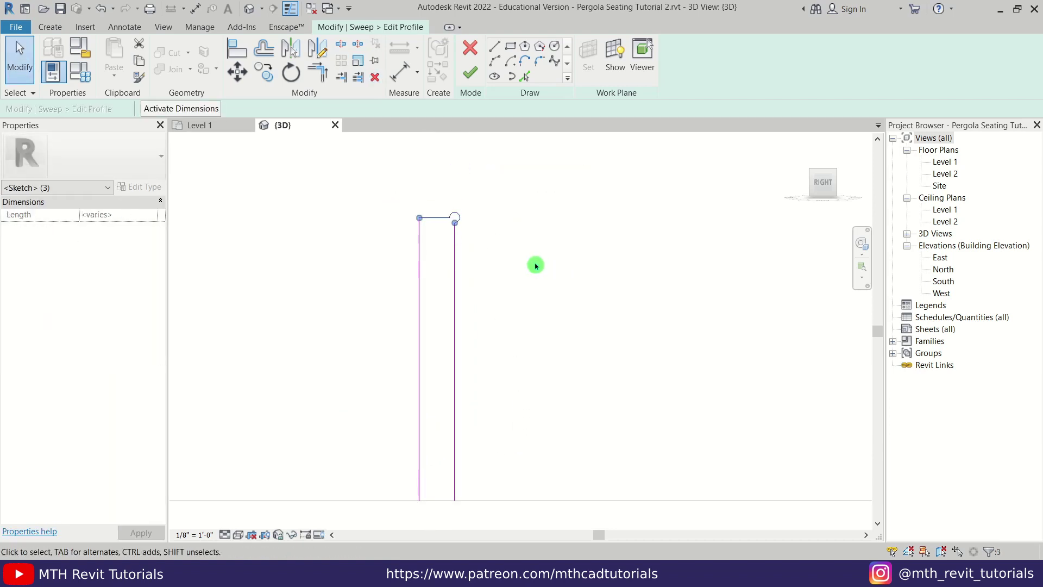
{"action": "left_click", "coordinate": [324, 57]}
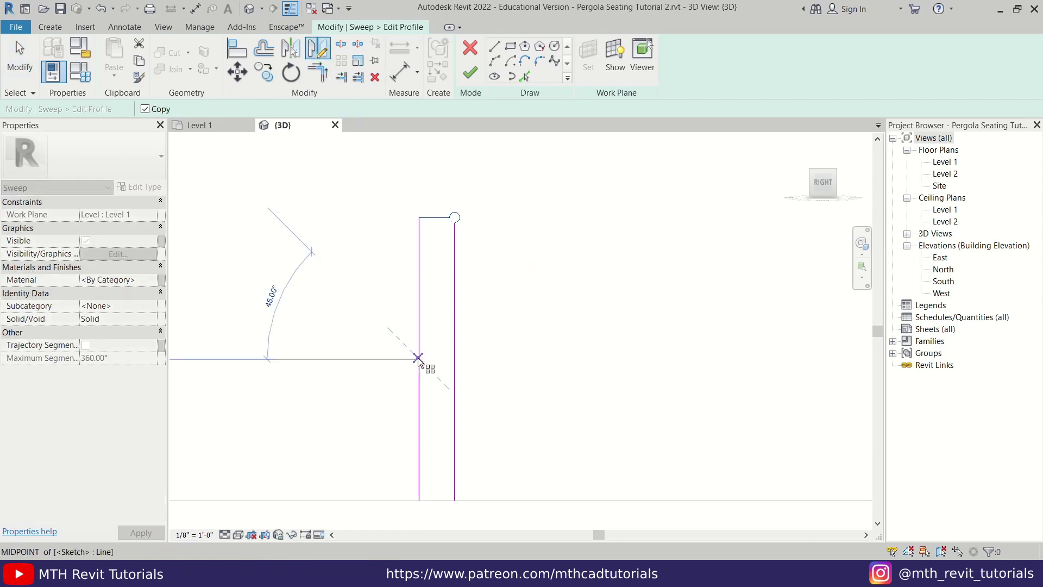
{"action": "left_click", "coordinate": [378, 359]}
{"action": "scroll", "coordinate": [458, 512], "scroll_direction": "up", "scroll_amount": 4}
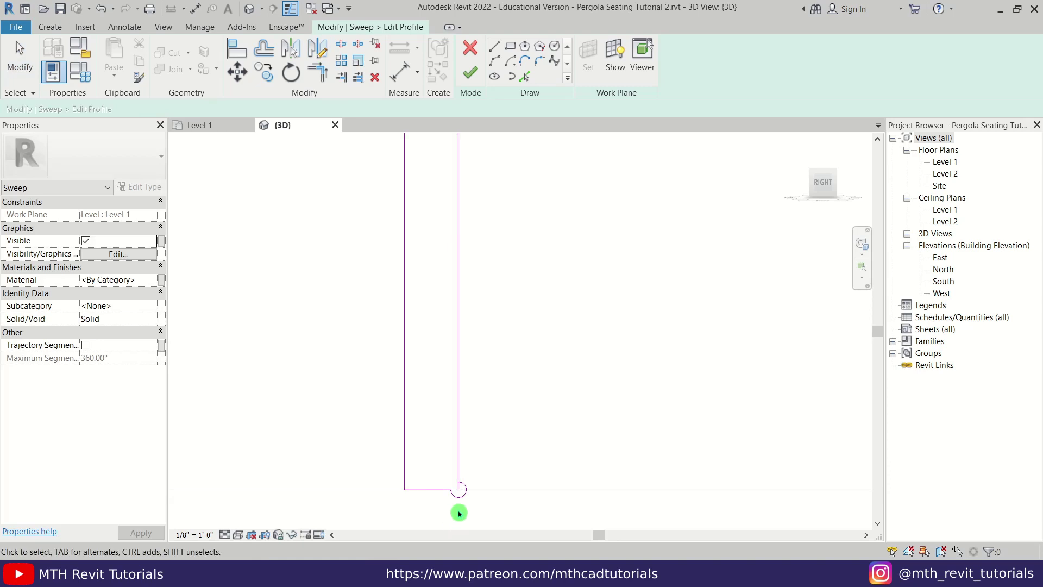
{"action": "scroll", "coordinate": [462, 489], "scroll_direction": "up", "scroll_amount": 3}
{"action": "scroll", "coordinate": [462, 492], "scroll_direction": "down", "scroll_amount": 5}
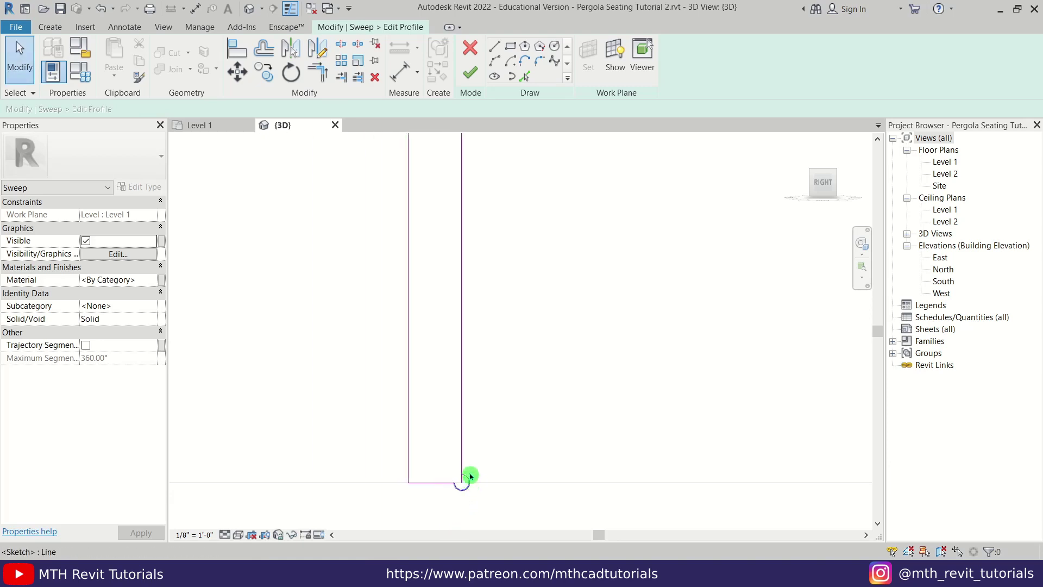
Replace the profile's straight outer side line with an arc bulging outward between the upper and lower corner beads.
{"action": "left_click", "coordinate": [463, 362]}
{"action": "key", "text": "Delete"}
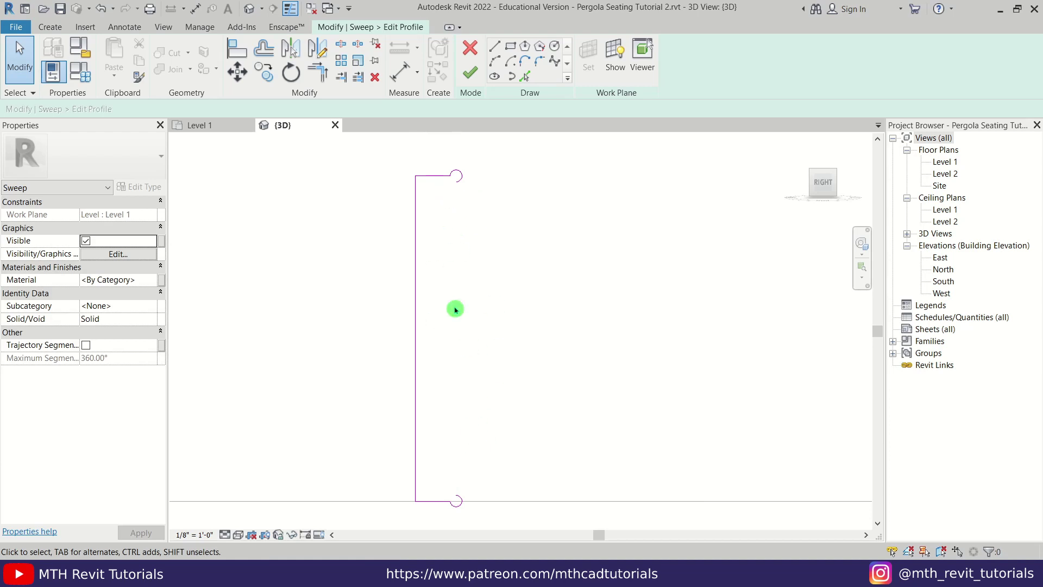
{"action": "left_click", "coordinate": [495, 64]}
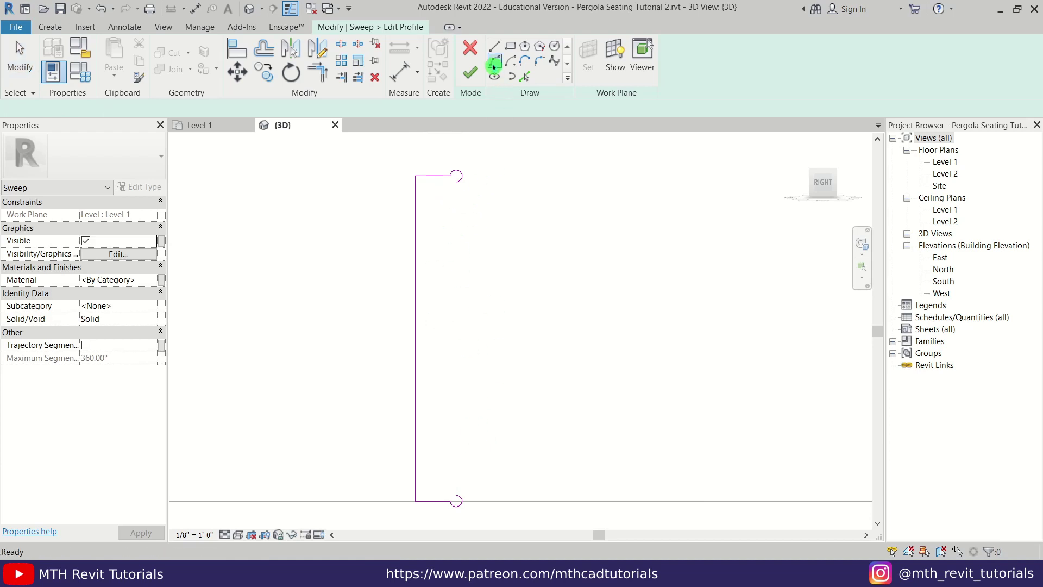
{"action": "left_click", "coordinate": [456, 179]}
{"action": "left_click", "coordinate": [456, 499]}
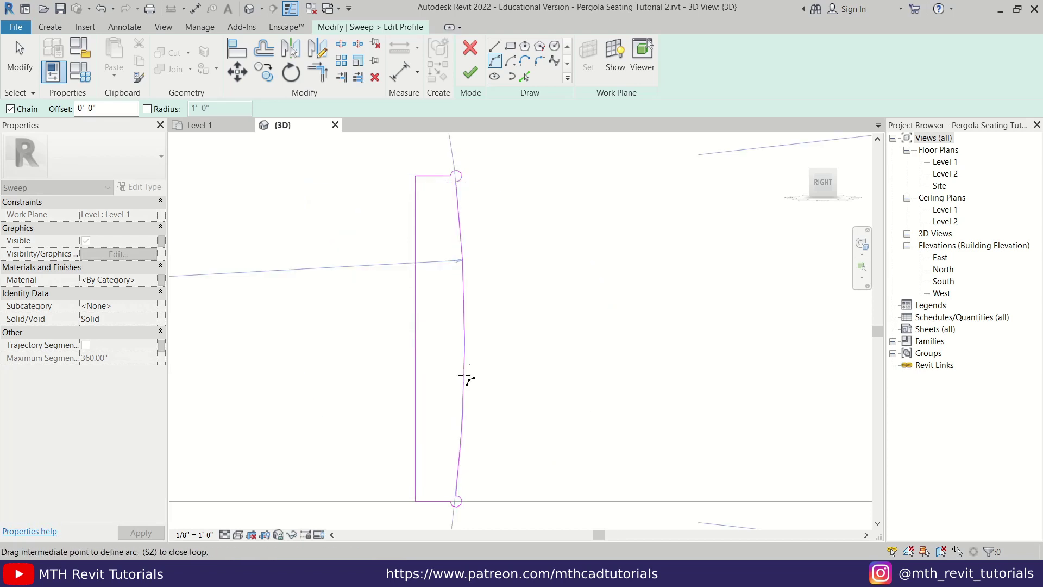
{"action": "left_click", "coordinate": [469, 343]}
{"action": "key", "text": "Escape"}
{"action": "key", "text": "Escape"}
{"action": "scroll", "coordinate": [521, 323], "scroll_direction": "down", "scroll_amount": 2}
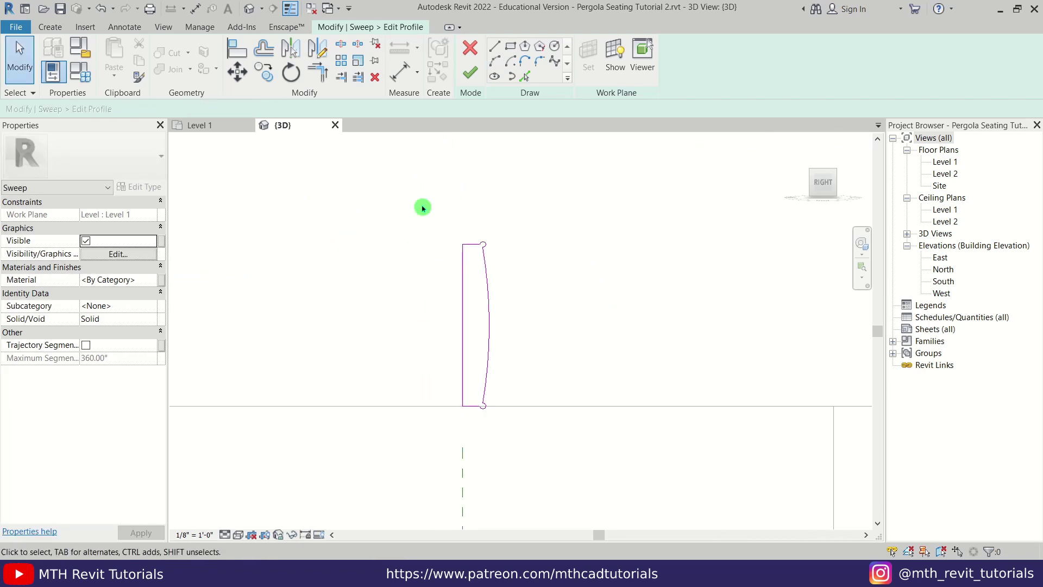
Finish the profile and the sweep, and display the 3D view in the shaded visual style.
{"action": "left_click_drag", "start_coordinate": [424, 210], "coordinate": [538, 449]}
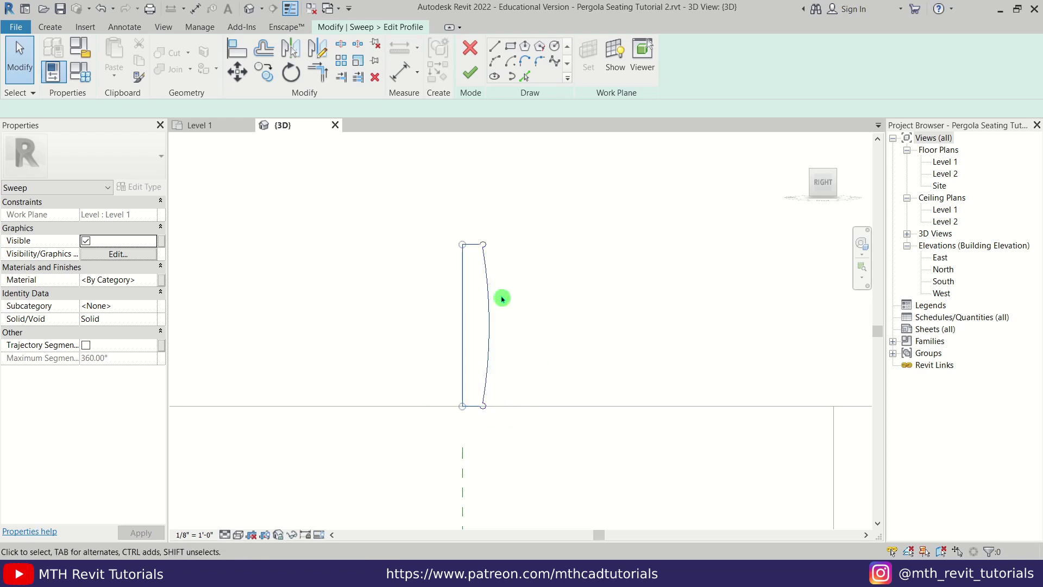
{"action": "left_click", "coordinate": [524, 231]}
{"action": "scroll", "coordinate": [536, 301], "scroll_direction": "down", "scroll_amount": 2}
{"action": "left_click", "coordinate": [479, 81]}
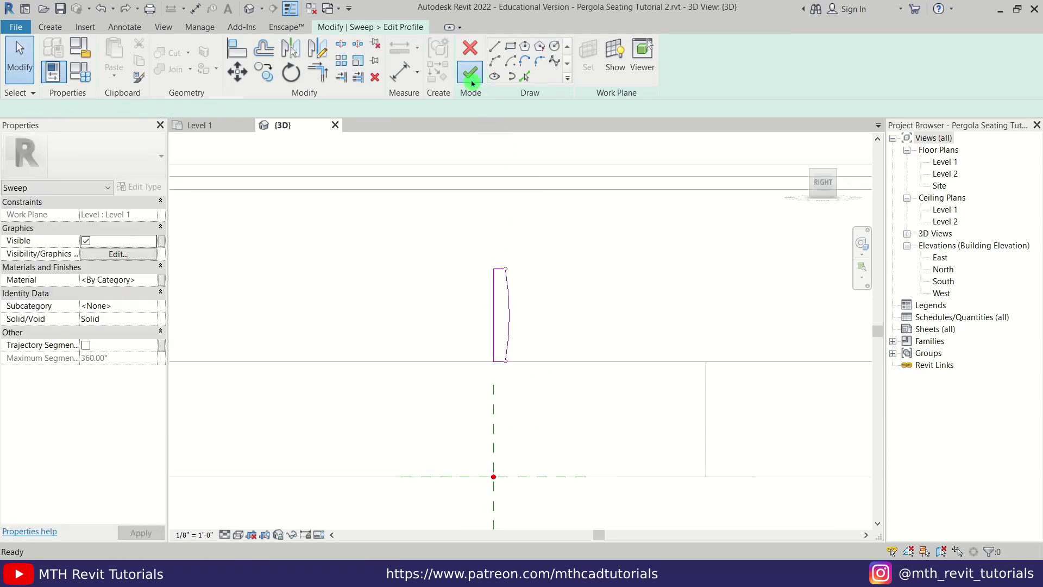
{"action": "left_click", "coordinate": [470, 75]}
{"action": "scroll", "coordinate": [597, 257], "scroll_direction": "down", "scroll_amount": 4}
{"action": "mouse_move", "coordinate": [533, 274]}
{"action": "middle_mouse_down"}
{"action": "mouse_move", "coordinate": [613, 305]}
{"action": "mouse_move", "coordinate": [621, 431]}
{"action": "middle_mouse_up"}
{"action": "key", "text": "s"}
{"action": "key", "text": "d"}
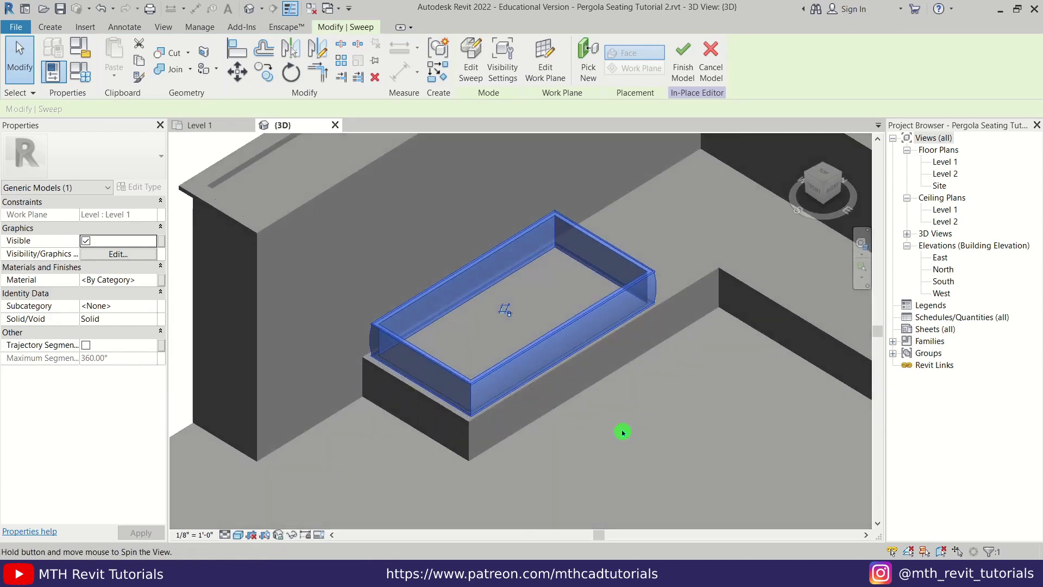
{"action": "left_click", "coordinate": [538, 272]}
{"action": "scroll", "coordinate": [375, 413], "scroll_direction": "up", "scroll_amount": 5}
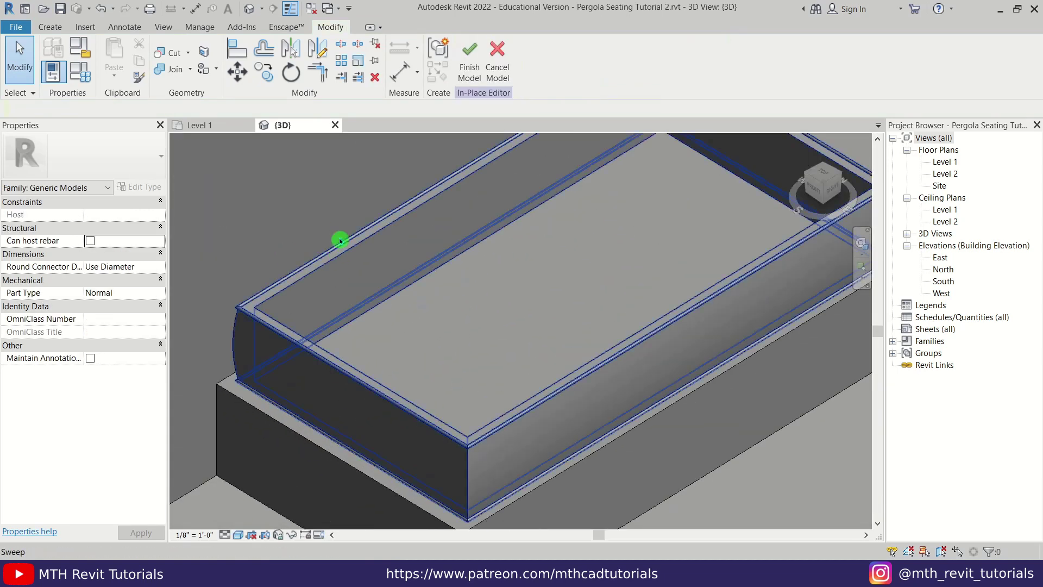
{"action": "middle_click_drag", "start_coordinate": [389, 275], "coordinate": [429, 283], "text": "shift"}
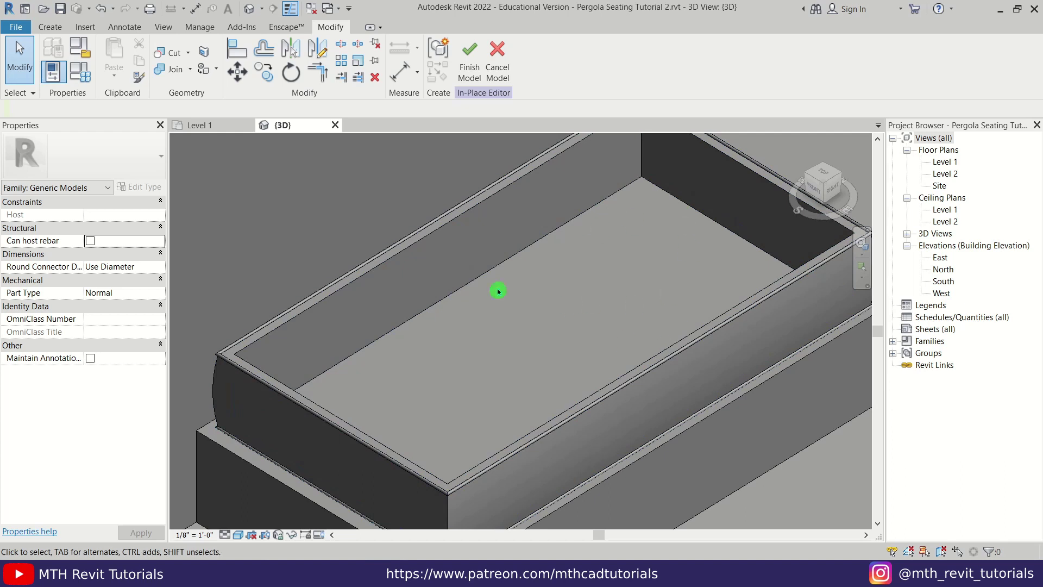
{"action": "scroll", "coordinate": [479, 265], "scroll_direction": "down", "scroll_amount": 2}
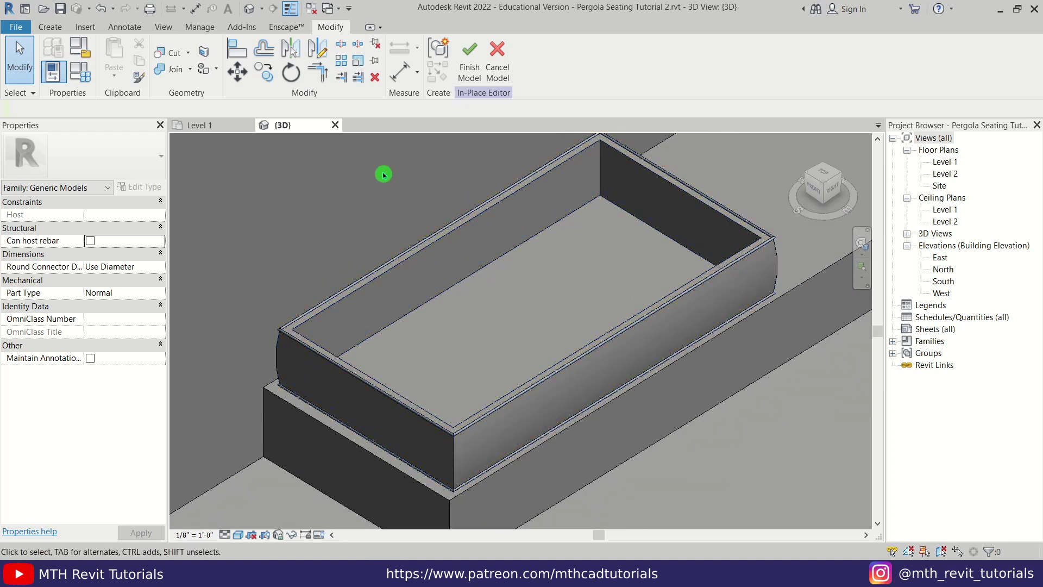
Start an extrusion in the Level 1 plan and sketch a rectangle from the cushion sweep's inner corner to the opposite end beside the planter.
{"action": "left_click", "coordinate": [195, 127]}
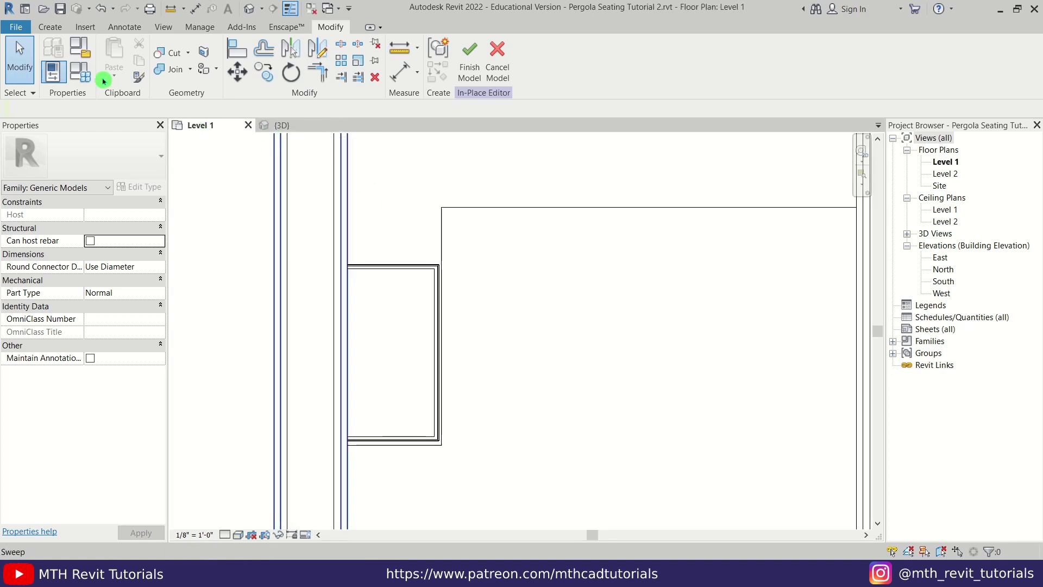
{"action": "left_click", "coordinate": [46, 31]}
{"action": "left_click", "coordinate": [118, 67]}
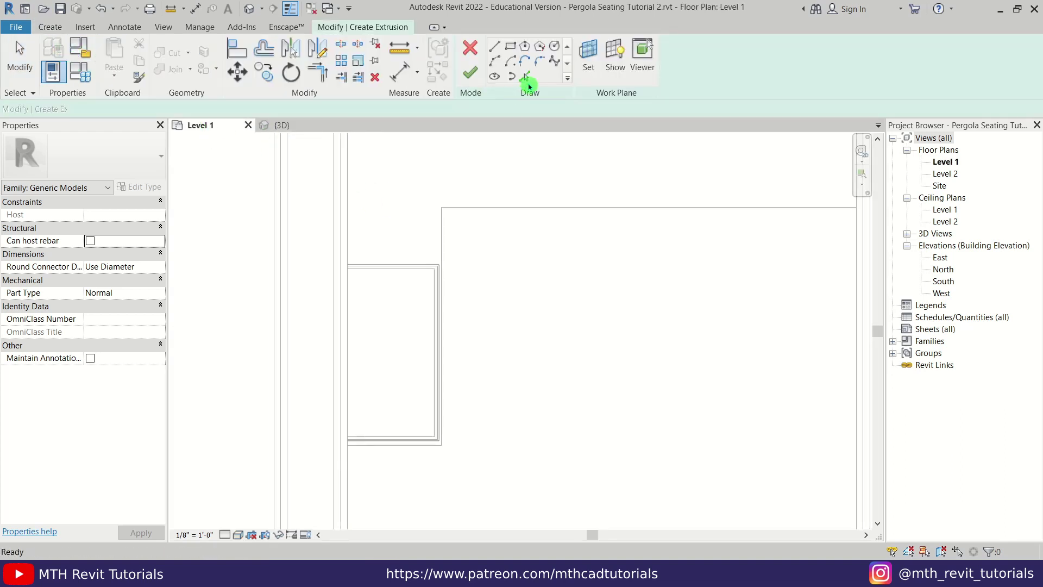
{"action": "left_click", "coordinate": [510, 46]}
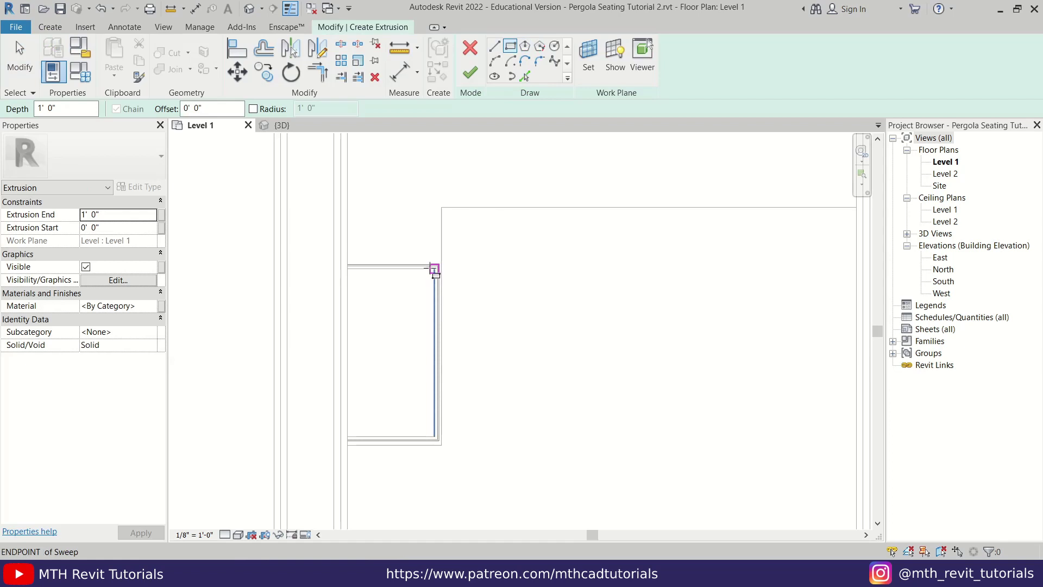
{"action": "left_click", "coordinate": [429, 269]}
{"action": "scroll", "coordinate": [344, 435], "scroll_direction": "up", "scroll_amount": 3}
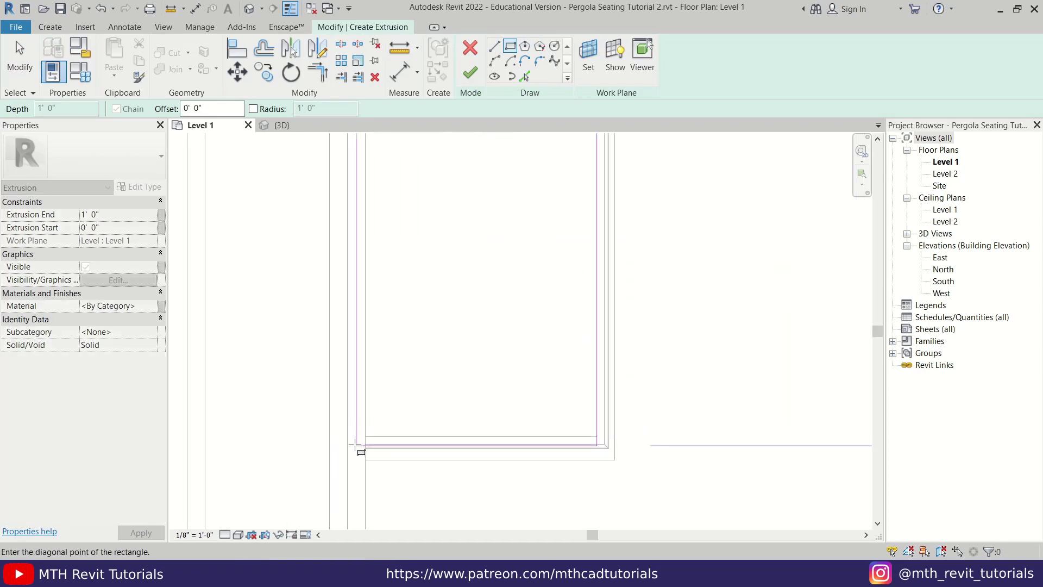
{"action": "left_click", "coordinate": [346, 439]}
{"action": "key", "text": "Escape"}
{"action": "key", "text": "Escape"}
Display the plan in wireframe and move the extrusion rectangle's planter-side line to the cushion sweep's inner edge.
{"action": "left_click", "coordinate": [238, 534]}
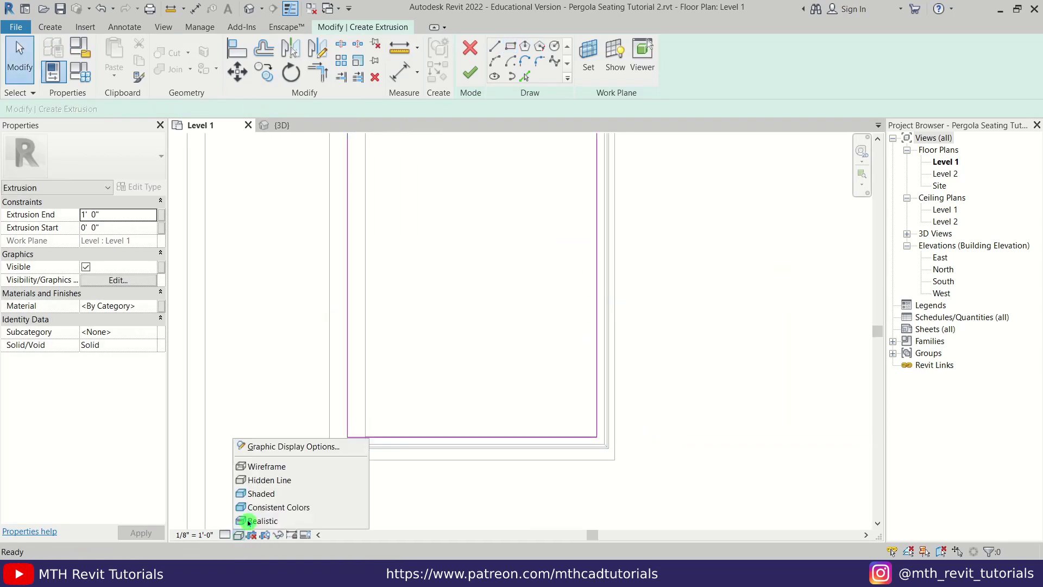
{"action": "left_click", "coordinate": [289, 477]}
{"action": "scroll", "coordinate": [331, 448], "scroll_direction": "up", "scroll_amount": 3}
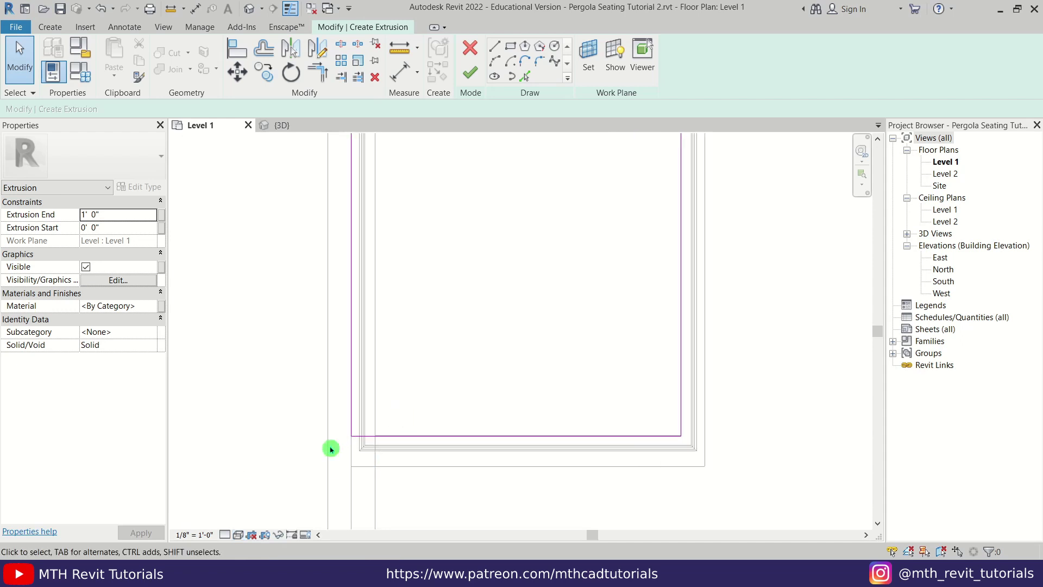
{"action": "left_click_drag", "start_coordinate": [392, 418], "coordinate": [439, 422]}
{"action": "scroll", "coordinate": [456, 445], "scroll_direction": "up", "scroll_amount": 2}
{"action": "scroll", "coordinate": [404, 430], "scroll_direction": "down", "scroll_amount": 5}
{"action": "middle_click_drag", "start_coordinate": [455, 244], "coordinate": [469, 517]}
{"action": "scroll", "coordinate": [474, 238], "scroll_direction": "up", "scroll_amount": 3}
{"action": "mouse_move", "coordinate": [516, 304]}
{"action": "middle_mouse_down"}
{"action": "mouse_move", "coordinate": [463, 470]}
{"action": "mouse_move", "coordinate": [485, 277]}
{"action": "middle_mouse_up"}
{"action": "scroll", "coordinate": [425, 246], "scroll_direction": "down", "scroll_amount": 3}
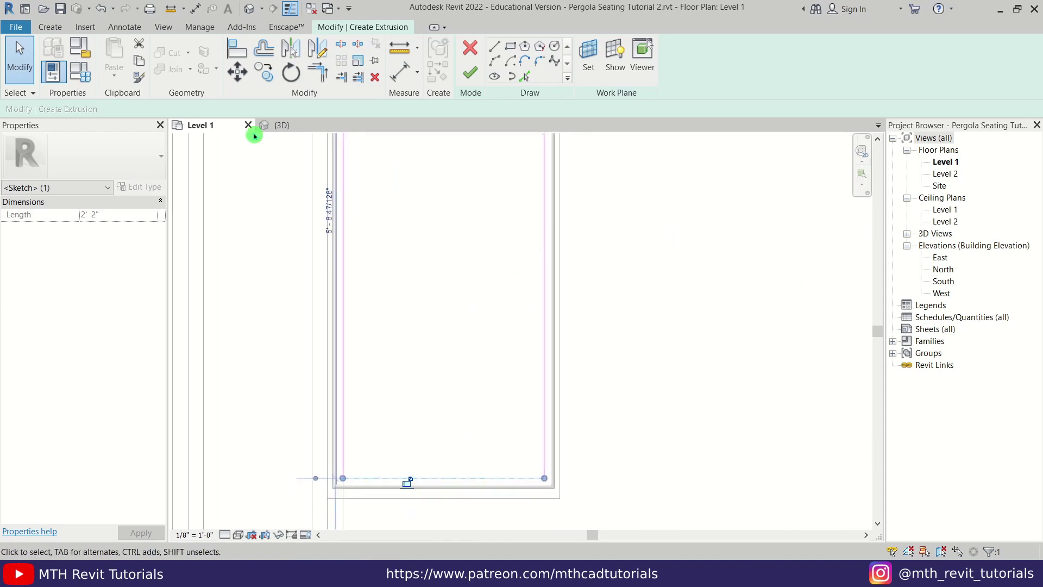
Finish the extrusion sketch and, in the 3D view, raise the extrusion's top face above the cushion sweep.
{"action": "left_click", "coordinate": [465, 82]}
{"action": "left_click", "coordinate": [291, 125]}
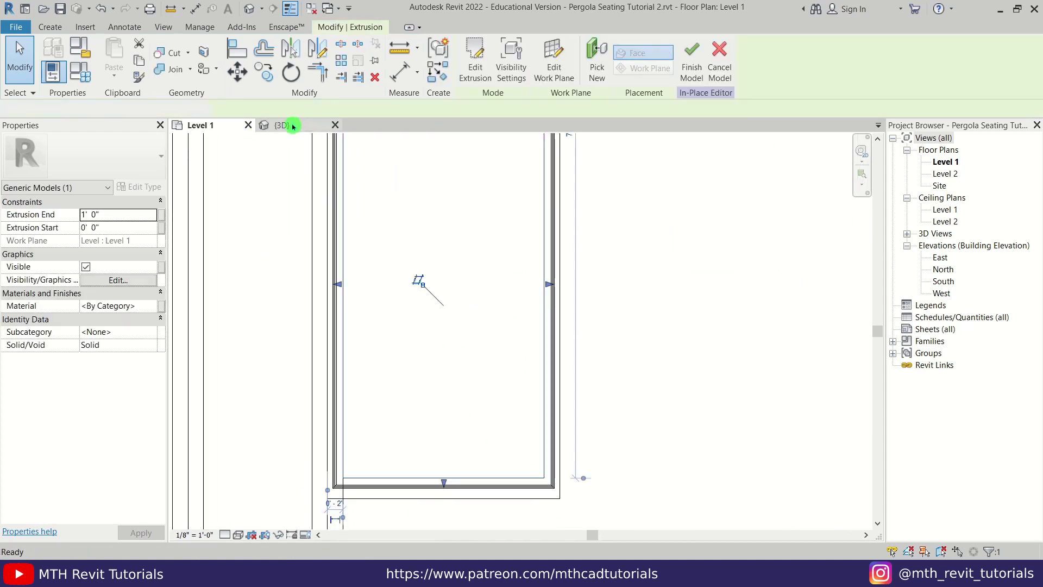
{"action": "left_click", "coordinate": [512, 273]}
{"action": "left_click_drag", "start_coordinate": [526, 320], "coordinate": [508, 263]}
{"action": "scroll", "coordinate": [297, 323], "scroll_direction": "up", "scroll_amount": 2}
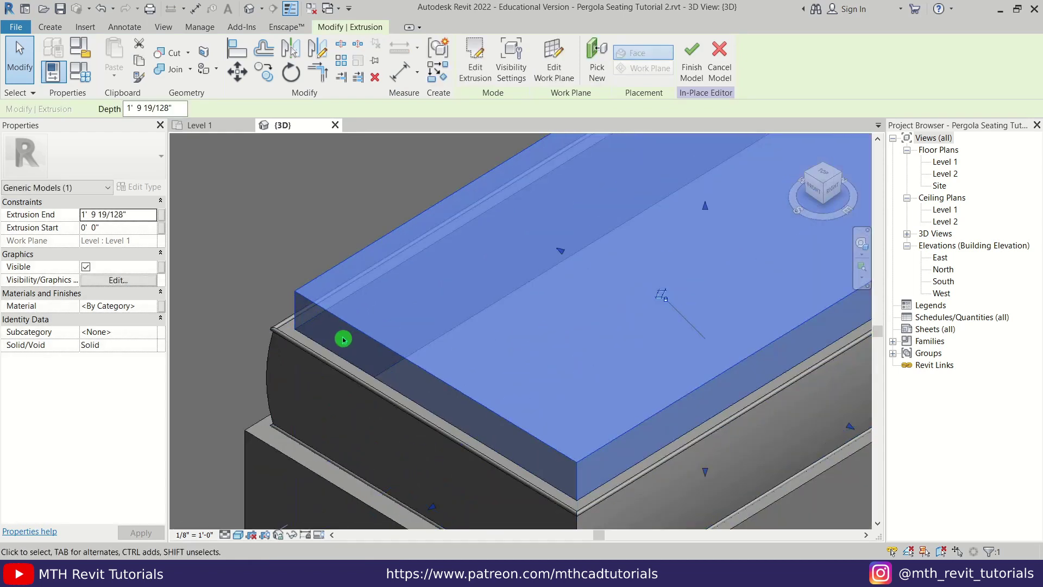
{"action": "scroll", "coordinate": [348, 335], "scroll_direction": "down", "scroll_amount": 2}
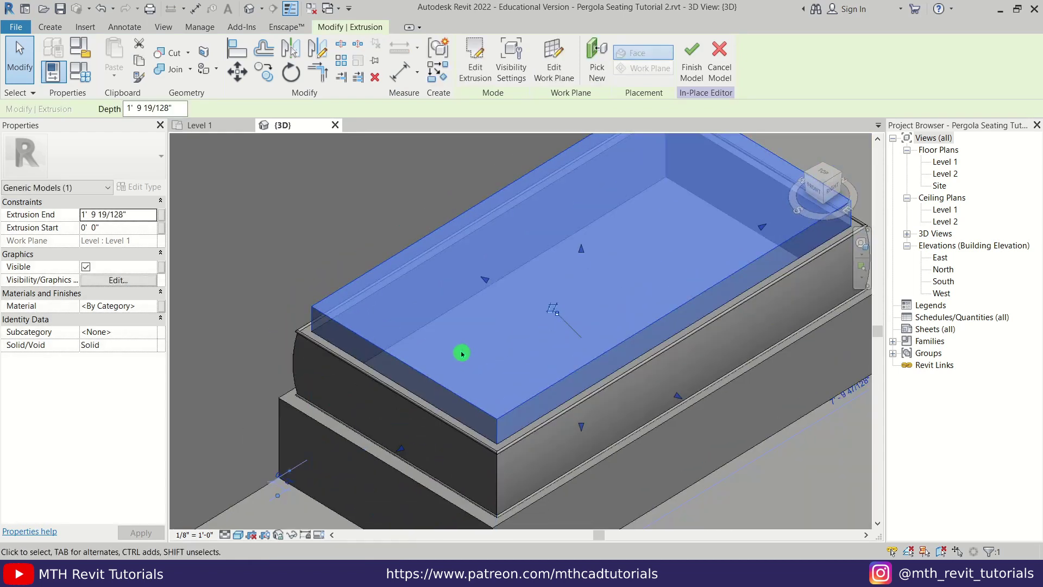
Align the extrusion's top face with the top of the cushion sweep.
{"action": "left_click", "coordinate": [309, 247]}
{"action": "scroll", "coordinate": [311, 329], "scroll_direction": "up", "scroll_amount": 5}
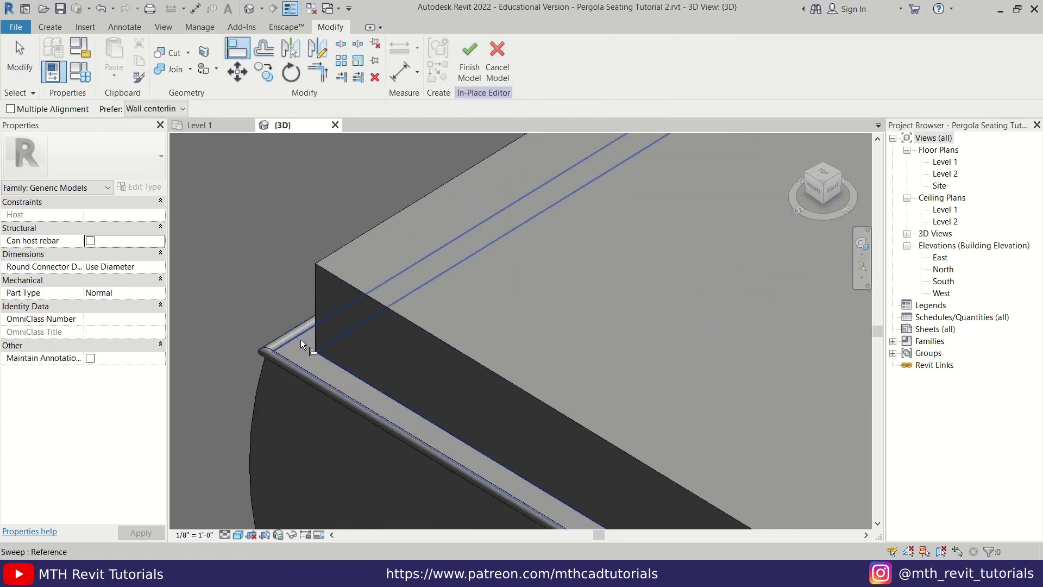
{"action": "left_click", "coordinate": [300, 339]}
{"action": "scroll", "coordinate": [299, 294], "scroll_direction": "down", "scroll_amount": 3}
{"action": "left_click", "coordinate": [335, 265]}
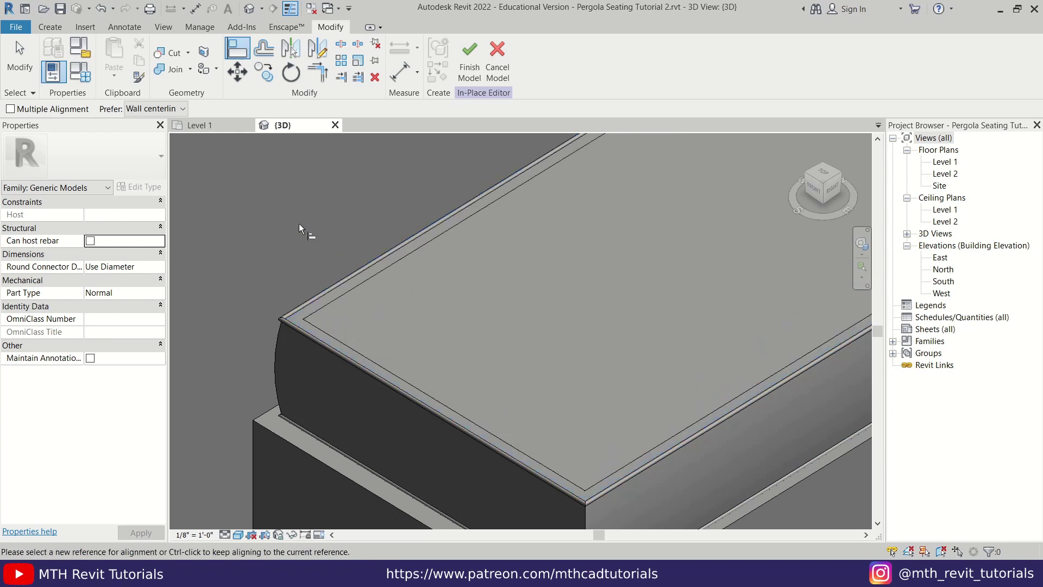
{"action": "scroll", "coordinate": [298, 224], "scroll_direction": "down", "scroll_amount": 3}
{"action": "key", "text": "Escape"}
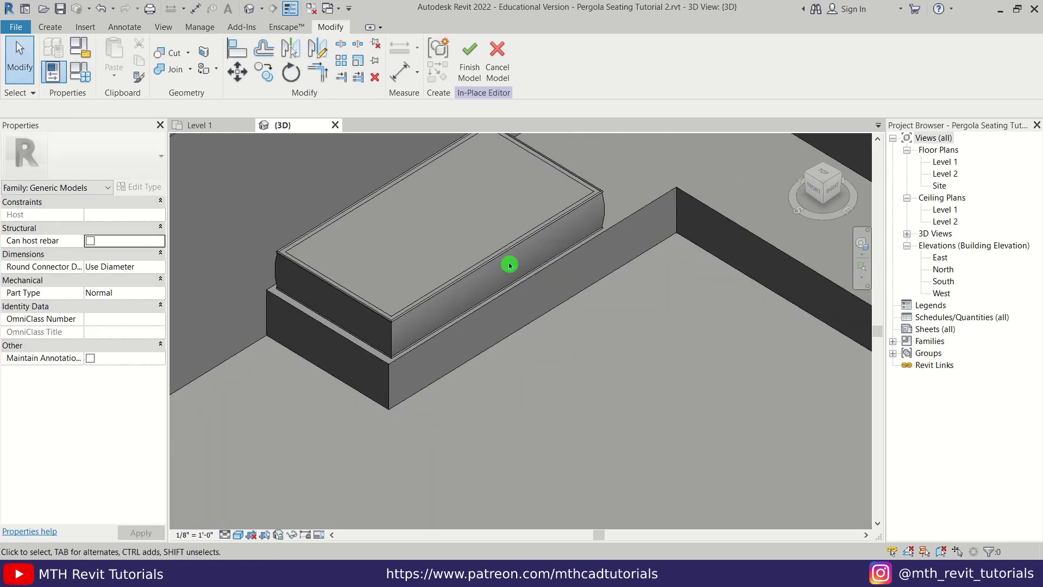
Raise the bottom face of the cushion's fill extrusion to the seat base's top, at 0' 10".
{"action": "left_click", "coordinate": [570, 187]}
{"action": "middle_click_drag", "start_coordinate": [466, 310], "coordinate": [408, 322], "text": "shift"}
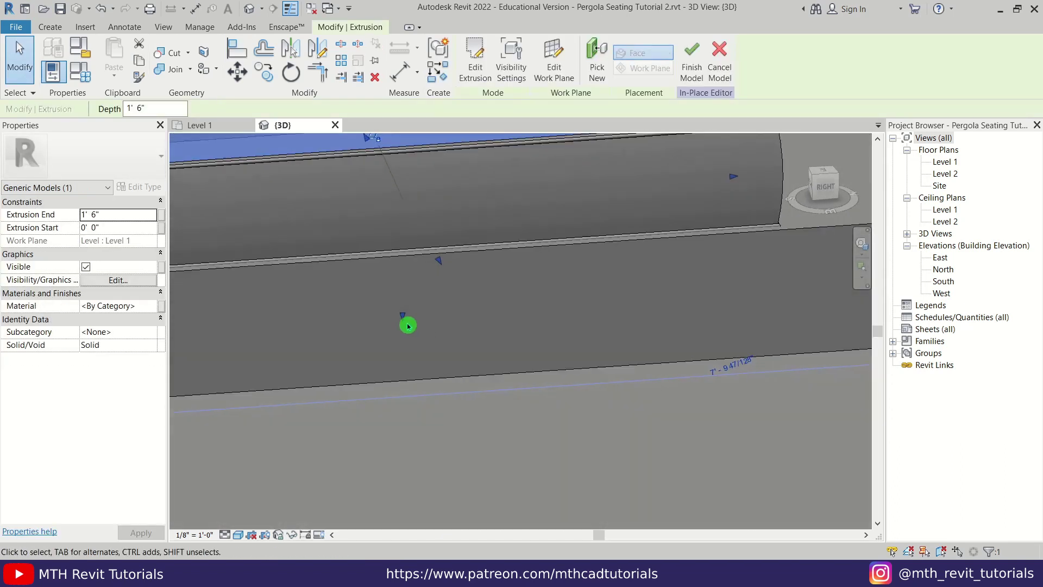
{"action": "left_click_drag", "start_coordinate": [412, 226], "coordinate": [417, 200]}
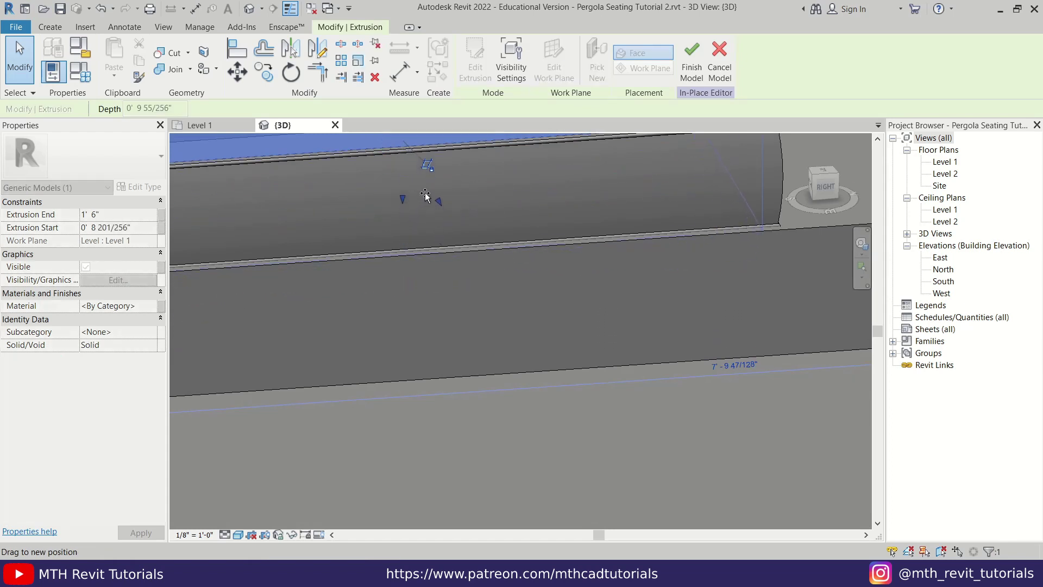
{"action": "left_click", "coordinate": [526, 420]}
{"action": "scroll", "coordinate": [522, 375], "scroll_direction": "down", "scroll_amount": 3}
{"action": "middle_click_drag", "start_coordinate": [470, 372], "coordinate": [524, 413], "text": "shift"}
{"action": "middle_click_drag", "start_coordinate": [389, 427], "coordinate": [484, 491], "text": "shift"}
{"action": "middle_click_drag", "start_coordinate": [433, 421], "coordinate": [410, 289], "text": "shift"}
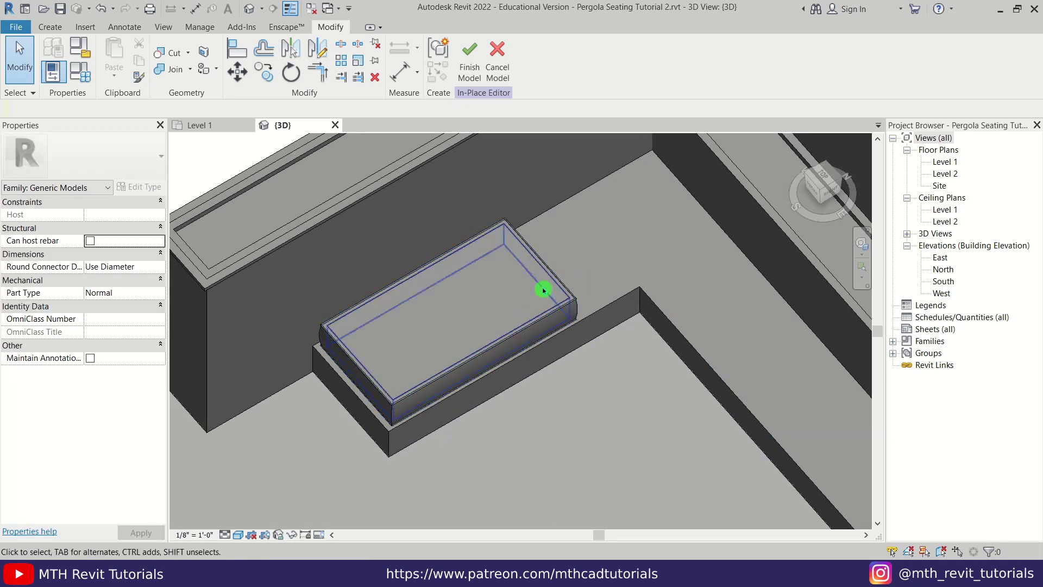
{"action": "scroll", "coordinate": [540, 287], "scroll_direction": "down", "scroll_amount": 2}
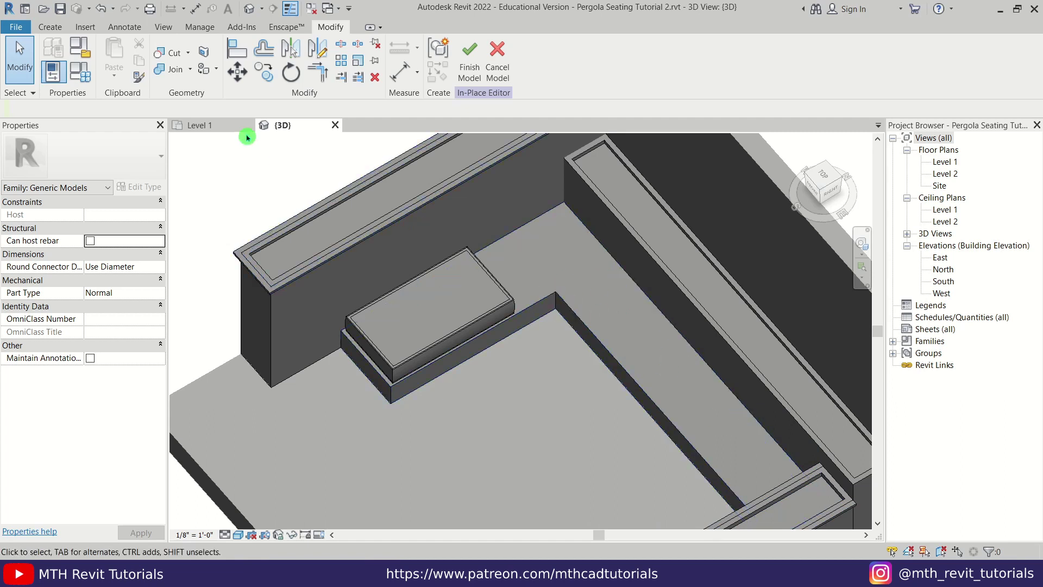
In the Level 1 plan, move the cushion's sweep and extrusion together flush with the seat base's open end and front edge.
{"action": "left_click", "coordinate": [199, 126]}
{"action": "scroll", "coordinate": [437, 323], "scroll_direction": "down", "scroll_amount": 3}
{"action": "left_click_drag", "start_coordinate": [242, 188], "coordinate": [550, 445]}
{"action": "left_click", "coordinate": [238, 73]}
{"action": "scroll", "coordinate": [500, 413], "scroll_direction": "up", "scroll_amount": 5}
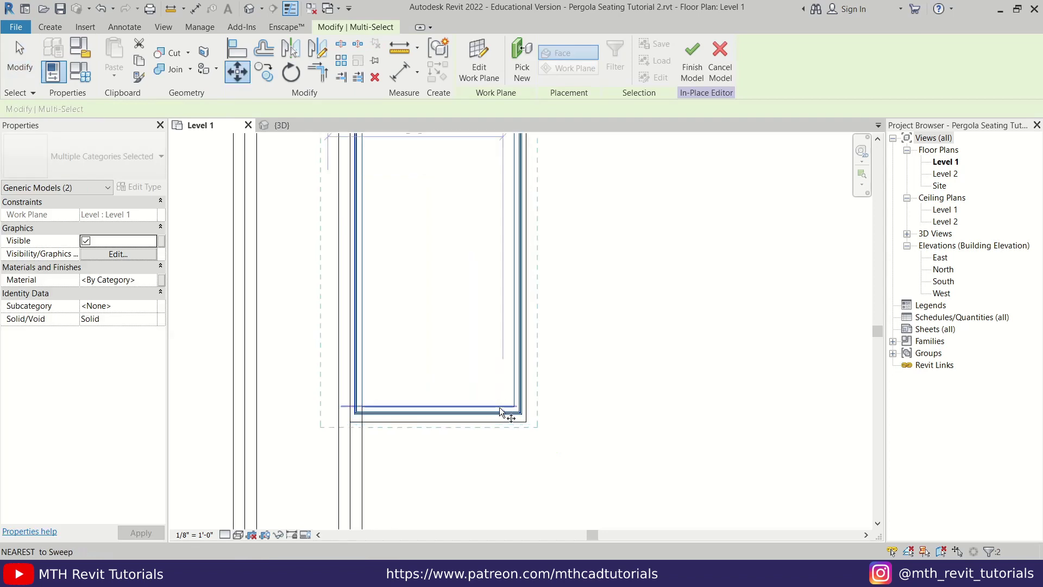
{"action": "left_click", "coordinate": [569, 411]}
{"action": "left_click", "coordinate": [568, 433]}
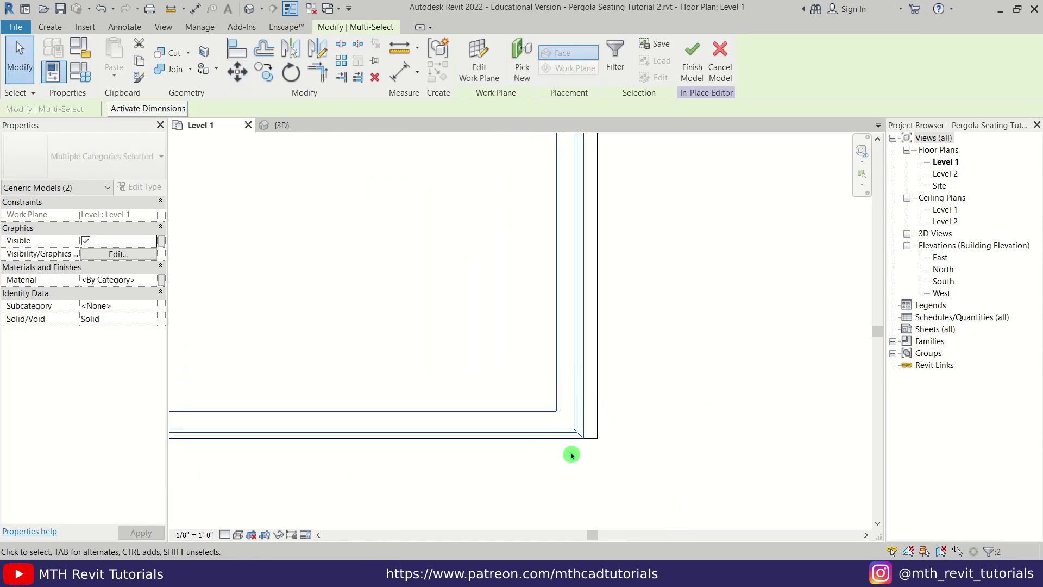
{"action": "key", "text": "Right"}
{"action": "key", "text": "Right"}
{"action": "key", "text": "Right"}
{"action": "key", "text": "Right"}
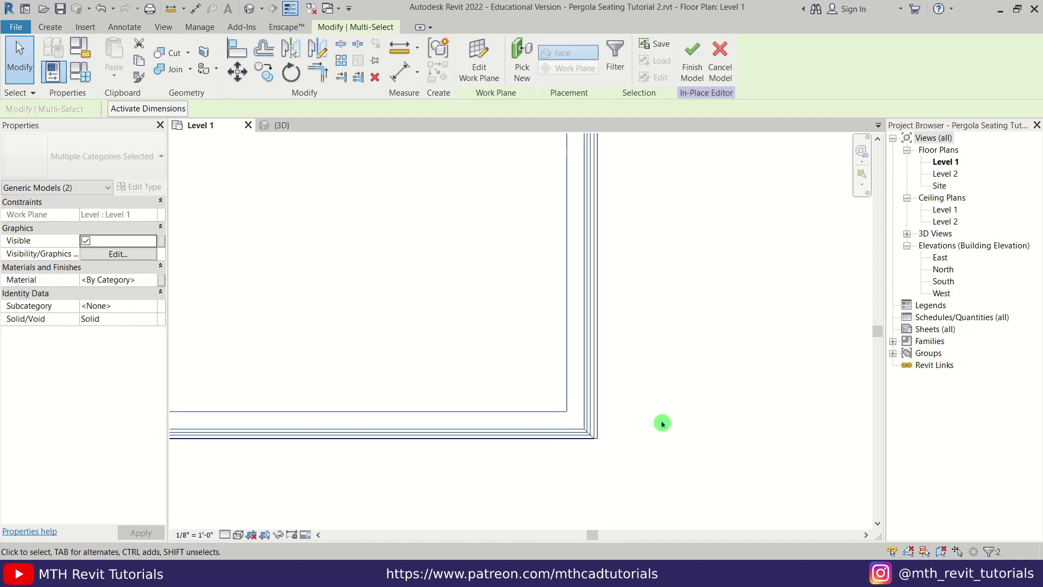
Copy the cushion along the seat base so the copy adjoins the original on its corner side.
{"action": "scroll", "coordinate": [635, 448], "scroll_direction": "down", "scroll_amount": 4}
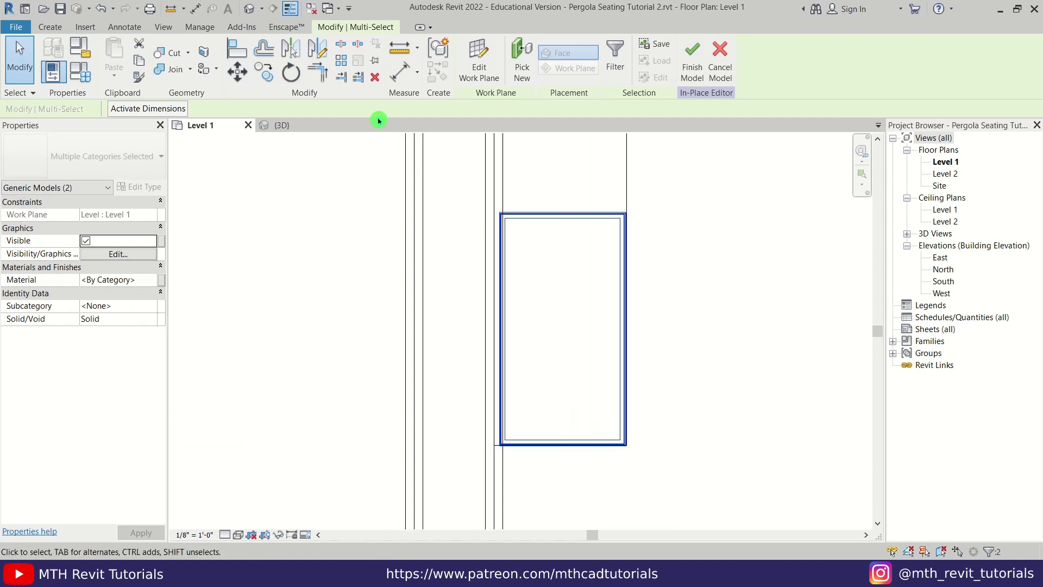
{"action": "left_click", "coordinate": [269, 80]}
{"action": "scroll", "coordinate": [592, 457], "scroll_direction": "up", "scroll_amount": 3}
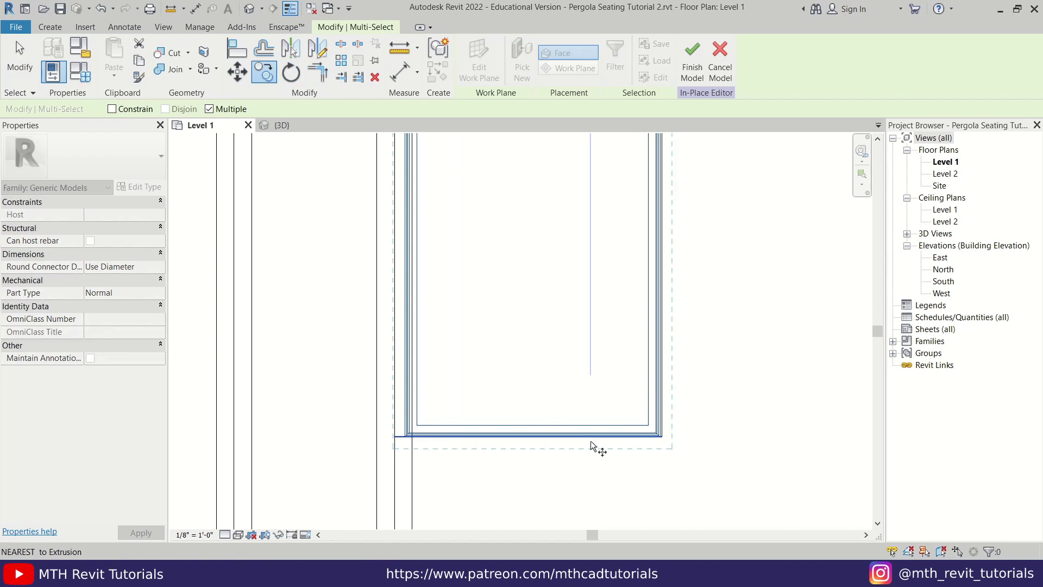
{"action": "left_click", "coordinate": [582, 438]}
{"action": "middle_click_drag", "start_coordinate": [594, 163], "coordinate": [594, 407]}
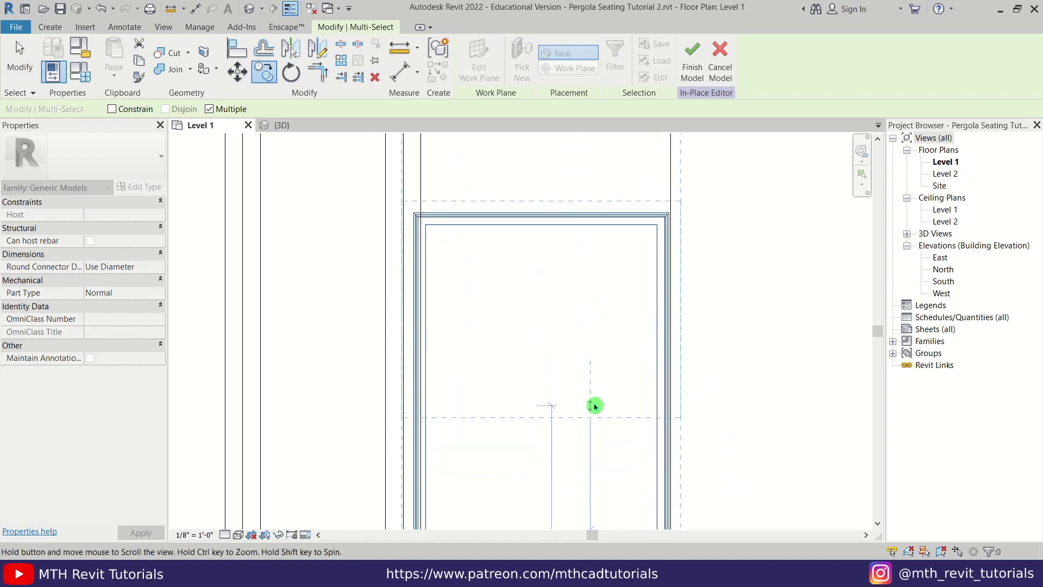
{"action": "scroll", "coordinate": [593, 213], "scroll_direction": "up", "scroll_amount": 3}
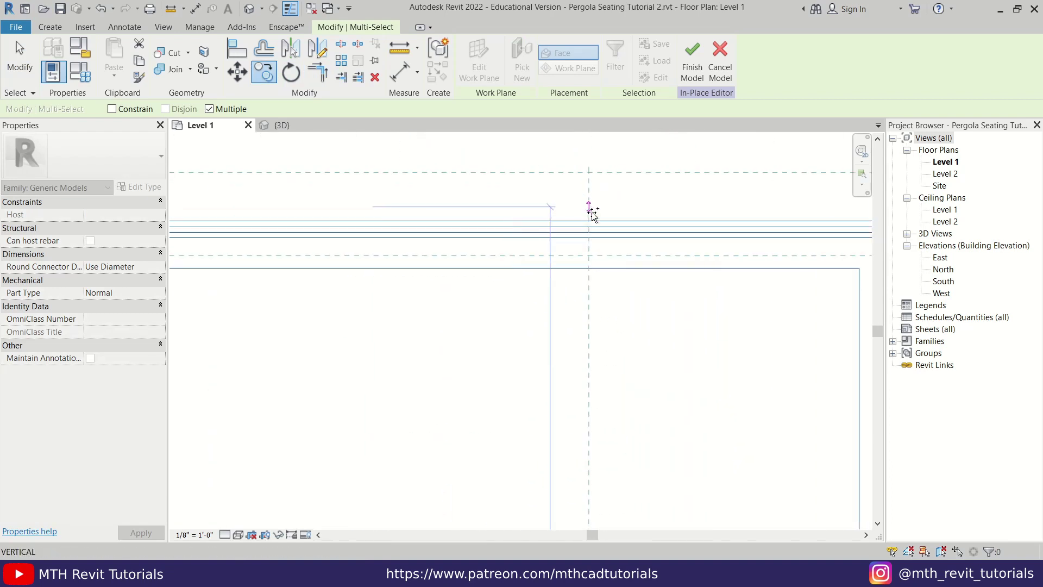
{"action": "left_click", "coordinate": [593, 219]}
{"action": "scroll", "coordinate": [557, 353], "scroll_direction": "down", "scroll_amount": 5}
{"action": "scroll", "coordinate": [571, 221], "scroll_direction": "up", "scroll_amount": 2}
{"action": "key", "text": "Escape"}
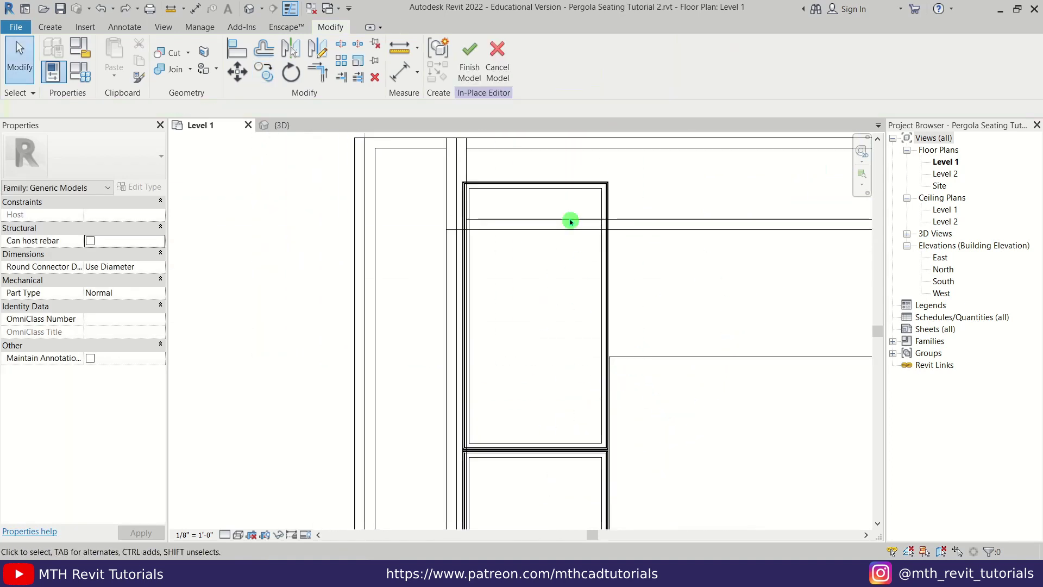
Shorten the copied cushion's extrusion at its corner end so it stops just short of the back planter.
{"action": "left_click", "coordinate": [535, 198]}
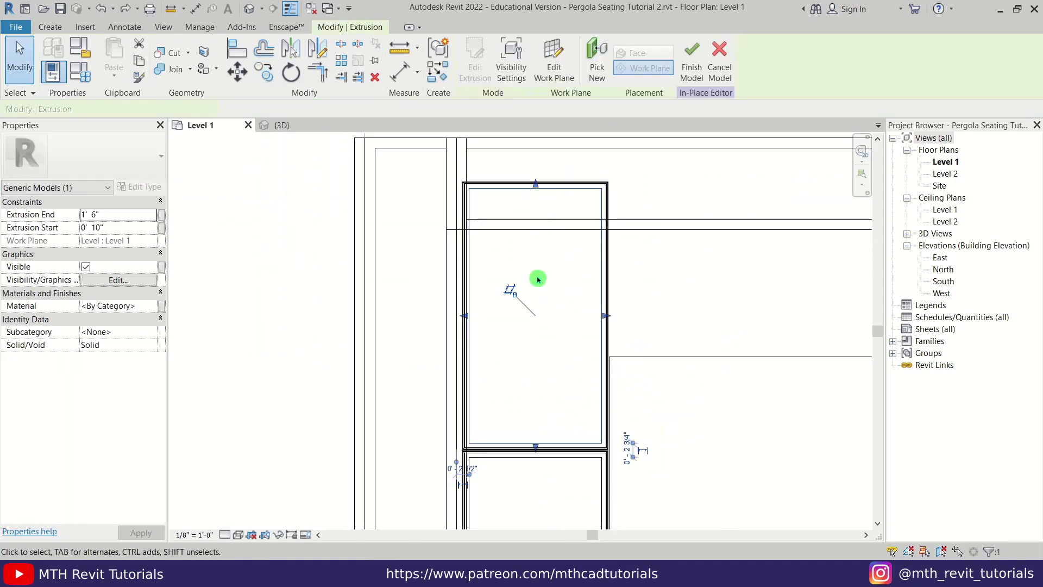
{"action": "scroll", "coordinate": [521, 237], "scroll_direction": "up", "scroll_amount": 2}
{"action": "left_click_drag", "start_coordinate": [538, 170], "coordinate": [540, 237]}
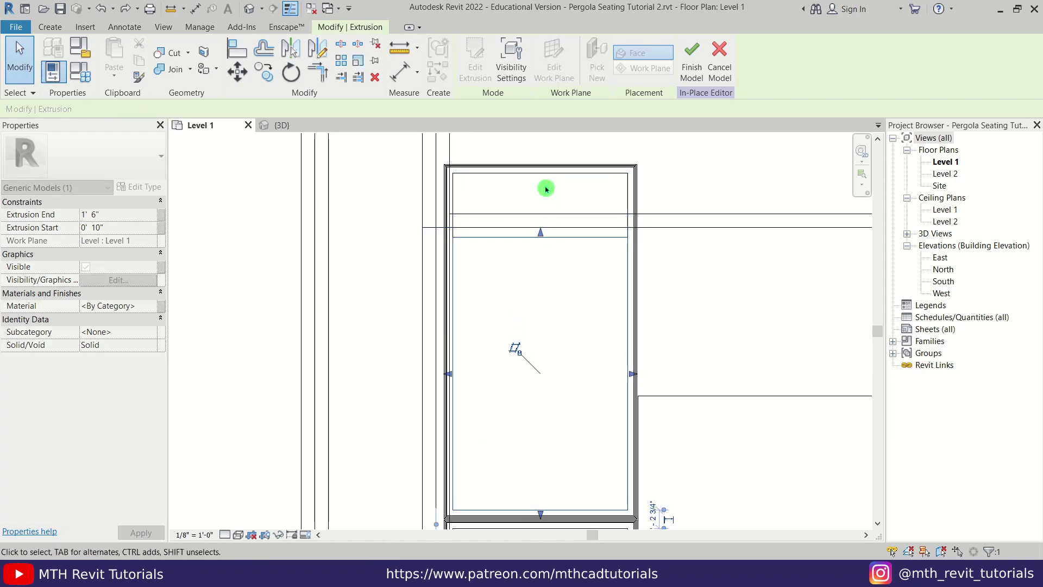
Edit the copied cushion's sweep path, pulling its corner-end line back to the shortened extrusion's edge, and finish the sweep.
{"action": "left_click", "coordinate": [544, 170]}
{"action": "left_click", "coordinate": [481, 76]}
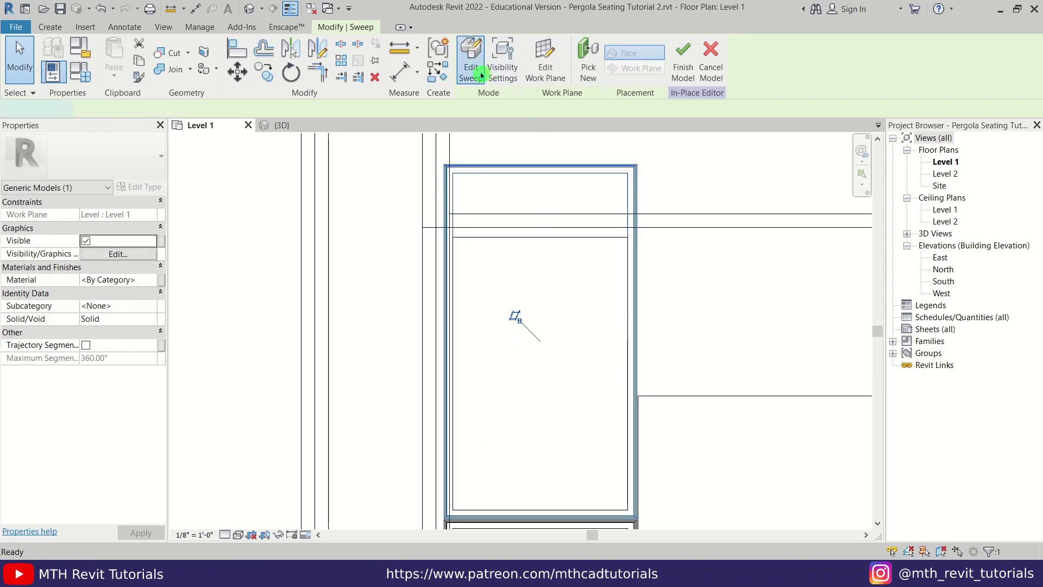
{"action": "left_click", "coordinate": [618, 57]}
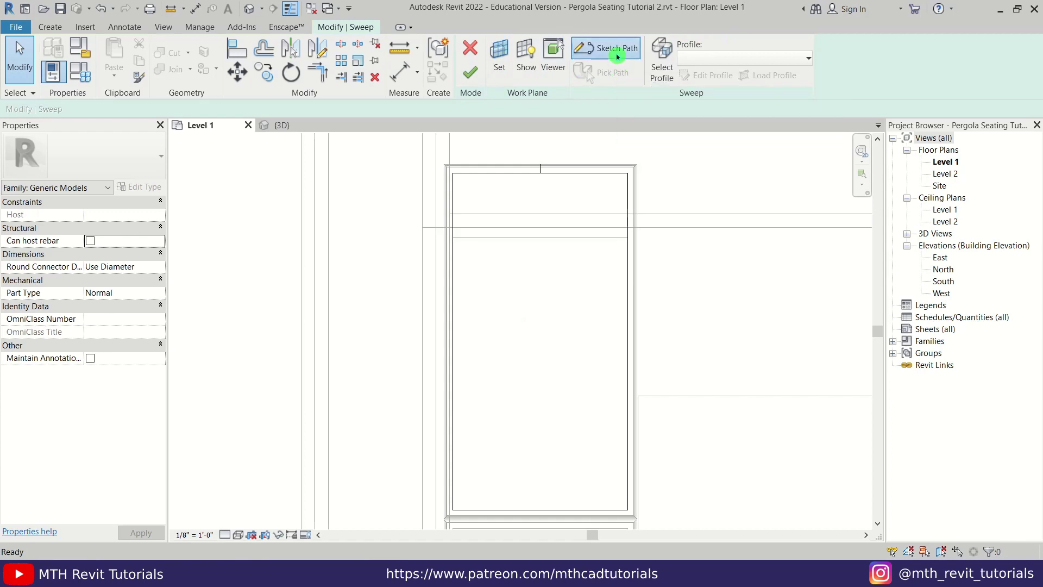
{"action": "scroll", "coordinate": [566, 194], "scroll_direction": "up", "scroll_amount": 2}
{"action": "mouse_move", "coordinate": [565, 163]}
{"action": "left_mouse_down"}
{"action": "mouse_move", "coordinate": [578, 208]}
{"action": "mouse_move", "coordinate": [568, 261]}
{"action": "left_mouse_up"}
{"action": "left_click", "coordinate": [623, 241]}
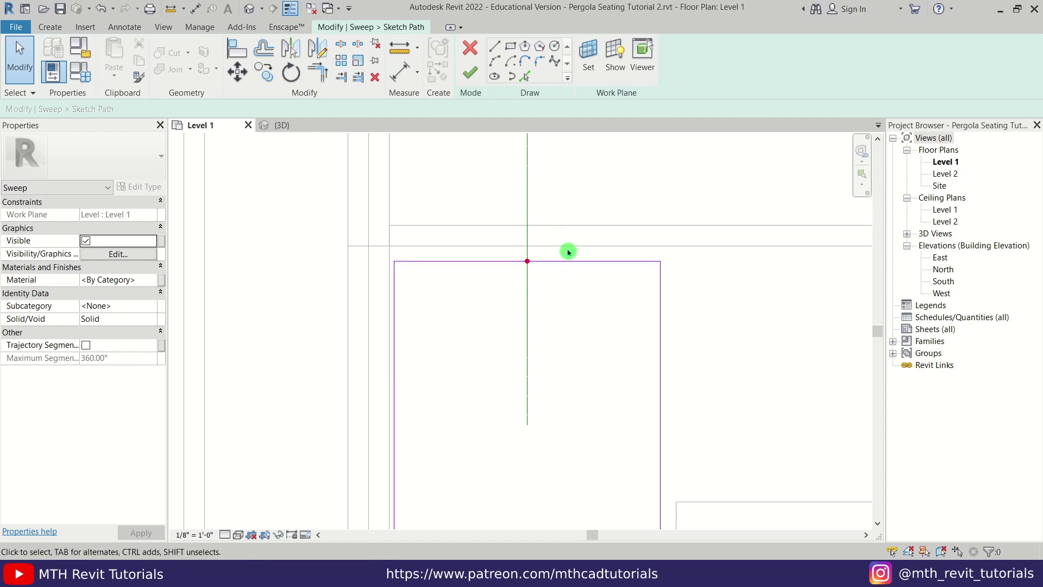
{"action": "left_click", "coordinate": [472, 80]}
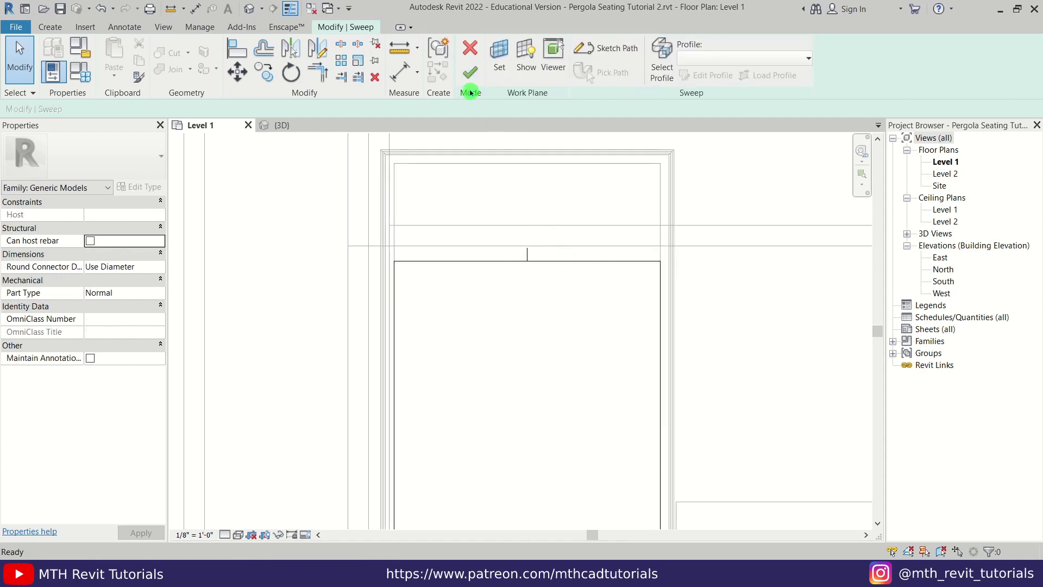
{"action": "left_click", "coordinate": [471, 73]}
Examine the two cushions on the seat base in the 3D view.
{"action": "left_click", "coordinate": [275, 126]}
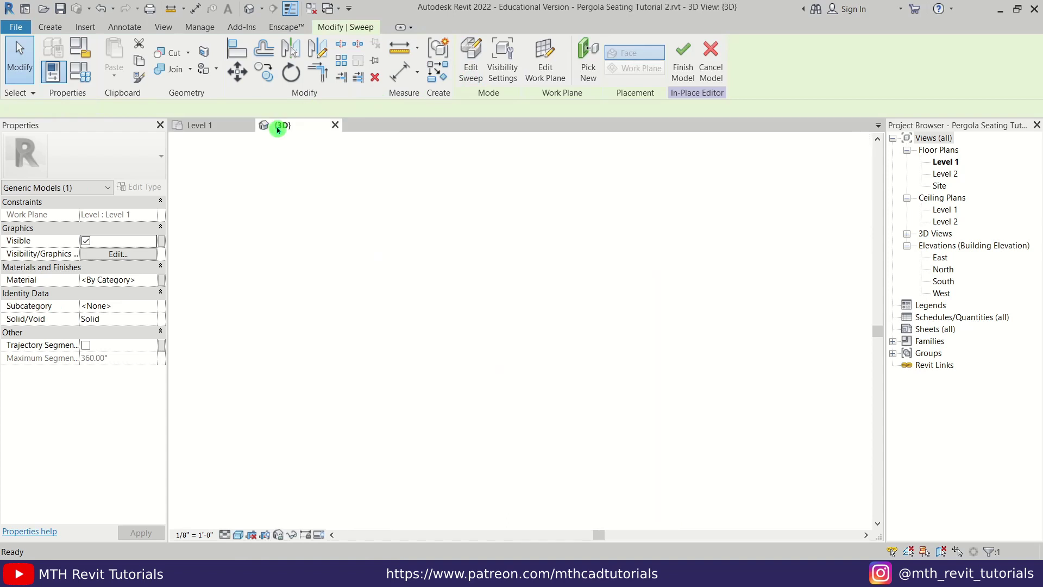
{"action": "key", "text": "Escape"}
{"action": "scroll", "coordinate": [511, 299], "scroll_direction": "up", "scroll_amount": 5}
{"action": "scroll", "coordinate": [492, 231], "scroll_direction": "down", "scroll_amount": 1}
{"action": "middle_click_drag", "start_coordinate": [446, 318], "coordinate": [529, 256]}
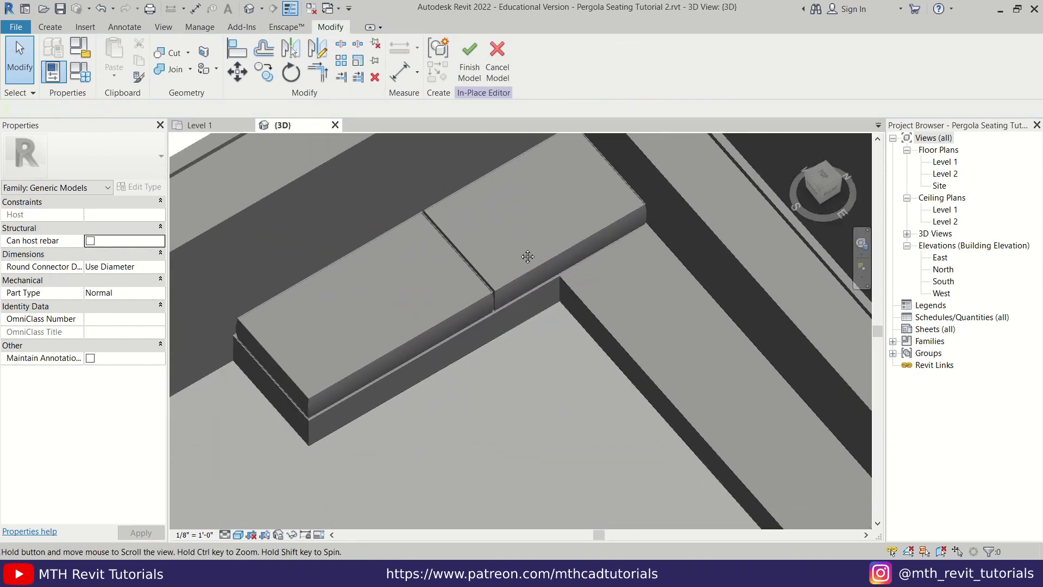
{"action": "scroll", "coordinate": [397, 251], "scroll_direction": "down", "scroll_amount": 3}
{"action": "middle_click_drag", "start_coordinate": [446, 302], "coordinate": [469, 310], "text": "shift"}
{"action": "left_click", "coordinate": [587, 313]}
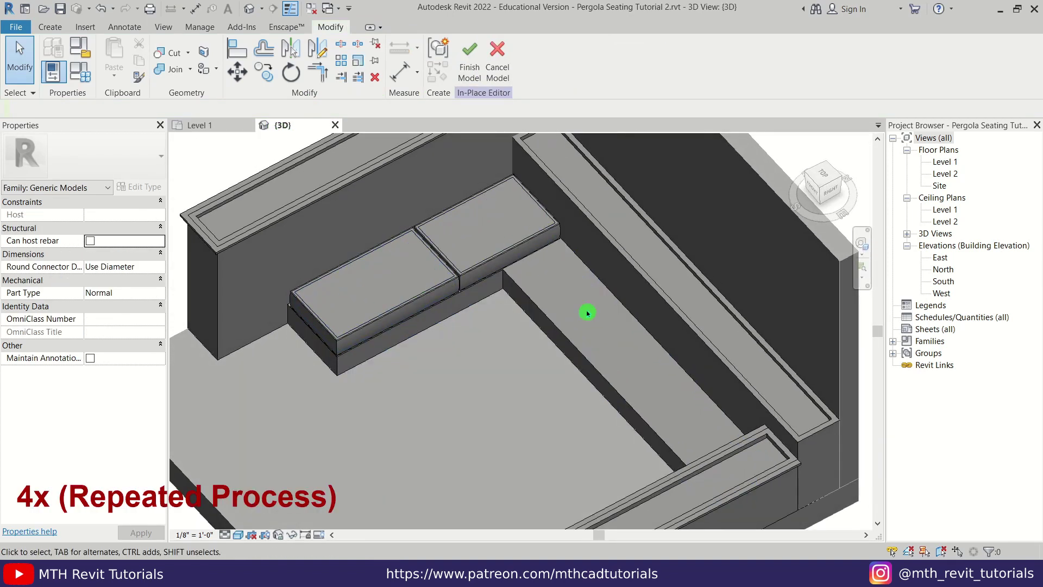
In the Level 1 plan, select the full-length cushion and rotate a copy of it by a quarter turn.
{"action": "left_click", "coordinate": [207, 126]}
{"action": "scroll", "coordinate": [342, 212], "scroll_direction": "down", "scroll_amount": 2}
{"action": "left_click_drag", "start_coordinate": [246, 196], "coordinate": [447, 348]}
{"action": "left_click_drag", "start_coordinate": [231, 298], "coordinate": [496, 473]}
{"action": "left_click", "coordinate": [291, 73]}
{"action": "middle_click_drag", "start_coordinate": [385, 169], "coordinate": [378, 251]}
{"action": "left_click", "coordinate": [372, 179]}
{"action": "scroll", "coordinate": [561, 427], "scroll_direction": "down", "scroll_amount": 1}
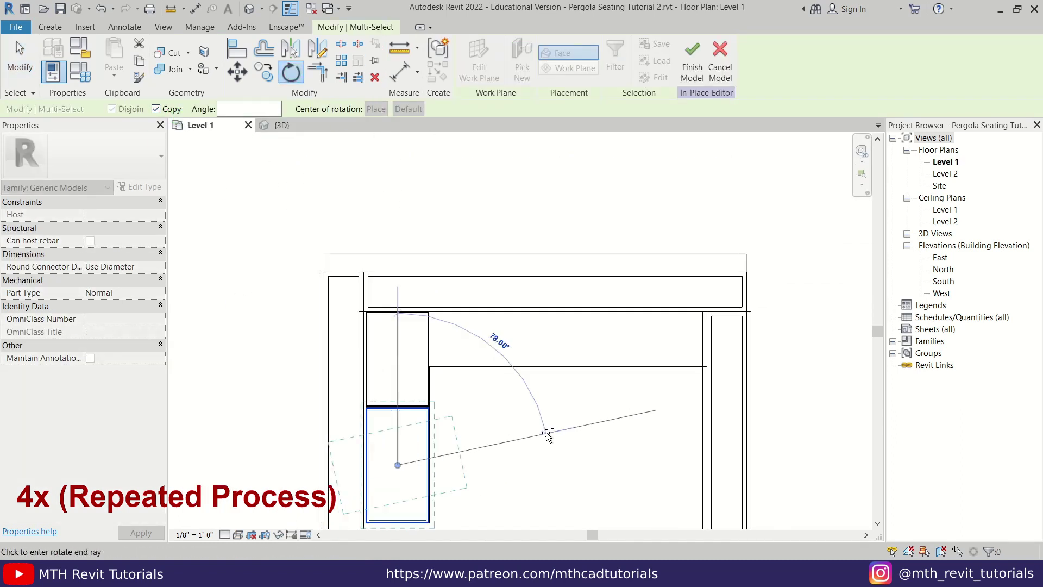
{"action": "left_click", "coordinate": [548, 466]}
Move the rotated cushion onto the back run of the seat base beside the corner cushion, nudging it towards the back planter.
{"action": "left_click_drag", "start_coordinate": [445, 441], "coordinate": [535, 322]}
{"action": "scroll", "coordinate": [521, 353], "scroll_direction": "up", "scroll_amount": 3}
{"action": "key", "text": "Up"}
{"action": "key", "text": "Up"}
Adjust the corner cushion's extrusion edge, edit its sweep path, and finish the sweep.
{"action": "middle_click_drag", "start_coordinate": [236, 278], "coordinate": [408, 260]}
{"action": "left_click", "coordinate": [399, 248]}
{"action": "scroll", "coordinate": [399, 250], "scroll_direction": "up", "scroll_amount": 1}
{"action": "scroll", "coordinate": [389, 252], "scroll_direction": "up", "scroll_amount": 1}
{"action": "left_click_drag", "start_coordinate": [421, 238], "coordinate": [402, 230]}
{"action": "double_click", "coordinate": [385, 242]}
{"action": "left_click", "coordinate": [600, 47]}
{"action": "left_click", "coordinate": [472, 76]}
{"action": "left_click", "coordinate": [472, 76]}
Copy the rotated cushion's sweep and extrusion farther along the back run of the seat base.
{"action": "scroll", "coordinate": [414, 209], "scroll_direction": "down", "scroll_amount": 2}
{"action": "scroll", "coordinate": [545, 290], "scroll_direction": "down", "scroll_amount": 2}
{"action": "left_click_drag", "start_coordinate": [519, 375], "coordinate": [441, 288]}
{"action": "left_click", "coordinate": [264, 72]}
{"action": "left_click", "coordinate": [500, 361]}
{"action": "scroll", "coordinate": [502, 362], "scroll_direction": "up", "scroll_amount": 4}
{"action": "middle_click_drag", "start_coordinate": [587, 366], "coordinate": [454, 370]}
{"action": "left_click", "coordinate": [601, 381]}
{"action": "key", "text": "Escape"}
Make another copy of that cushion so the back run is covered from the corner to the far planter.
{"action": "left_click", "coordinate": [263, 72]}
{"action": "scroll", "coordinate": [548, 264], "scroll_direction": "up", "scroll_amount": 3}
{"action": "left_click", "coordinate": [466, 214]}
{"action": "left_click", "coordinate": [270, 214]}
{"action": "scroll", "coordinate": [362, 314], "scroll_direction": "down", "scroll_amount": 2}
{"action": "key", "text": "Escape"}
{"action": "key", "text": "Escape"}
Shorten the middle cushion's extrusion so it fits the gap between its two neighbours on the back run.
{"action": "left_click", "coordinate": [593, 304]}
{"action": "left_click_drag", "start_coordinate": [569, 326], "coordinate": [418, 325]}
{"action": "scroll", "coordinate": [304, 328], "scroll_direction": "up", "scroll_amount": 3}
{"action": "left_click_drag", "start_coordinate": [294, 321], "coordinate": [321, 326]}
{"action": "scroll", "coordinate": [490, 316], "scroll_direction": "up", "scroll_amount": 2}
{"action": "scroll", "coordinate": [490, 316], "scroll_direction": "down", "scroll_amount": 4}
{"action": "key", "text": "Escape"}
Edit the middle cushion's sweep path, pulling its far end line back to the shortened extrusion, and finish the sweep.
{"action": "double_click", "coordinate": [708, 300]}
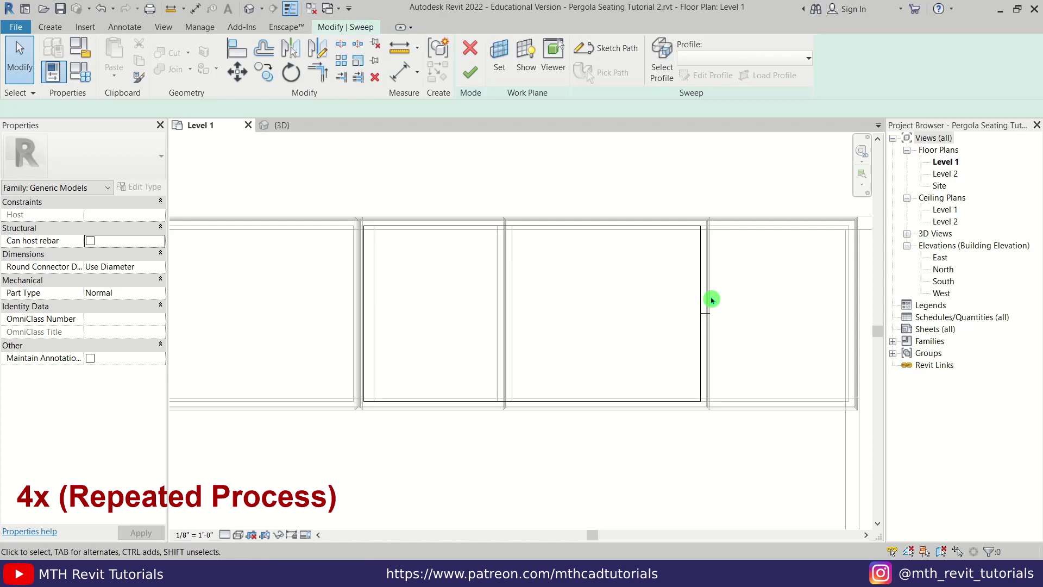
{"action": "left_click", "coordinate": [590, 50]}
{"action": "scroll", "coordinate": [684, 277], "scroll_direction": "up", "scroll_amount": 1}
{"action": "left_click_drag", "start_coordinate": [705, 278], "coordinate": [438, 279]}
{"action": "left_click", "coordinate": [474, 76]}
{"action": "left_click", "coordinate": [473, 76]}
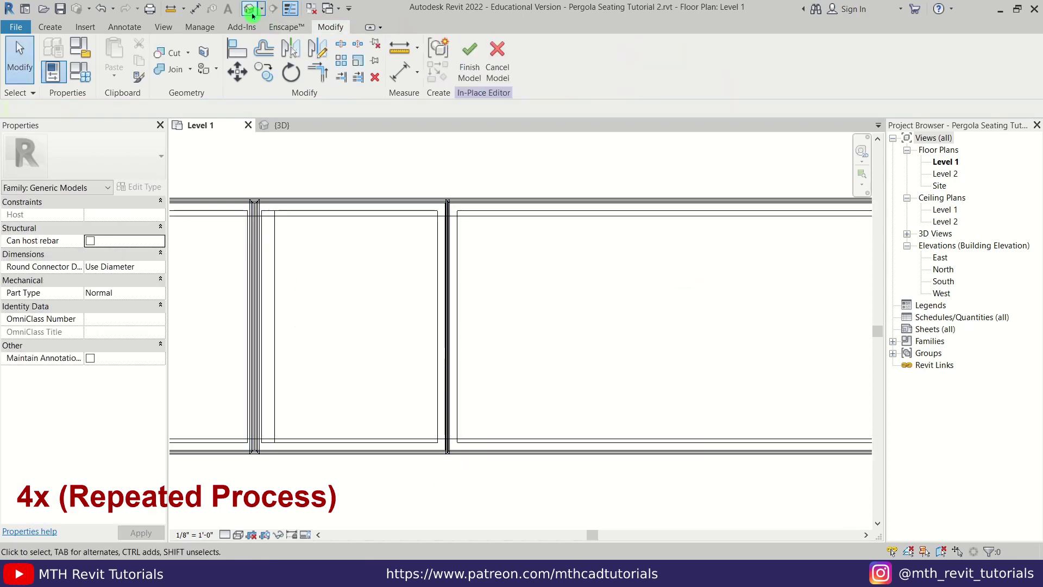
In the 3D view, align the middle cushion's extrusion edge with the inner edge of its sweep.
{"action": "left_click", "coordinate": [250, 9]}
{"action": "scroll", "coordinate": [603, 315], "scroll_direction": "up", "scroll_amount": 2}
{"action": "middle_click_drag", "start_coordinate": [603, 315], "coordinate": [540, 256], "text": "shift"}
{"action": "key", "text": "a"}
{"action": "key", "text": "l"}
{"action": "scroll", "coordinate": [535, 263], "scroll_direction": "up", "scroll_amount": 2}
{"action": "left_click", "coordinate": [547, 240]}
{"action": "left_click", "coordinate": [533, 273]}
{"action": "key", "text": "Escape"}
{"action": "key", "text": "Escape"}
{"action": "scroll", "coordinate": [533, 326], "scroll_direction": "down", "scroll_amount": 7}
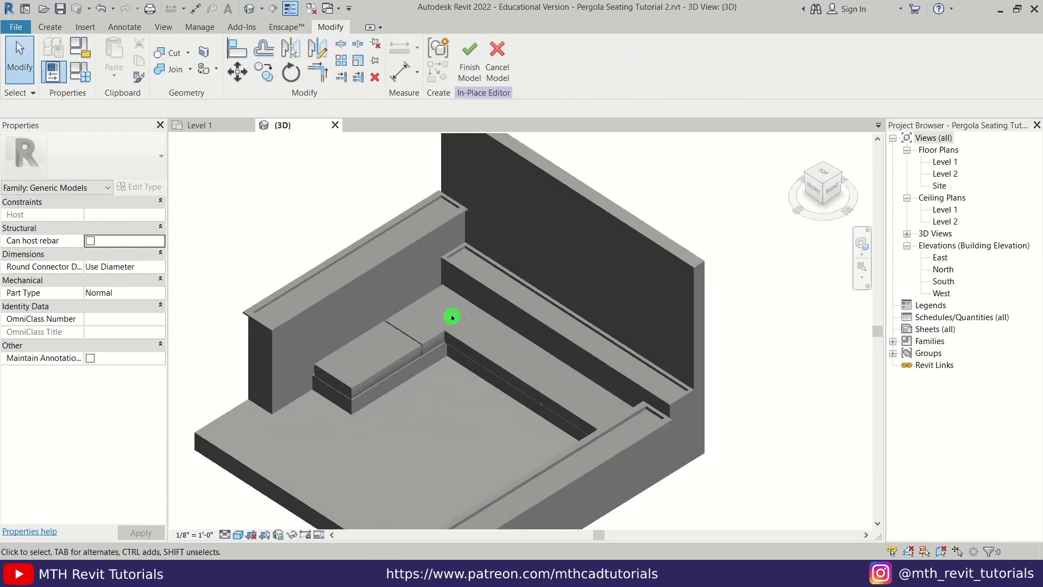
{"action": "middle_click_drag", "start_coordinate": [453, 338], "coordinate": [449, 333]}
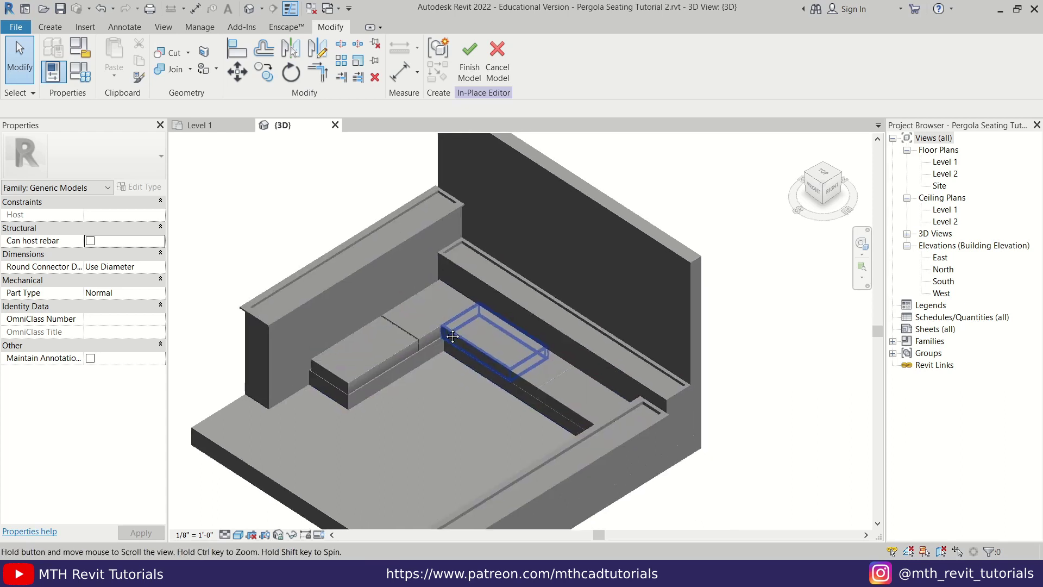
{"action": "scroll", "coordinate": [455, 311], "scroll_direction": "down", "scroll_amount": 1}
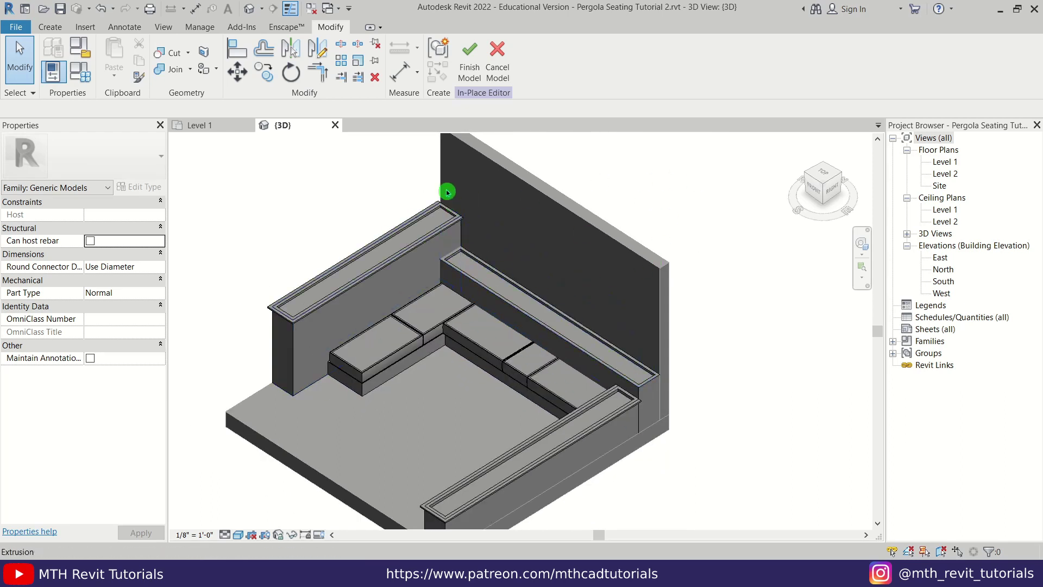
In the Level 1 plan, start a sweep and sketch a rectangular path offset 2" inward from the floor's front corner to the back wall's opposite corner.
{"action": "left_click", "coordinate": [201, 125]}
{"action": "left_click", "coordinate": [50, 27]}
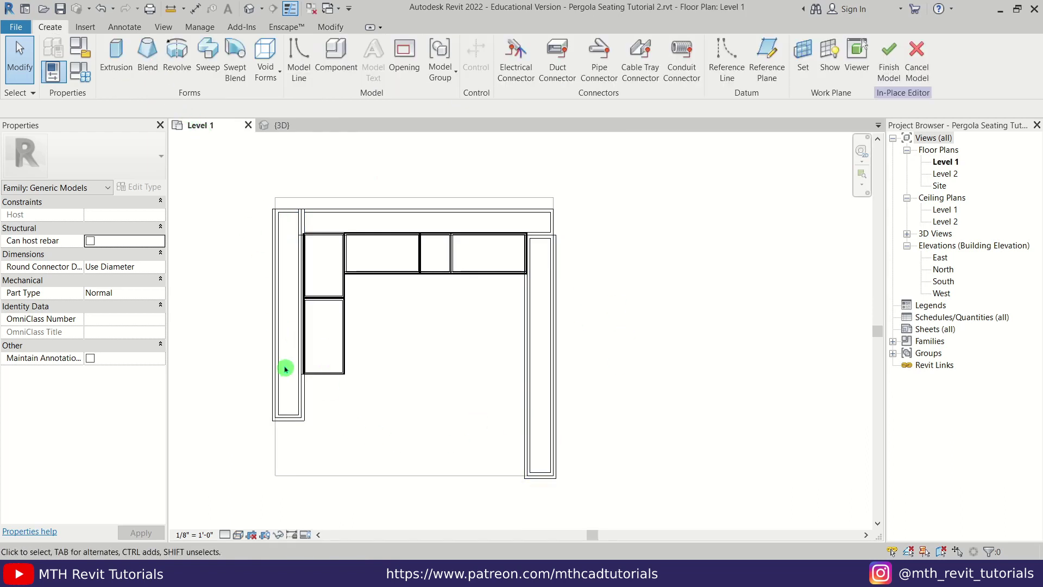
{"action": "left_click", "coordinate": [215, 57]}
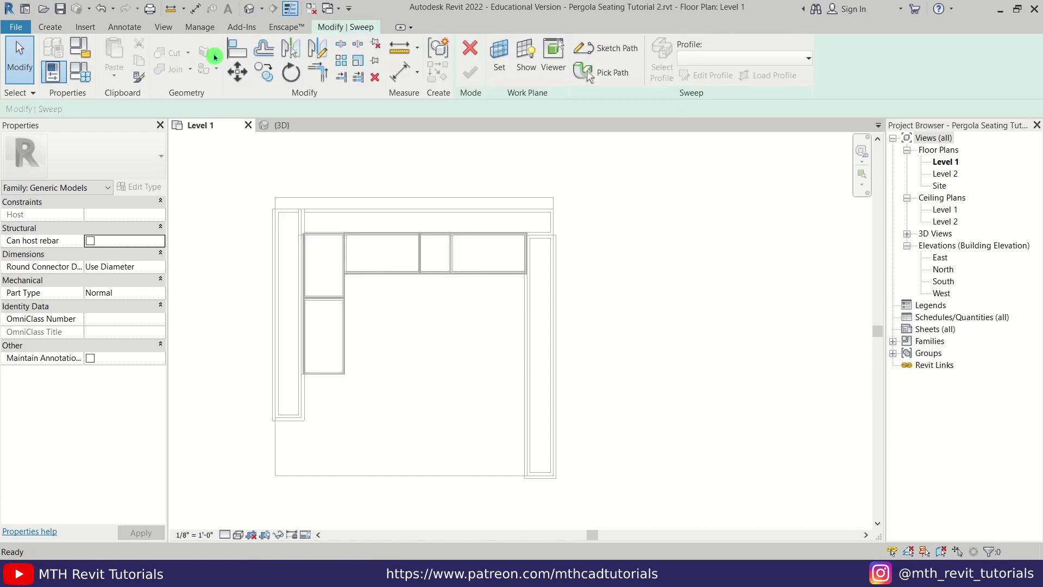
{"action": "left_click", "coordinate": [600, 49]}
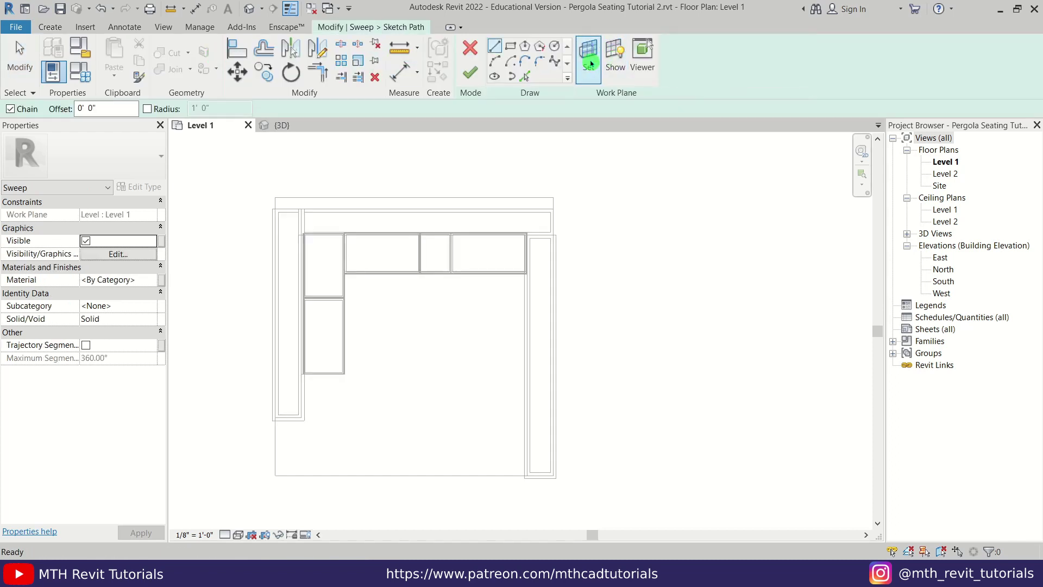
{"action": "left_click", "coordinate": [514, 50]}
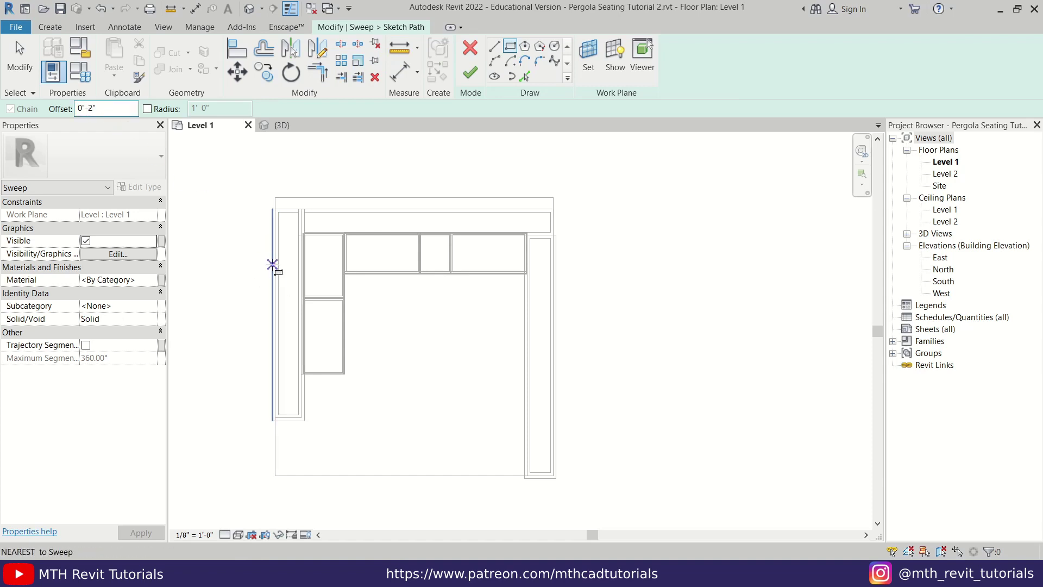
{"action": "left_click", "coordinate": [88, 140]}
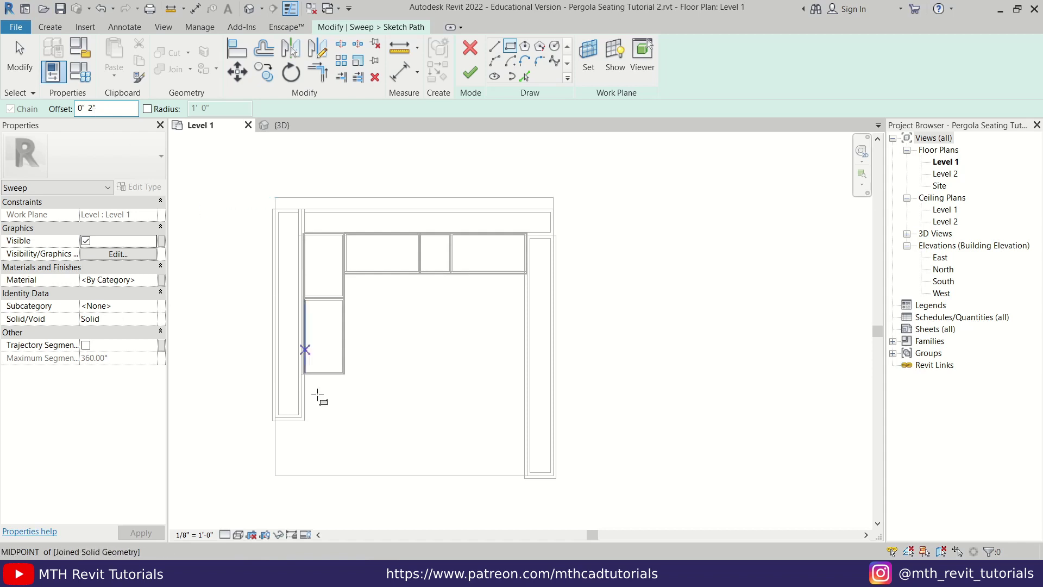
{"action": "left_click", "coordinate": [275, 476]}
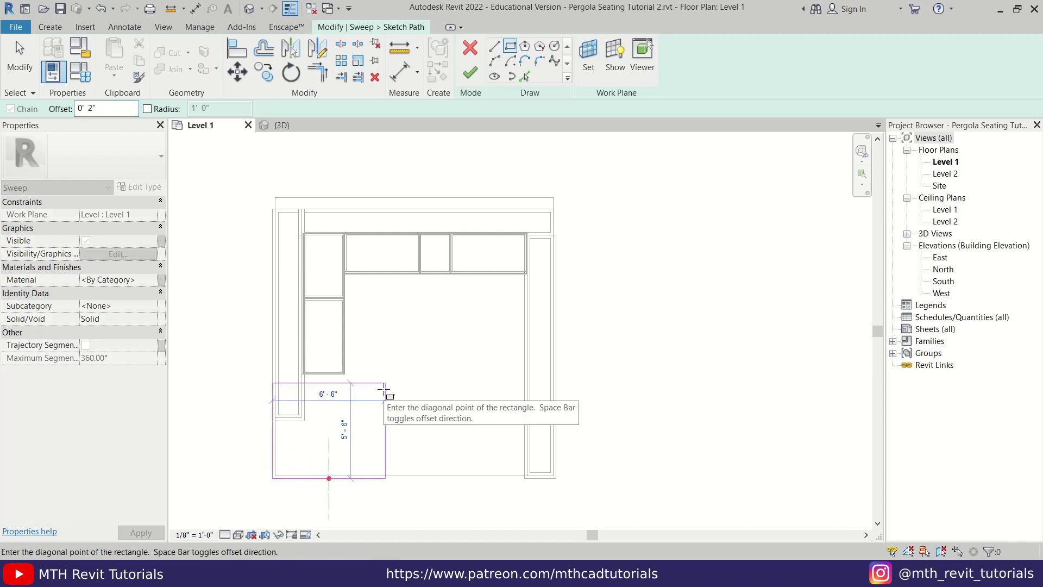
{"action": "scroll", "coordinate": [553, 231], "scroll_direction": "up", "scroll_amount": 2}
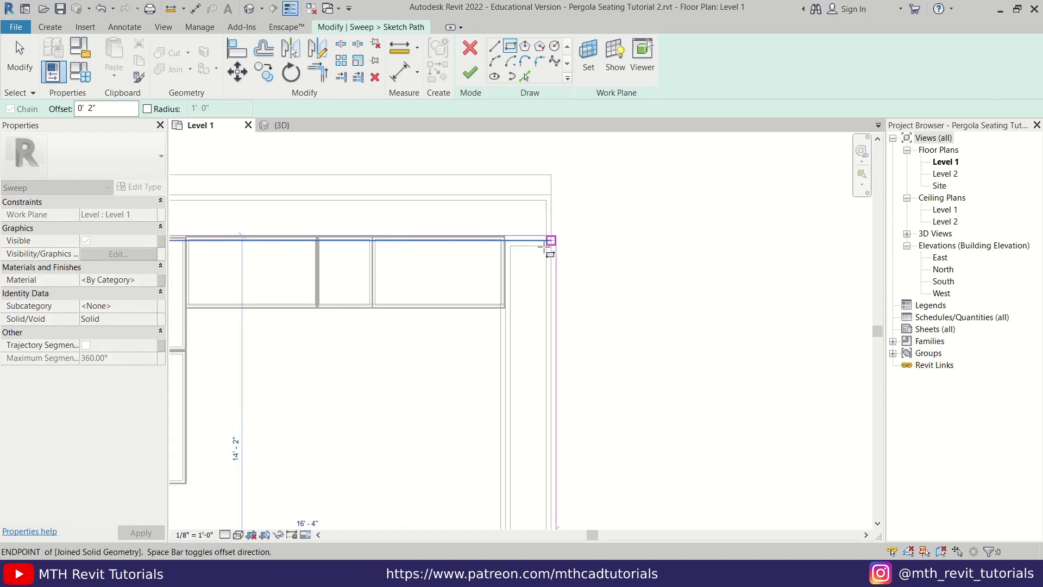
{"action": "scroll", "coordinate": [547, 210], "scroll_direction": "up", "scroll_amount": 2}
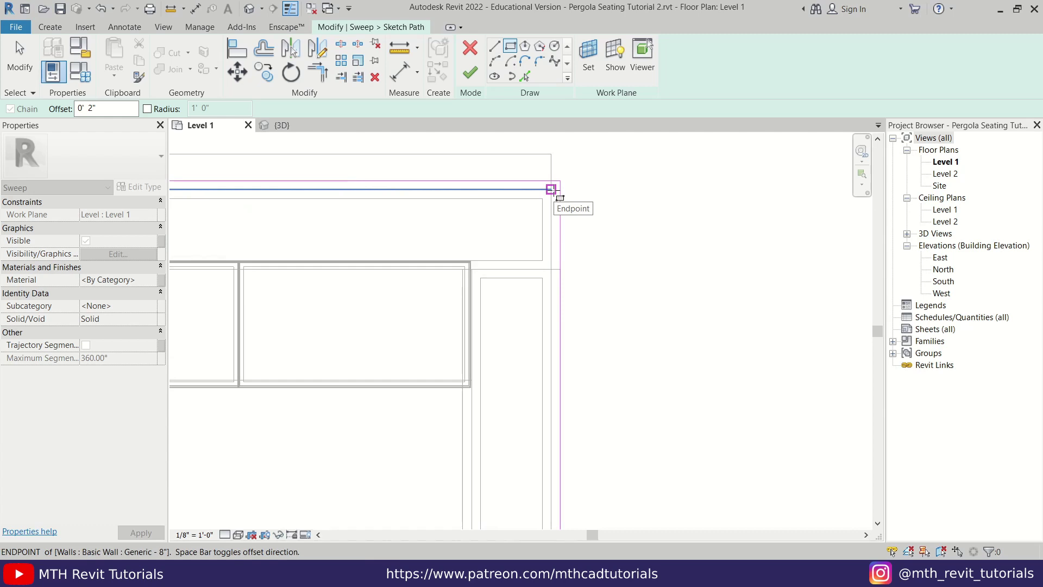
{"action": "key", "text": "space"}
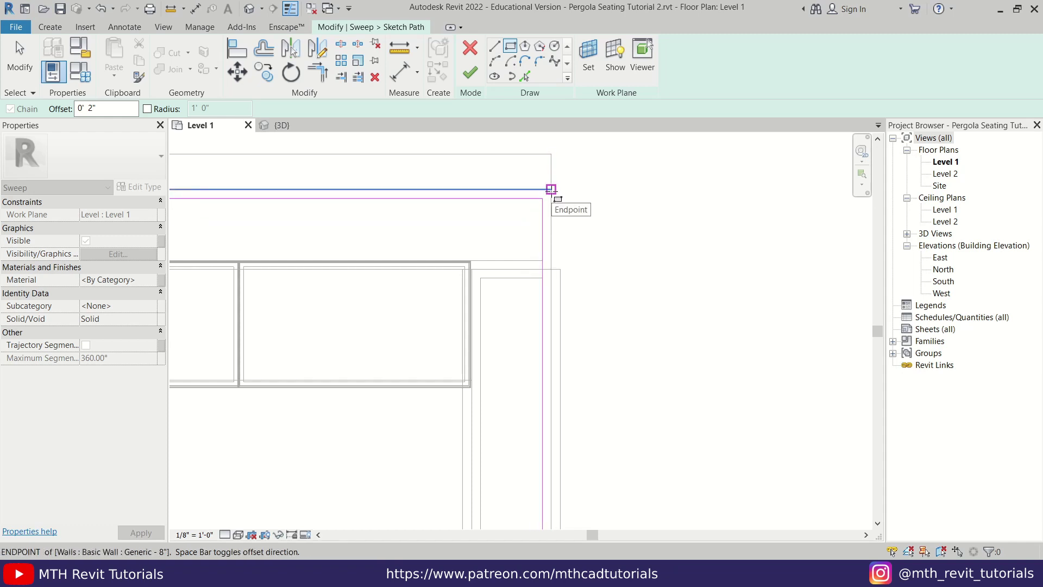
{"action": "left_click", "coordinate": [551, 190]}
{"action": "scroll", "coordinate": [552, 216], "scroll_direction": "down", "scroll_amount": 4}
{"action": "key", "text": "Escape"}
{"action": "key", "text": "Escape"}
{"action": "scroll", "coordinate": [577, 277], "scroll_direction": "up", "scroll_amount": 1}
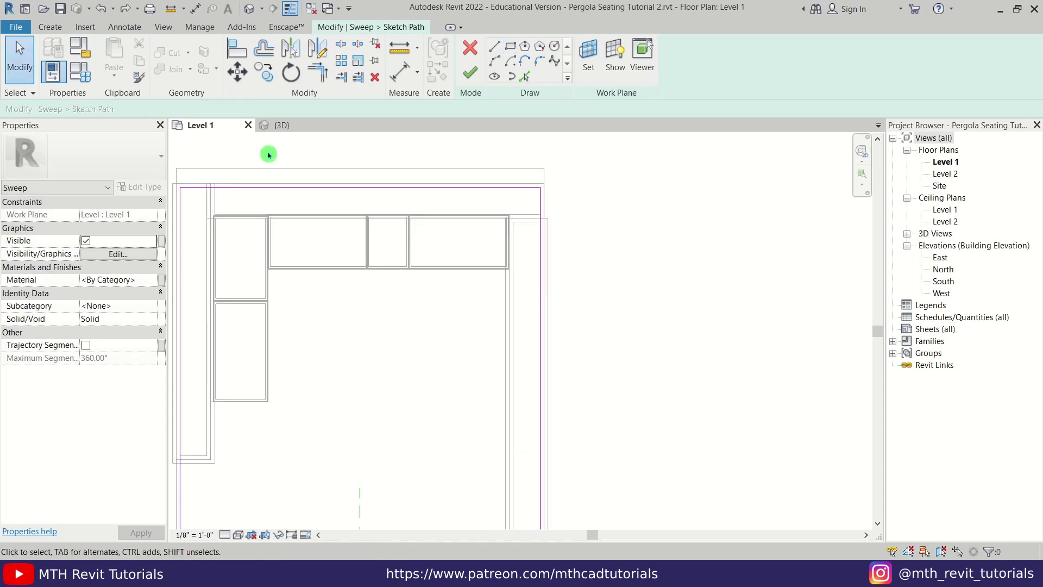
In the 3D view, move the sweep's profile plane to the path's right-hand side, face it from the front and finish the path.
{"action": "left_click", "coordinate": [281, 126]}
{"action": "mouse_move", "coordinate": [358, 375]}
{"action": "middle_mouse_down", "text": "shift"}
{"action": "mouse_move", "coordinate": [407, 373]}
{"action": "mouse_move", "coordinate": [362, 375]}
{"action": "middle_mouse_up", "text": "shift"}
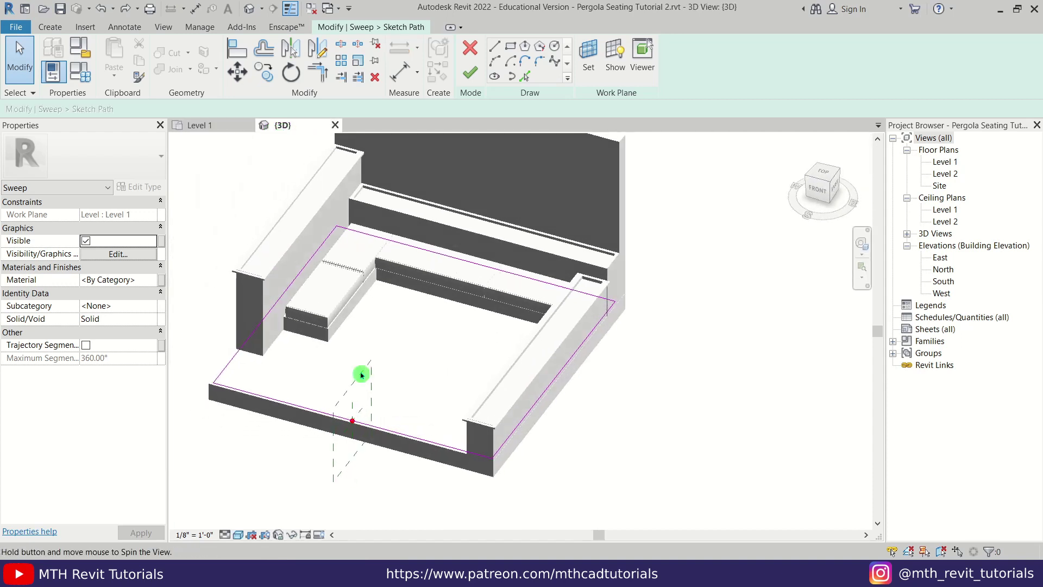
{"action": "left_click_drag", "start_coordinate": [351, 387], "coordinate": [559, 372]}
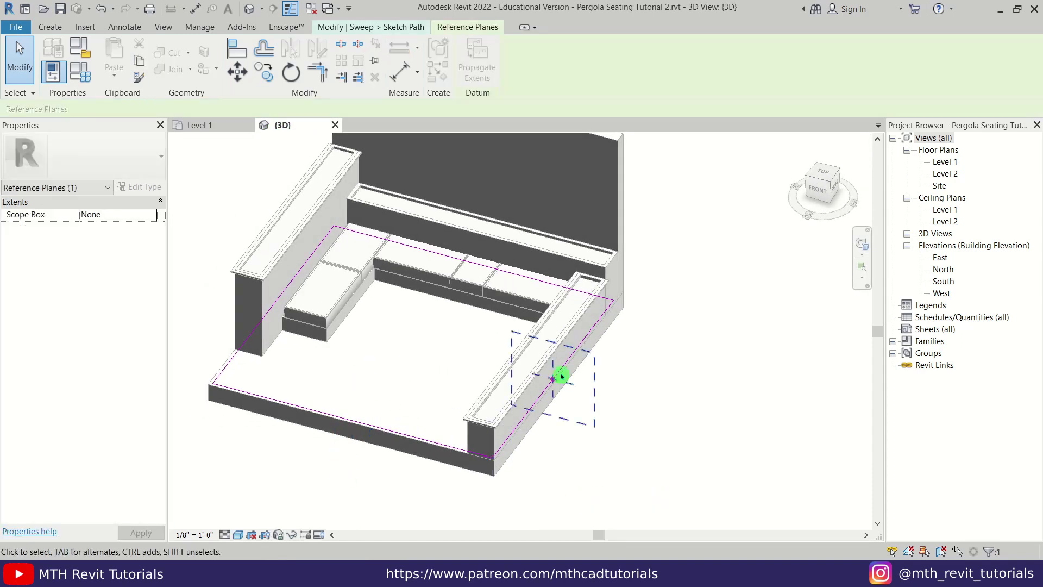
{"action": "left_click", "coordinate": [823, 193]}
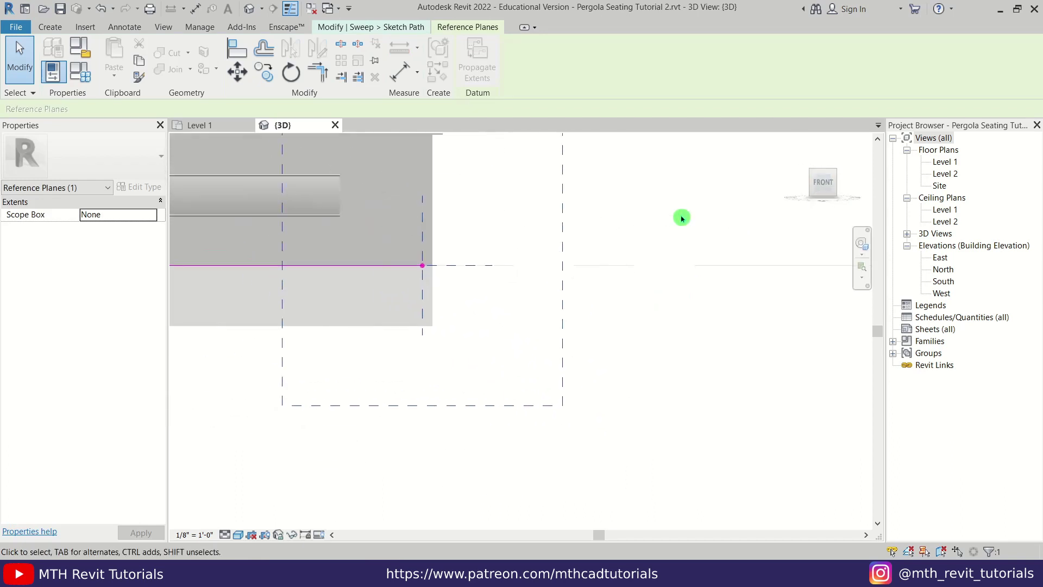
{"action": "middle_click_drag", "start_coordinate": [551, 247], "coordinate": [545, 379]}
{"action": "scroll", "coordinate": [543, 371], "scroll_direction": "down", "scroll_amount": 2}
{"action": "left_click", "coordinate": [541, 259]}
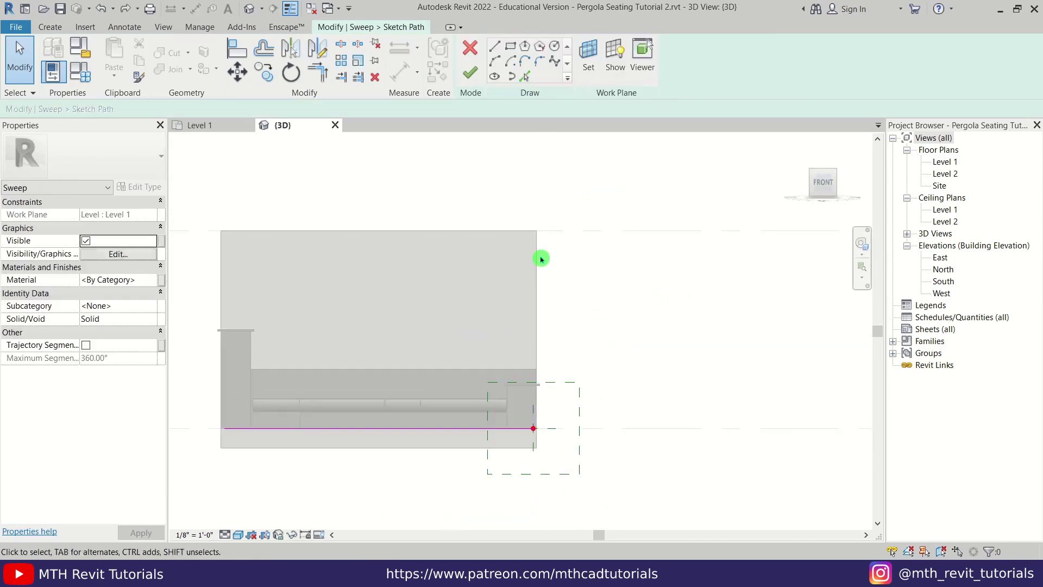
{"action": "left_click", "coordinate": [471, 78]}
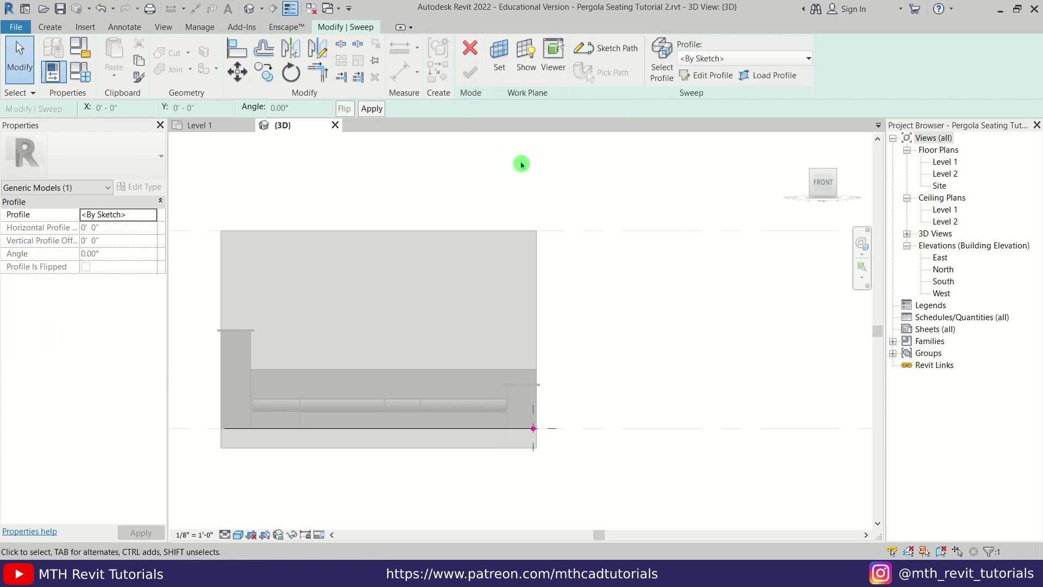
Edit the sweep profile and sketch a rectangle about 3" by 11" outward and down from the back wall's upper right corner.
{"action": "left_click", "coordinate": [709, 76]}
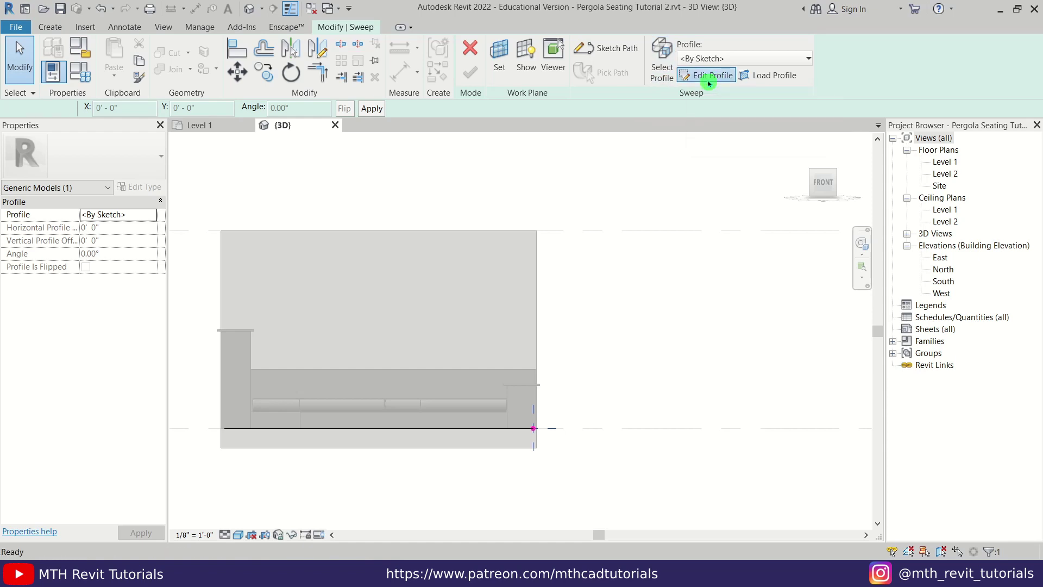
{"action": "left_click", "coordinate": [509, 51]}
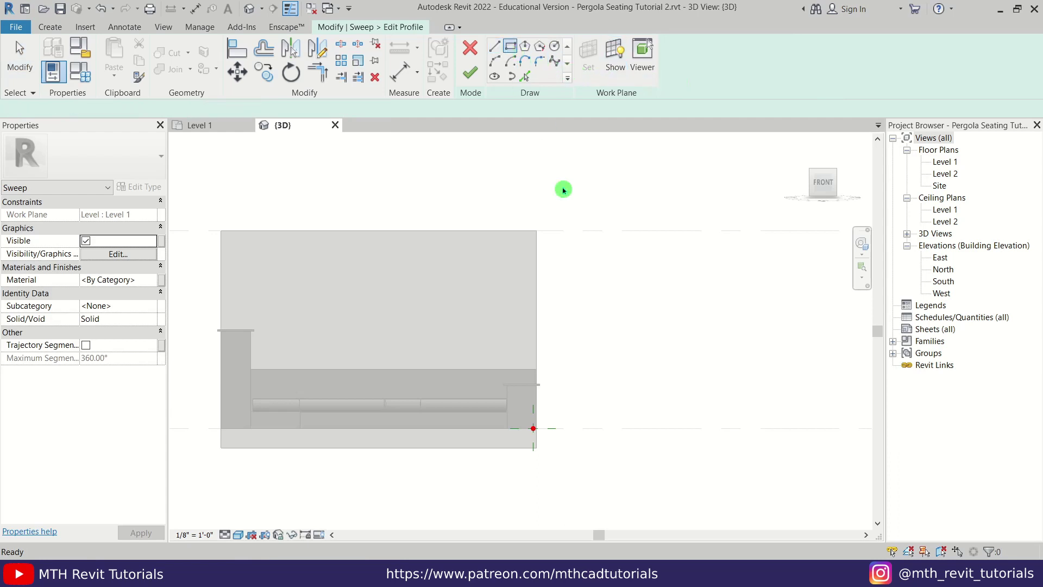
{"action": "scroll", "coordinate": [535, 231], "scroll_direction": "up", "scroll_amount": 5}
{"action": "left_click", "coordinate": [528, 233]}
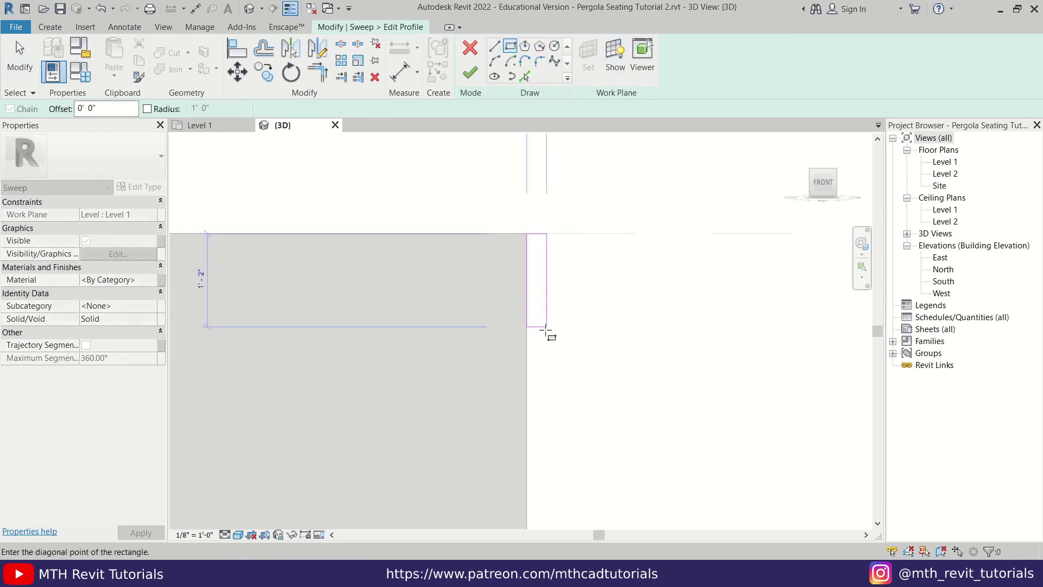
{"action": "left_click", "coordinate": [547, 308]}
{"action": "key", "text": "Escape"}
{"action": "key", "text": "Escape"}
Set the profile rectangle's width to 2" and its height to 8".
{"action": "left_click", "coordinate": [546, 284]}
{"action": "scroll", "coordinate": [539, 233], "scroll_direction": "up", "scroll_amount": 2}
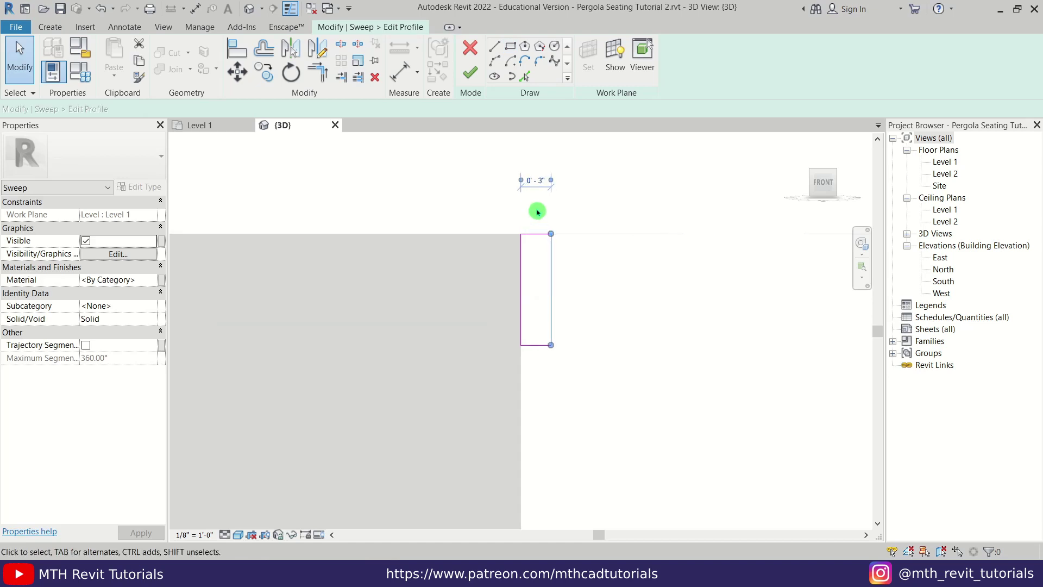
{"action": "left_click", "coordinate": [539, 184]}
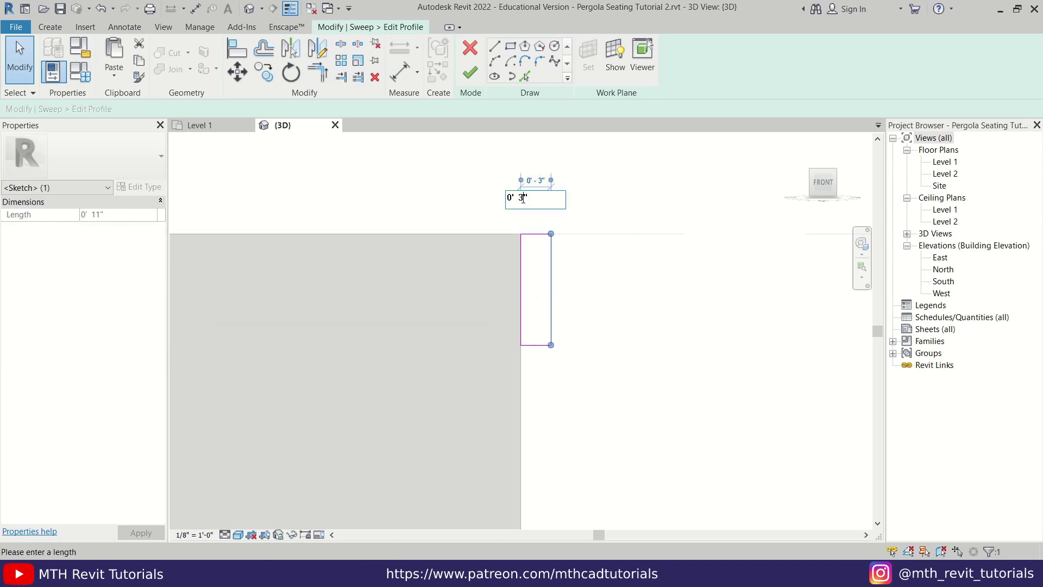
{"action": "type", "text": "2"}
{"action": "key", "text": "Return"}
{"action": "left_click", "coordinate": [523, 345]}
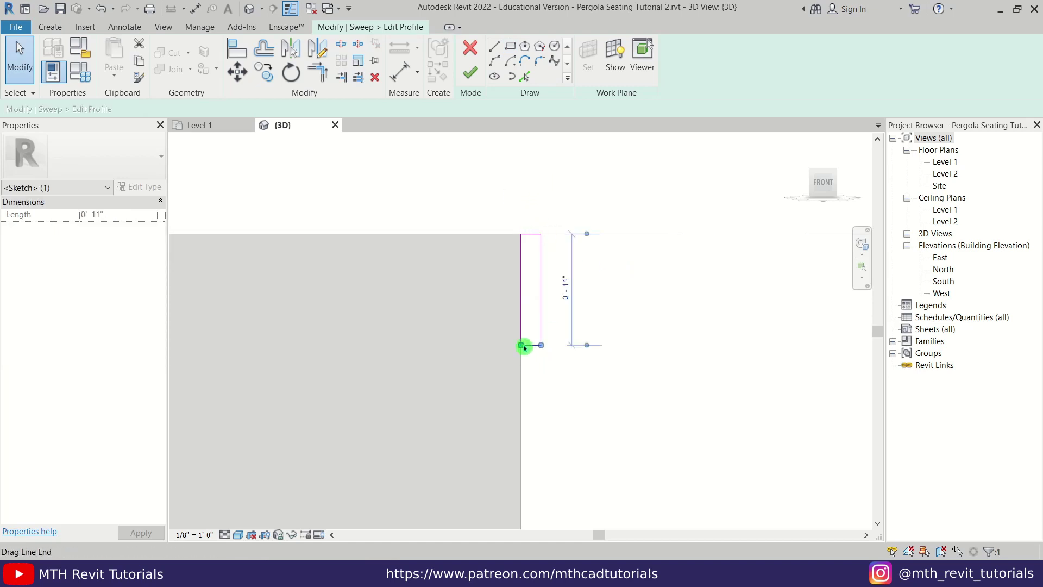
{"action": "left_click", "coordinate": [565, 284]}
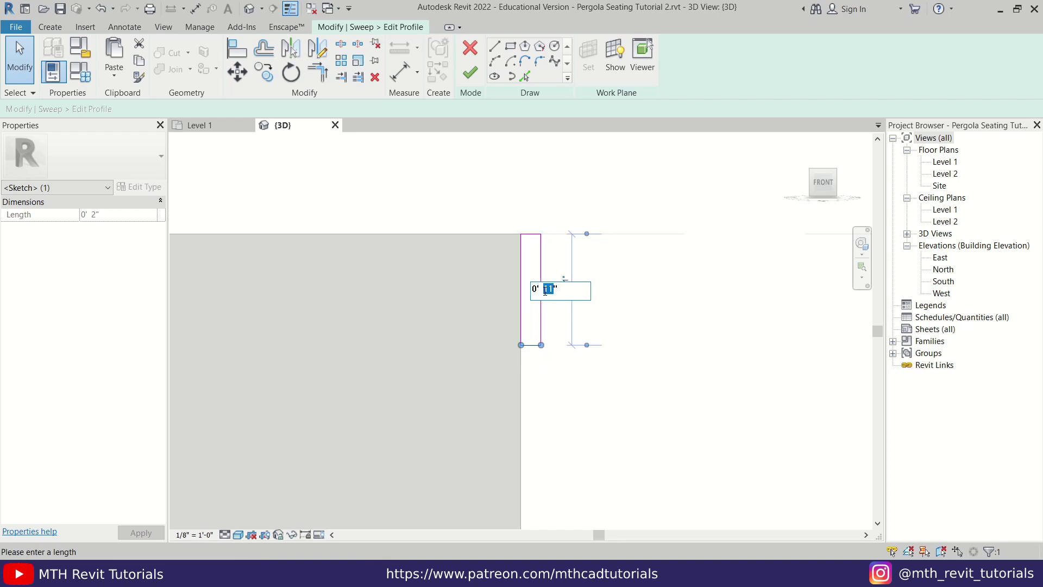
{"action": "key", "text": "Return"}
{"action": "key", "text": "Escape"}
{"action": "scroll", "coordinate": [564, 254], "scroll_direction": "up", "scroll_amount": 2}
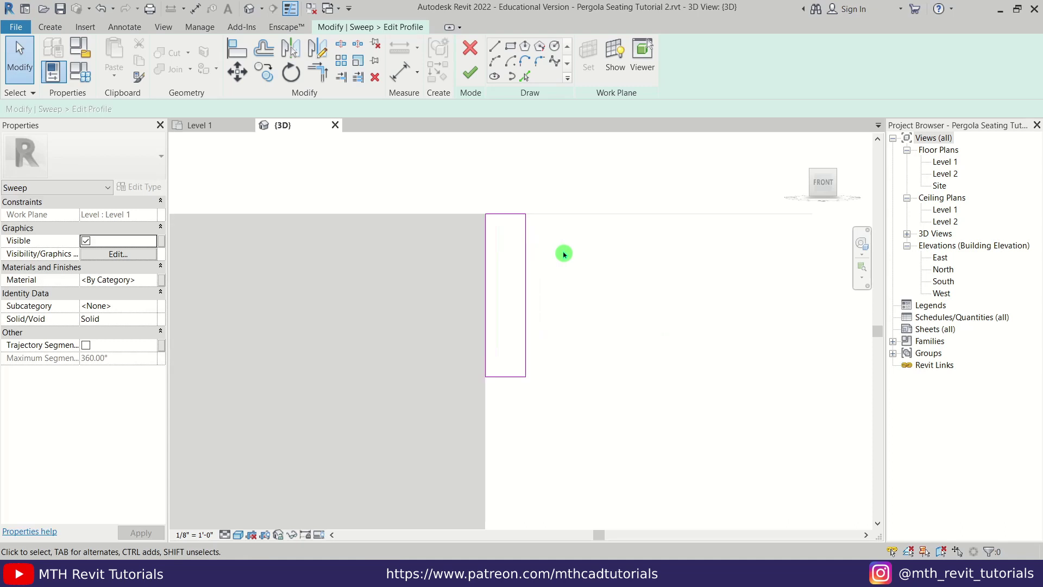
Sketch three lines forming a recess about 1" deep and 5 3/4" high on the profile rectangle's outer side.
{"action": "left_click", "coordinate": [495, 49]}
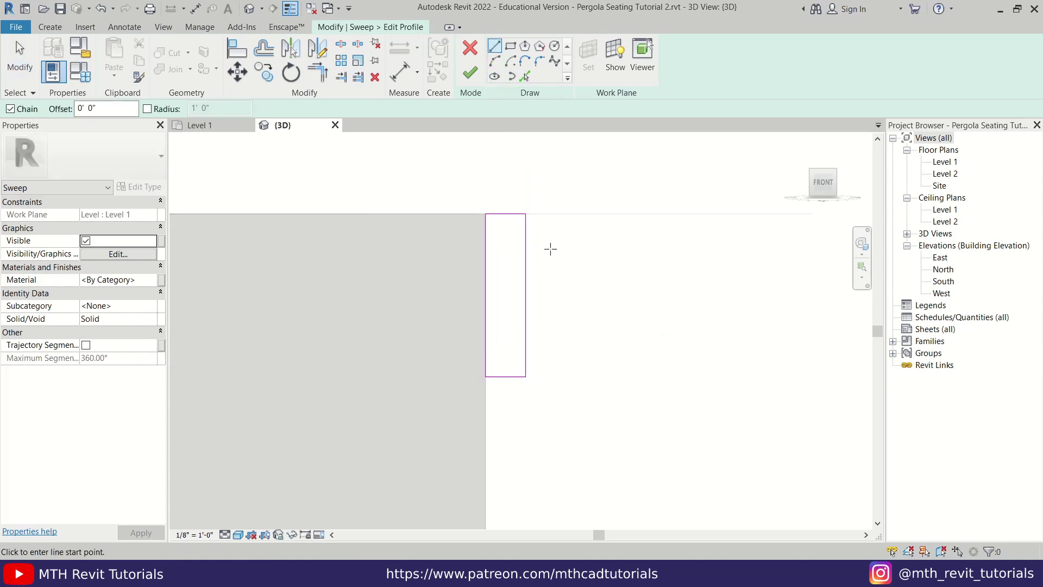
{"action": "left_click", "coordinate": [525, 239]}
{"action": "left_click", "coordinate": [506, 239]}
{"action": "left_click", "coordinate": [505, 356]}
{"action": "left_click", "coordinate": [526, 356]}
{"action": "key", "text": "Escape"}
{"action": "key", "text": "Escape"}
Set the recess's upper line 1" below the profile's upper edge and check the spacing of its lower line.
{"action": "left_click", "coordinate": [519, 248]}
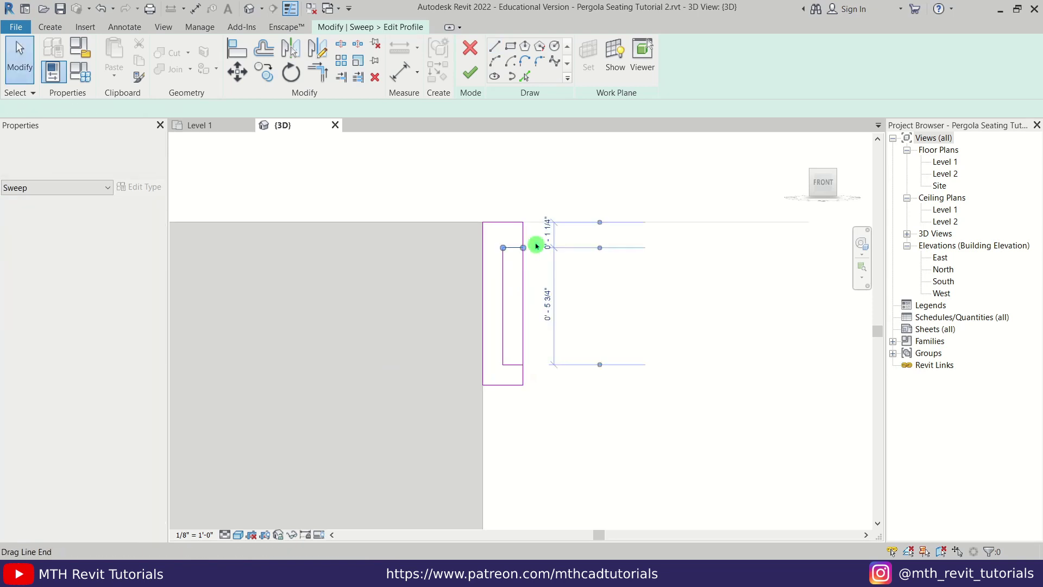
{"action": "left_click", "coordinate": [548, 234]}
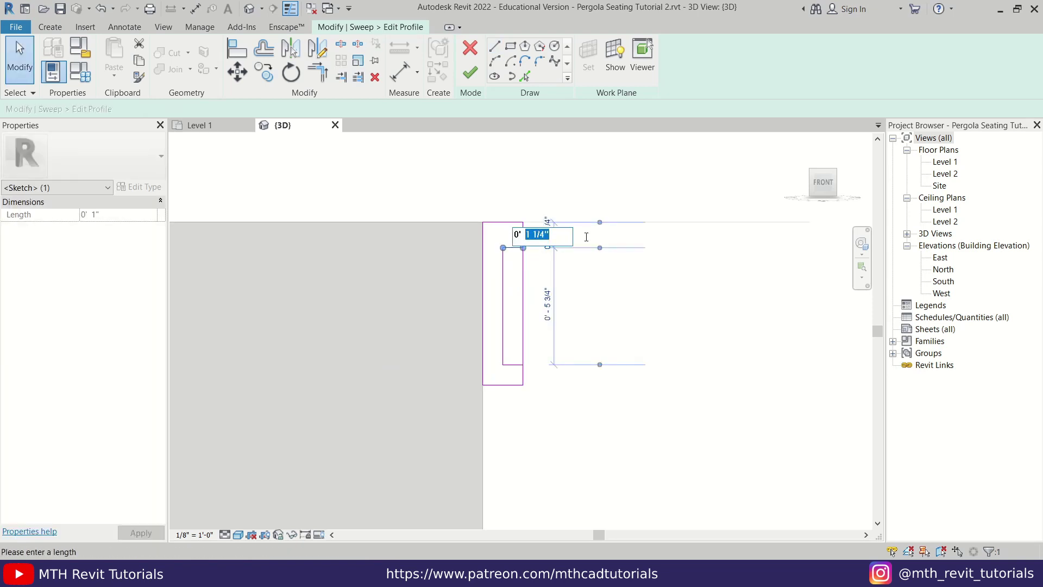
{"action": "type", "text": "1"}
{"action": "key", "text": "Return"}
{"action": "left_click", "coordinate": [511, 364]}
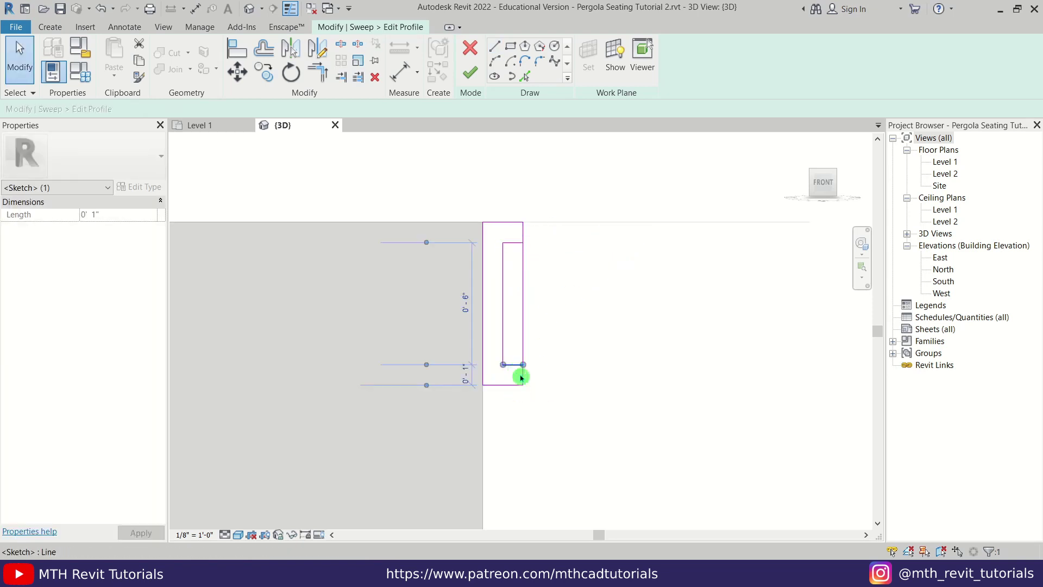
{"action": "scroll", "coordinate": [529, 318], "scroll_direction": "up", "scroll_amount": 1}
{"action": "left_click", "coordinate": [557, 318]}
{"action": "middle_click_drag", "start_coordinate": [535, 299], "coordinate": [530, 323]}
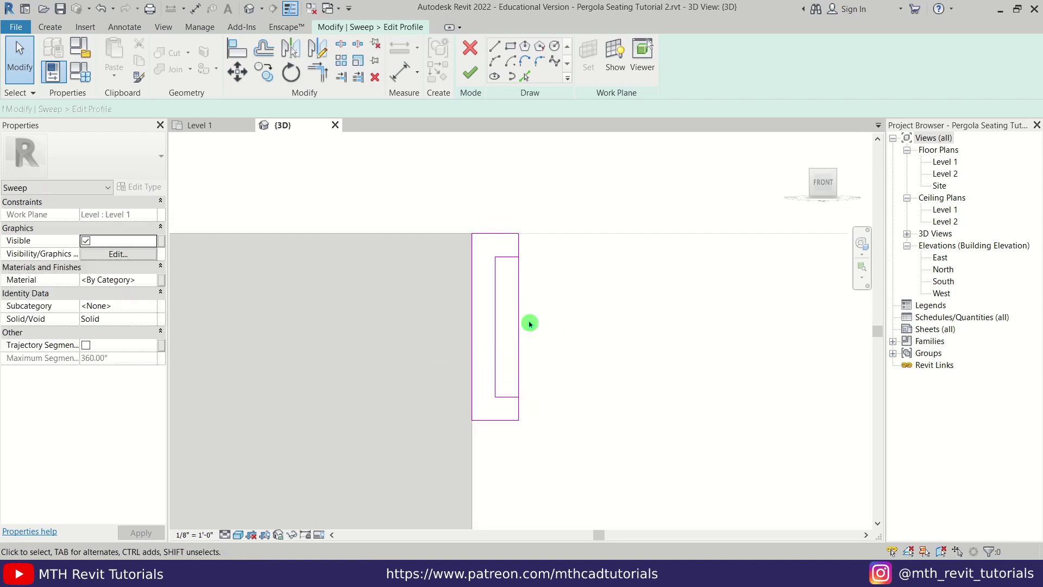
Split the profile's outer line and trim both parts to the recess lines, leaving a closed C-shaped profile.
{"action": "key", "text": "s"}
{"action": "key", "text": "l"}
{"action": "left_click", "coordinate": [519, 332]}
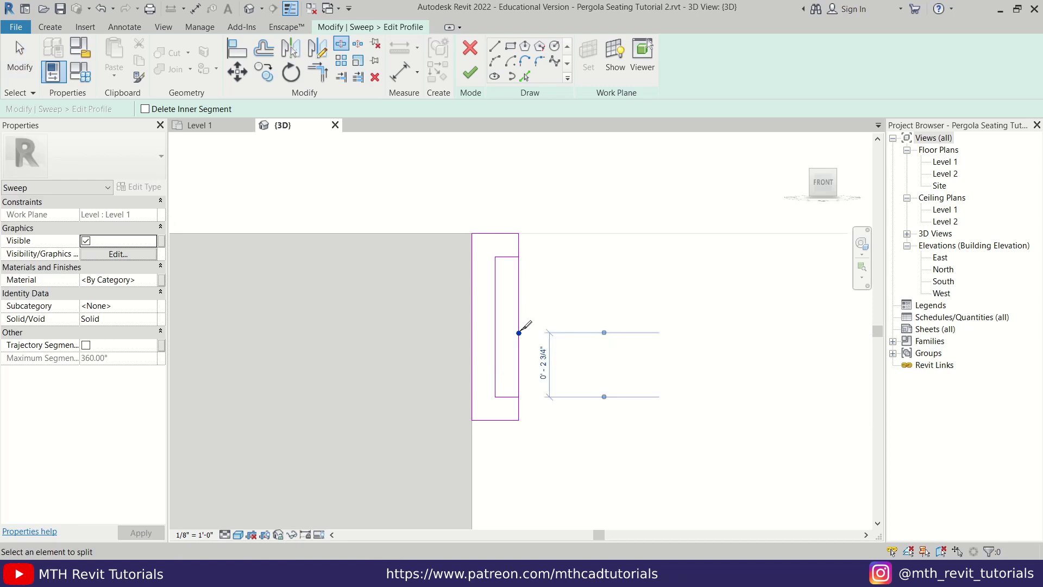
{"action": "key", "text": "t"}
{"action": "key", "text": "r"}
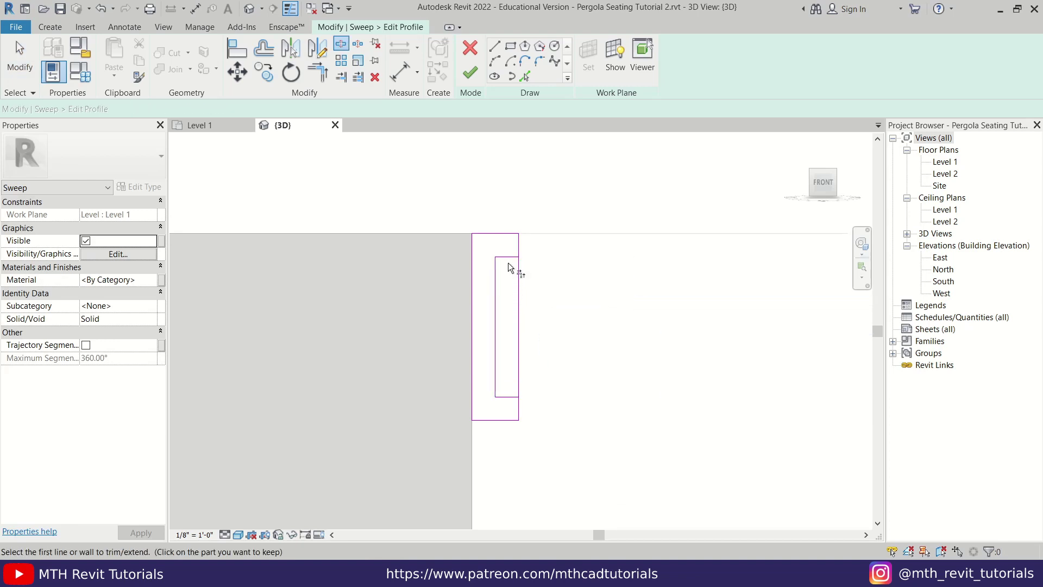
{"action": "left_click", "coordinate": [518, 253]}
{"action": "left_click", "coordinate": [515, 257]}
{"action": "left_click", "coordinate": [520, 412]}
{"action": "key", "text": "Escape"}
Sketch a small notch about 1/2" deep and 1 1/4" high on the profile's wall side, starting from the midpoint of its long line.
{"action": "left_click", "coordinate": [494, 47]}
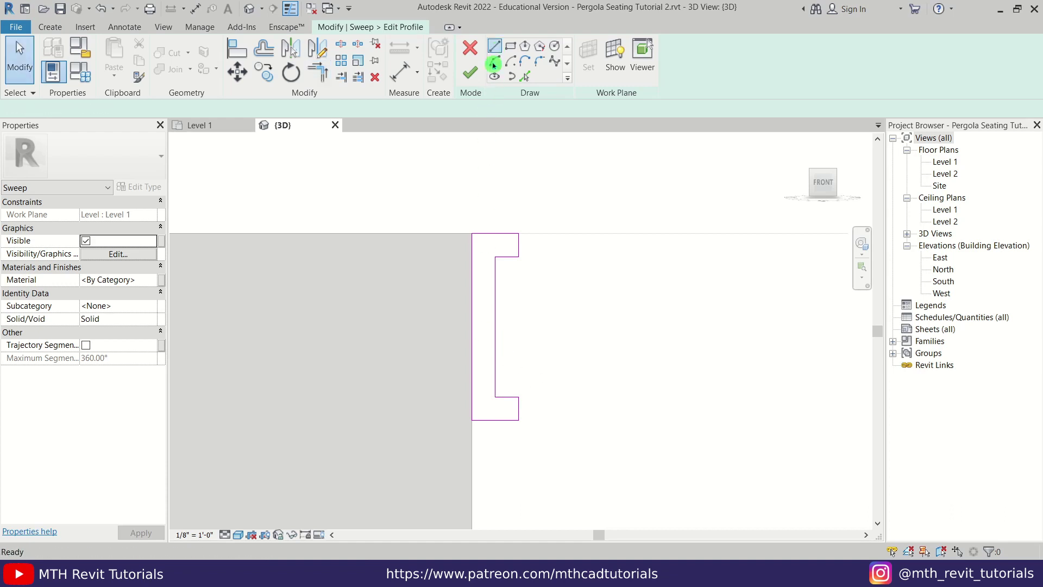
{"action": "left_click", "coordinate": [494, 65]}
{"action": "left_click", "coordinate": [471, 326]}
{"action": "scroll", "coordinate": [478, 327], "scroll_direction": "up", "scroll_amount": 2}
{"action": "left_click", "coordinate": [489, 326]}
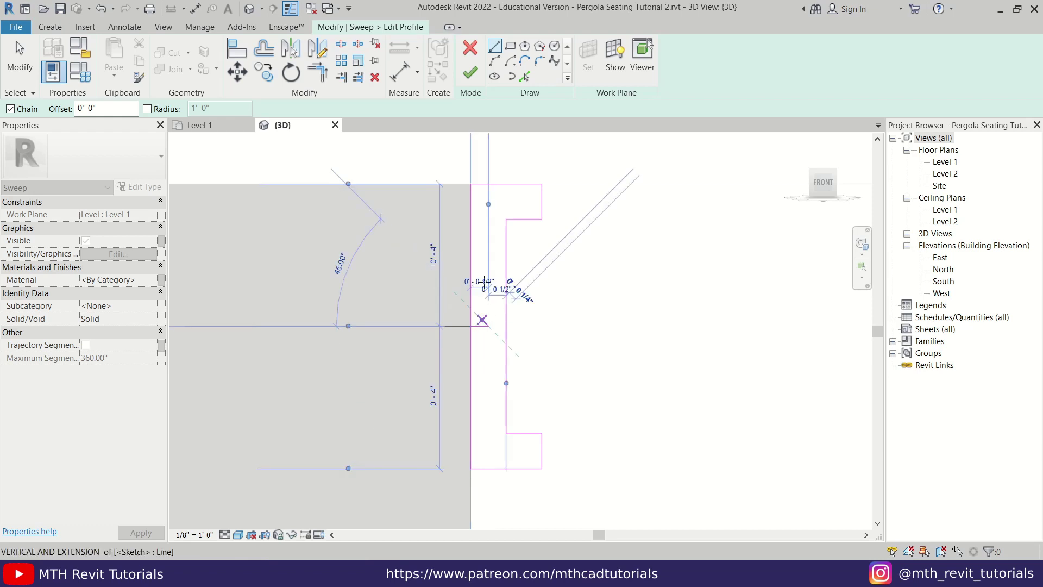
{"action": "left_click", "coordinate": [489, 282]}
{"action": "left_click", "coordinate": [471, 282]}
{"action": "key", "text": "Escape"}
{"action": "key", "text": "Escape"}
Set the notch's upper line 1" above the profile's midpoint.
{"action": "left_click", "coordinate": [480, 283]}
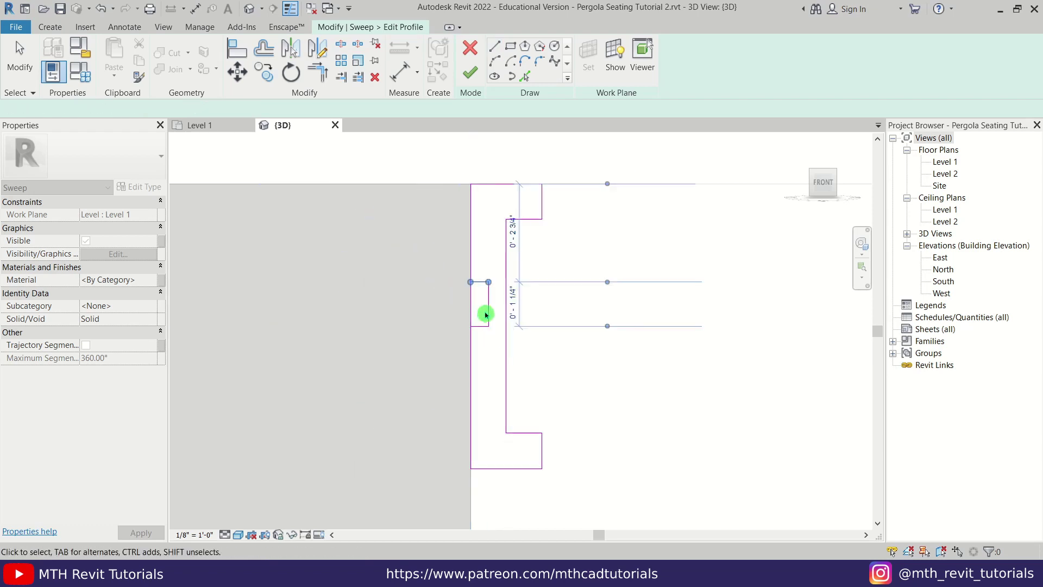
{"action": "left_click", "coordinate": [485, 306]}
{"action": "type", "text": "1"}
{"action": "key", "text": "Return"}
Delete the notch's lower line and mirror its remaining lines as a copy about a horizontal axis through the profile's midpoint.
{"action": "left_click", "coordinate": [477, 326]}
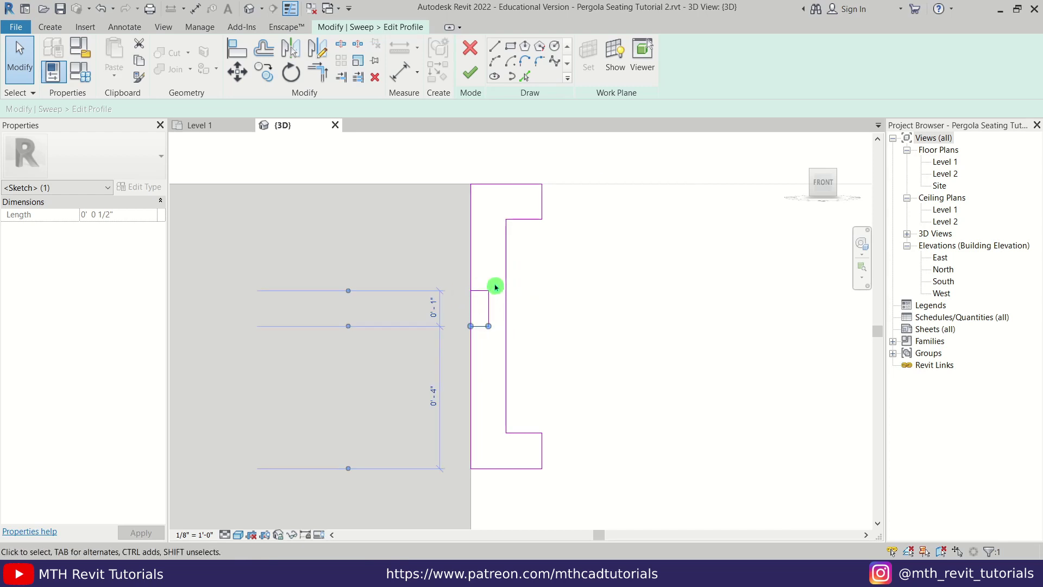
{"action": "key", "text": "Delete"}
{"action": "left_click_drag", "start_coordinate": [446, 285], "coordinate": [555, 378]}
{"action": "left_click", "coordinate": [318, 48]}
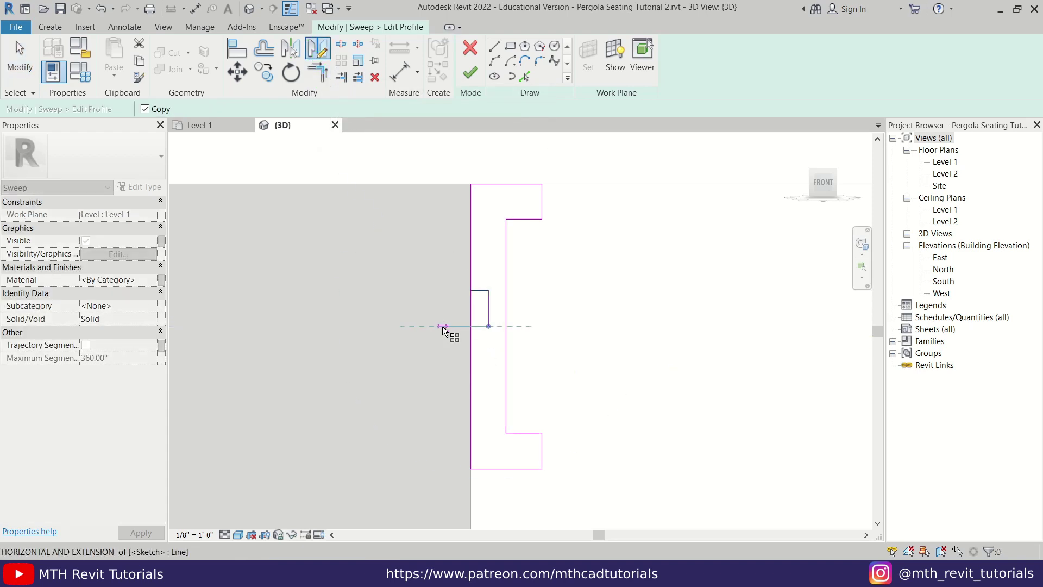
{"action": "left_click", "coordinate": [442, 326]}
{"action": "left_click", "coordinate": [472, 331]}
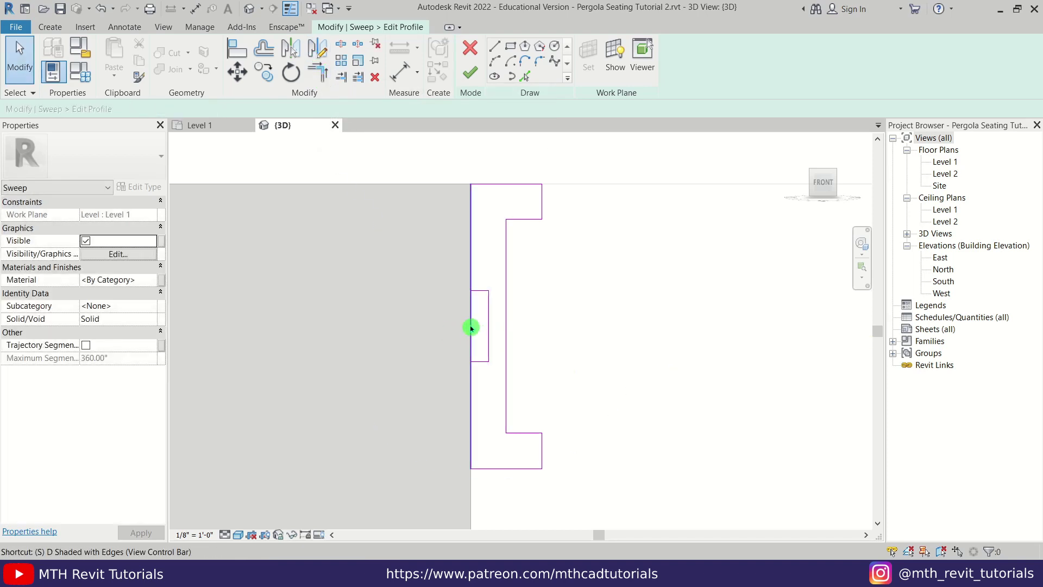
Split the profile's long wall-side line within the notch and trim both parts to the notch's upper and lower lines.
{"action": "key", "text": "l"}
{"action": "left_click", "coordinate": [471, 316]}
{"action": "key", "text": "t"}
{"action": "key", "text": "r"}
{"action": "left_click", "coordinate": [478, 289]}
{"action": "left_click", "coordinate": [471, 270]}
{"action": "left_click", "coordinate": [481, 360]}
{"action": "left_click", "coordinate": [471, 379]}
{"action": "scroll", "coordinate": [467, 336], "scroll_direction": "down", "scroll_amount": 2}
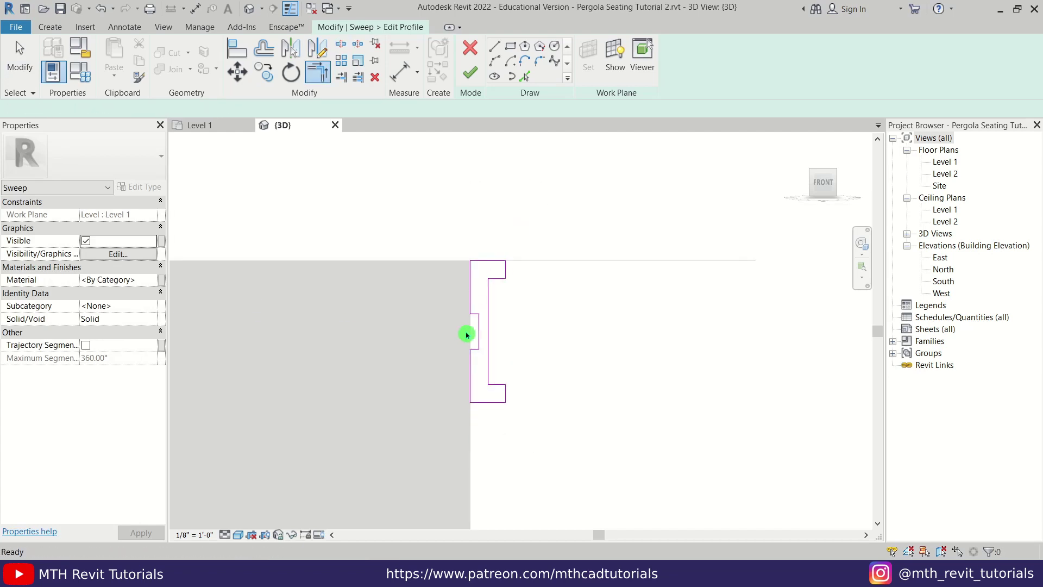
{"action": "scroll", "coordinate": [467, 336], "scroll_direction": "down", "scroll_amount": 1}
{"action": "key", "text": "Escape"}
{"action": "key", "text": "Escape"}
Move the whole profile sideways so that its outer upper corner meets the wall's vertical edge.
{"action": "mouse_move", "coordinate": [439, 218]}
{"action": "left_mouse_down"}
{"action": "mouse_move", "coordinate": [529, 367]}
{"action": "mouse_move", "coordinate": [542, 431]}
{"action": "left_mouse_up"}
{"action": "scroll", "coordinate": [545, 338], "scroll_direction": "down", "scroll_amount": 4}
{"action": "middle_click_drag", "start_coordinate": [565, 371], "coordinate": [582, 333]}
{"action": "scroll", "coordinate": [555, 287], "scroll_direction": "up", "scroll_amount": 4}
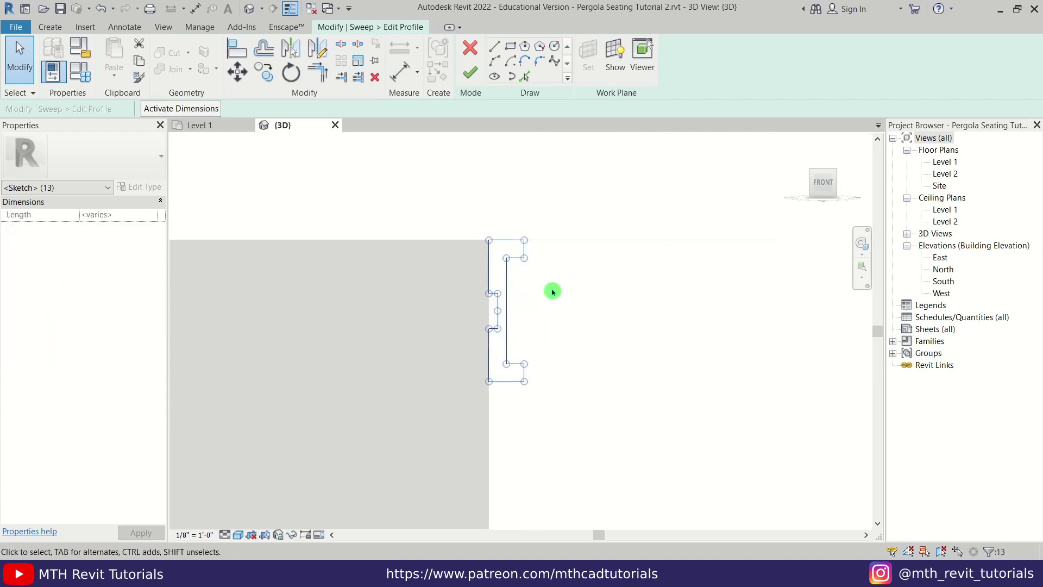
{"action": "scroll", "coordinate": [522, 296], "scroll_direction": "up", "scroll_amount": 1}
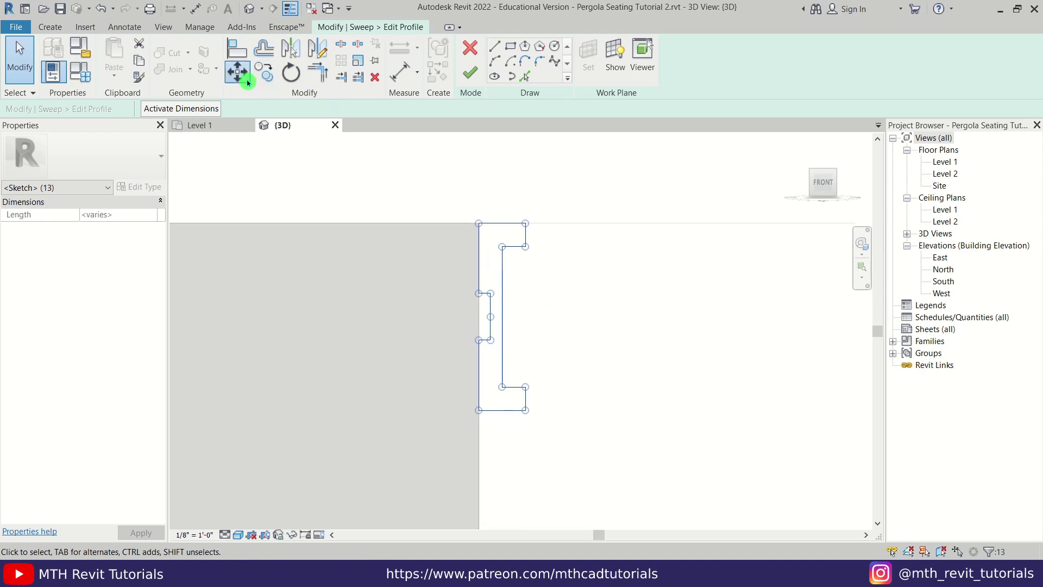
{"action": "left_click", "coordinate": [247, 82]}
{"action": "left_click", "coordinate": [525, 224]}
{"action": "left_click", "coordinate": [480, 235]}
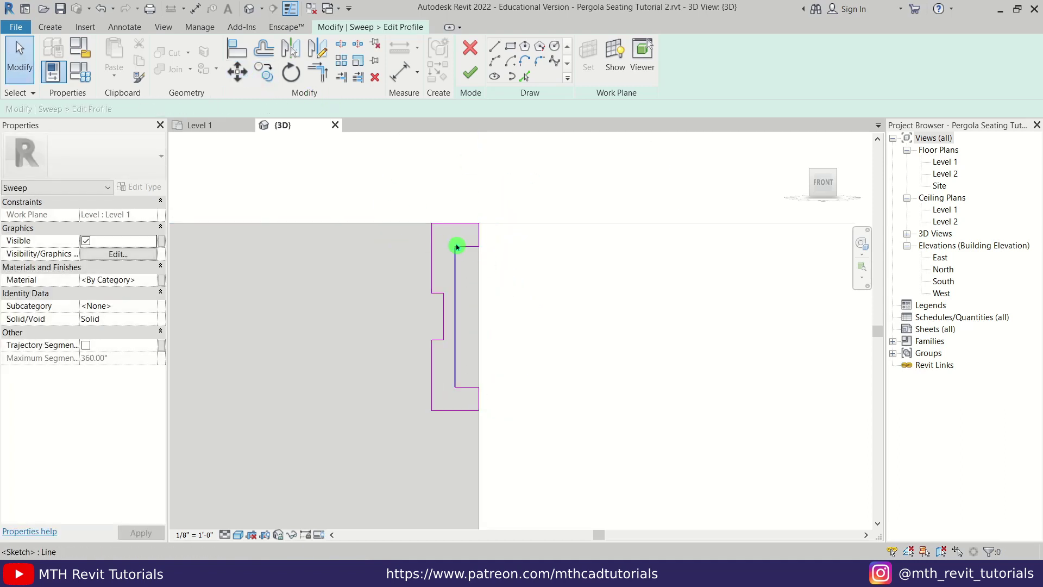
Finish the profile and the sweep to create the rectangular pergola frame.
{"action": "scroll", "coordinate": [497, 274], "scroll_direction": "down", "scroll_amount": 6}
{"action": "middle_click_drag", "start_coordinate": [542, 376], "coordinate": [623, 300]}
{"action": "scroll", "coordinate": [603, 296], "scroll_direction": "down", "scroll_amount": 2}
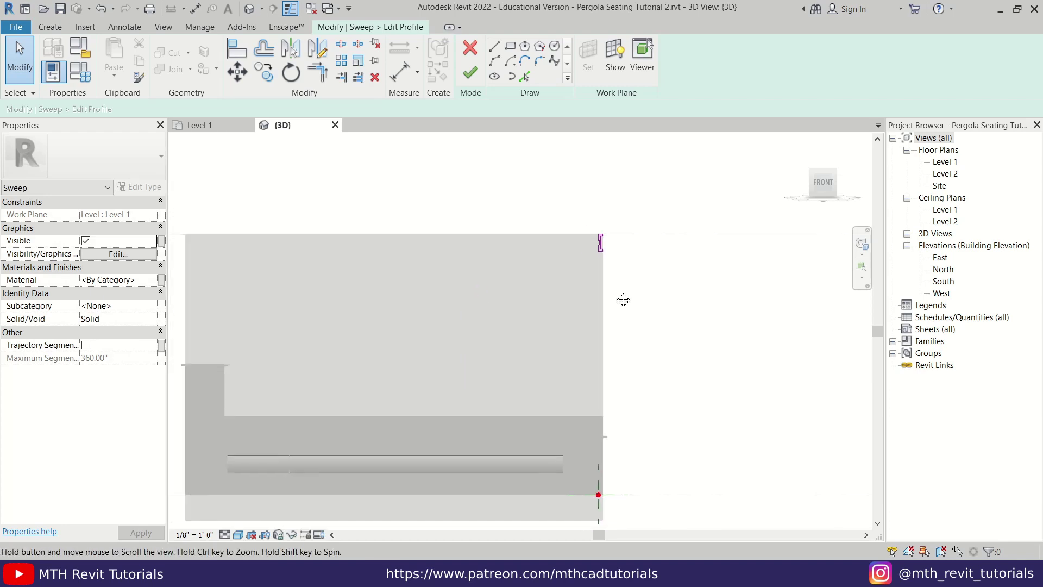
{"action": "left_click", "coordinate": [470, 73]}
{"action": "left_click", "coordinate": [470, 72]}
{"action": "middle_click_drag", "start_coordinate": [635, 228], "coordinate": [587, 313], "text": "shift"}
{"action": "key", "text": "Escape"}
{"action": "scroll", "coordinate": [621, 220], "scroll_direction": "up", "scroll_amount": 3}
{"action": "scroll", "coordinate": [585, 226], "scroll_direction": "down", "scroll_amount": 3}
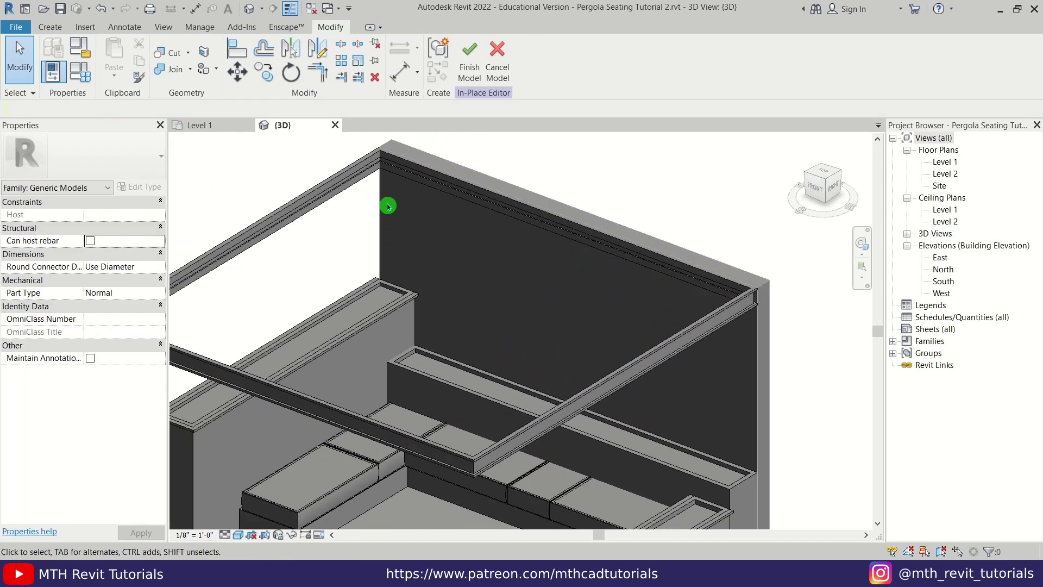
{"action": "left_click", "coordinate": [732, 275]}
{"action": "scroll", "coordinate": [487, 255], "scroll_direction": "down", "scroll_amount": 2}
{"action": "middle_click_drag", "start_coordinate": [487, 256], "coordinate": [552, 251], "text": "shift"}
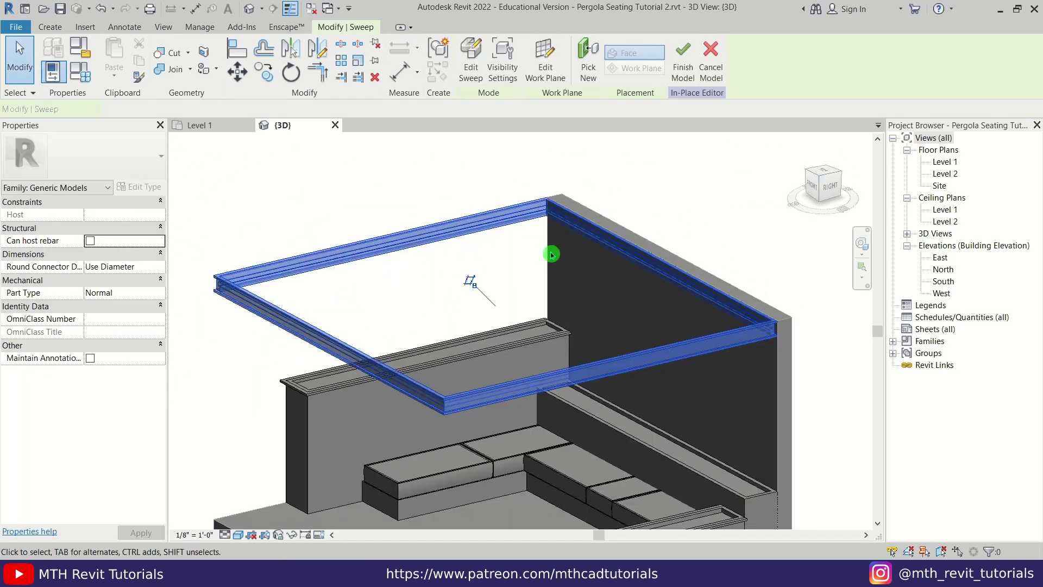
{"action": "left_click", "coordinate": [493, 245]}
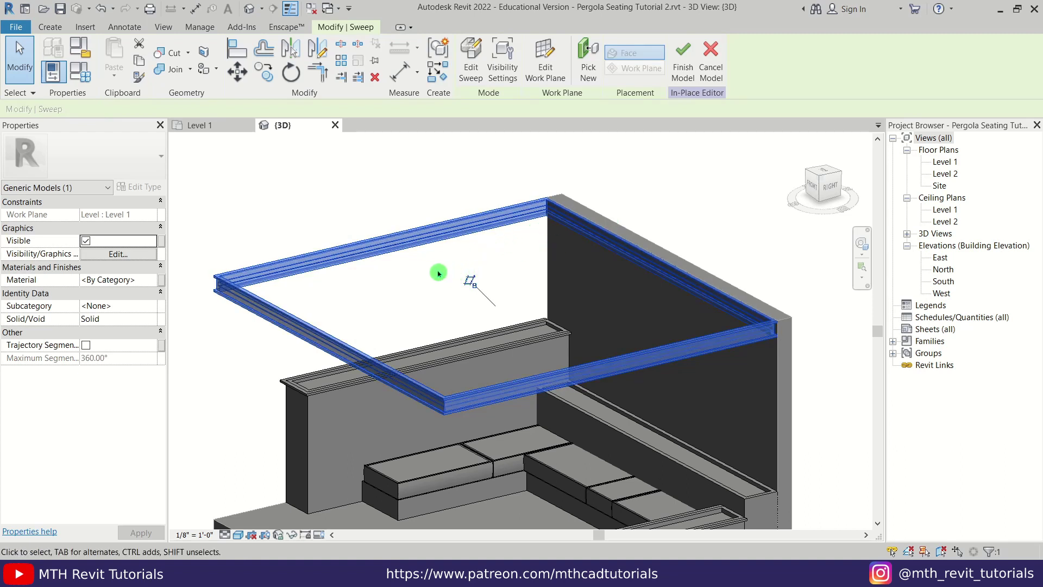
Start a new extrusion in the right-side view and set its work plane by picking the tall side planter's face.
{"action": "left_click", "coordinate": [830, 184]}
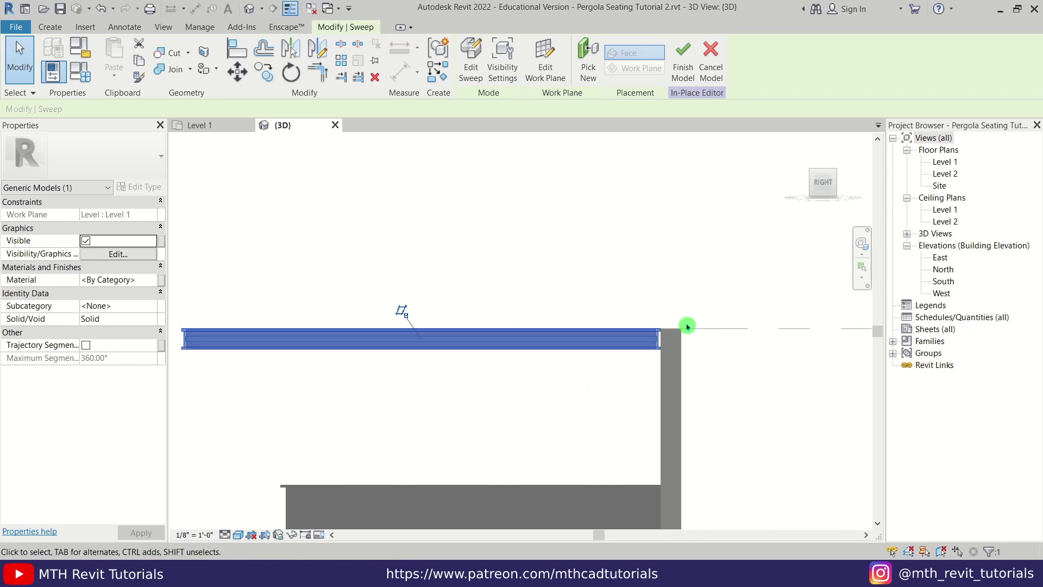
{"action": "scroll", "coordinate": [686, 324], "scroll_direction": "up", "scroll_amount": 3}
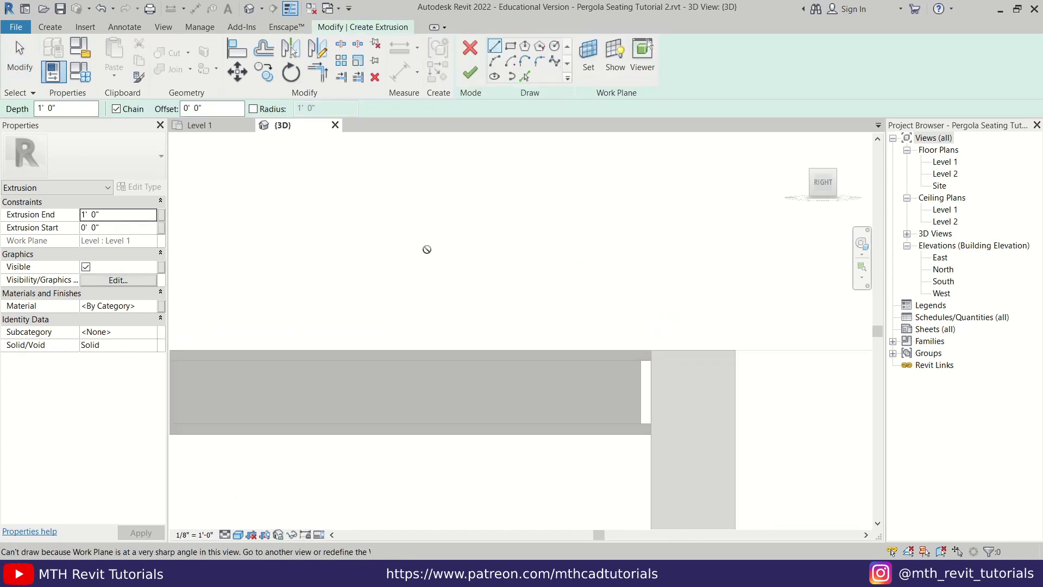
{"action": "scroll", "coordinate": [452, 226], "scroll_direction": "down", "scroll_amount": 5}
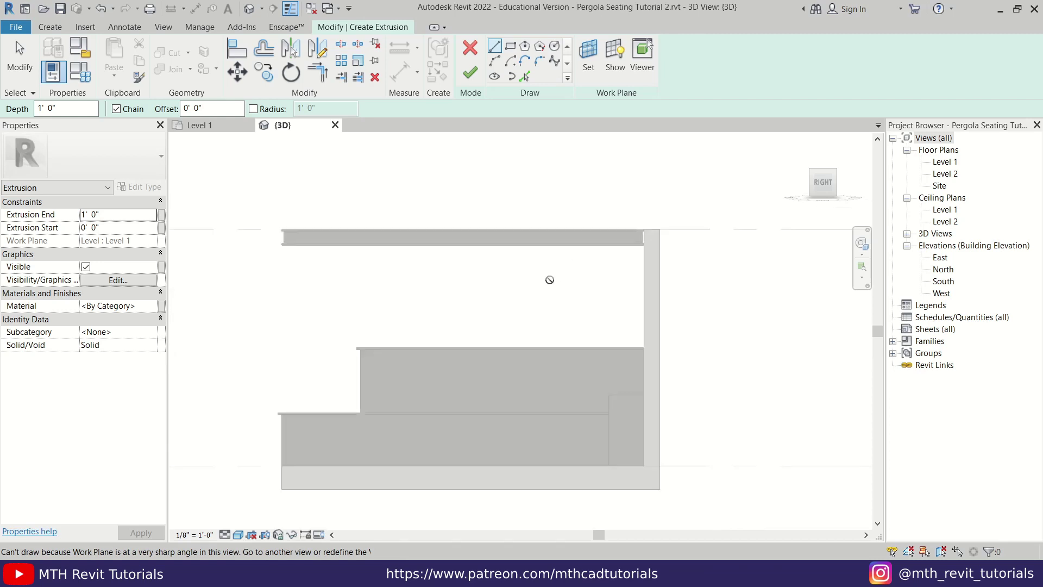
{"action": "scroll", "coordinate": [499, 273], "scroll_direction": "down", "scroll_amount": 2}
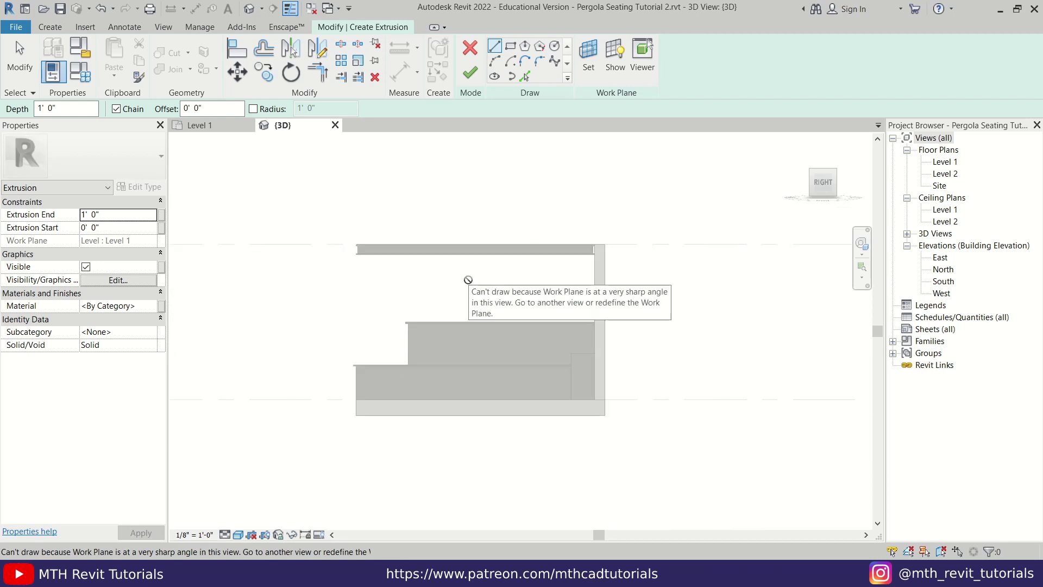
{"action": "scroll", "coordinate": [571, 341], "scroll_direction": "up", "scroll_amount": 5}
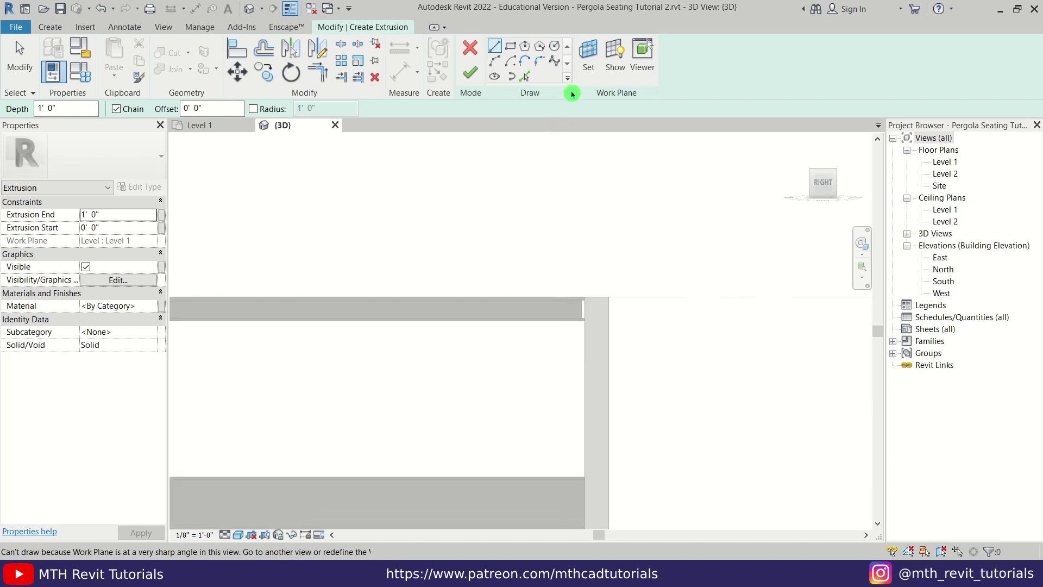
{"action": "left_click", "coordinate": [593, 73]}
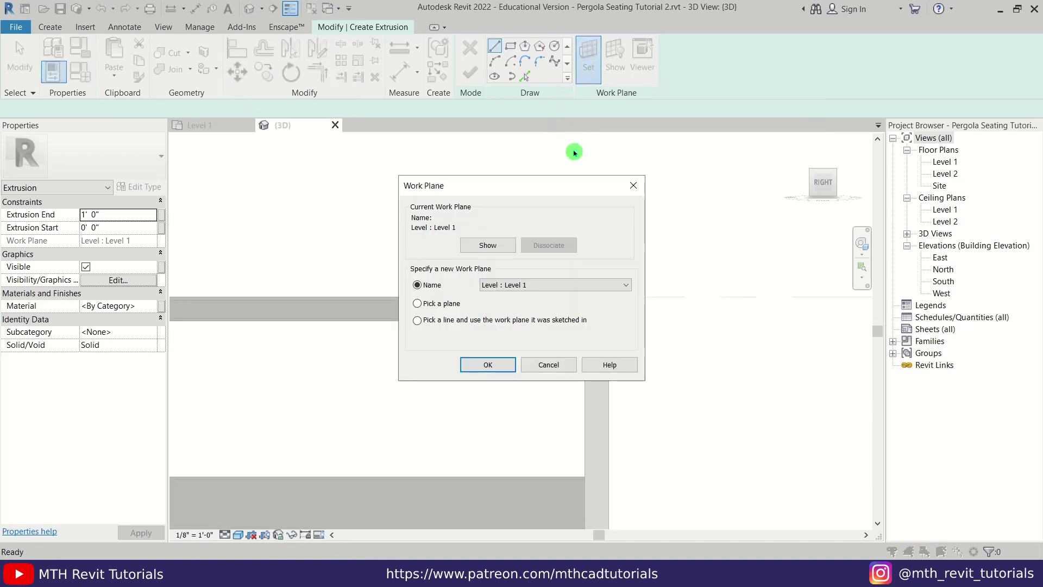
{"action": "left_click", "coordinate": [488, 364]}
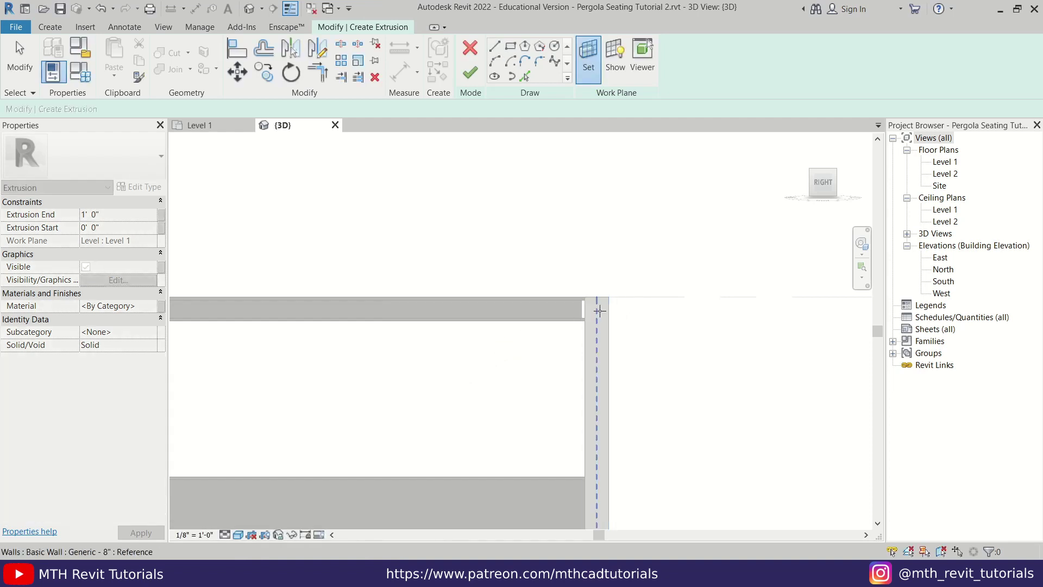
{"action": "scroll", "coordinate": [647, 223], "scroll_direction": "down", "scroll_amount": 3}
{"action": "middle_click_drag", "start_coordinate": [518, 282], "coordinate": [479, 359]}
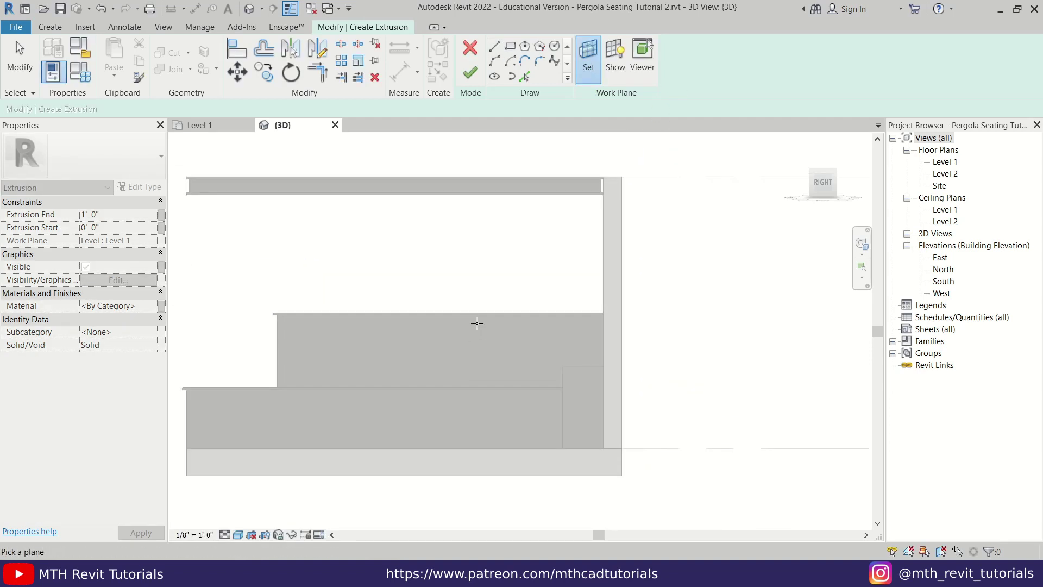
{"action": "key", "text": "Tab"}
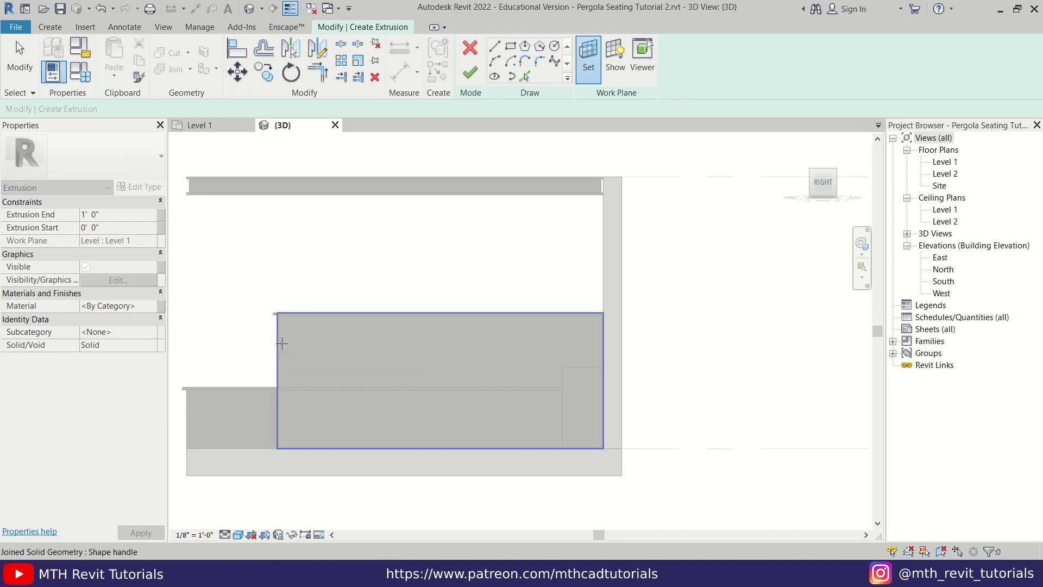
{"action": "left_click", "coordinate": [282, 343]}
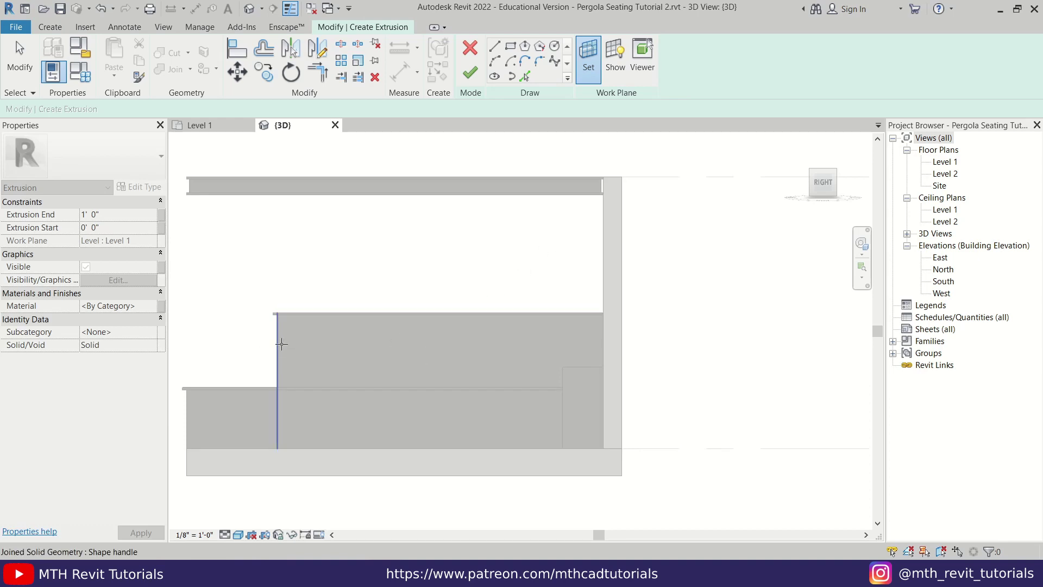
{"action": "key", "text": "Tab"}
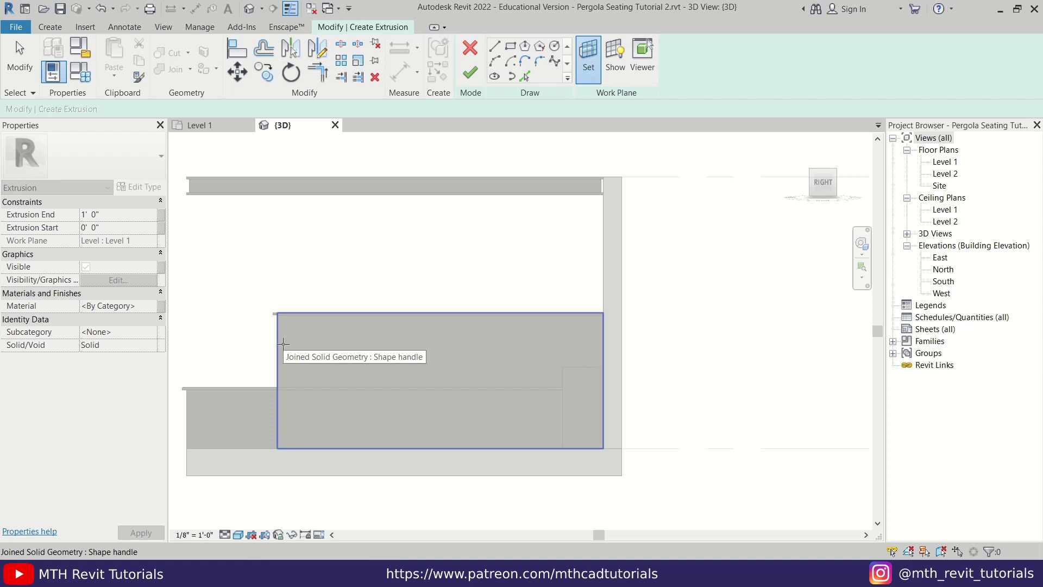
{"action": "left_click", "coordinate": [282, 342]}
Switch the 3D view to the Wireframe visual style and zoom in on the frame's groove beside the wall.
{"action": "scroll", "coordinate": [510, 221], "scroll_direction": "up", "scroll_amount": 5}
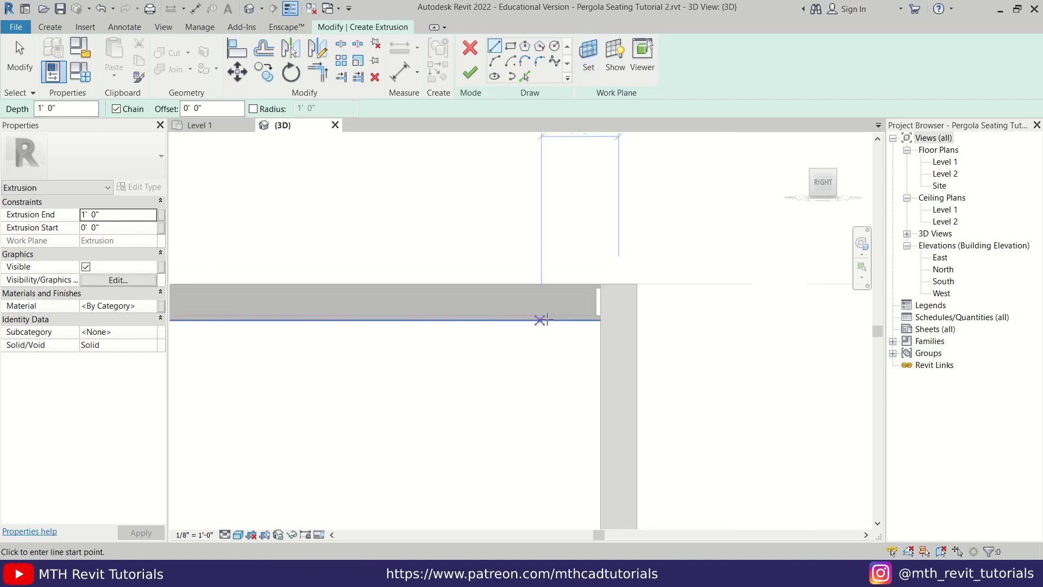
{"action": "scroll", "coordinate": [547, 319], "scroll_direction": "up", "scroll_amount": 1}
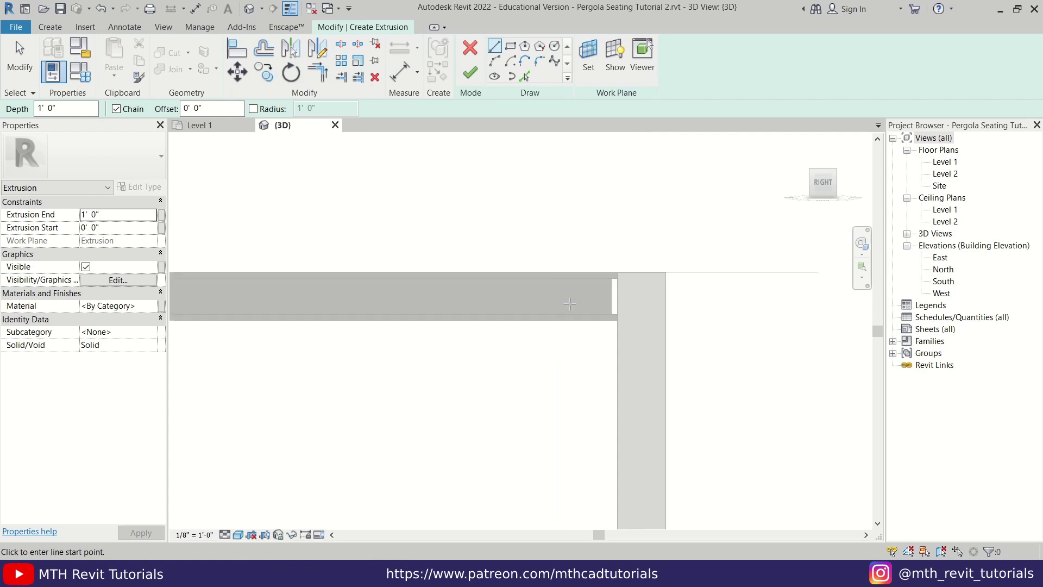
{"action": "left_click", "coordinate": [239, 542]}
{"action": "left_click", "coordinate": [288, 464]}
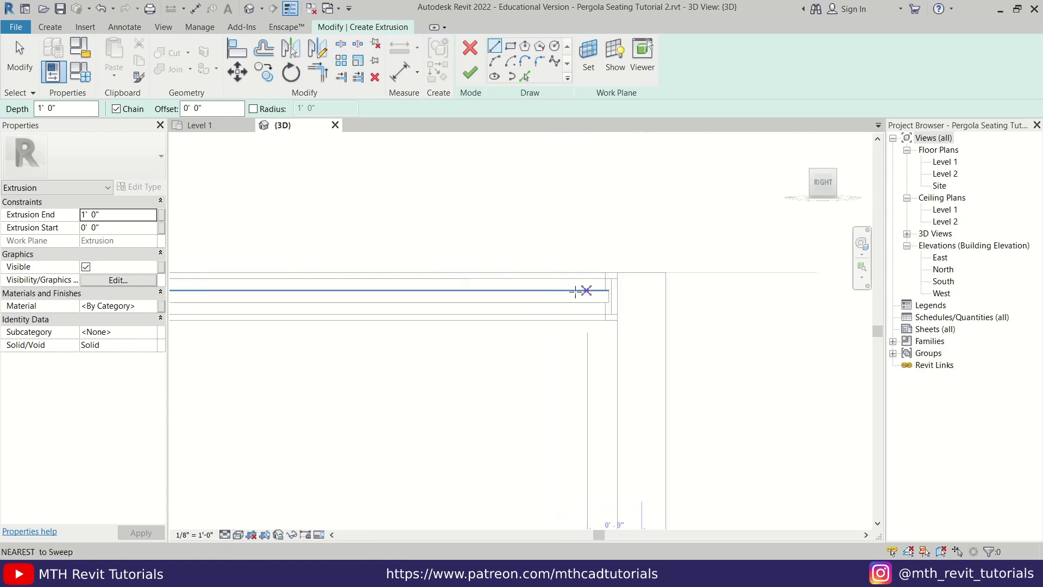
{"action": "scroll", "coordinate": [576, 292], "scroll_direction": "up", "scroll_amount": 3}
{"action": "scroll", "coordinate": [511, 283], "scroll_direction": "down", "scroll_amount": 1}
{"action": "middle_click_drag", "start_coordinate": [511, 283], "coordinate": [615, 286]}
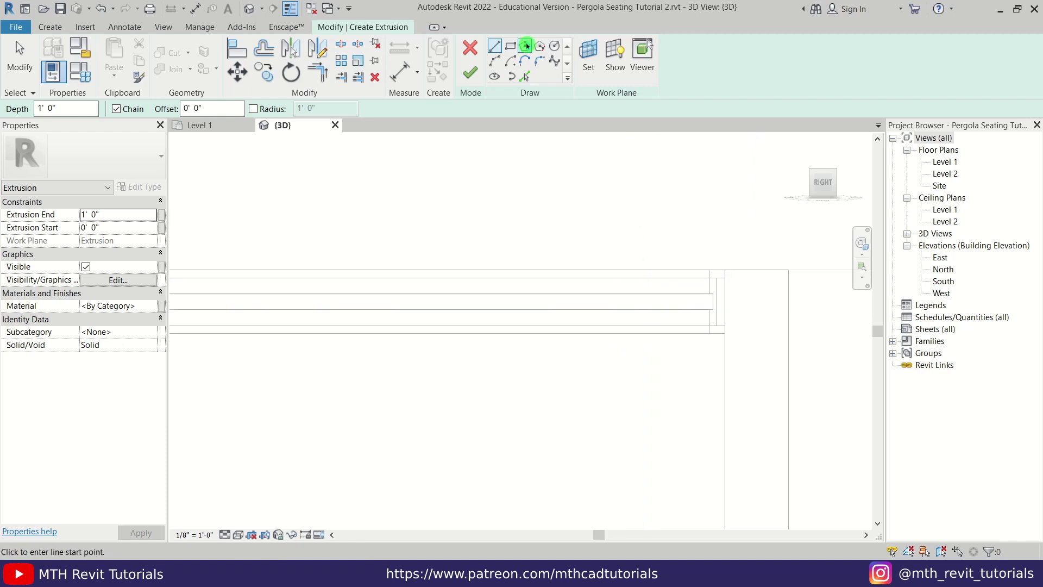
Sketch a semicircular arc of about 9" radius hanging below the frame, with both ends inside the groove near the wall.
{"action": "left_click", "coordinate": [495, 62]}
{"action": "left_click", "coordinate": [693, 301]}
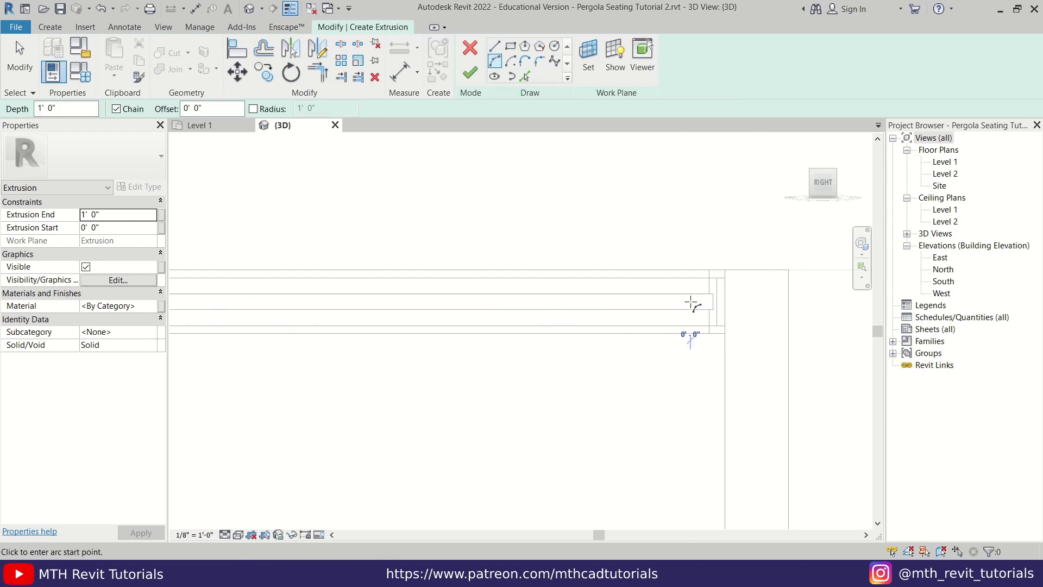
{"action": "left_click", "coordinate": [547, 301]}
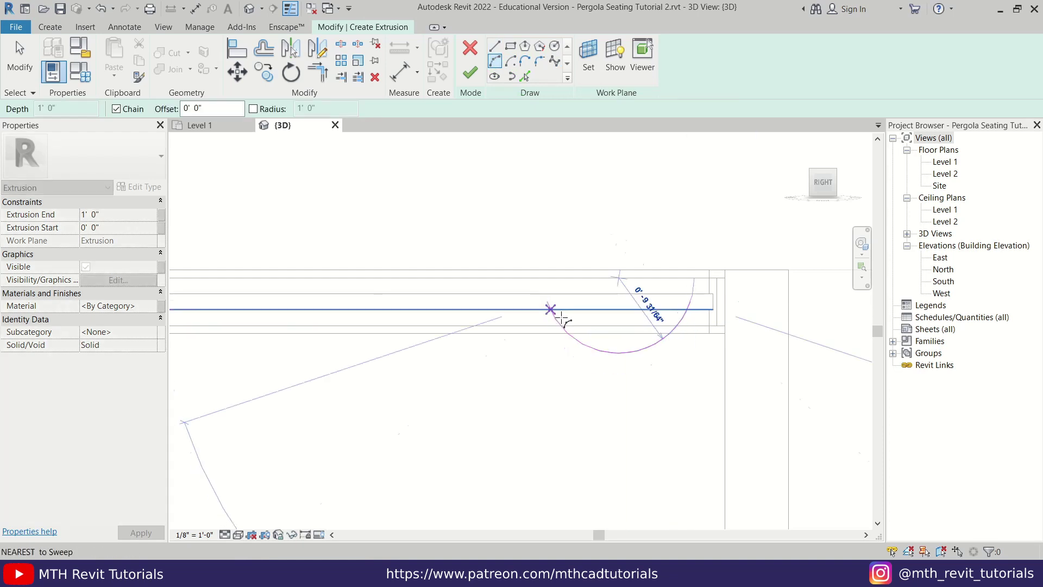
{"action": "left_click", "coordinate": [625, 375]}
{"action": "key", "text": "Escape"}
{"action": "key", "text": "Escape"}
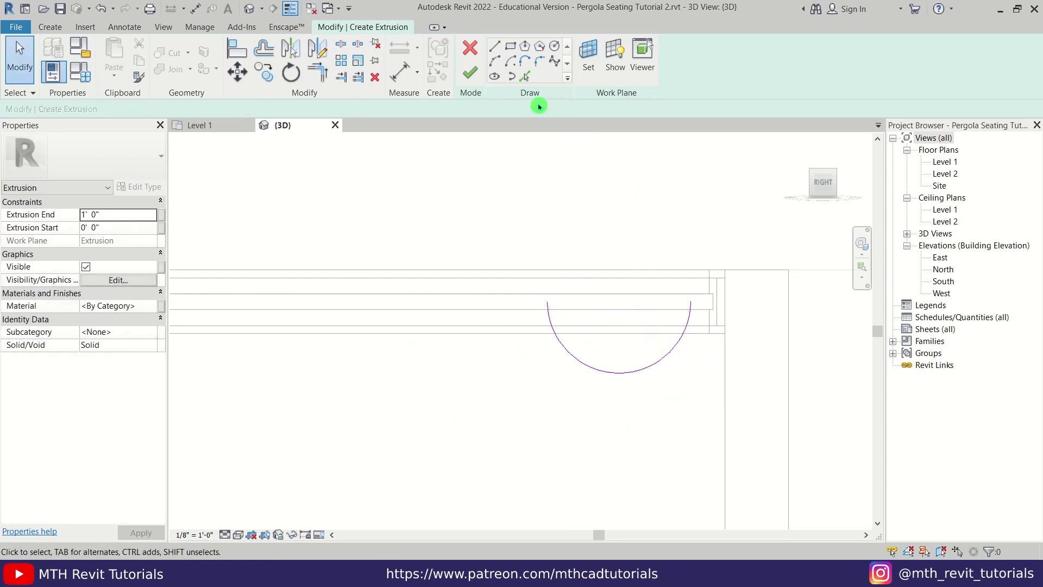
Add a parallel copy of the semicircular arc at an offset of 13/128".
{"action": "left_click", "coordinate": [524, 79]}
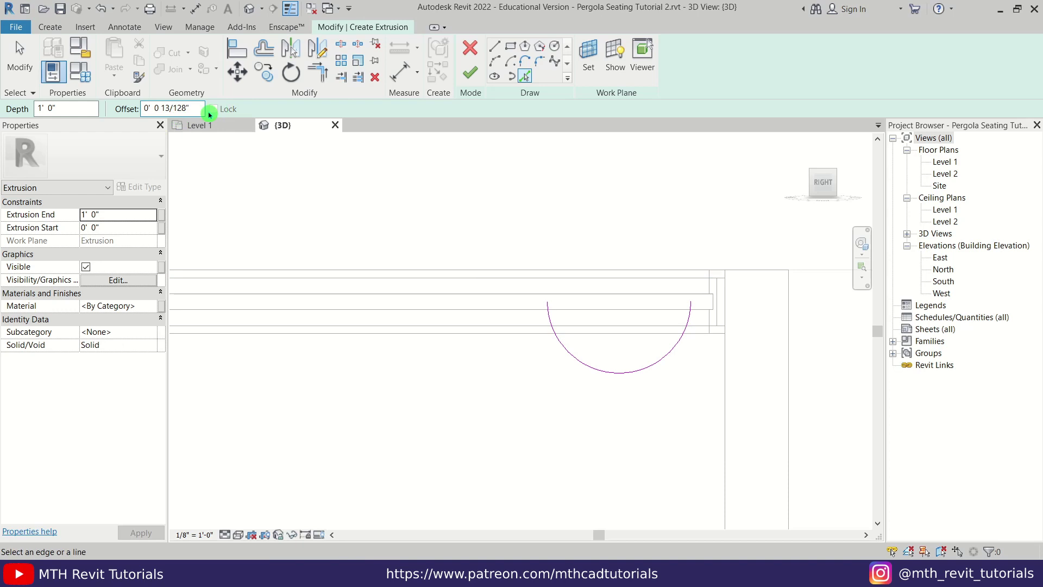
{"action": "scroll", "coordinate": [690, 378], "scroll_direction": "up", "scroll_amount": 3}
{"action": "left_click", "coordinate": [656, 316]}
{"action": "scroll", "coordinate": [697, 188], "scroll_direction": "up", "scroll_amount": 2}
{"action": "scroll", "coordinate": [697, 188], "scroll_direction": "up", "scroll_amount": 2}
{"action": "key", "text": "Escape"}
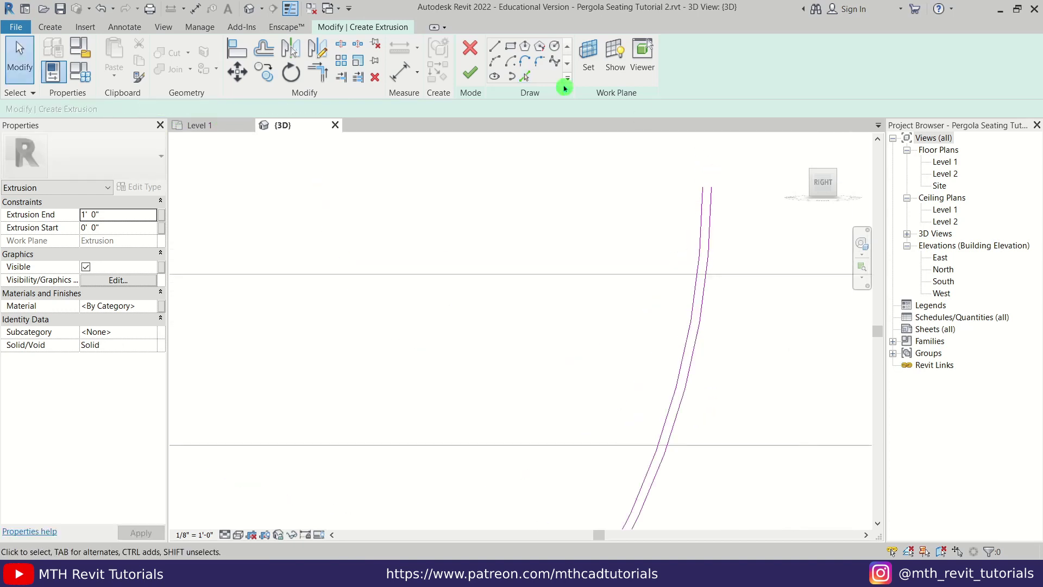
Close the ends of the two parallel arcs with short straight lines.
{"action": "left_click", "coordinate": [500, 50]}
{"action": "scroll", "coordinate": [591, 281], "scroll_direction": "down", "scroll_amount": 3}
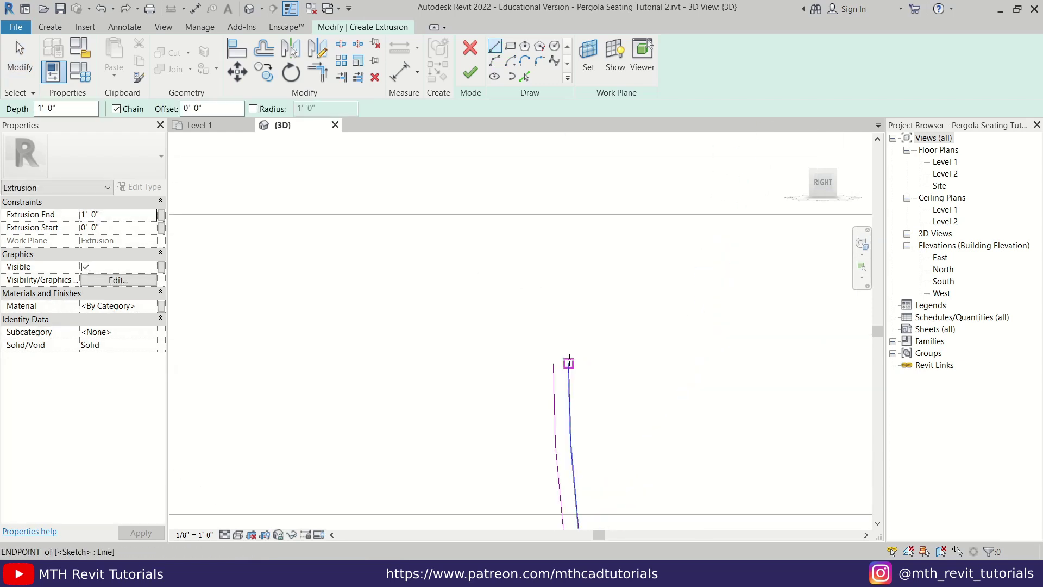
{"action": "left_click", "coordinate": [568, 363]}
{"action": "left_click", "coordinate": [553, 363]}
{"action": "key", "text": "Escape"}
{"action": "key", "text": "Escape"}
{"action": "scroll", "coordinate": [484, 299], "scroll_direction": "down", "scroll_amount": 6}
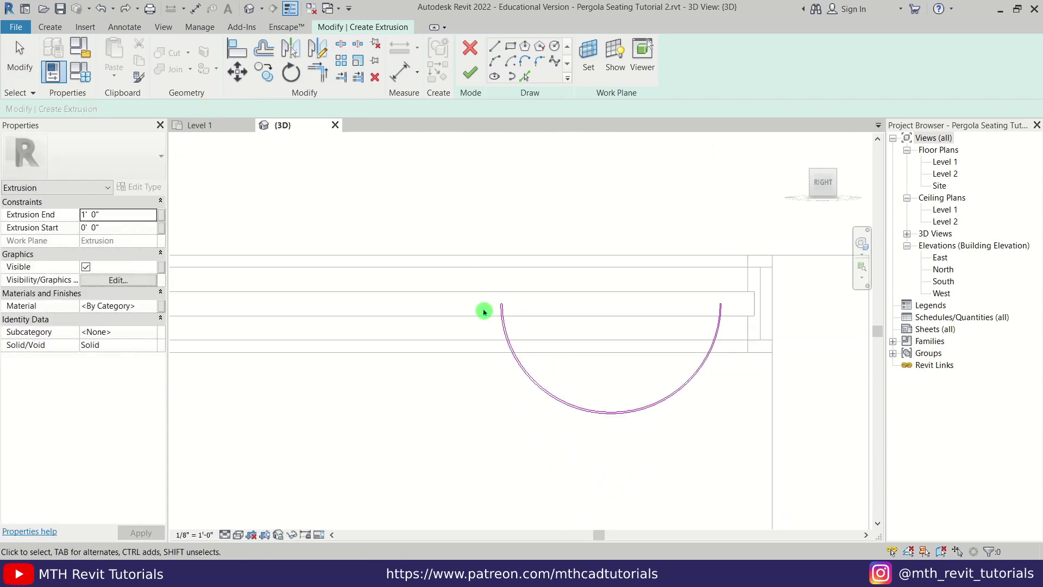
Finish the sketch as a thin curved extrusion with a depth of 1'.
{"action": "scroll", "coordinate": [607, 350], "scroll_direction": "down", "scroll_amount": 2}
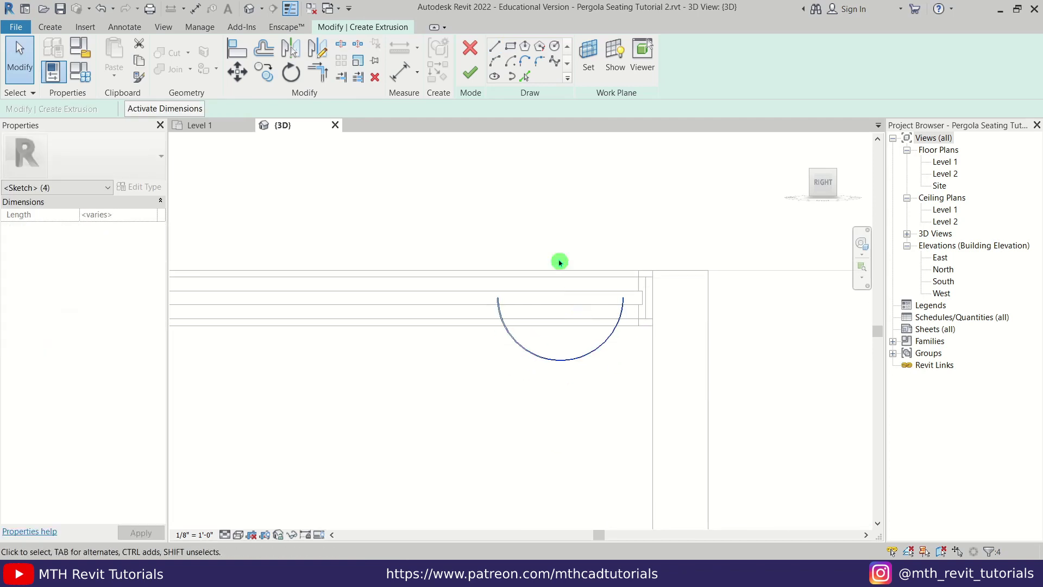
{"action": "left_click", "coordinate": [475, 85]}
{"action": "scroll", "coordinate": [560, 305], "scroll_direction": "down", "scroll_amount": 2}
{"action": "mouse_move", "coordinate": [559, 305]}
{"action": "middle_mouse_down", "text": "shift"}
{"action": "mouse_move", "coordinate": [624, 349]}
{"action": "mouse_move", "coordinate": [664, 427]}
{"action": "mouse_move", "coordinate": [631, 389]}
{"action": "mouse_move", "coordinate": [601, 316]}
{"action": "middle_mouse_up", "text": "shift"}
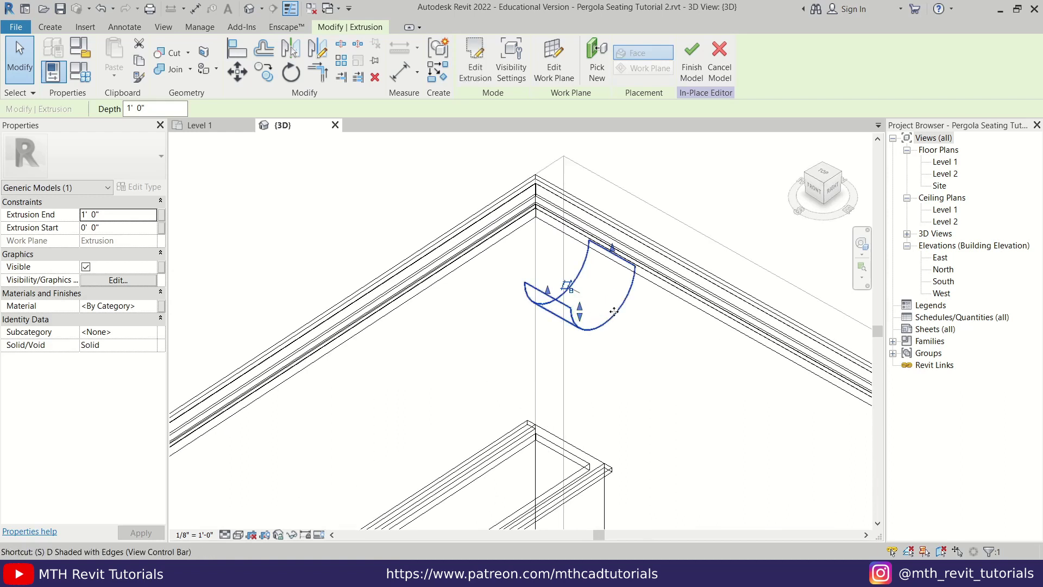
Shade the 3D view and stretch the curved panel's near end into the side frame, to an extrusion start of -1' 6".
{"action": "left_click", "coordinate": [569, 337]}
{"action": "left_click", "coordinate": [572, 319]}
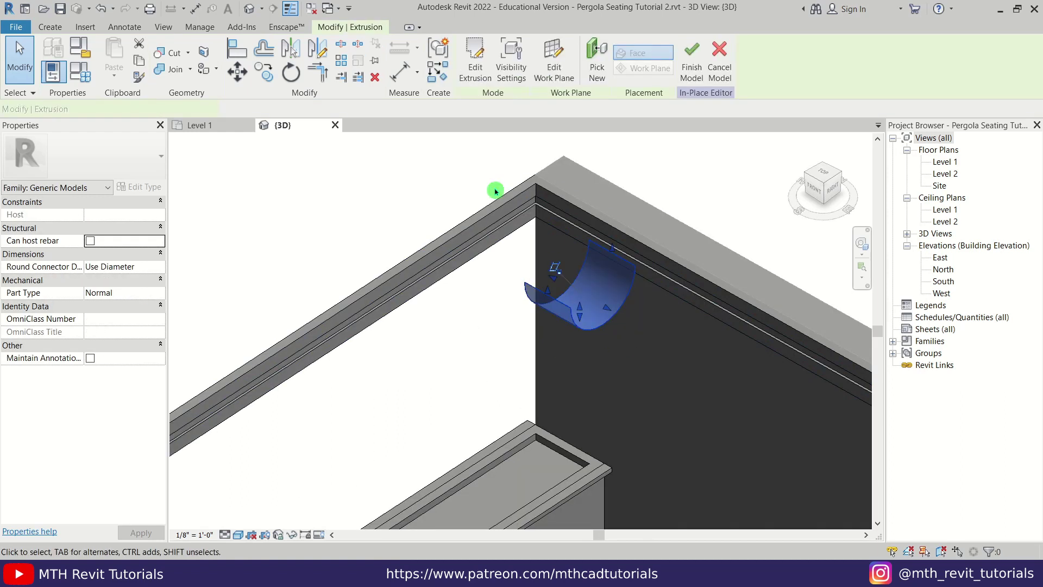
{"action": "scroll", "coordinate": [557, 282], "scroll_direction": "up", "scroll_amount": 2}
{"action": "left_click_drag", "start_coordinate": [555, 277], "coordinate": [375, 217]}
{"action": "scroll", "coordinate": [446, 275], "scroll_direction": "down", "scroll_amount": 2}
{"action": "middle_click_drag", "start_coordinate": [446, 274], "coordinate": [471, 259], "text": "shift"}
{"action": "scroll", "coordinate": [389, 266], "scroll_direction": "up", "scroll_amount": 3}
{"action": "left_click_drag", "start_coordinate": [316, 223], "coordinate": [392, 233]}
{"action": "middle_click_drag", "start_coordinate": [391, 233], "coordinate": [403, 258], "text": "shift"}
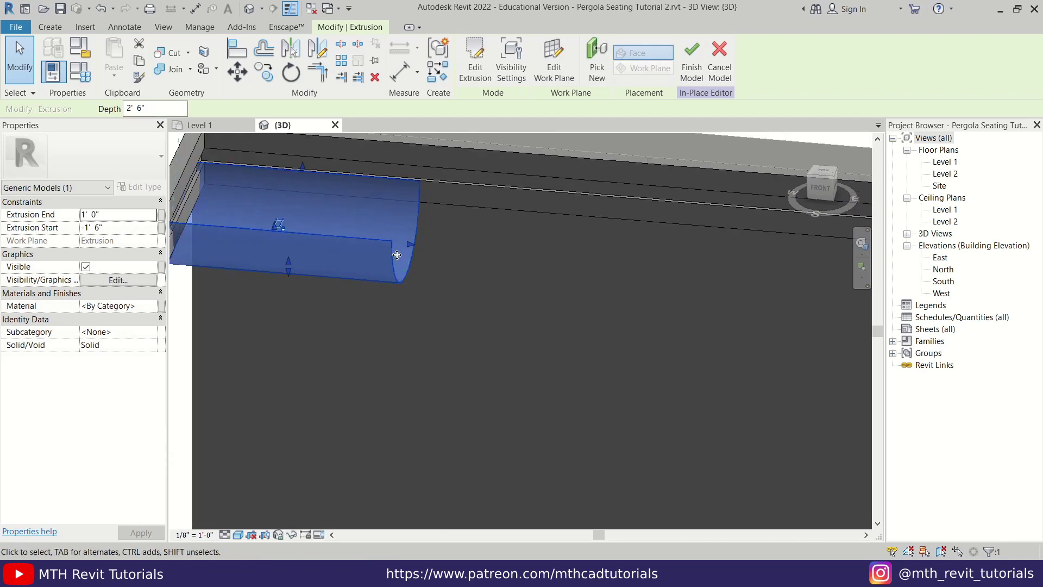
Stretch the curved panel's other end along the wall into the opposite frame member, to an extrusion end of 14' 4".
{"action": "scroll", "coordinate": [404, 259], "scroll_direction": "down", "scroll_amount": 2}
{"action": "left_click_drag", "start_coordinate": [405, 250], "coordinate": [671, 278]}
{"action": "scroll", "coordinate": [412, 257], "scroll_direction": "down", "scroll_amount": 2}
{"action": "scroll", "coordinate": [670, 278], "scroll_direction": "up", "scroll_amount": 5}
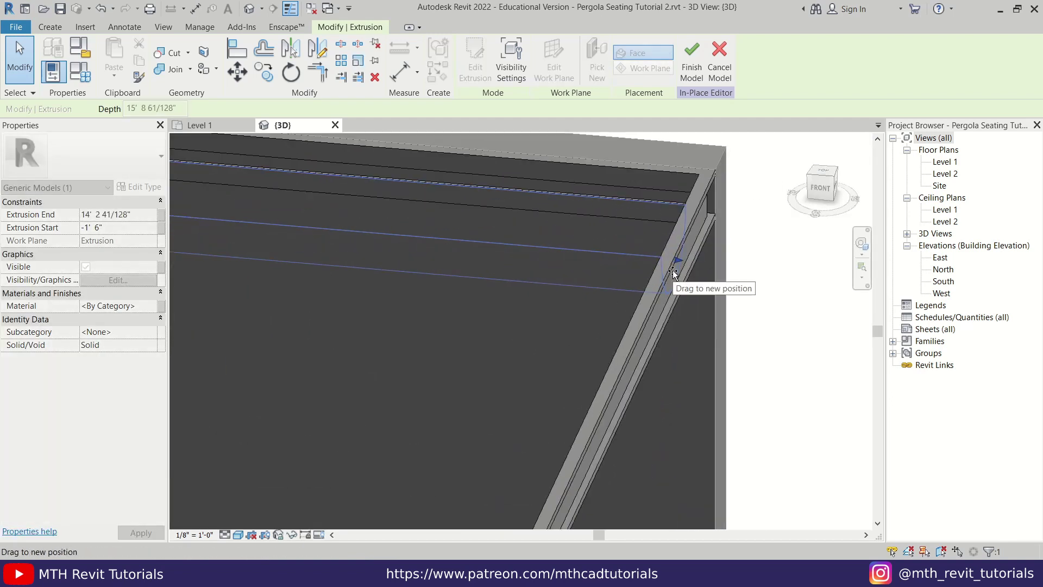
{"action": "left_click", "coordinate": [773, 281]}
Show the frame from the right side in wireframe with the curved panel selected.
{"action": "scroll", "coordinate": [758, 296], "scroll_direction": "down", "scroll_amount": 3}
{"action": "middle_click_drag", "start_coordinate": [622, 366], "coordinate": [361, 282], "text": "shift"}
{"action": "scroll", "coordinate": [531, 286], "scroll_direction": "down", "scroll_amount": 3}
{"action": "scroll", "coordinate": [361, 281], "scroll_direction": "up", "scroll_amount": 2}
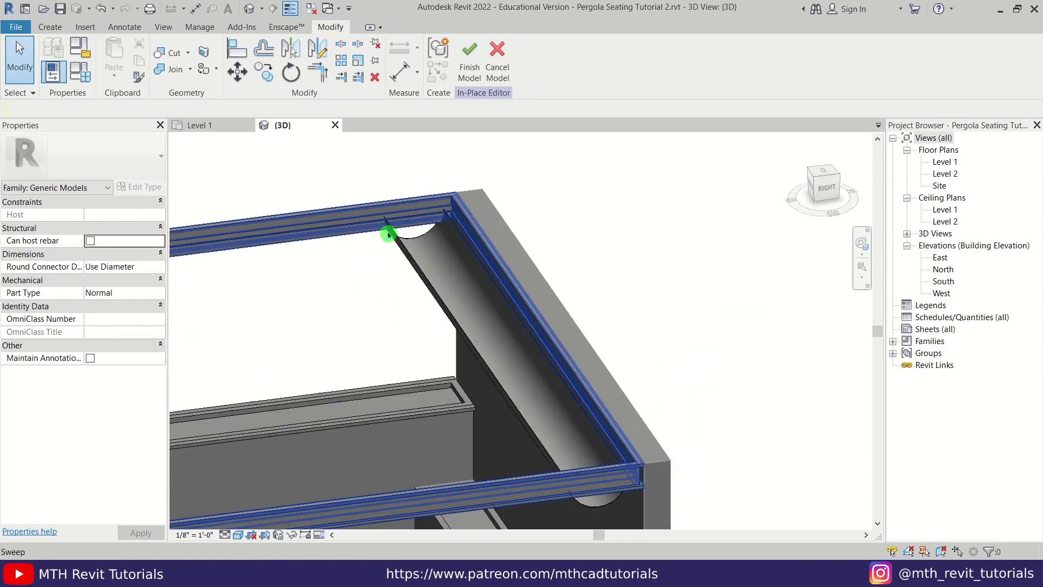
{"action": "middle_click_drag", "start_coordinate": [413, 262], "coordinate": [484, 239]}
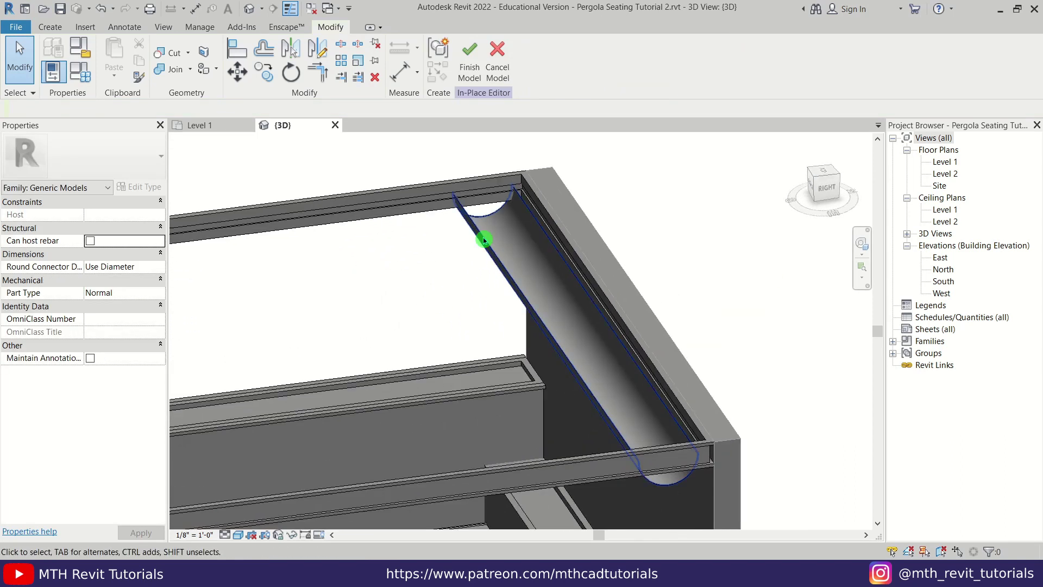
{"action": "left_click", "coordinate": [827, 190]}
{"action": "scroll", "coordinate": [559, 354], "scroll_direction": "up", "scroll_amount": 8}
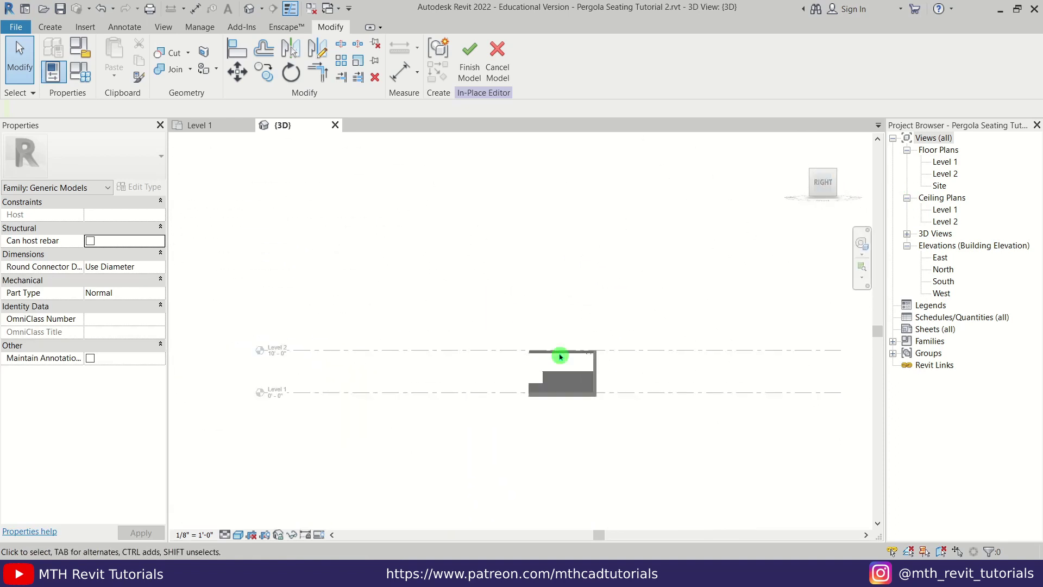
{"action": "scroll", "coordinate": [631, 354], "scroll_direction": "up", "scroll_amount": 5}
{"action": "left_click", "coordinate": [589, 364]}
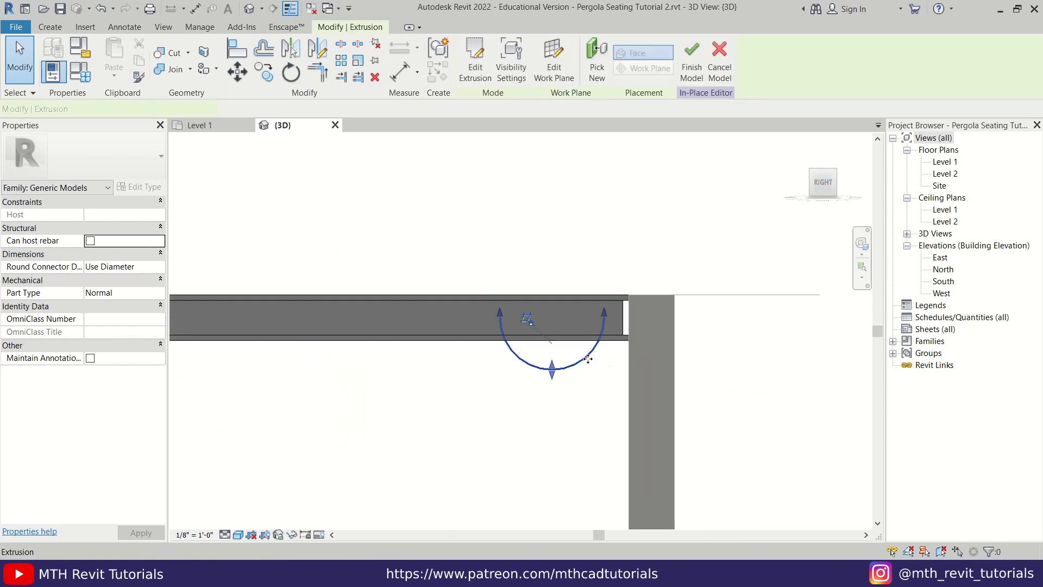
{"action": "left_click", "coordinate": [246, 533]}
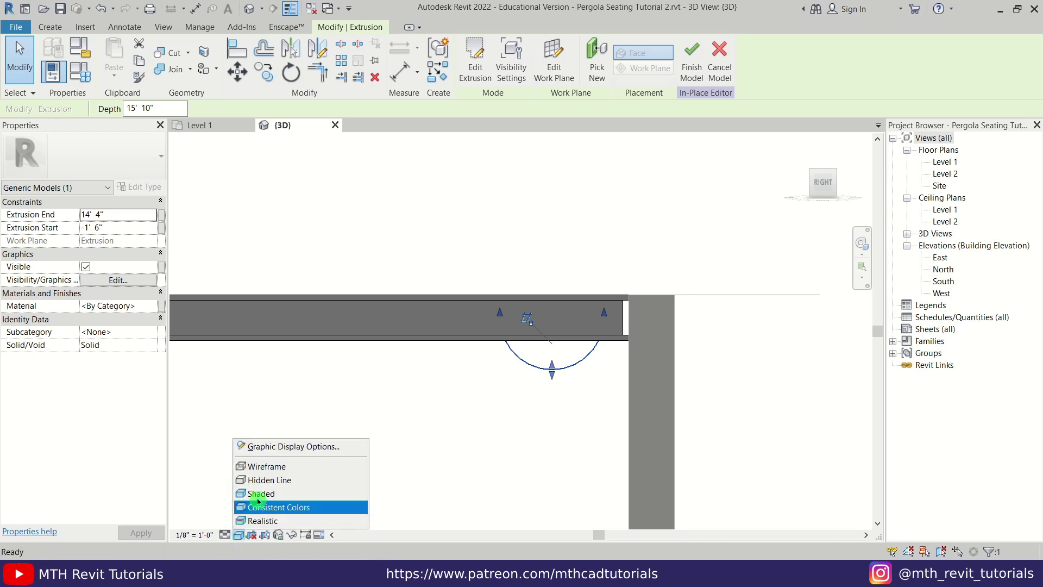
{"action": "left_click", "coordinate": [264, 464]}
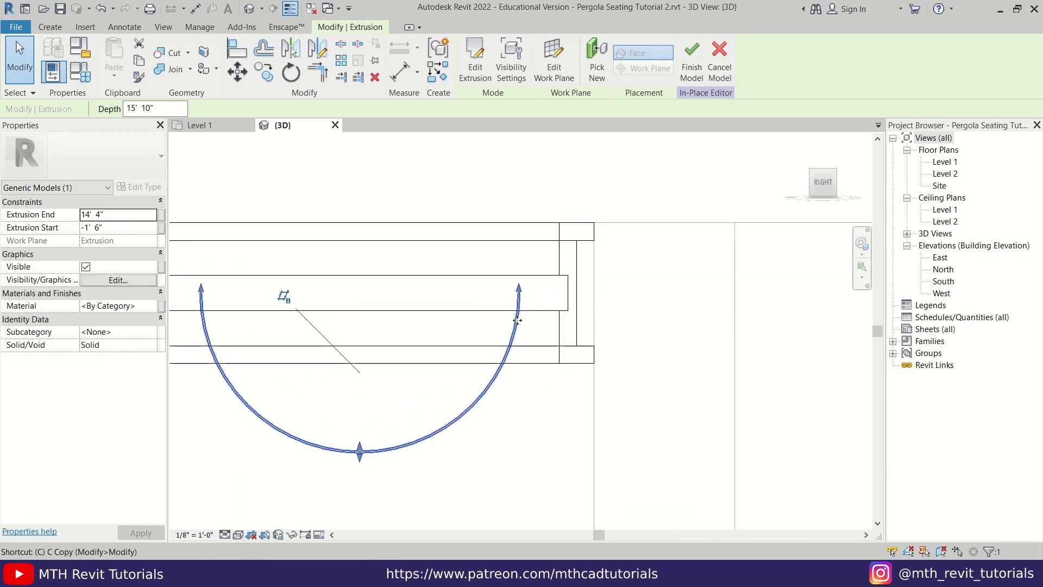
Make three copies of the curved panel along the frame groove away from the wall, each starting at the previous arc's end.
{"action": "key", "text": "c"}
{"action": "scroll", "coordinate": [523, 286], "scroll_direction": "up", "scroll_amount": 5}
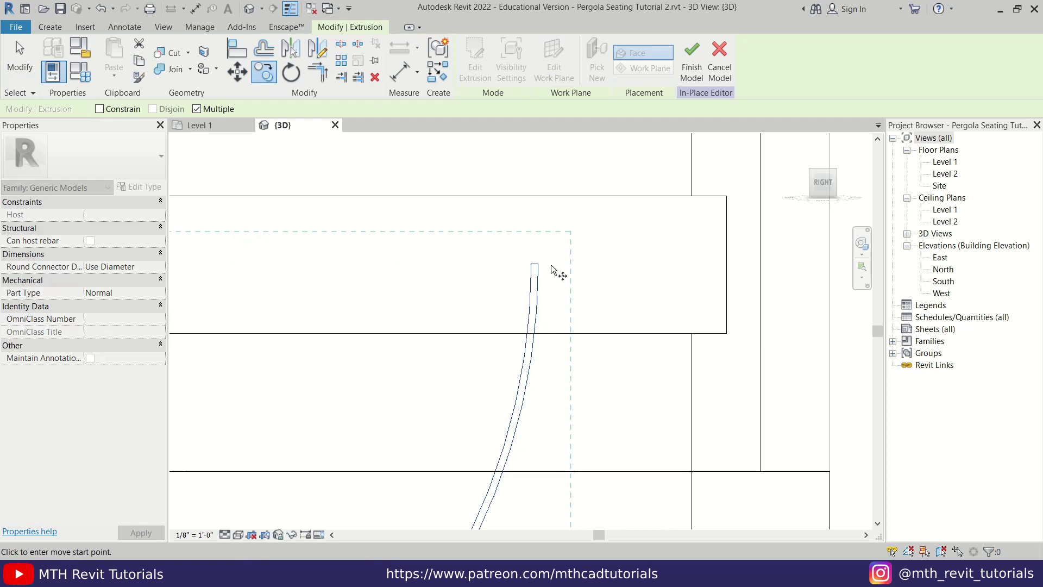
{"action": "scroll", "coordinate": [551, 264], "scroll_direction": "down", "scroll_amount": 3}
{"action": "middle_click_drag", "start_coordinate": [455, 292], "coordinate": [655, 288]}
{"action": "middle_click_drag", "start_coordinate": [331, 290], "coordinate": [776, 299]}
{"action": "scroll", "coordinate": [580, 309], "scroll_direction": "up", "scroll_amount": 2}
{"action": "scroll", "coordinate": [552, 235], "scroll_direction": "down", "scroll_amount": 3}
{"action": "scroll", "coordinate": [377, 236], "scroll_direction": "up", "scroll_amount": 5}
{"action": "scroll", "coordinate": [270, 318], "scroll_direction": "down", "scroll_amount": 3}
{"action": "scroll", "coordinate": [352, 249], "scroll_direction": "up", "scroll_amount": 5}
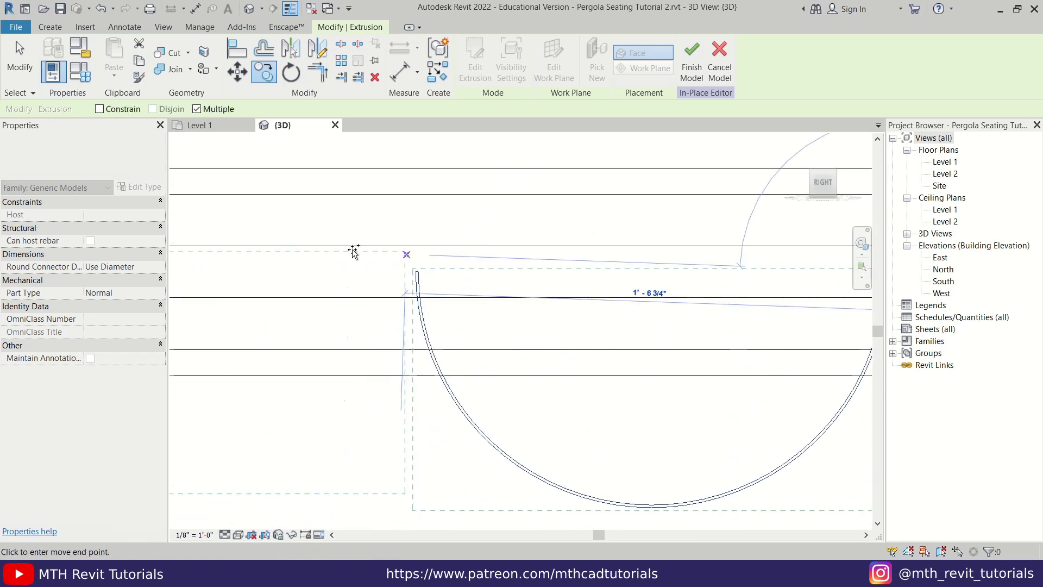
{"action": "left_click", "coordinate": [416, 272]}
{"action": "scroll", "coordinate": [600, 312], "scroll_direction": "down", "scroll_amount": 2}
{"action": "scroll", "coordinate": [433, 265], "scroll_direction": "down", "scroll_amount": 4}
{"action": "key", "text": "Escape"}
{"action": "key", "text": "Escape"}
Return to a shaded 3D view and review the row of hanging panels from several angles.
{"action": "scroll", "coordinate": [530, 345], "scroll_direction": "down", "scroll_amount": 3}
{"action": "mouse_move", "coordinate": [530, 345]}
{"action": "middle_mouse_down", "text": "shift"}
{"action": "mouse_move", "coordinate": [538, 387]}
{"action": "mouse_move", "coordinate": [601, 458]}
{"action": "middle_mouse_up", "text": "shift"}
{"action": "key", "text": "s"}
{"action": "key", "text": "d"}
{"action": "middle_click_drag", "start_coordinate": [587, 375], "coordinate": [540, 369], "text": "shift"}
{"action": "scroll", "coordinate": [534, 336], "scroll_direction": "up", "scroll_amount": 3}
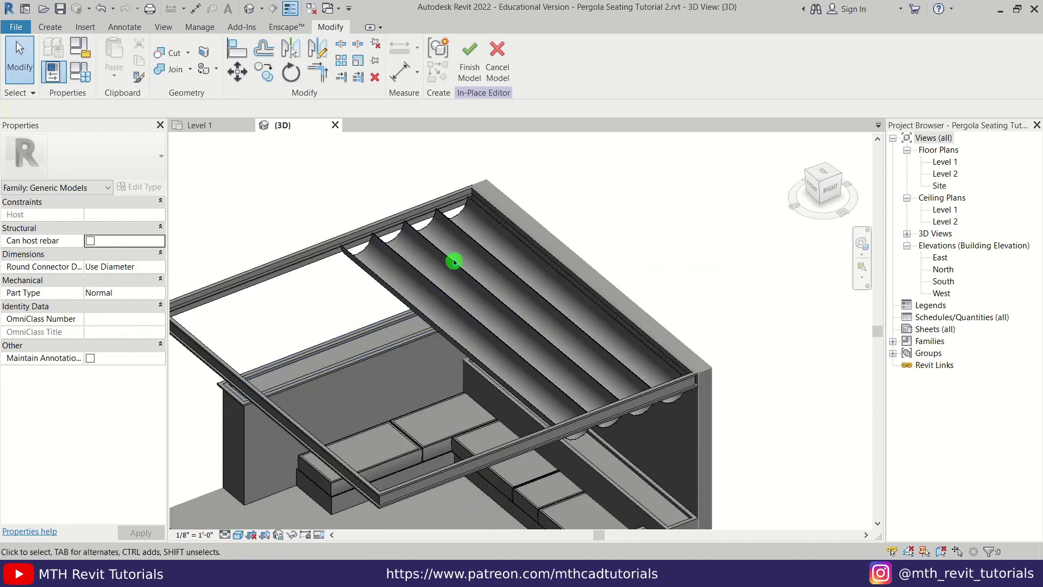
{"action": "scroll", "coordinate": [403, 283], "scroll_direction": "down", "scroll_amount": 5}
{"action": "middle_click_drag", "start_coordinate": [463, 279], "coordinate": [552, 321], "text": "shift"}
{"action": "middle_click_drag", "start_coordinate": [442, 364], "coordinate": [481, 263], "text": "shift"}
{"action": "scroll", "coordinate": [468, 328], "scroll_direction": "down", "scroll_amount": 1}
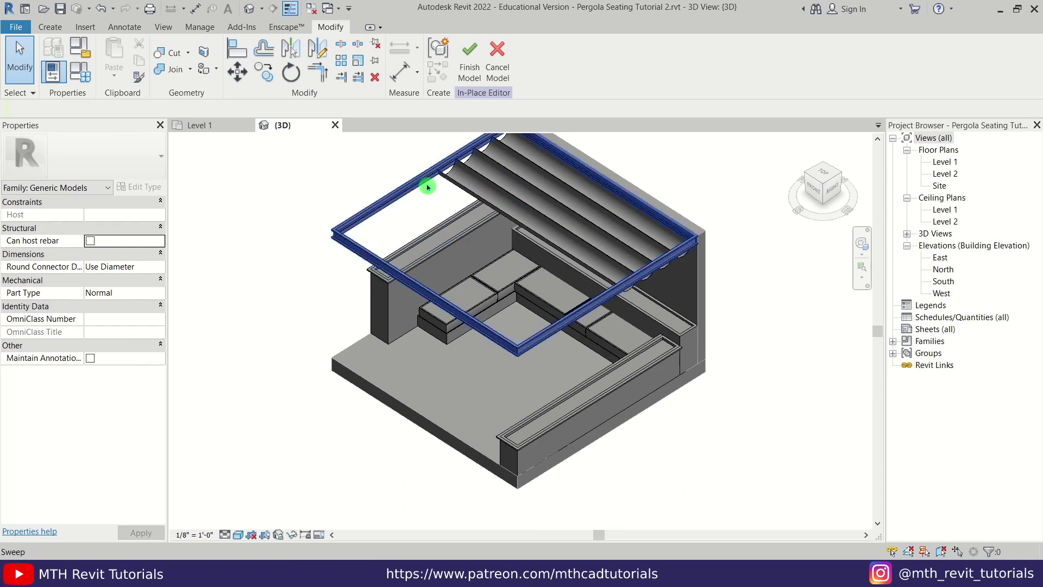
Associate the pergola frame sweep's material with a new family type parameter named Metal.
{"action": "scroll", "coordinate": [426, 186], "scroll_direction": "up", "scroll_amount": 5}
{"action": "left_click", "coordinate": [418, 180]}
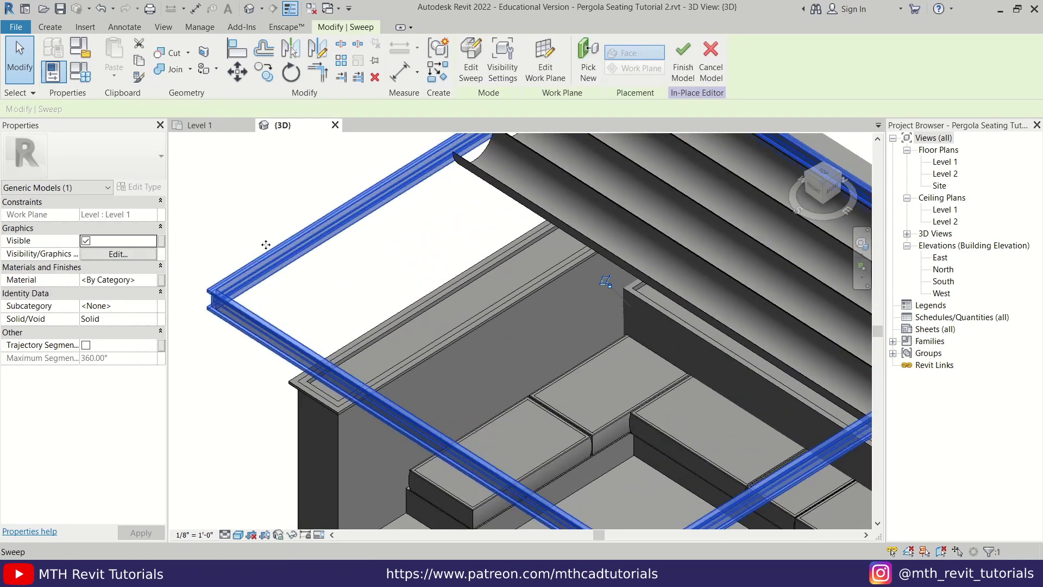
{"action": "left_click", "coordinate": [208, 269]}
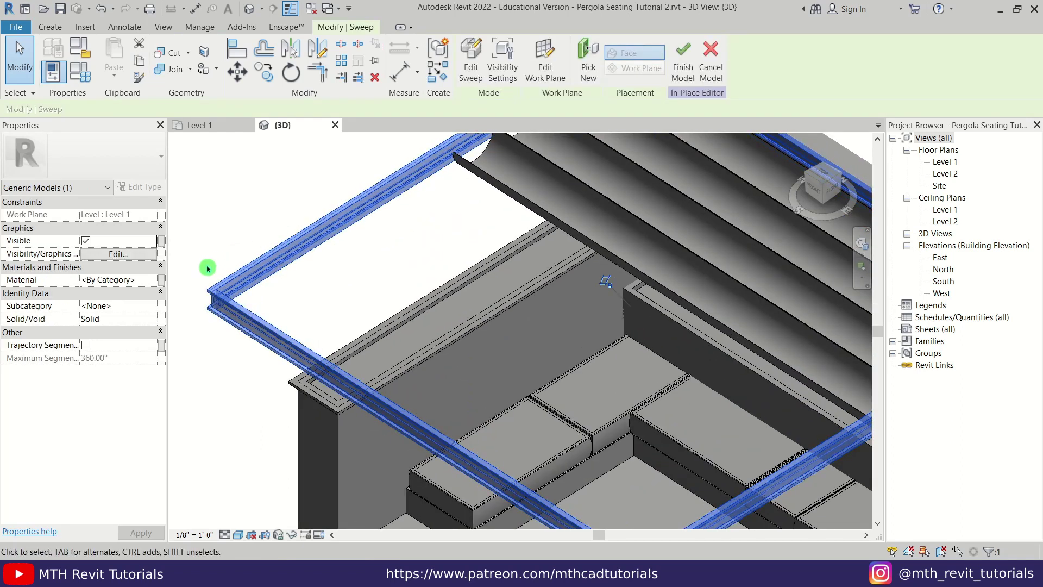
{"action": "left_click", "coordinate": [162, 283]}
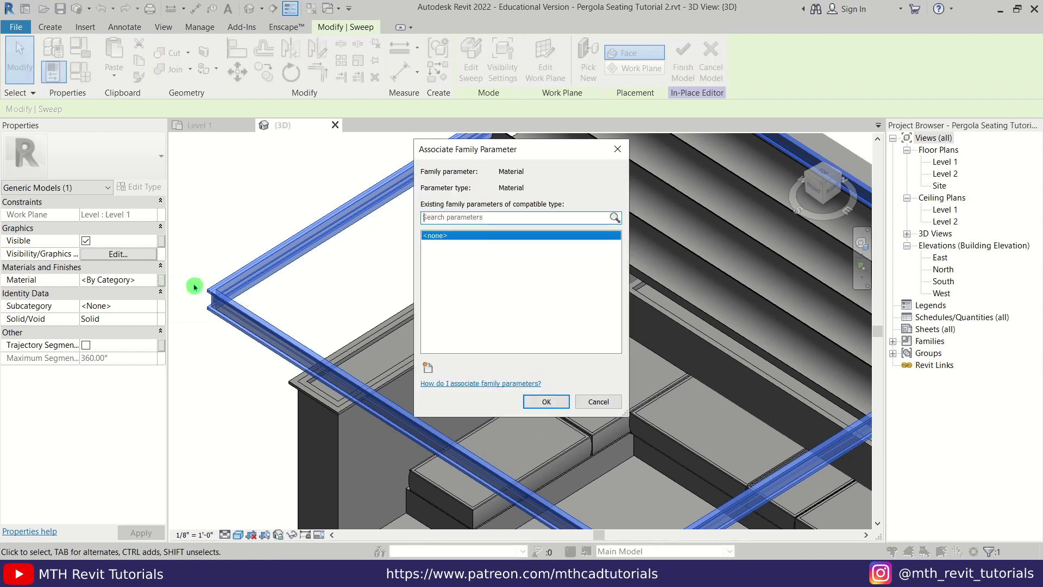
{"action": "left_click", "coordinate": [428, 369]}
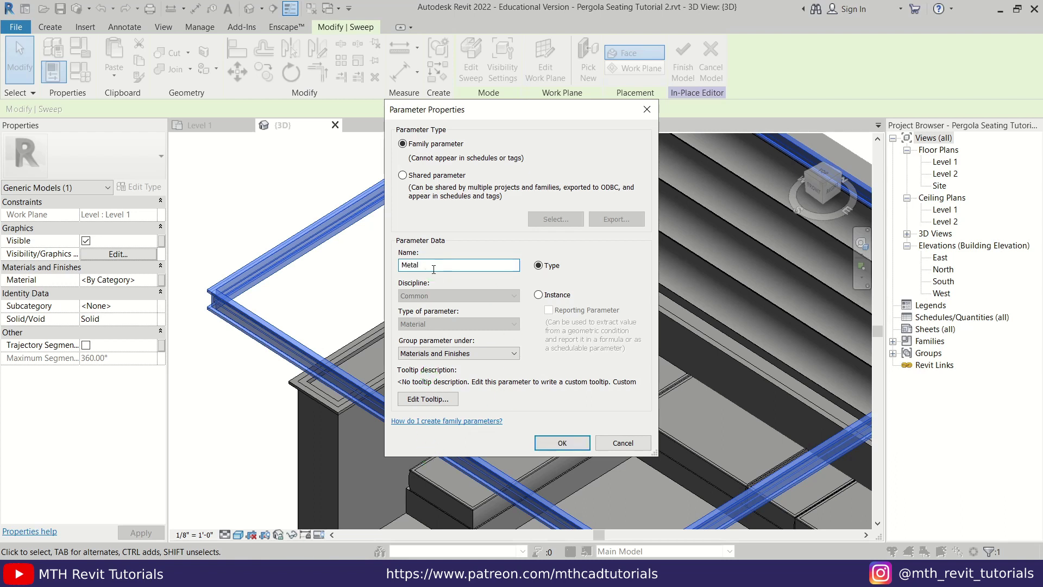
{"action": "left_click", "coordinate": [549, 451]}
{"action": "left_click", "coordinate": [555, 408]}
{"action": "left_click", "coordinate": [379, 293]}
Associate the material of all four curved hanging panels with a new family type parameter named Shade Fabric.
{"action": "scroll", "coordinate": [380, 295], "scroll_direction": "down", "scroll_amount": 2}
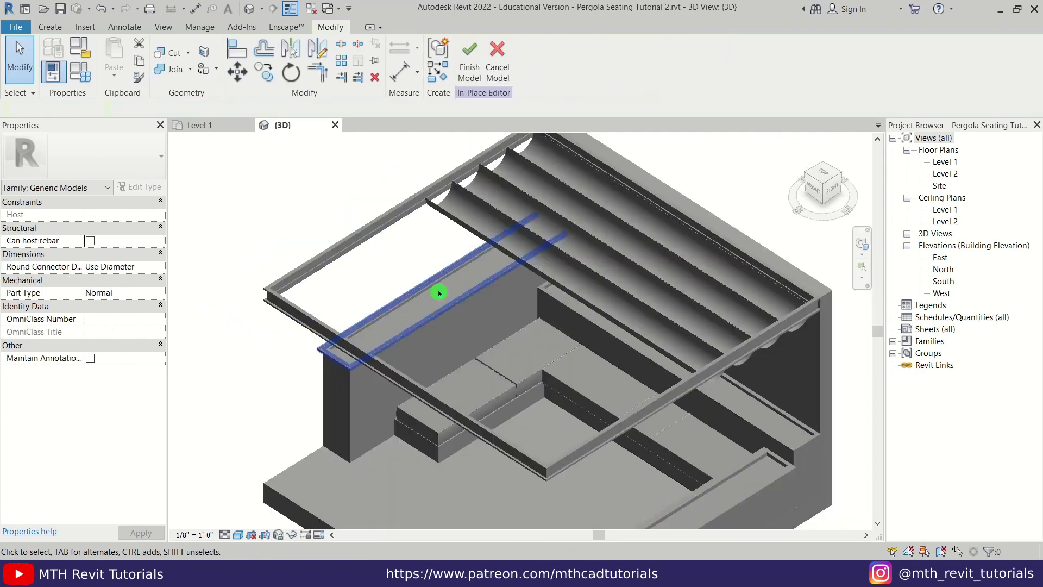
{"action": "middle_click_drag", "start_coordinate": [526, 220], "coordinate": [447, 245]}
{"action": "left_click", "coordinate": [430, 253]}
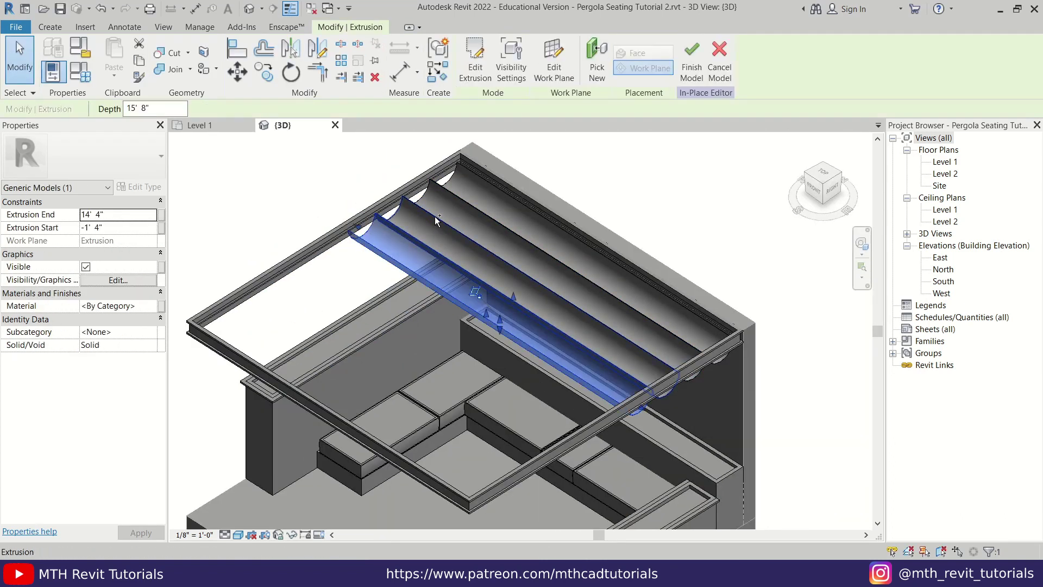
{"action": "left_click", "coordinate": [419, 209], "text": "ctrl"}
{"action": "left_click", "coordinate": [446, 191], "text": "ctrl"}
{"action": "left_click", "coordinate": [470, 172], "text": "ctrl"}
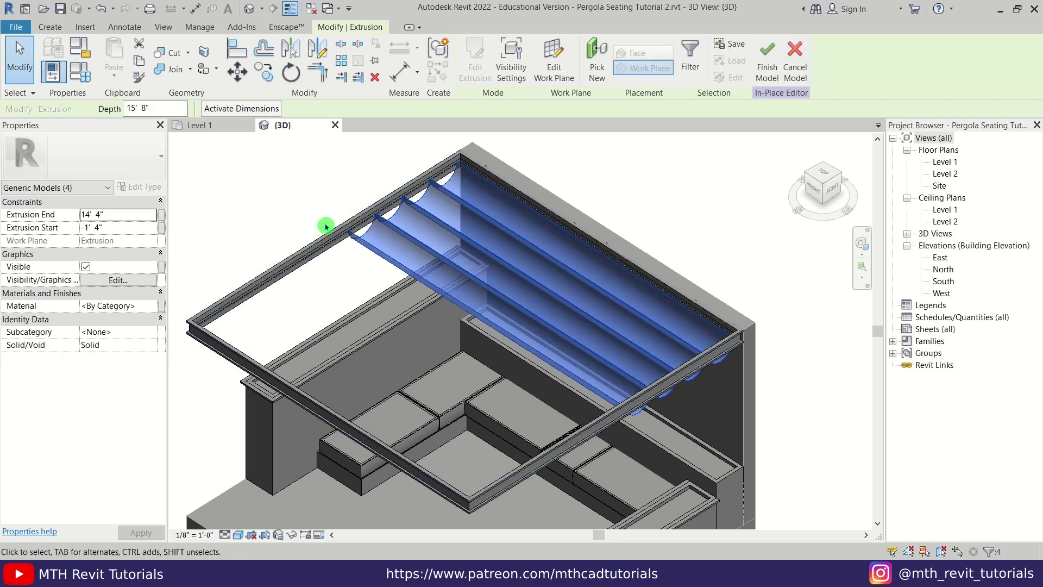
{"action": "left_click", "coordinate": [162, 308]}
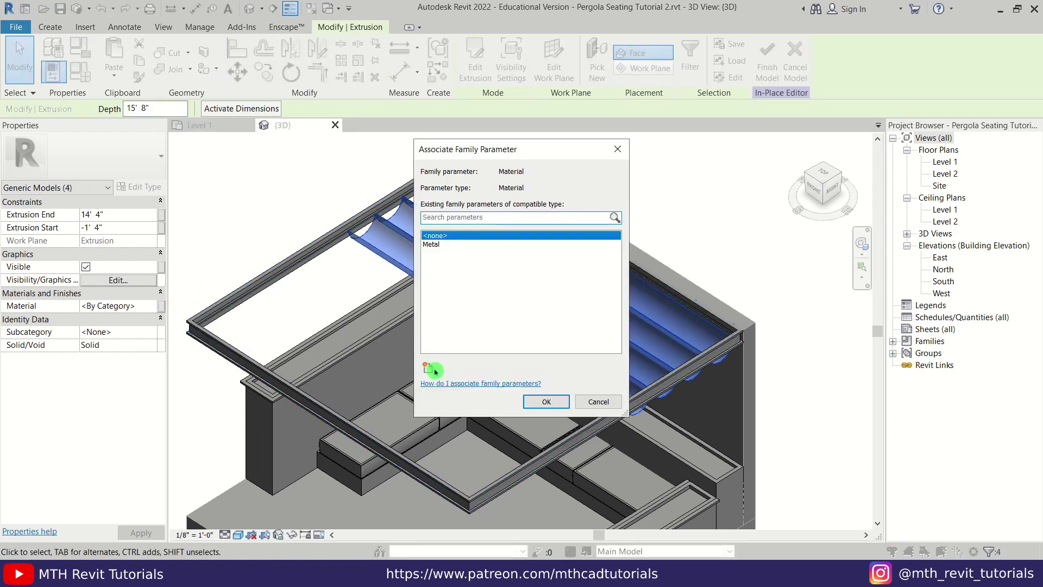
{"action": "left_click", "coordinate": [428, 369]}
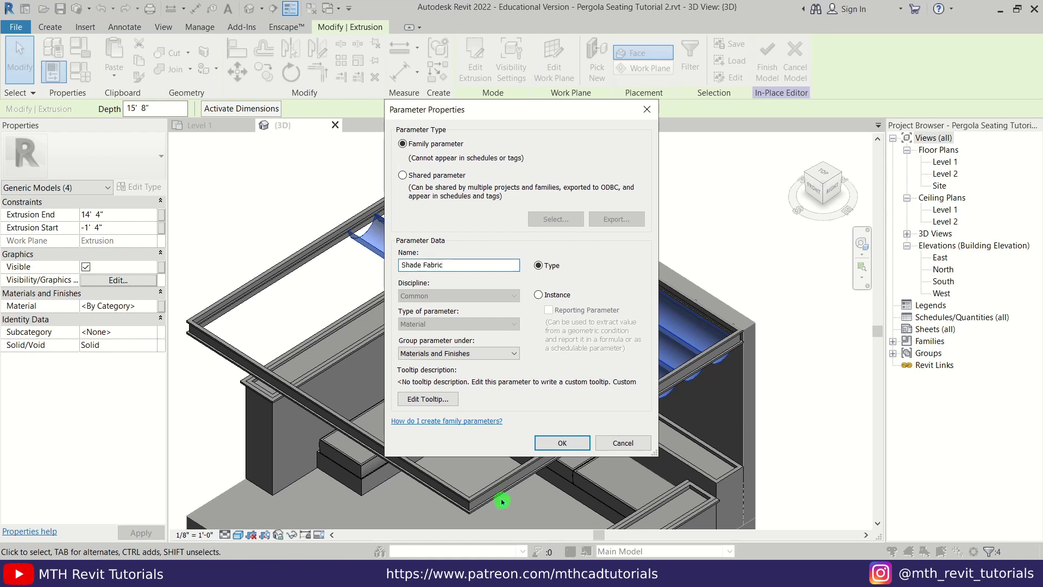
{"action": "left_click", "coordinate": [552, 450]}
{"action": "left_click", "coordinate": [550, 404]}
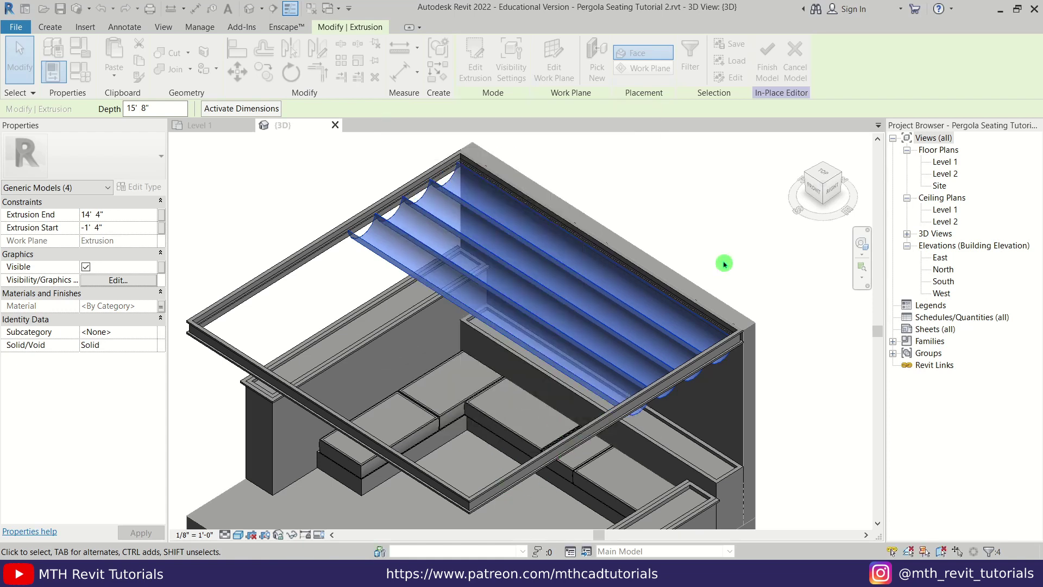
{"action": "left_click", "coordinate": [723, 264]}
Associate the material of the planter boxes and their rim sweeps with a new family type parameter named Planters.
{"action": "middle_click_drag", "start_coordinate": [430, 257], "coordinate": [517, 191]}
{"action": "middle_click_drag", "start_coordinate": [491, 325], "coordinate": [344, 279], "text": "shift"}
{"action": "scroll", "coordinate": [342, 283], "scroll_direction": "up", "scroll_amount": 2}
{"action": "left_click", "coordinate": [332, 307]}
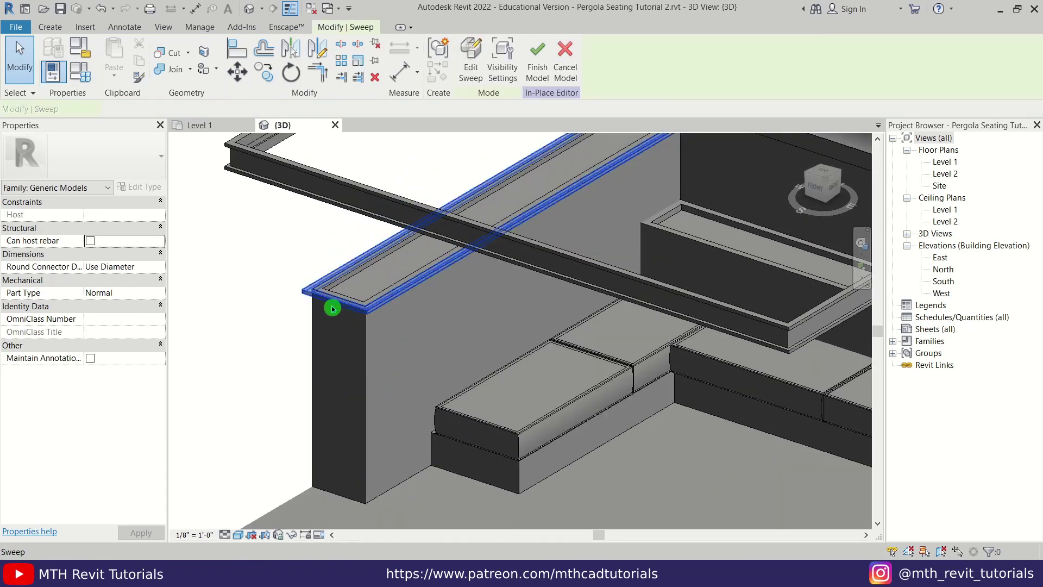
{"action": "left_click", "coordinate": [364, 338], "text": "ctrl"}
{"action": "scroll", "coordinate": [364, 338], "scroll_direction": "down", "scroll_amount": 3}
{"action": "middle_click_drag", "start_coordinate": [319, 316], "coordinate": [531, 314], "text": "shift"}
{"action": "left_click", "coordinate": [531, 314], "text": "ctrl"}
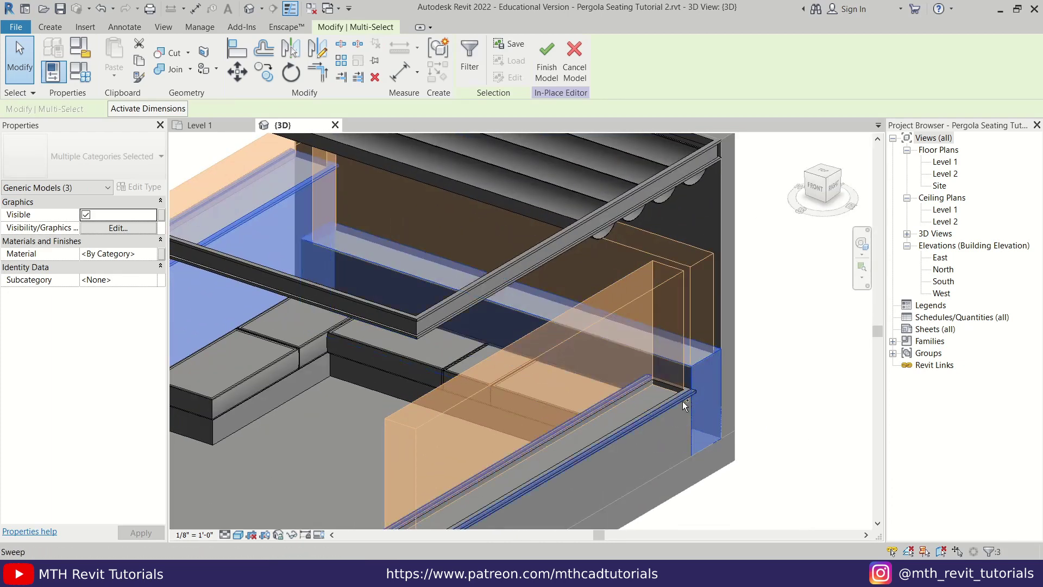
{"action": "middle_click_drag", "start_coordinate": [694, 433], "coordinate": [810, 263]}
{"action": "scroll", "coordinate": [490, 389], "scroll_direction": "up", "scroll_amount": 3}
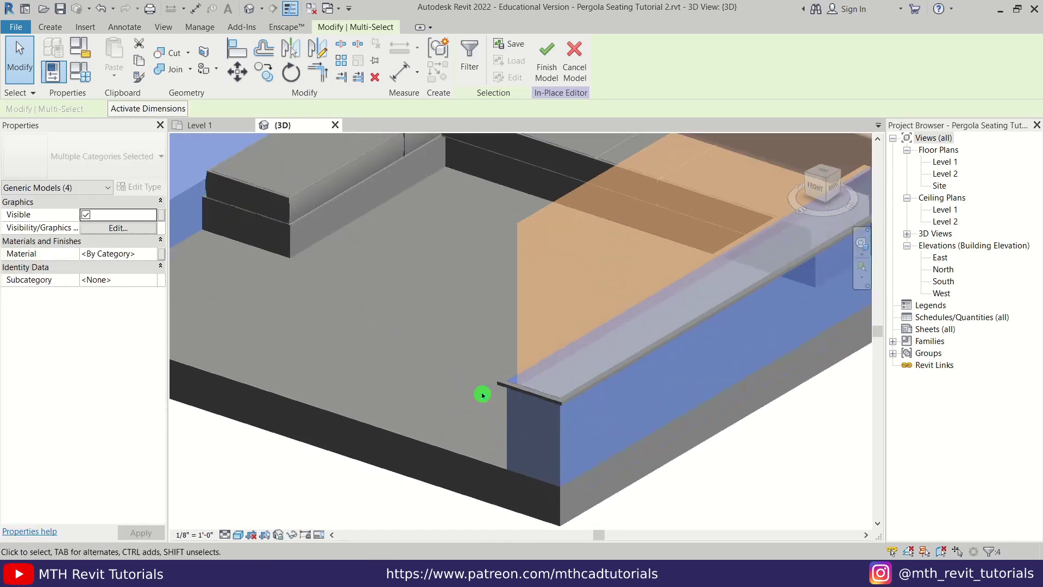
{"action": "left_click", "coordinate": [504, 377], "text": "ctrl"}
{"action": "scroll", "coordinate": [502, 389], "scroll_direction": "down", "scroll_amount": 5}
{"action": "middle_click_drag", "start_coordinate": [510, 349], "coordinate": [504, 398]}
{"action": "middle_click_drag", "start_coordinate": [388, 356], "coordinate": [175, 283]}
{"action": "left_click", "coordinate": [162, 255]}
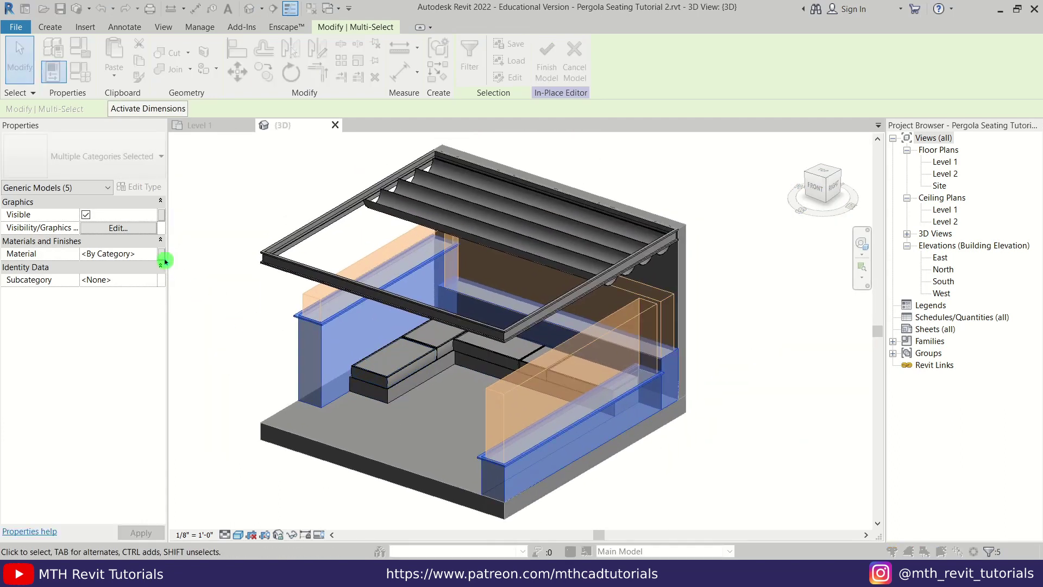
{"action": "left_click", "coordinate": [428, 369]}
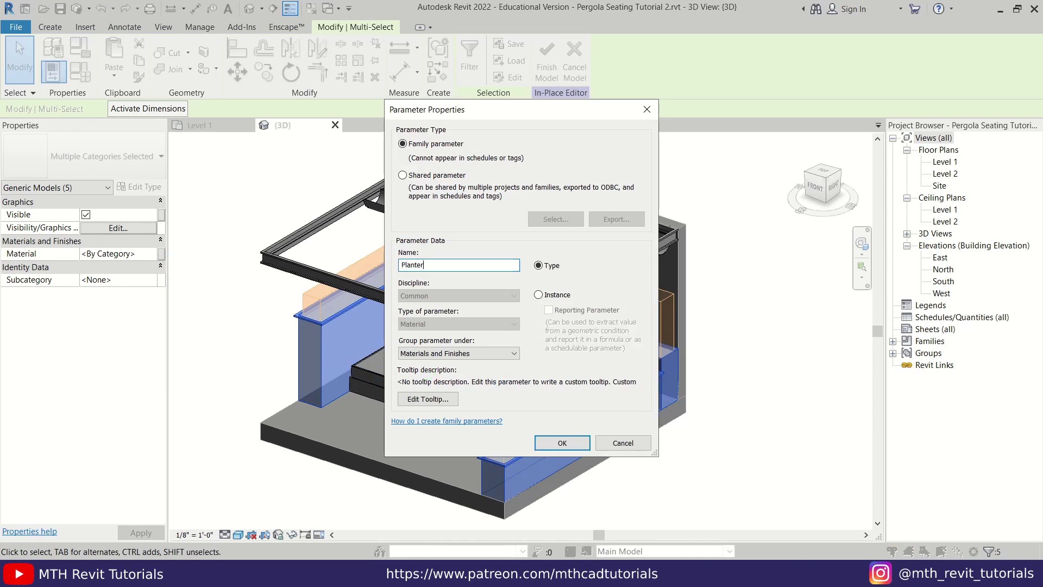
{"action": "left_click", "coordinate": [580, 449]}
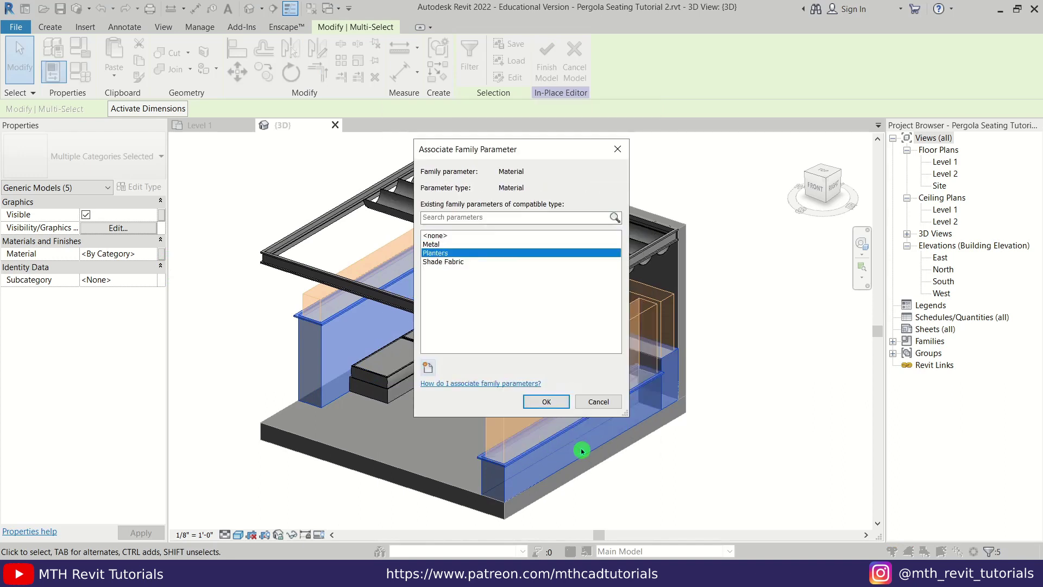
{"action": "left_click", "coordinate": [546, 402]}
Associate the L-shaped seat base's material with a new family type parameter named Seating.
{"action": "scroll", "coordinate": [456, 396], "scroll_direction": "up", "scroll_amount": 5}
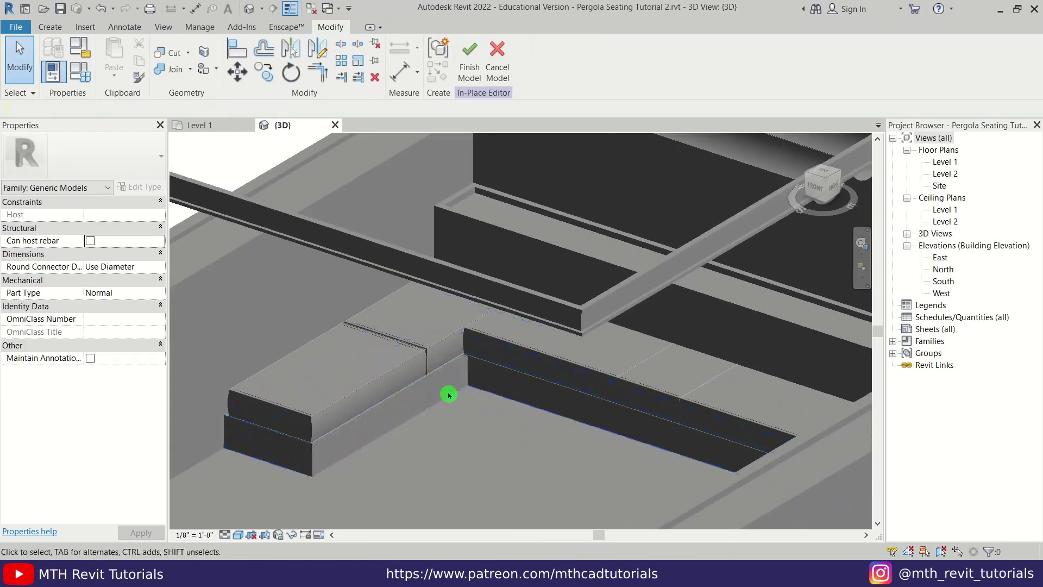
{"action": "left_click", "coordinate": [476, 390]}
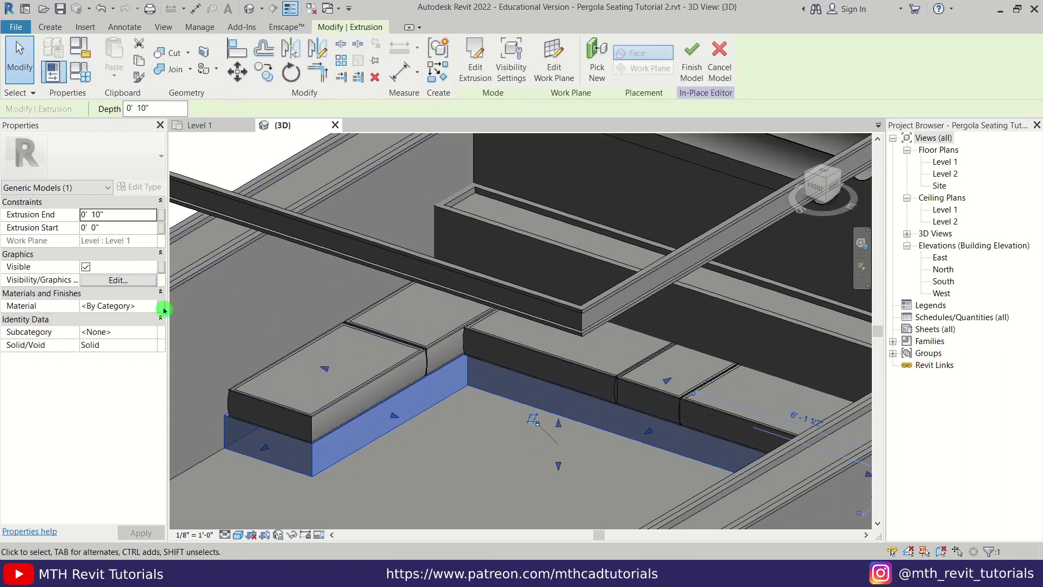
{"action": "left_click", "coordinate": [162, 305]}
{"action": "left_click", "coordinate": [428, 370]}
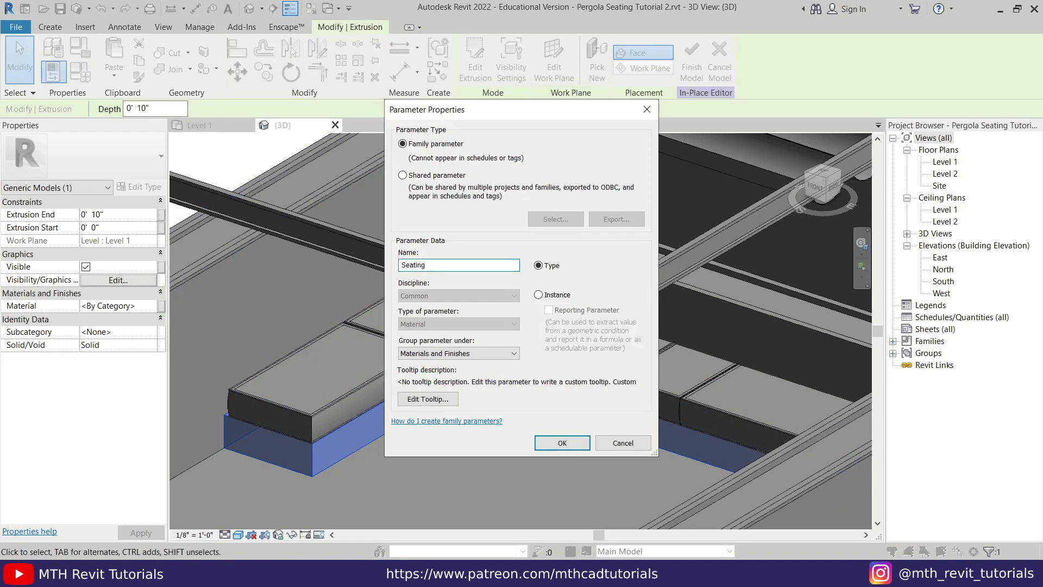
{"action": "left_click", "coordinate": [540, 442]}
{"action": "left_click", "coordinate": [545, 402]}
{"action": "key", "text": "Escape"}
Associate the material of all seat cushions with a new family type parameter named Cushion.
{"action": "middle_click_drag", "start_coordinate": [521, 445], "coordinate": [242, 361], "text": "shift"}
{"action": "middle_click_drag", "start_coordinate": [334, 410], "coordinate": [363, 379], "text": "shift"}
{"action": "left_click_drag", "start_coordinate": [276, 346], "coordinate": [807, 439]}
{"action": "middle_click_drag", "start_coordinate": [807, 439], "coordinate": [757, 438], "text": "shift"}
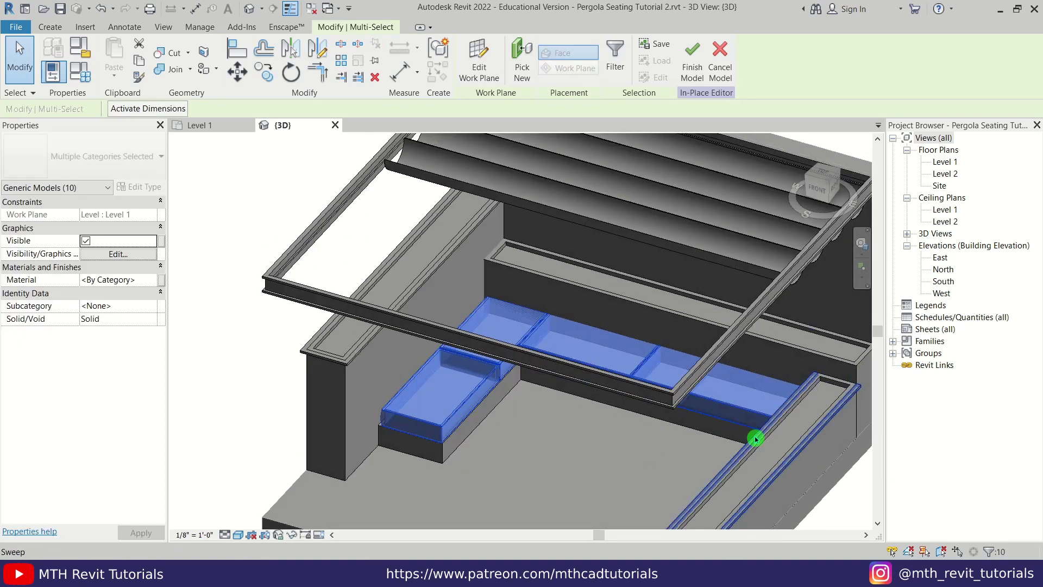
{"action": "left_click", "coordinate": [161, 279]}
{"action": "left_click", "coordinate": [427, 369]}
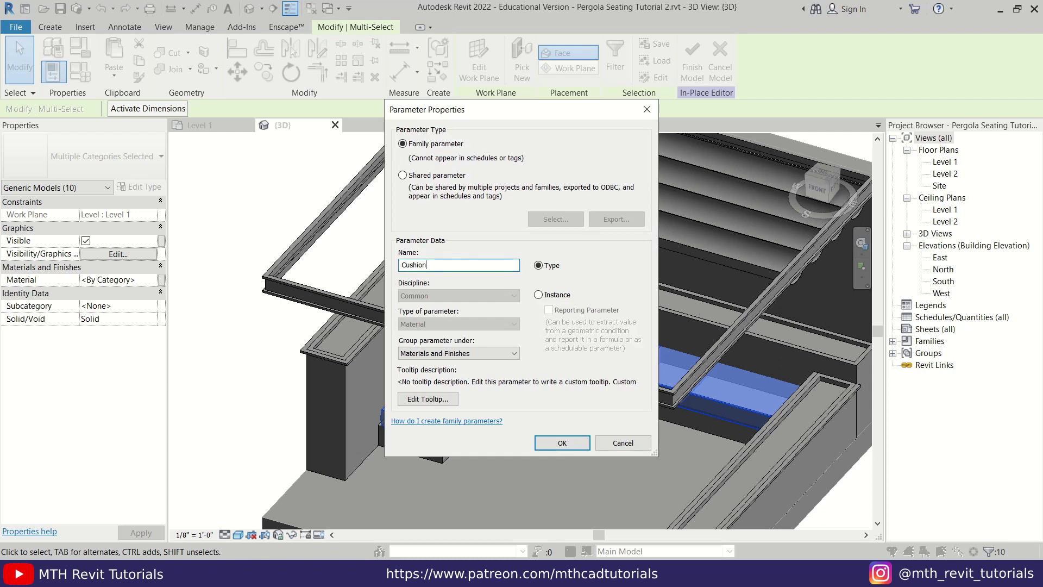
{"action": "left_click", "coordinate": [539, 441]}
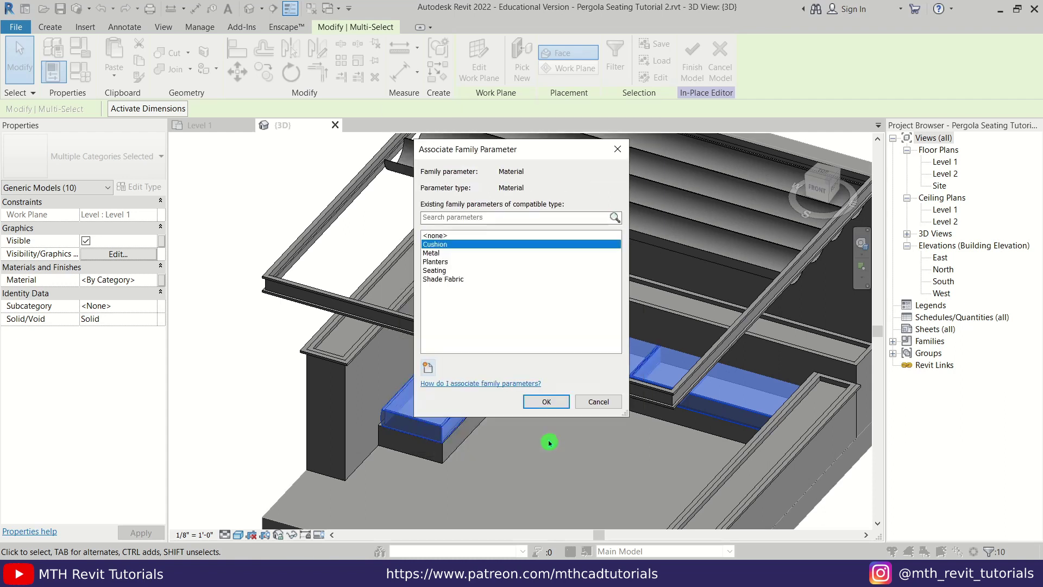
{"action": "left_click", "coordinate": [548, 405]}
{"action": "left_click", "coordinate": [223, 375]}
Reopen the Planters and Seating model for in-place editing and open the longer side planter's void extrusion sketch in the Level 1 plan.
{"action": "scroll", "coordinate": [348, 325], "scroll_direction": "down", "scroll_amount": 3}
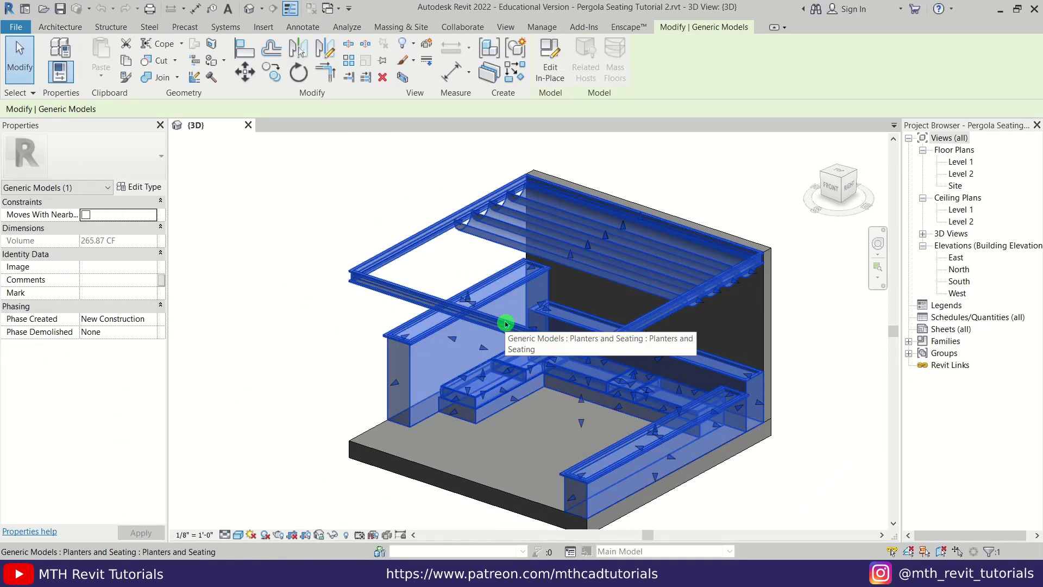
{"action": "left_click", "coordinate": [559, 74]}
{"action": "left_click", "coordinate": [560, 75]}
{"action": "scroll", "coordinate": [536, 405], "scroll_direction": "up", "scroll_amount": 5}
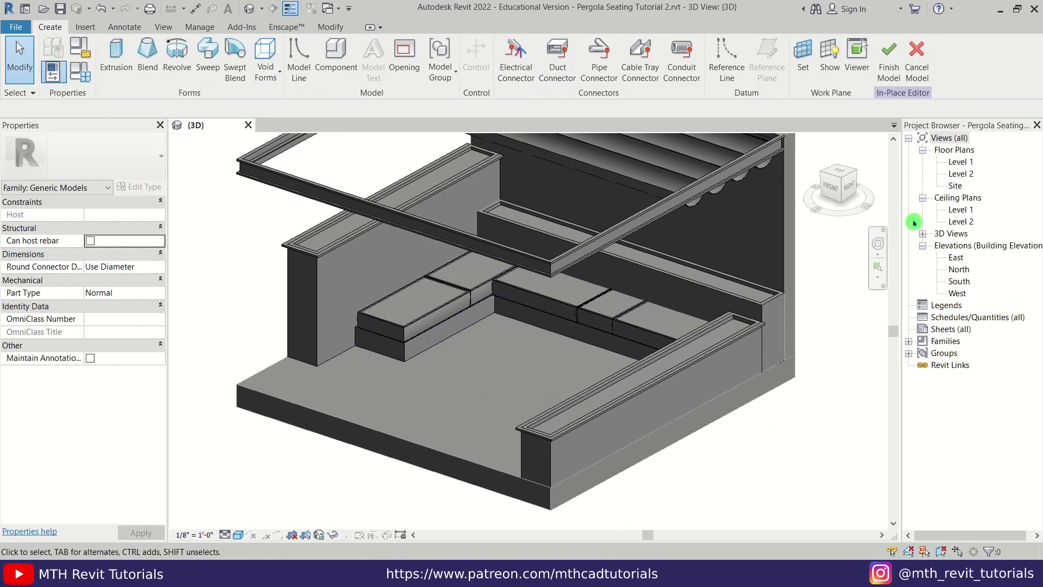
{"action": "double_click", "coordinate": [960, 161]}
{"action": "scroll", "coordinate": [530, 352], "scroll_direction": "up", "scroll_amount": 5}
{"action": "left_click", "coordinate": [562, 353]}
{"action": "middle_click_drag", "start_coordinate": [717, 412], "coordinate": [809, 395]}
{"action": "left_click", "coordinate": [471, 68]}
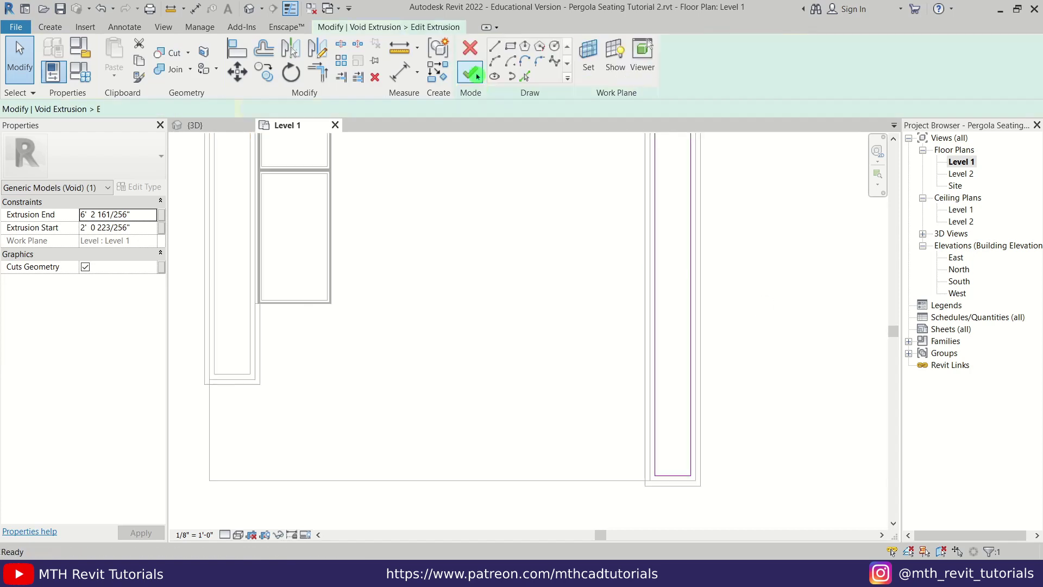
{"action": "left_click", "coordinate": [669, 475]}
{"action": "left_click", "coordinate": [619, 269]}
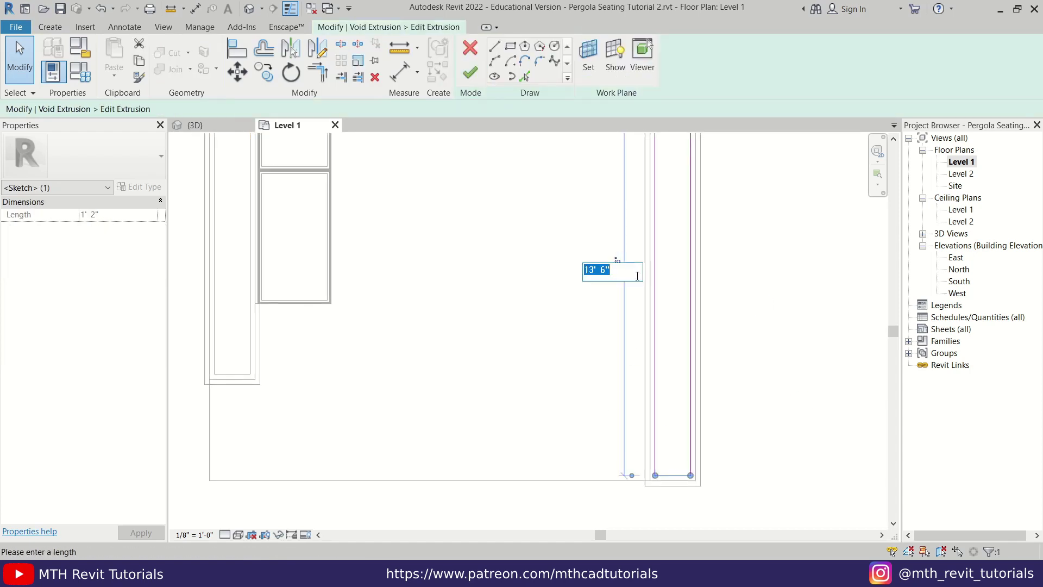
{"action": "left_click_drag", "start_coordinate": [525, 320], "coordinate": [712, 484]}
{"action": "left_click", "coordinate": [237, 72]}
{"action": "key", "text": "Escape"}
Move the short front line of the planter's void sketch 6" inward and finish the sketch.
{"action": "left_click", "coordinate": [671, 481]}
{"action": "key", "text": "m"}
{"action": "key", "text": "v"}
{"action": "left_click", "coordinate": [673, 483]}
{"action": "type", "text": "6\""}
{"action": "key", "text": "Return"}
{"action": "left_click", "coordinate": [629, 447]}
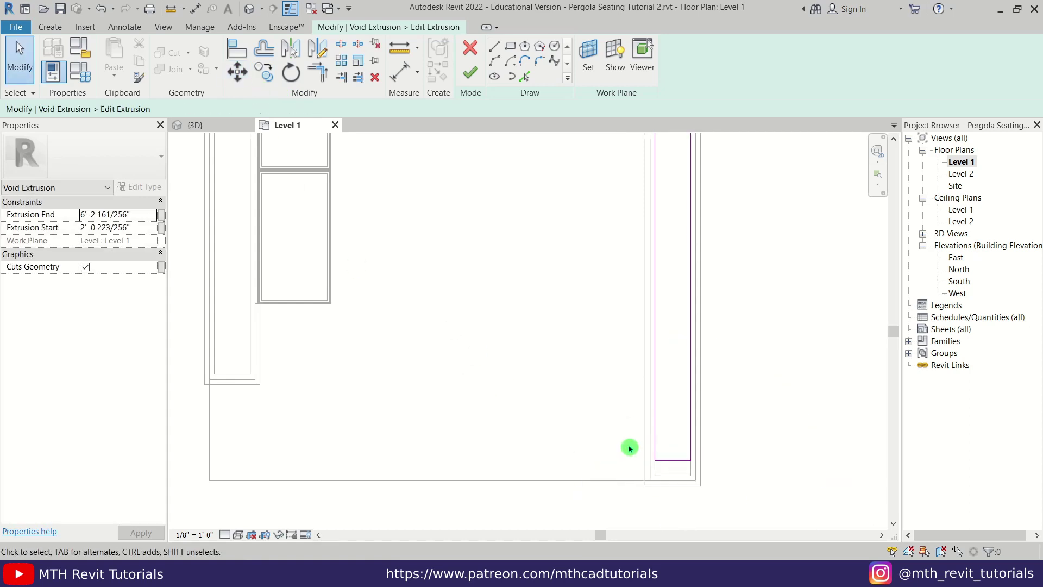
{"action": "left_click", "coordinate": [470, 73]}
Shorten the planter's solid extrusion by moving its front sketch line 6" inward and finish the sketch.
{"action": "left_click", "coordinate": [698, 484]}
{"action": "double_click", "coordinate": [647, 275]}
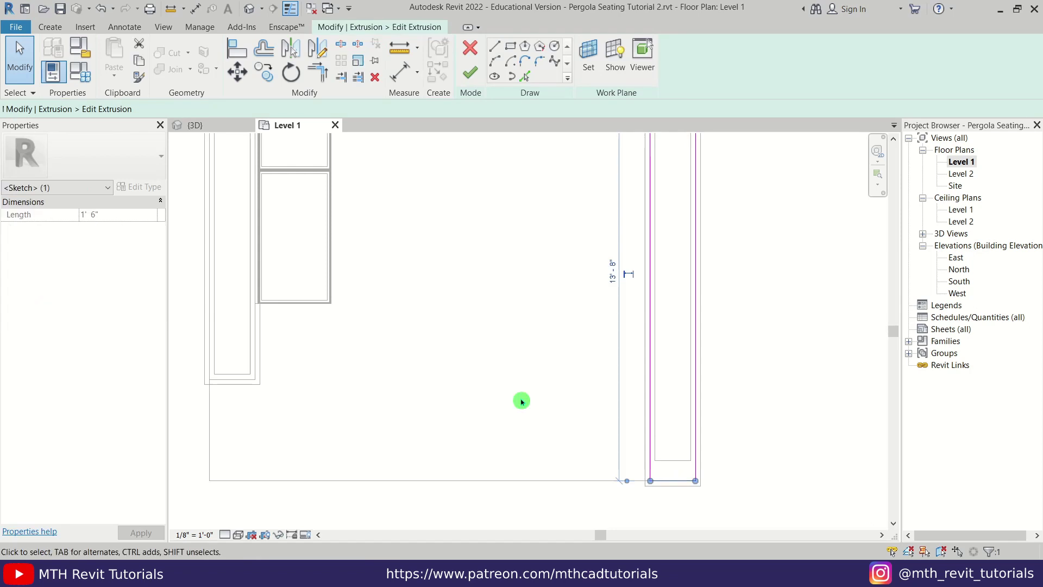
{"action": "key", "text": "v"}
{"action": "left_click", "coordinate": [733, 491]}
{"action": "type", "text": "6\""}
{"action": "key", "text": "Return"}
{"action": "left_click", "coordinate": [734, 466]}
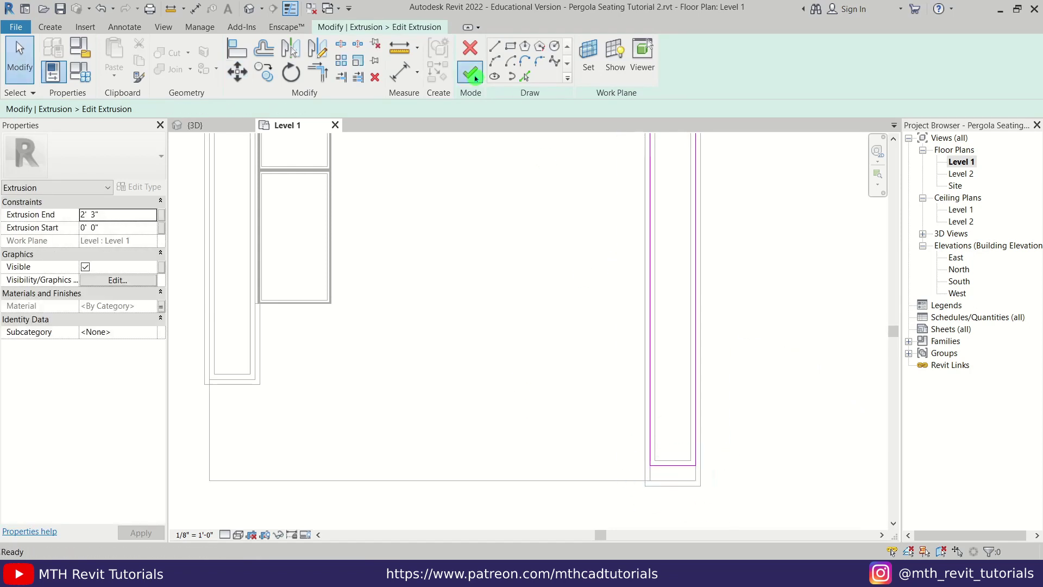
{"action": "left_click", "coordinate": [470, 73]}
Measure the gap between the shortened planter's front end and the floor slab edge.
{"action": "left_click", "coordinate": [431, 197]}
{"action": "key", "text": "d"}
{"action": "key", "text": "i"}
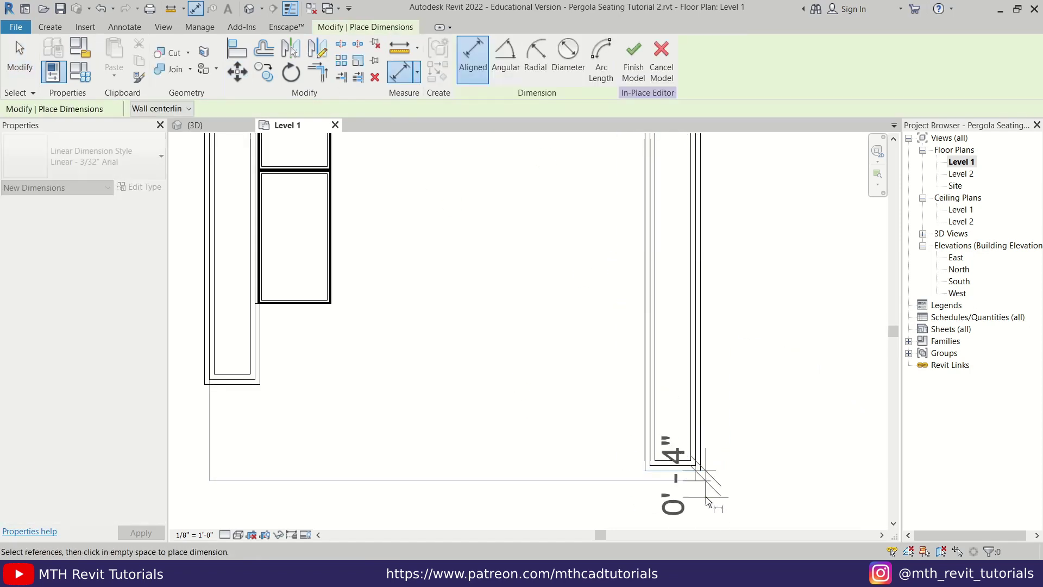
{"action": "key", "text": "Escape"}
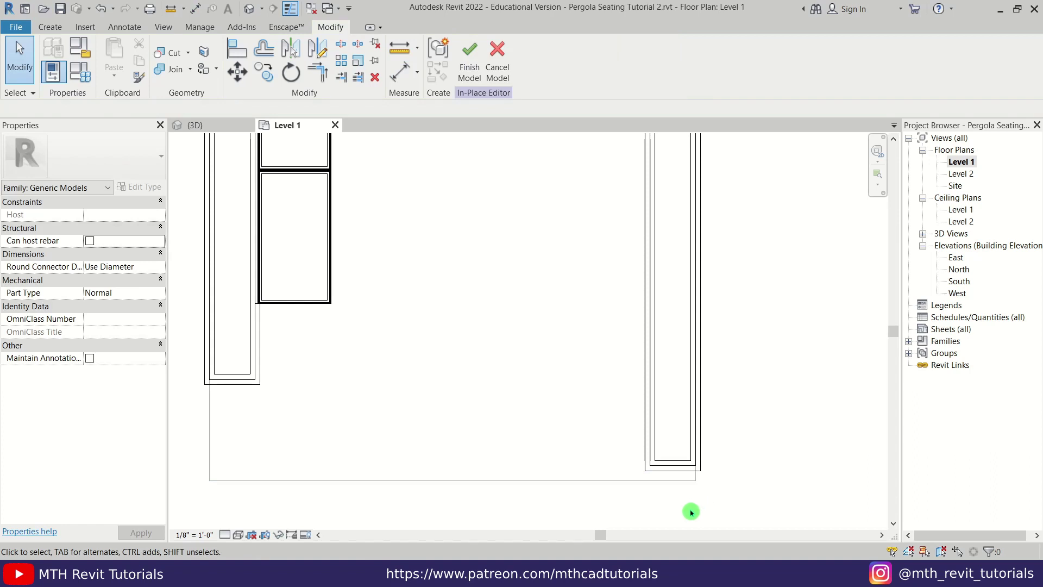
Switch to the 3D view and finish editing the in-place model.
{"action": "left_click", "coordinate": [227, 126]}
{"action": "scroll", "coordinate": [652, 424], "scroll_direction": "down", "scroll_amount": 3}
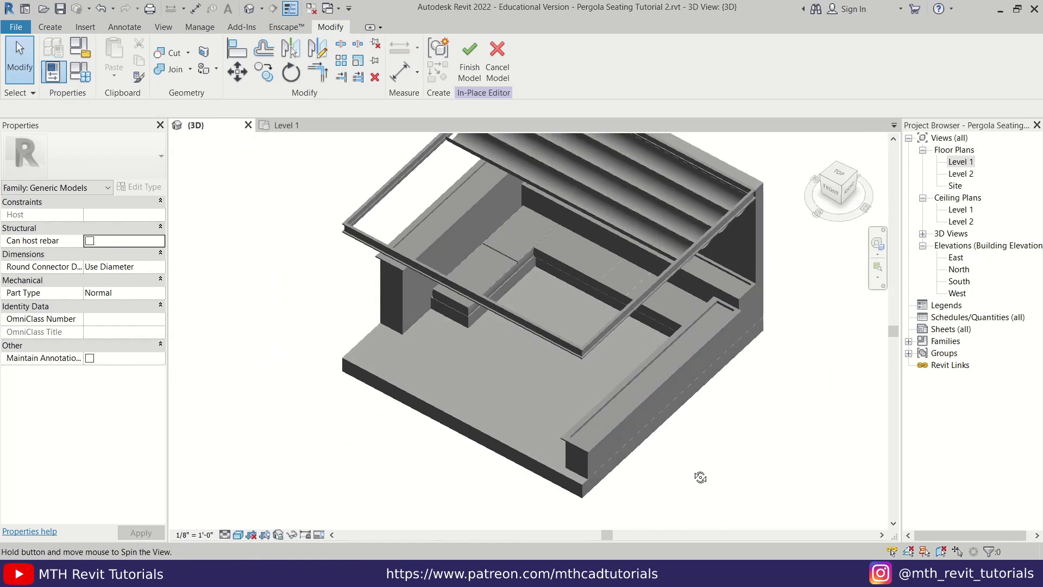
{"action": "left_click", "coordinate": [470, 60]}
Reopen the in-place model in the Level 1 plan and sketch a 4" by 4" extrusion profile at the floor's front-left corner.
{"action": "double_click", "coordinate": [543, 249]}
{"action": "double_click", "coordinate": [970, 162]}
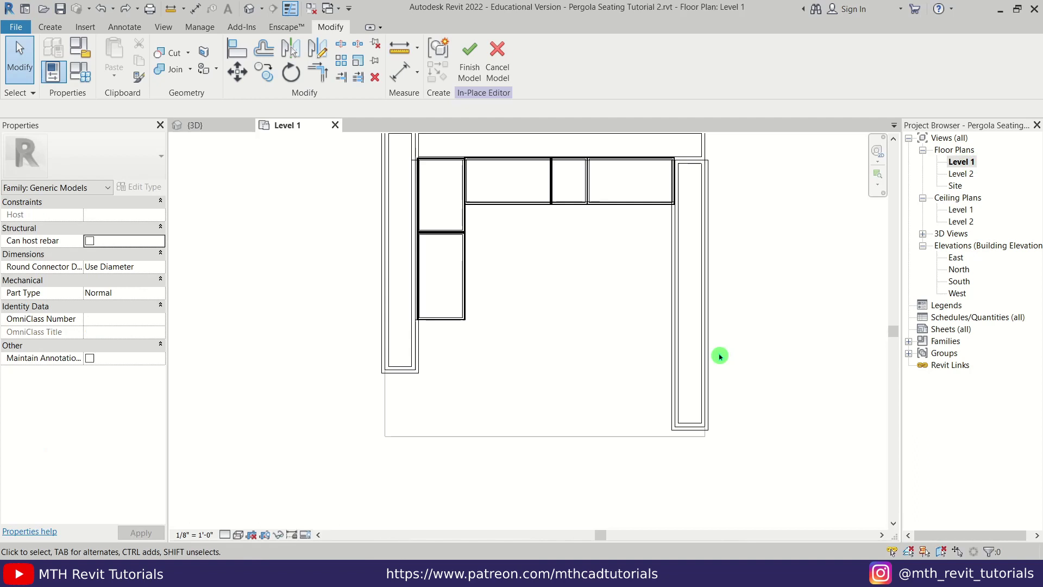
{"action": "left_click", "coordinate": [106, 69]}
{"action": "scroll", "coordinate": [421, 461], "scroll_direction": "up", "scroll_amount": 5}
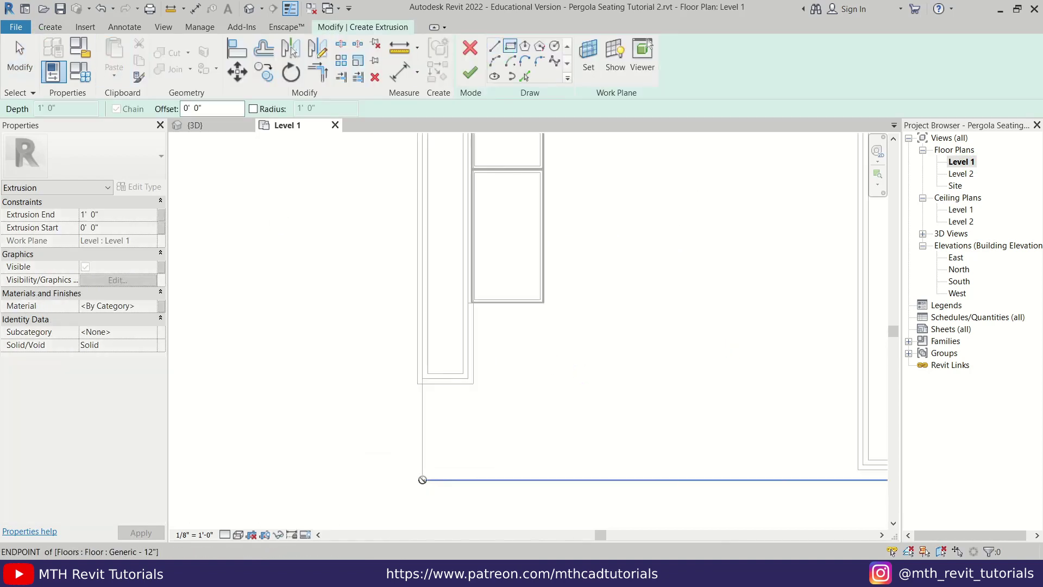
{"action": "left_click", "coordinate": [417, 460]}
{"action": "left_click", "coordinate": [448, 485]}
{"action": "key", "text": "Escape"}
{"action": "key", "text": "Escape"}
{"action": "scroll", "coordinate": [449, 475], "scroll_direction": "up", "scroll_amount": 1}
{"action": "middle_click_drag", "start_coordinate": [449, 475], "coordinate": [452, 445]}
{"action": "left_click", "coordinate": [451, 446]}
{"action": "left_click", "coordinate": [430, 485]}
{"action": "type", "text": "4"}
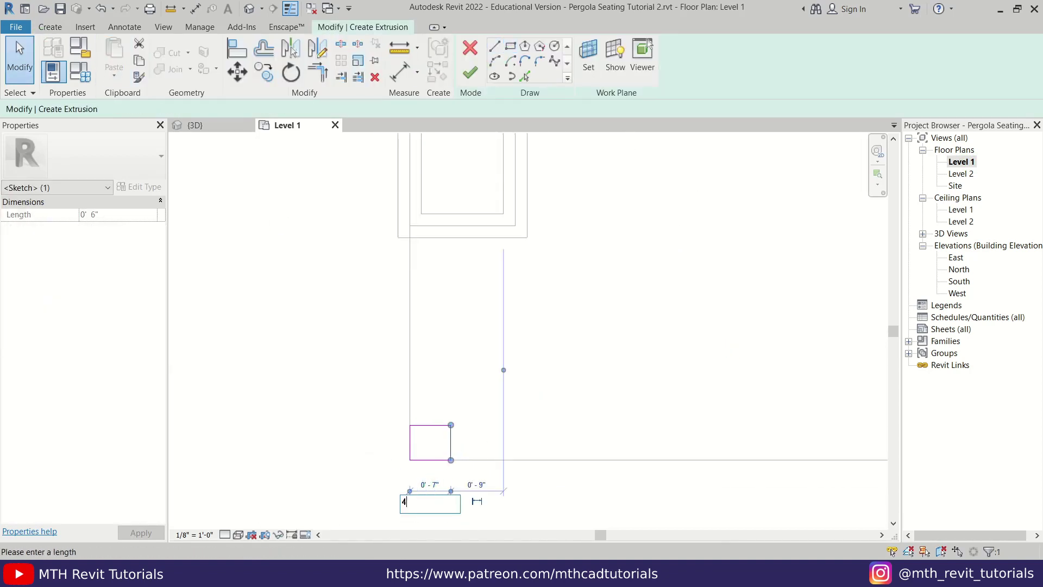
{"action": "left_click", "coordinate": [664, 455]}
Copy the square post profile to the floor's opposite front corner and finish the extrusion sketch.
{"action": "left_click_drag", "start_coordinate": [330, 380], "coordinate": [462, 480]}
{"action": "key", "text": "c"}
{"action": "key", "text": "o"}
{"action": "left_click", "coordinate": [433, 459]}
{"action": "scroll", "coordinate": [649, 467], "scroll_direction": "down", "scroll_amount": 2}
{"action": "middle_click_drag", "start_coordinate": [649, 468], "coordinate": [169, 443]}
{"action": "left_click", "coordinate": [543, 436]}
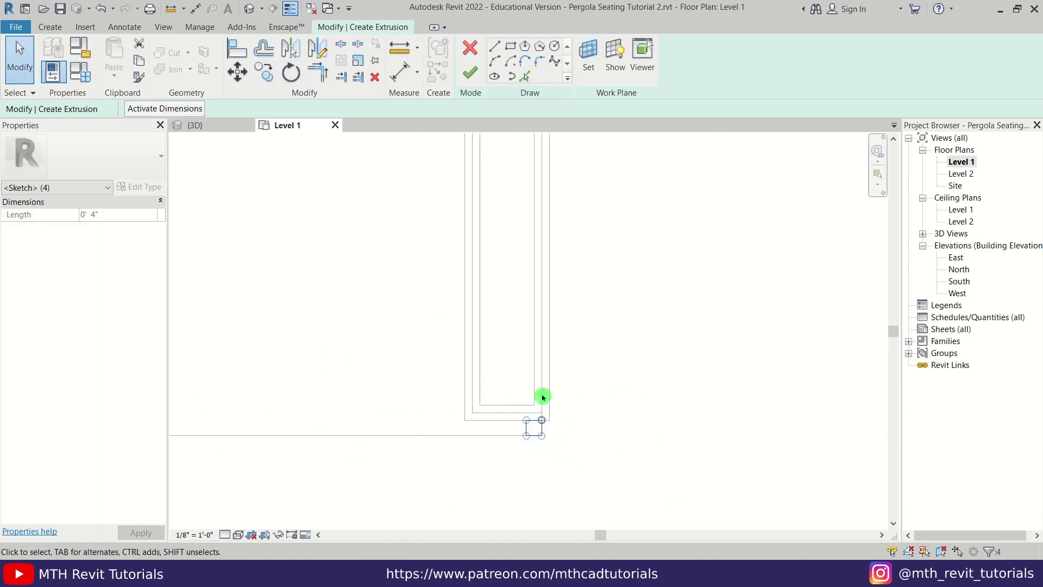
{"action": "left_click", "coordinate": [470, 72]}
Stretch the two corner posts up to the underside of the pergola frame in 3D, to an extrusion end of 9' 4".
{"action": "left_click", "coordinate": [249, 9]}
{"action": "scroll", "coordinate": [421, 354], "scroll_direction": "up", "scroll_amount": 1}
{"action": "middle_click_drag", "start_coordinate": [421, 354], "coordinate": [451, 364], "text": "shift"}
{"action": "left_click", "coordinate": [336, 370]}
{"action": "left_click_drag", "start_coordinate": [472, 411], "coordinate": [466, 265]}
{"action": "middle_click_drag", "start_coordinate": [383, 369], "coordinate": [519, 444], "text": "shift"}
{"action": "left_click", "coordinate": [519, 445]}
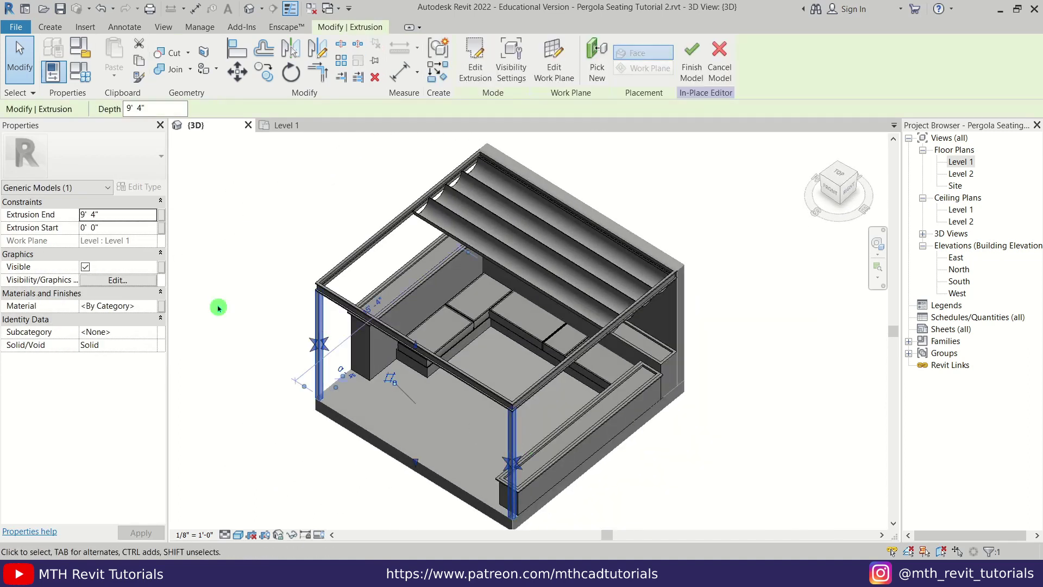
Associate the two posts' material with an existing family parameter and finish the in-place model.
{"action": "left_click", "coordinate": [161, 306]}
{"action": "left_click", "coordinate": [546, 401]}
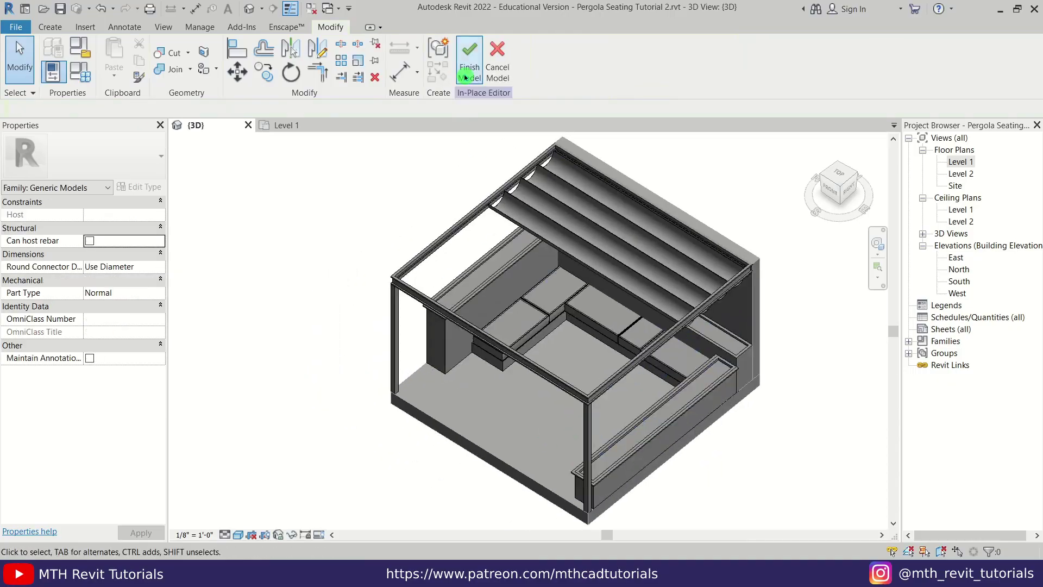
{"action": "left_click", "coordinate": [470, 60]}
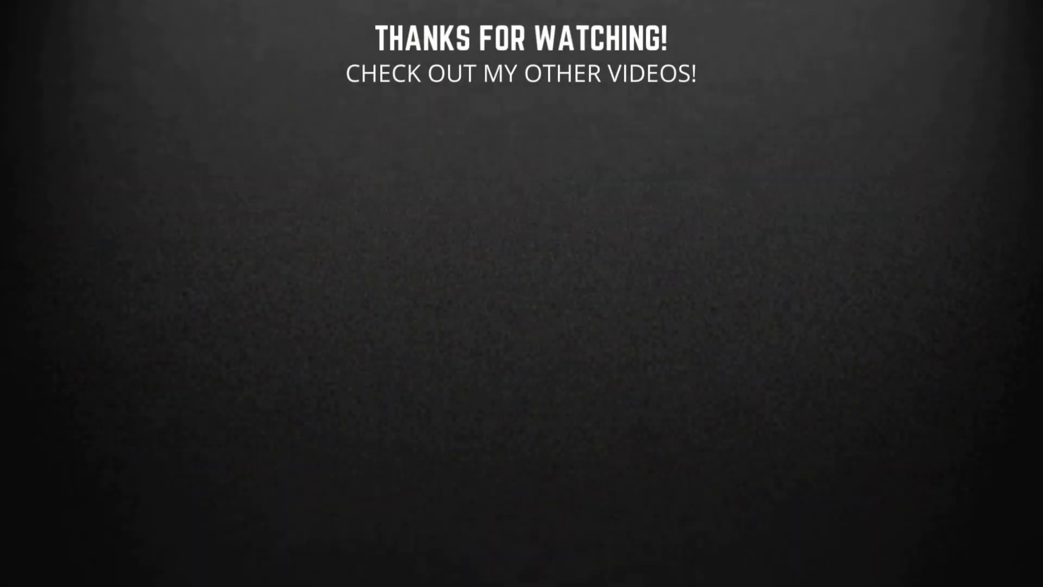